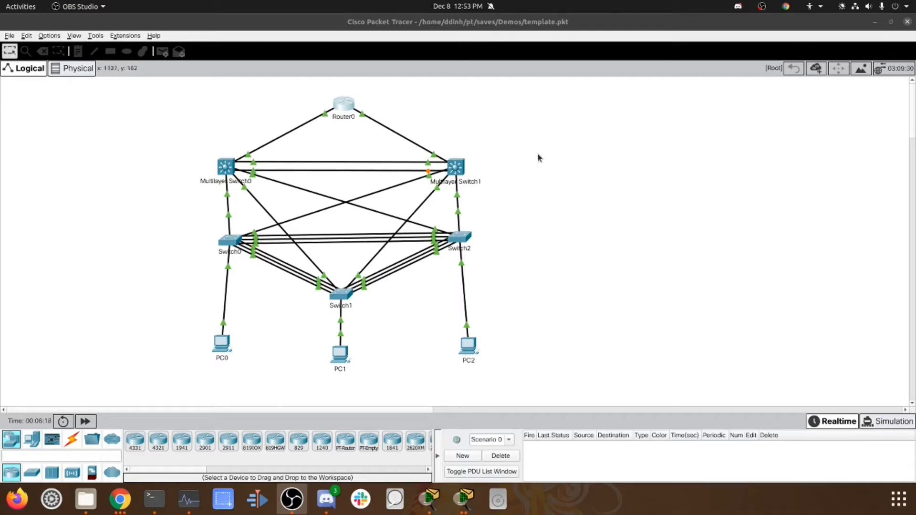
Review the EtherChannel and HSRP notes table in Chrome and switch to an empty Packet Tracer workspace
key("alt+Tab")
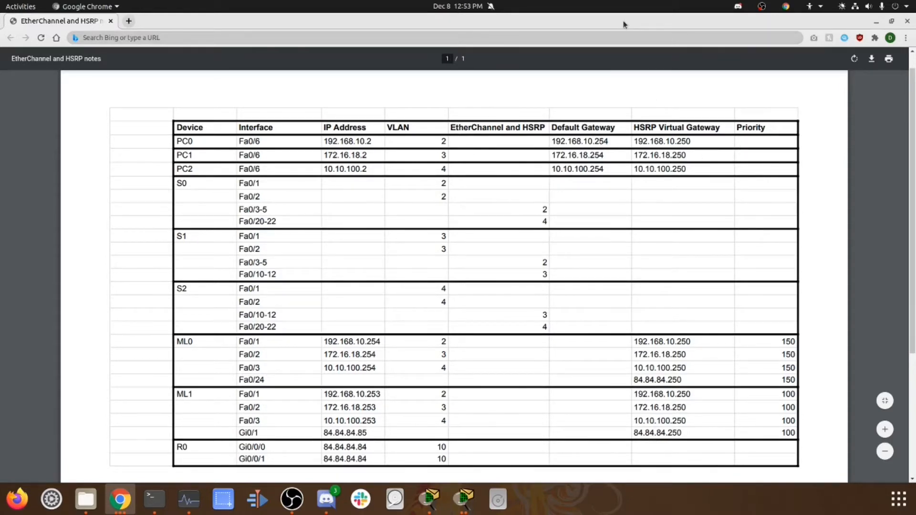
key("alt+Tab")
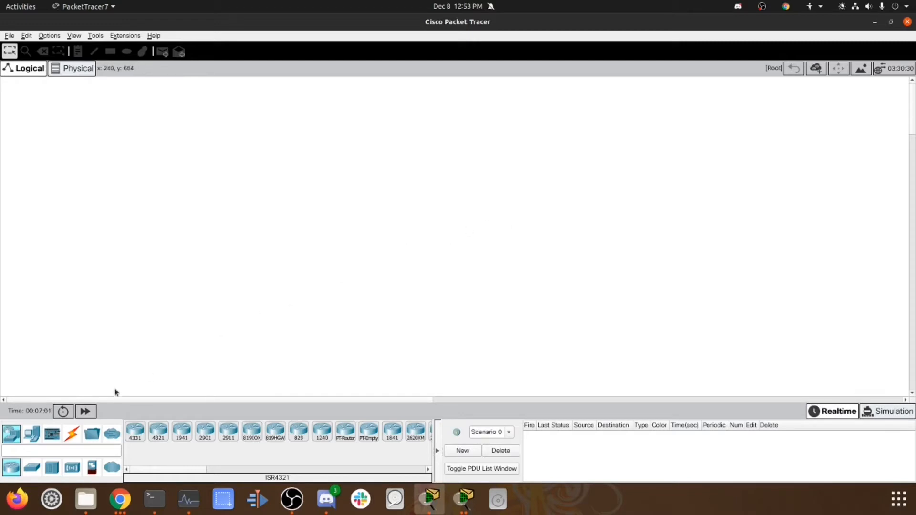
left_click(136, 431)
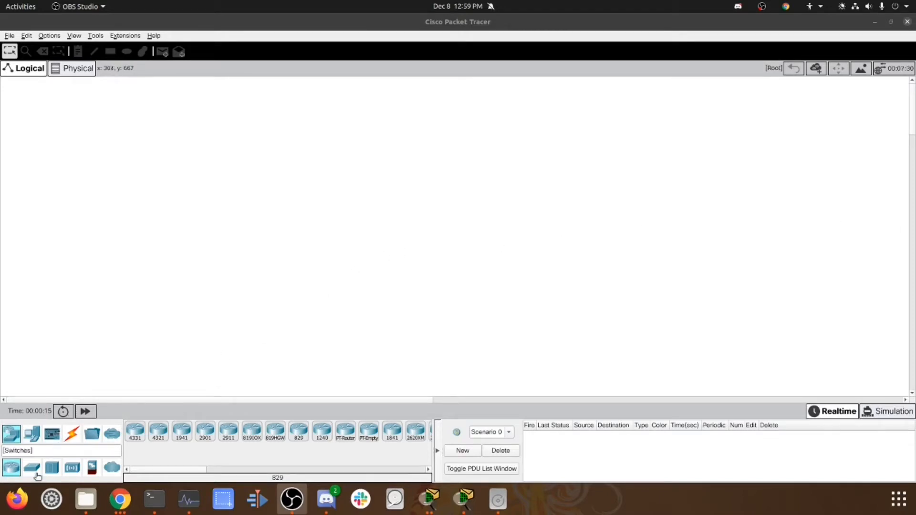
Place three PCs in a row across the lower workspace, with the middle one slightly lower
left_click(32, 434)
left_click(134, 432)
left_click(229, 327)
left_click(138, 433)
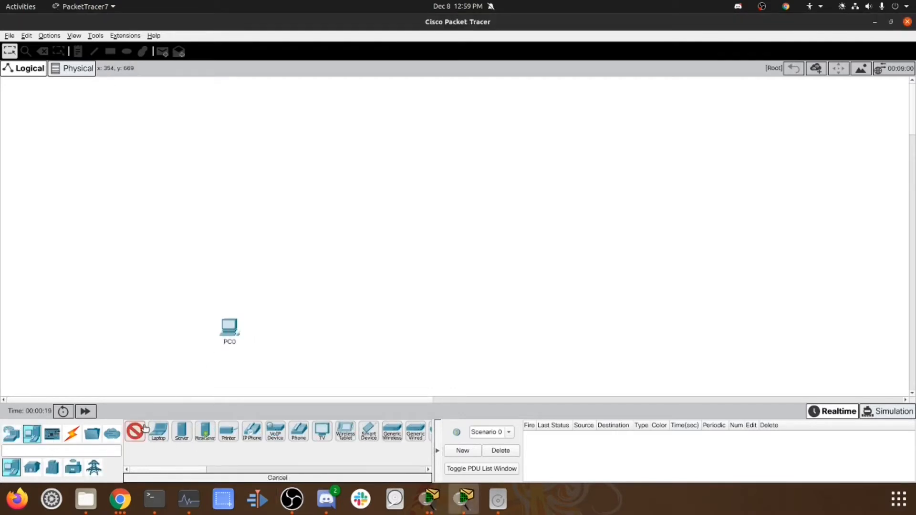
left_click(371, 380)
left_click(135, 432)
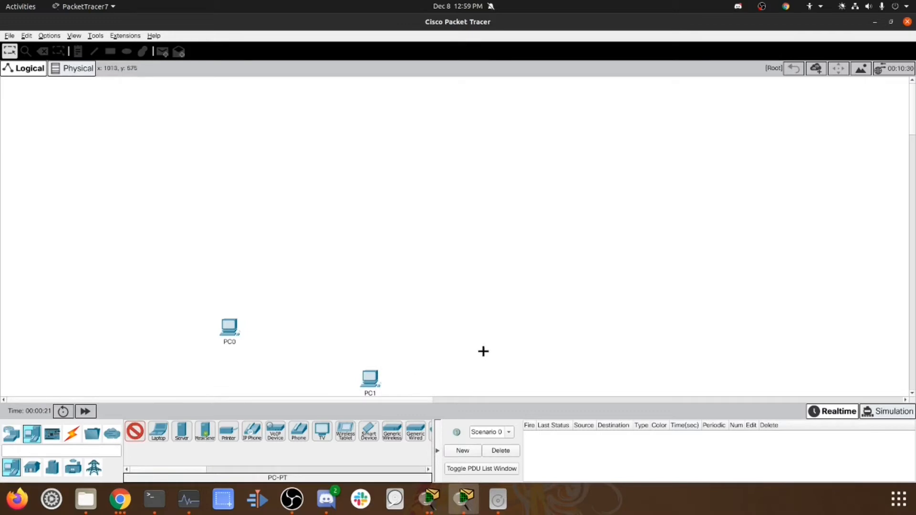
left_click(505, 336)
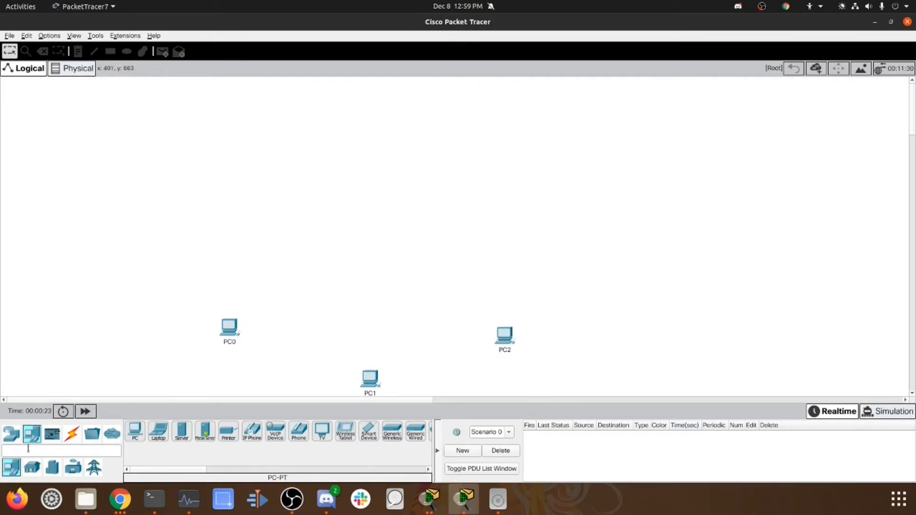
Place three 2960 switches in the workspace, one above each PC
left_click(21, 438)
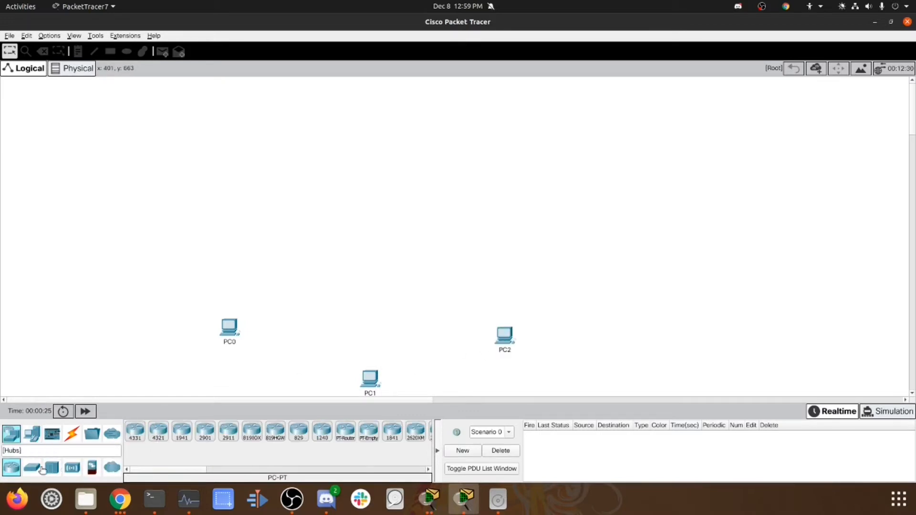
left_click(41, 470)
left_click(135, 432)
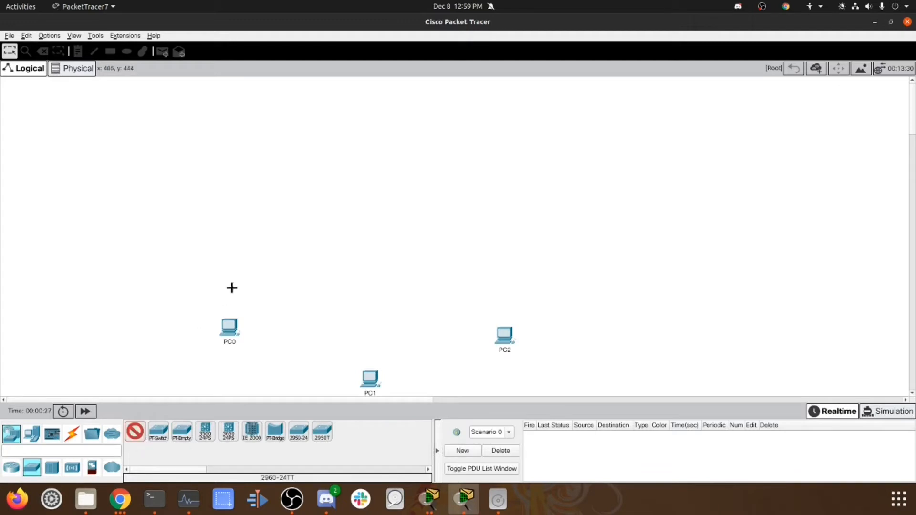
left_click(231, 260)
left_click(135, 433)
left_click(371, 299)
left_click(138, 432)
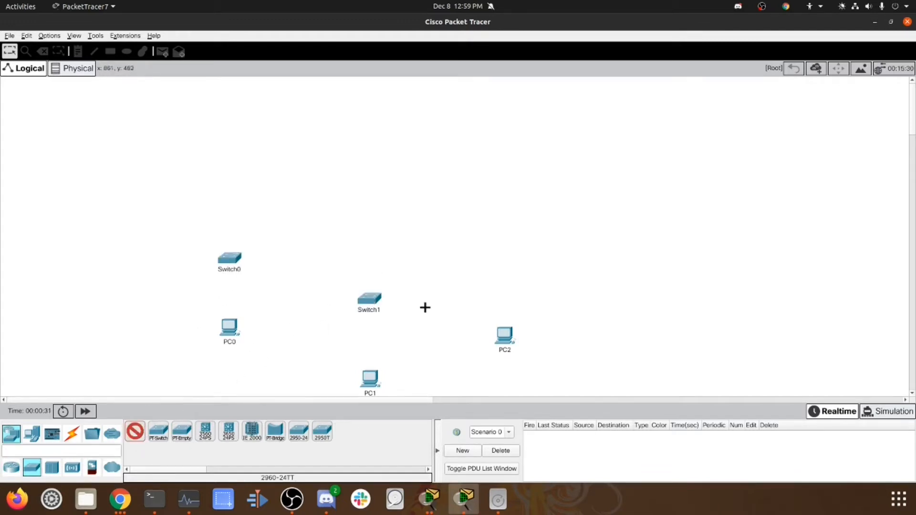
left_click(503, 270)
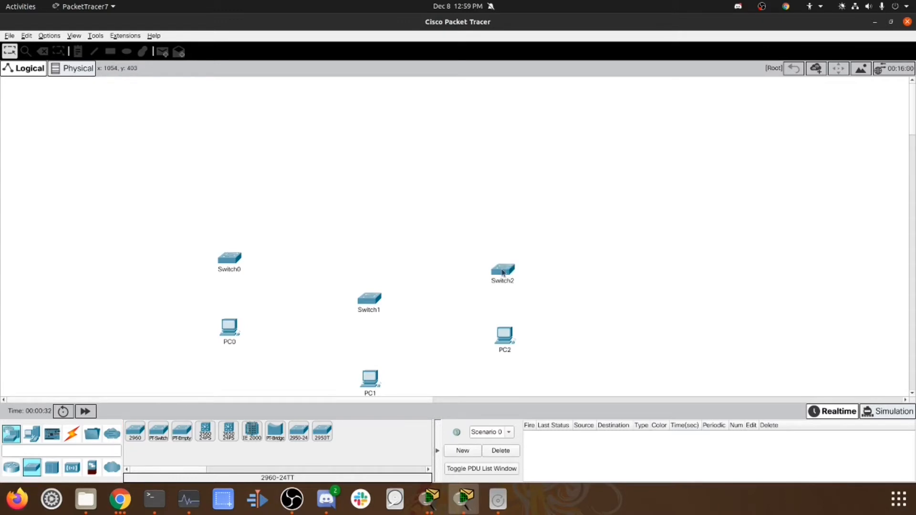
Place two 3560-24PS multilayer switches side by side above the 2960 switches
left_click(205, 432)
left_click(260, 173)
left_click(205, 431)
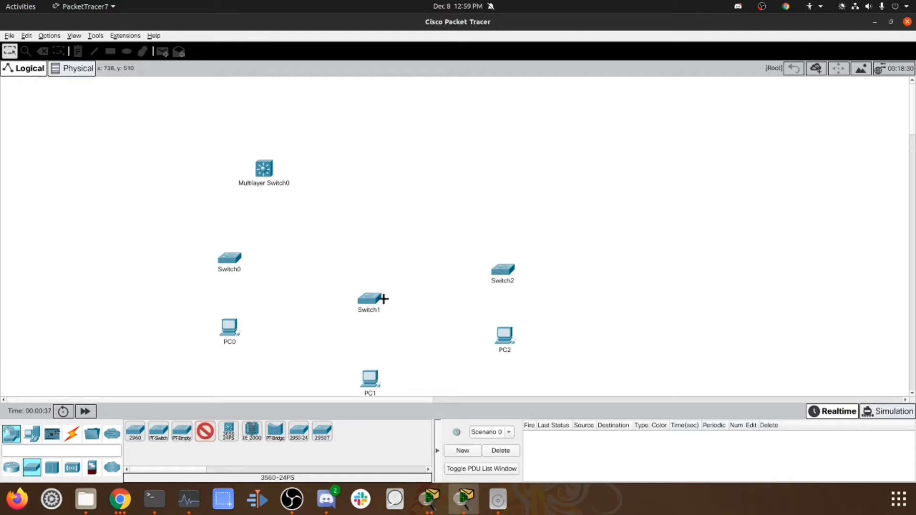
left_click(470, 177)
Place a 4331 router above and midway between the two multilayer switches
left_click(12, 468)
left_click(137, 434)
left_click(367, 114)
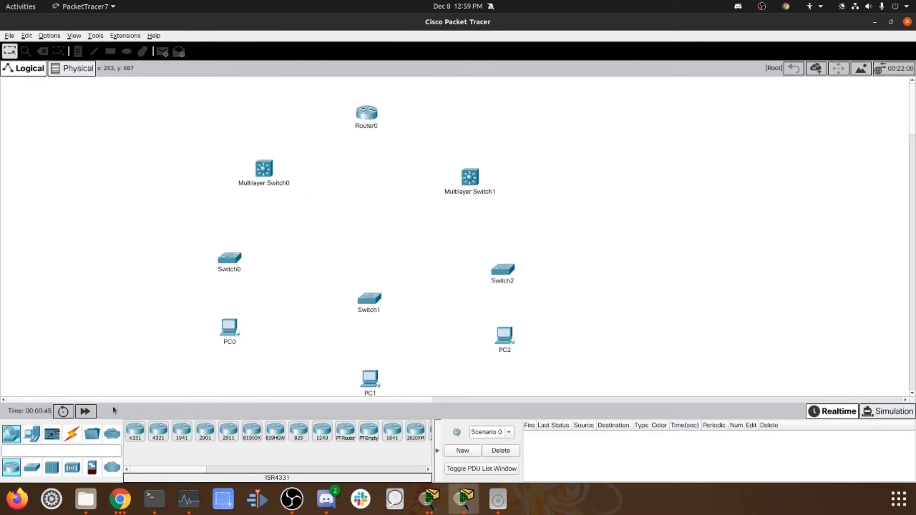
Connect PC0's FastEthernet0 to Switch0's FastEthernet0/6 with a copper straight-through cable
left_click(71, 434)
left_click(182, 432)
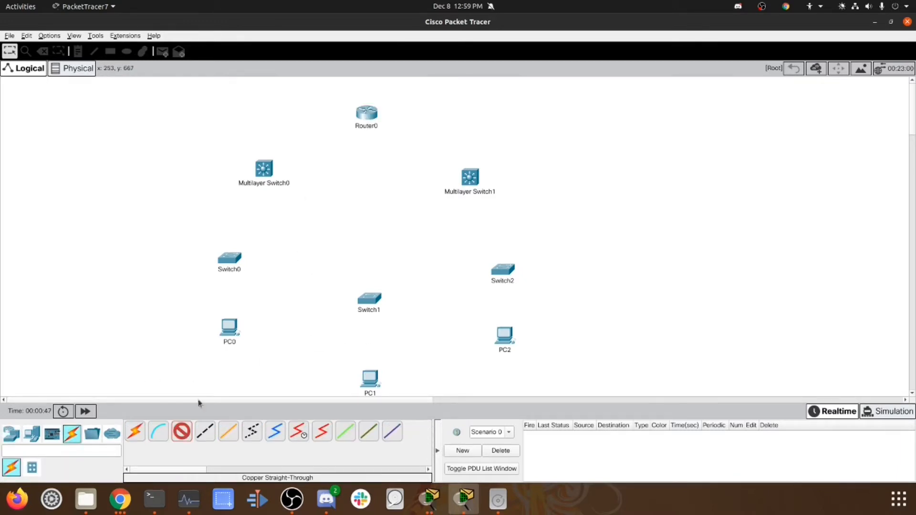
left_click(225, 329)
left_click(241, 372)
left_click(233, 260)
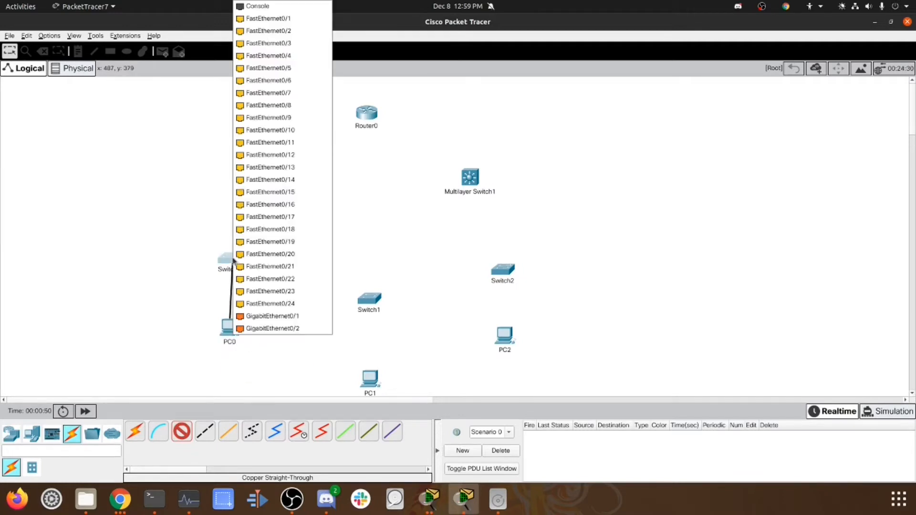
left_click(289, 82)
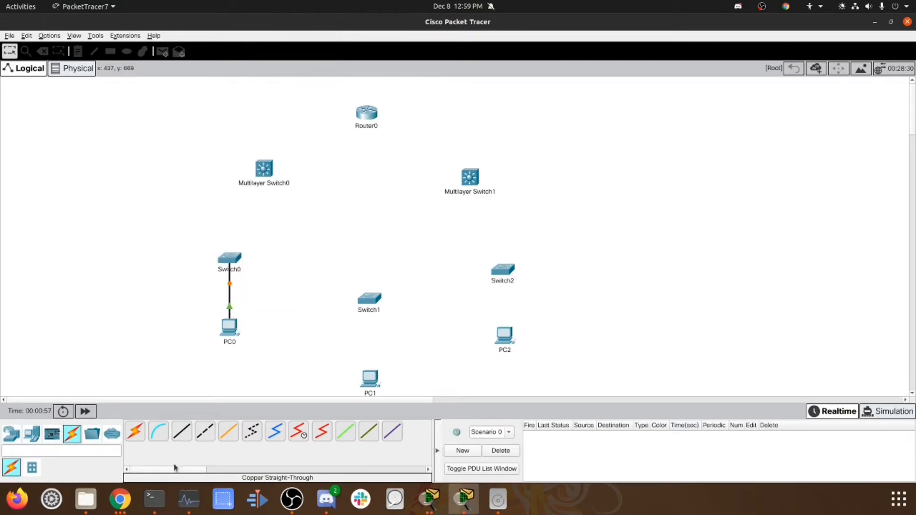
Connect PC1's FastEthernet0 to Switch1's FastEthernet0/6 with a copper straight-through cable
left_click(383, 389)
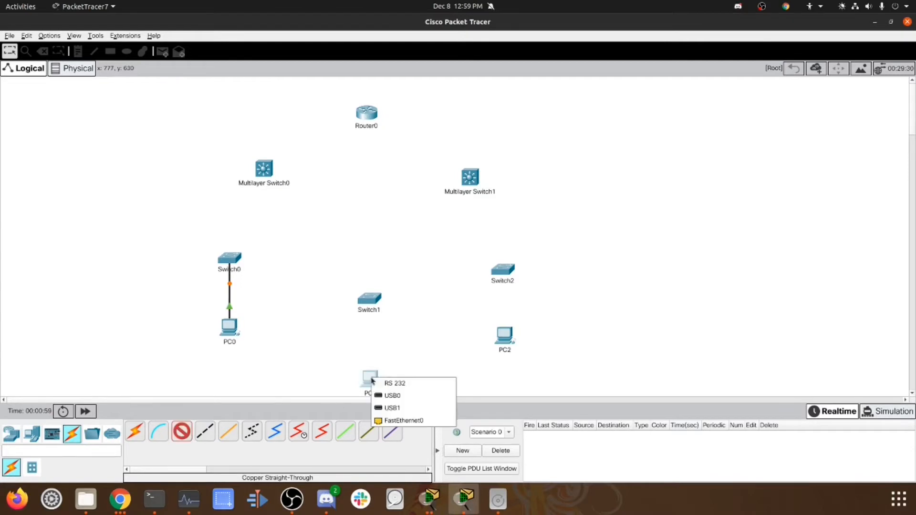
left_click(403, 420)
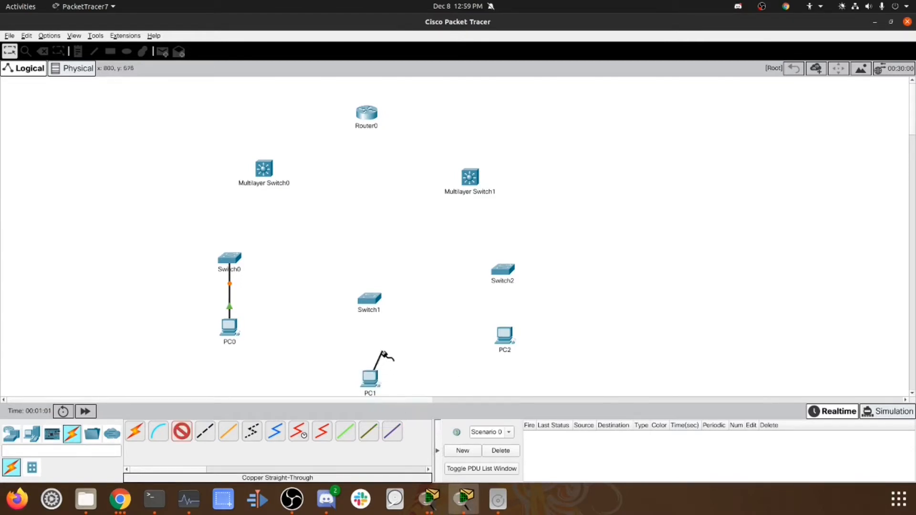
left_click(369, 299)
left_click(451, 81)
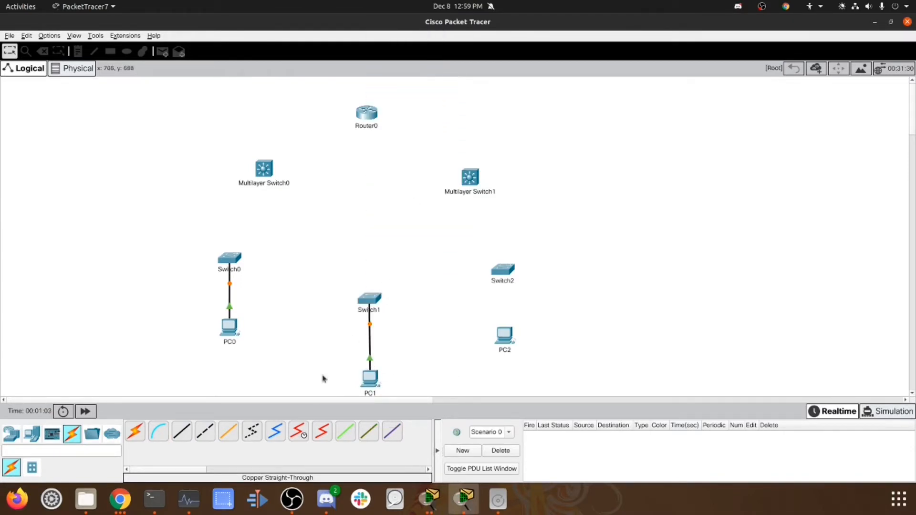
Connect PC2's FastEthernet0 to Switch2's FastEthernet0/6 with a copper straight-through cable
left_click(503, 336)
left_click(523, 380)
left_click(501, 273)
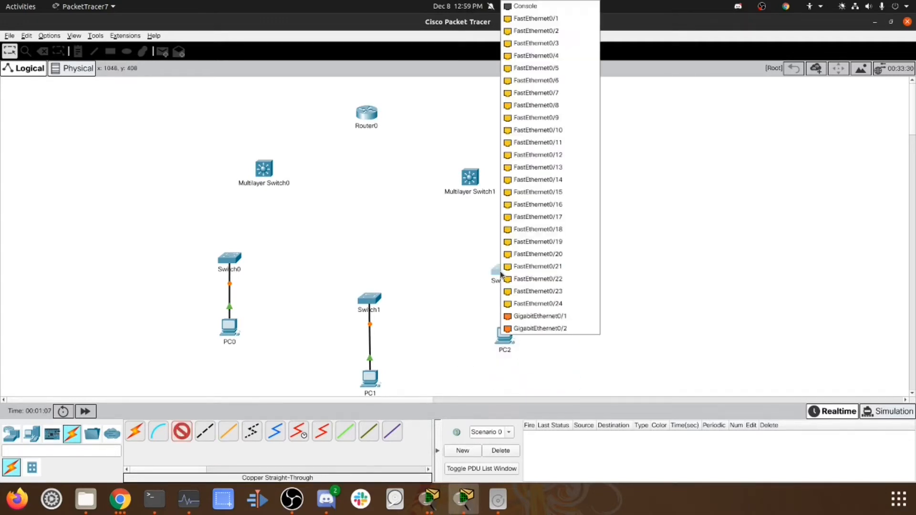
left_click(549, 80)
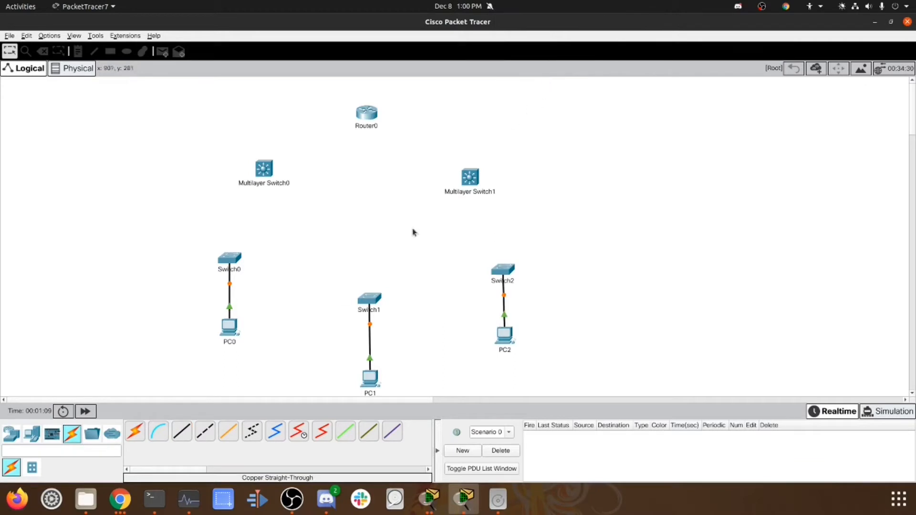
Link Switch0 and Switch1 with a copper straight-through cable, using FastEthernet0/3 on both switches
left_click(182, 433)
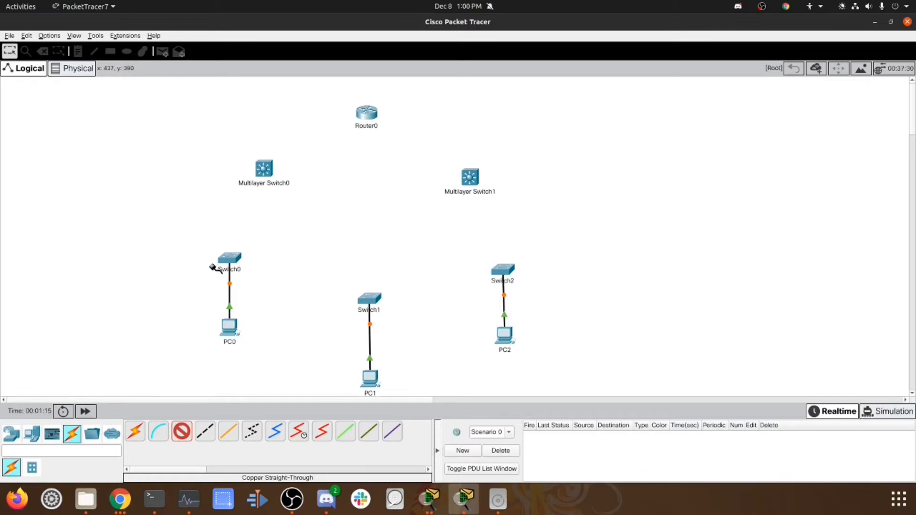
mouse_move(214, 266)
left_click(230, 260)
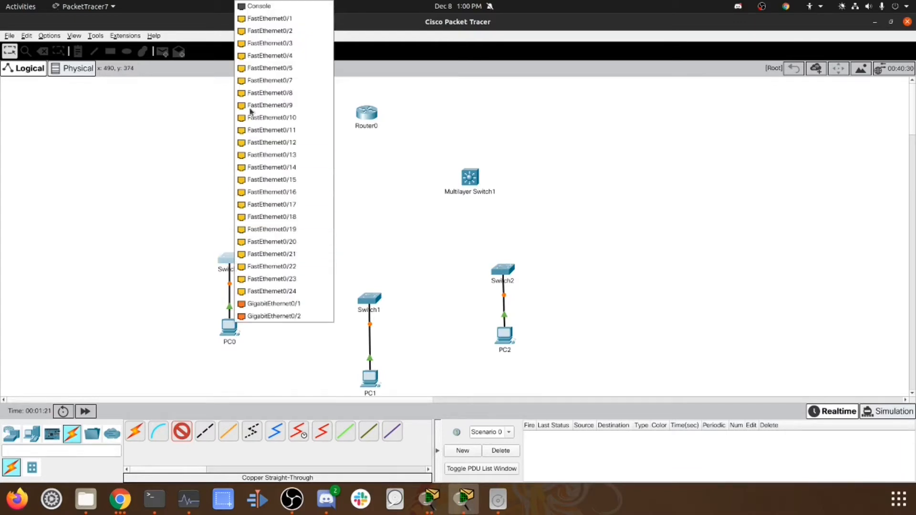
left_click(269, 43)
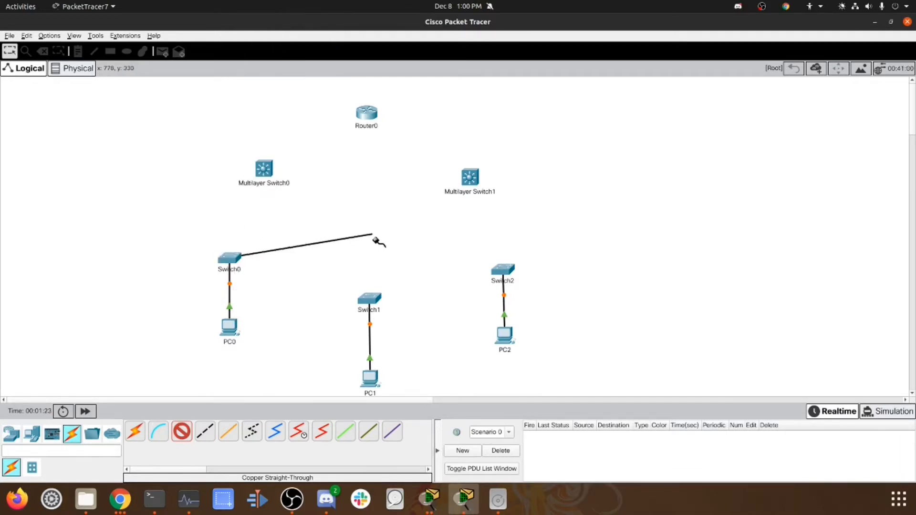
left_click(371, 302)
left_click(388, 42)
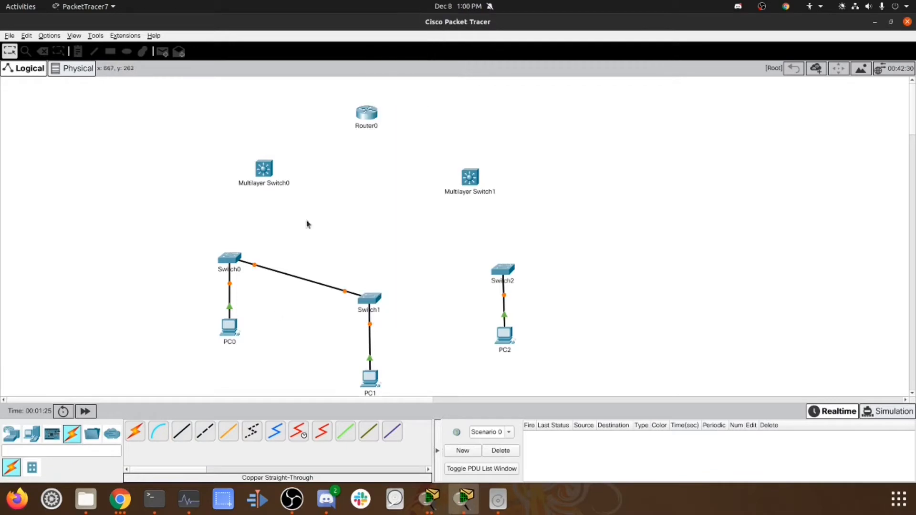
Add a second straight-through link between Switch0 and Switch1, using FastEthernet0/4 on both ends
left_click(181, 432)
left_click(237, 259)
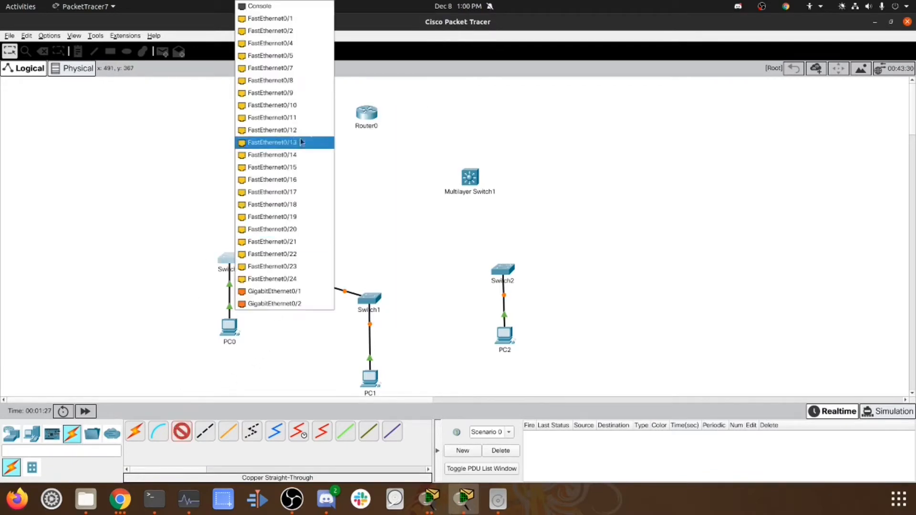
left_click(322, 44)
left_click(366, 301)
left_click(417, 68)
Add a third straight-through link between Switch0 and Switch1, using FastEthernet0/5 on both ends
left_click(181, 432)
left_click(232, 261)
left_click(311, 81)
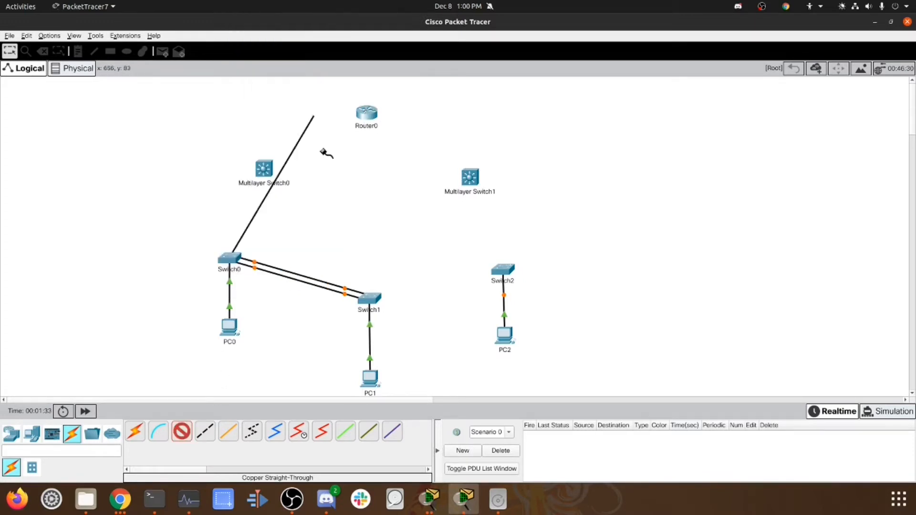
left_click(366, 300)
left_click(413, 47)
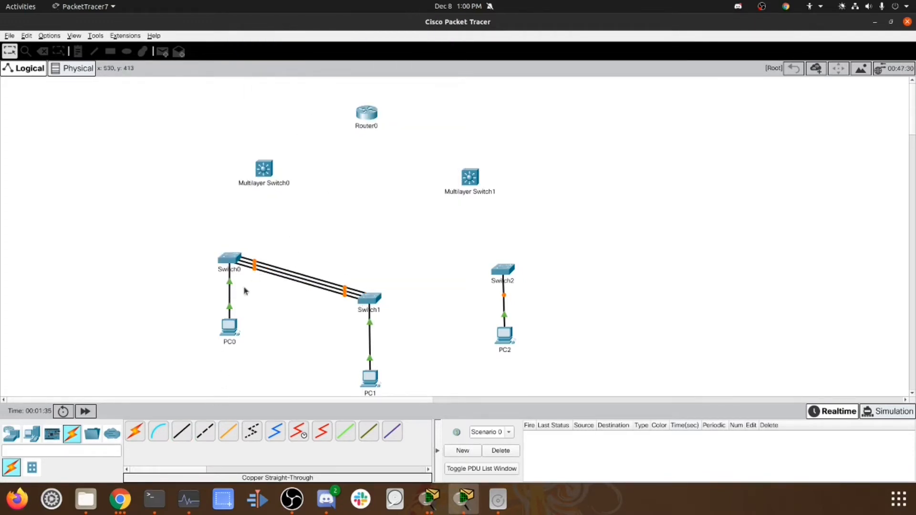
Link Switch1 and Switch2 with a copper straight-through cable, using FastEthernet0/10 on both switches
left_click(183, 439)
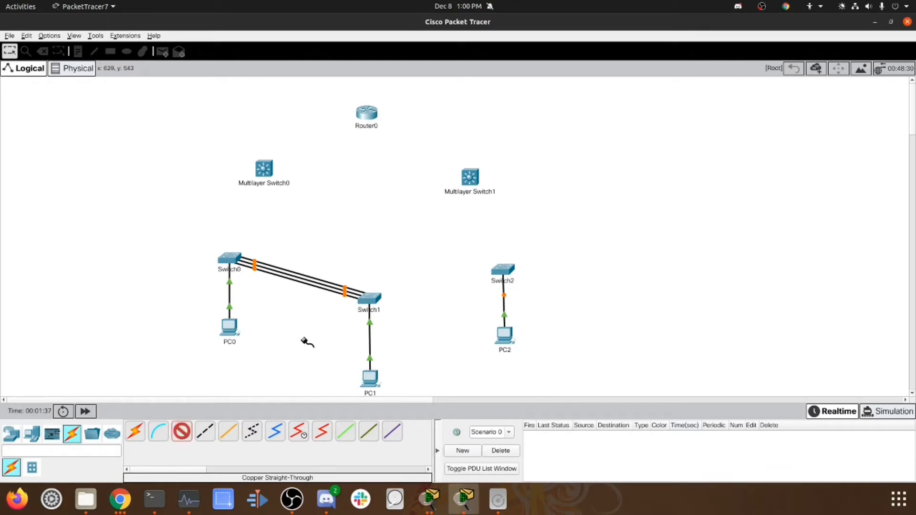
left_click(377, 305)
left_click(424, 109)
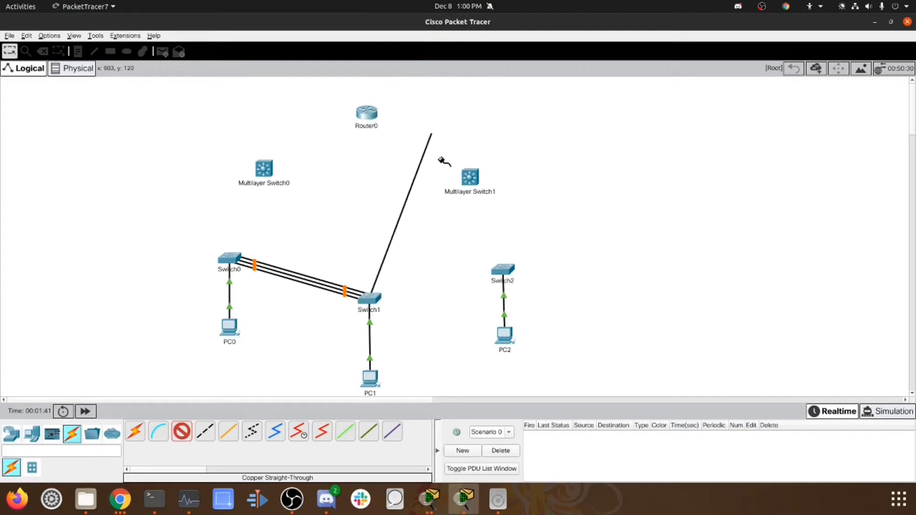
left_click(502, 270)
left_click(540, 116)
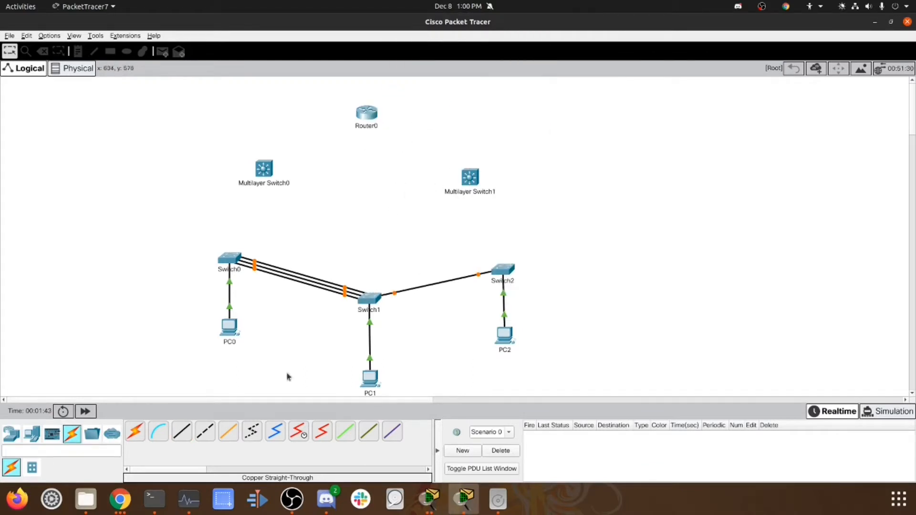
Add a second straight-through link between Switch1 and Switch2, using FastEthernet0/11 on both ends
left_click(182, 431)
left_click(373, 302)
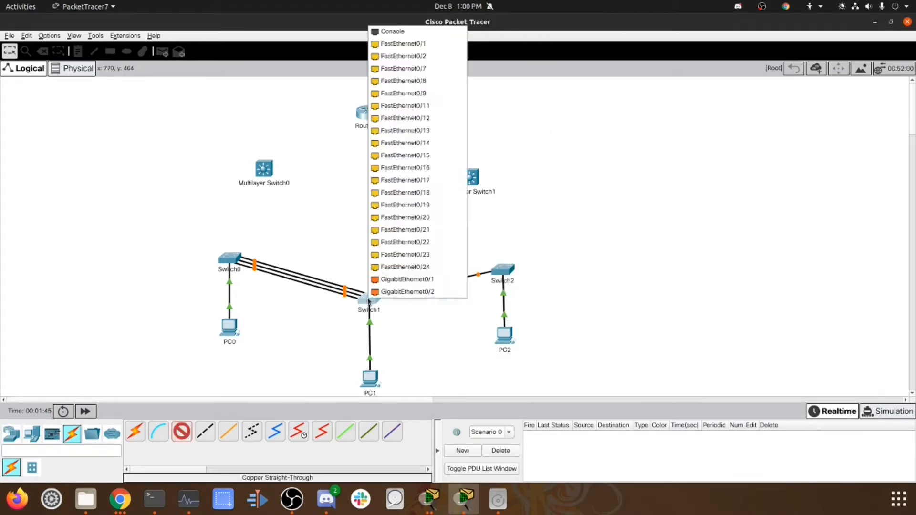
left_click(426, 117)
left_click(500, 258)
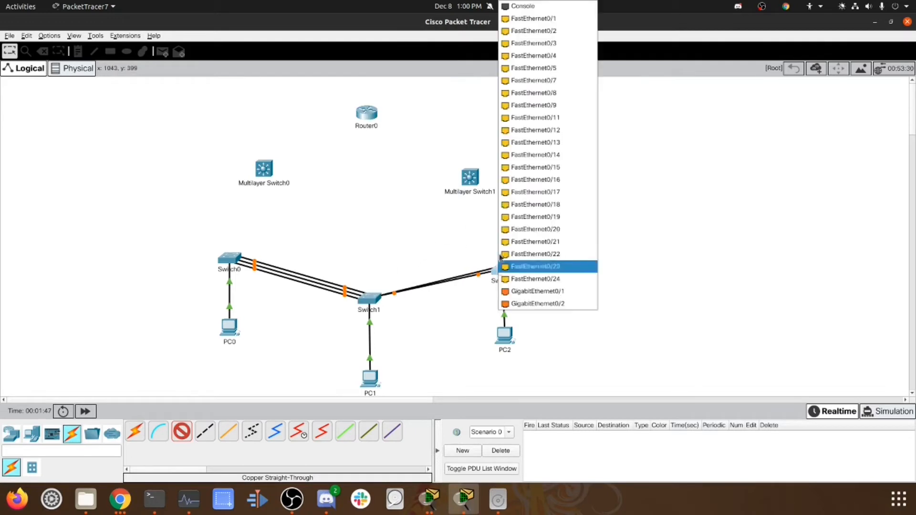
left_click(549, 117)
Add a third straight-through link between Switch1 and Switch2, using FastEthernet0/13 on Switch1 and FastEthernet0/12 on Switch2
left_click(187, 435)
left_click(374, 301)
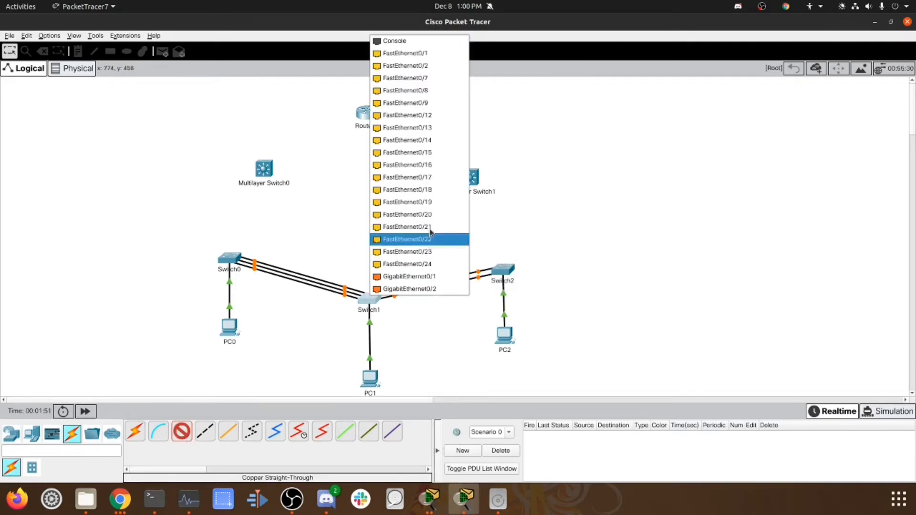
left_click(420, 115)
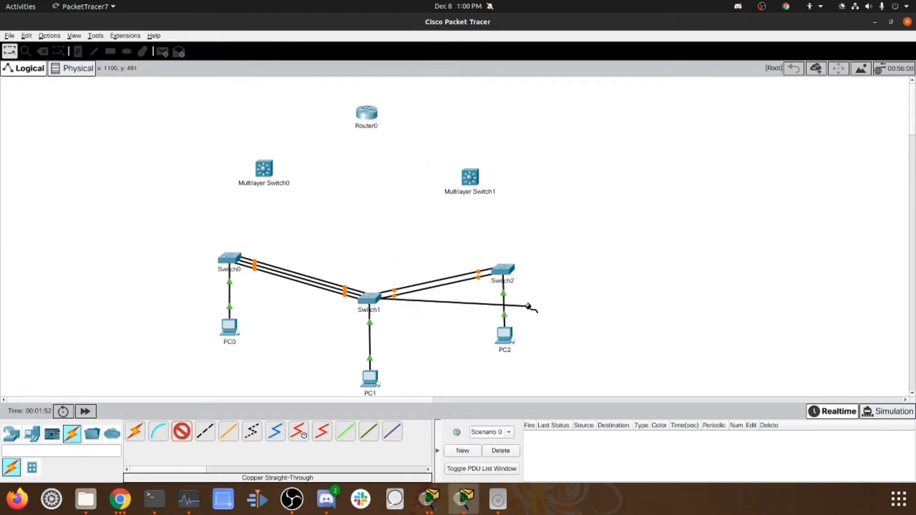
left_click(506, 271)
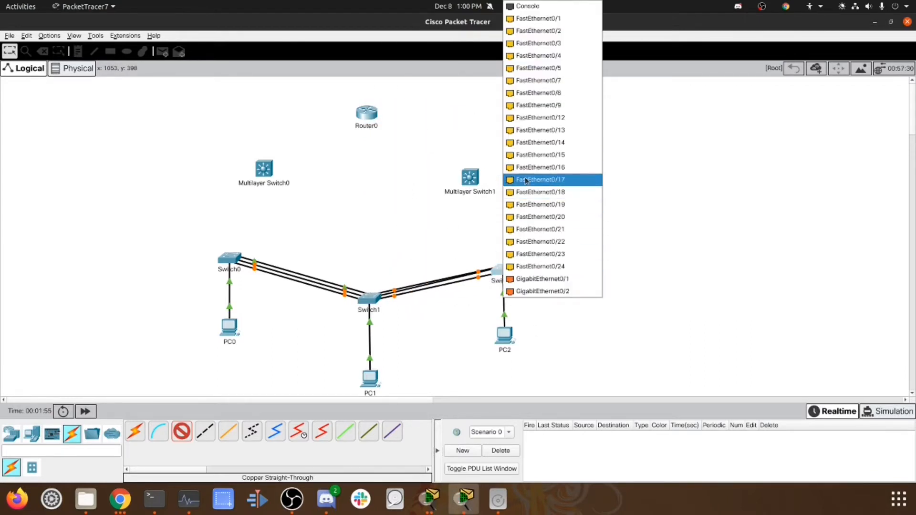
left_click(563, 118)
Link Switch2 and Switch0 with a copper straight-through cable, using FastEthernet0/20 on both switches
left_click(191, 432)
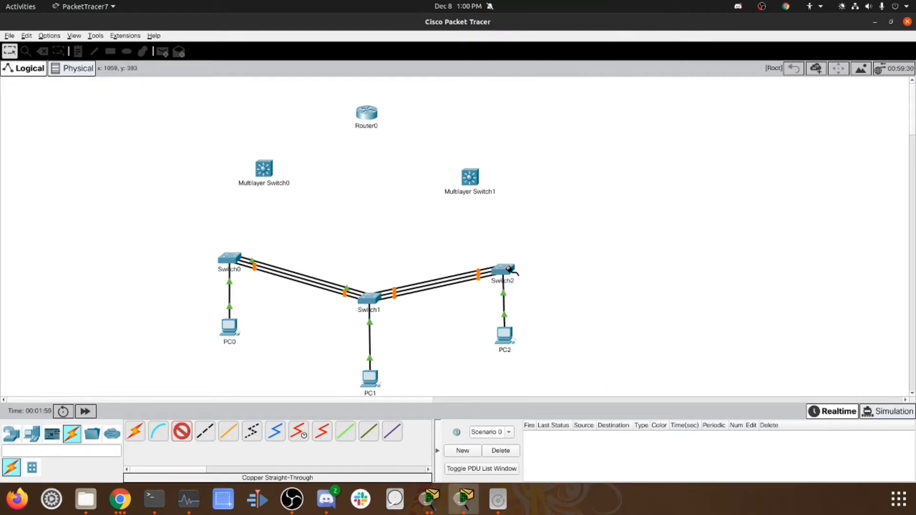
left_click(505, 270)
left_click(544, 254)
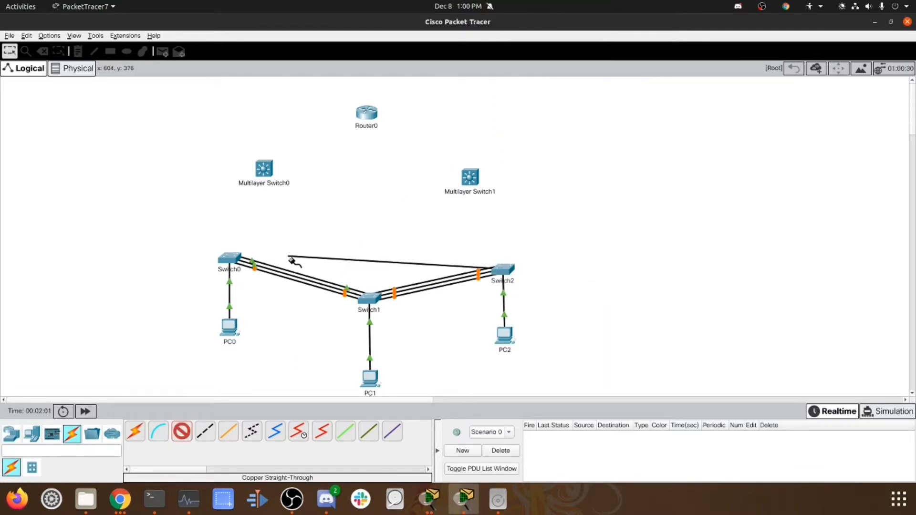
left_click(229, 259)
left_click(262, 204)
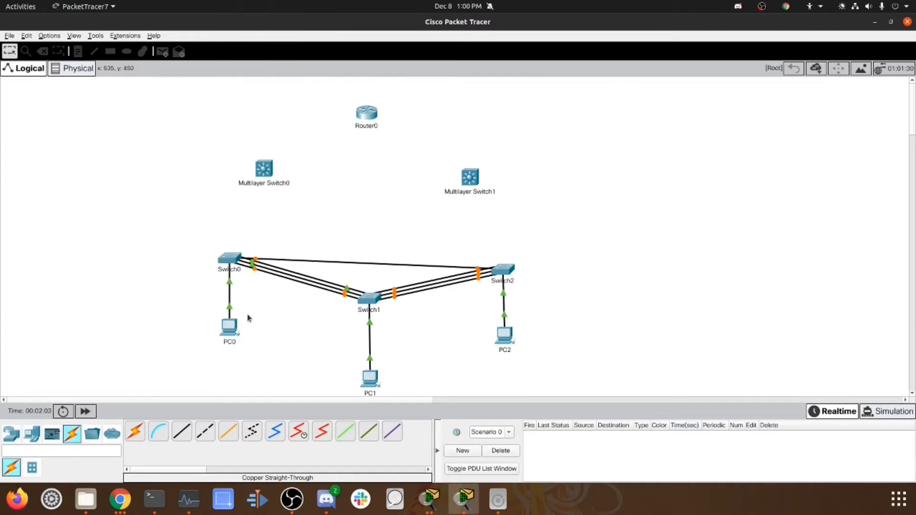
Add a second straight-through link between Switch2 and Switch0, using FastEthernet0/21 on both ends
left_click(183, 432)
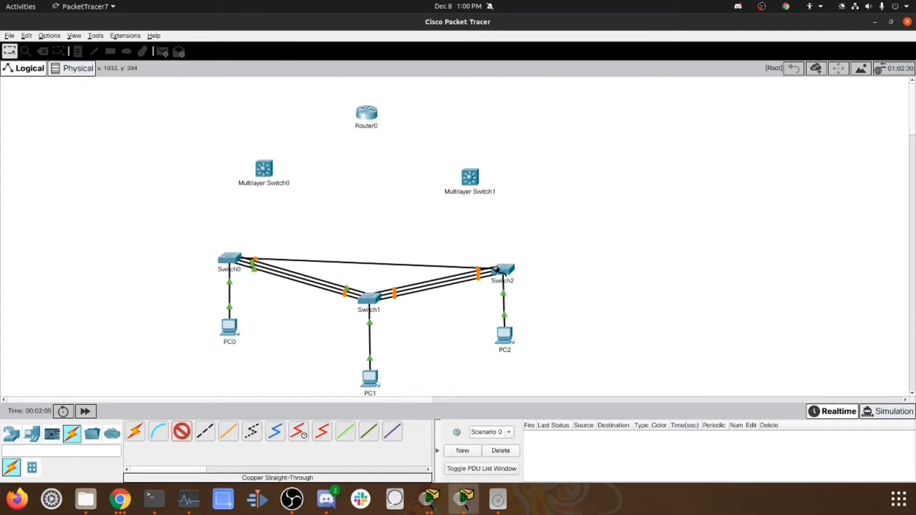
left_click(497, 269)
left_click(540, 191)
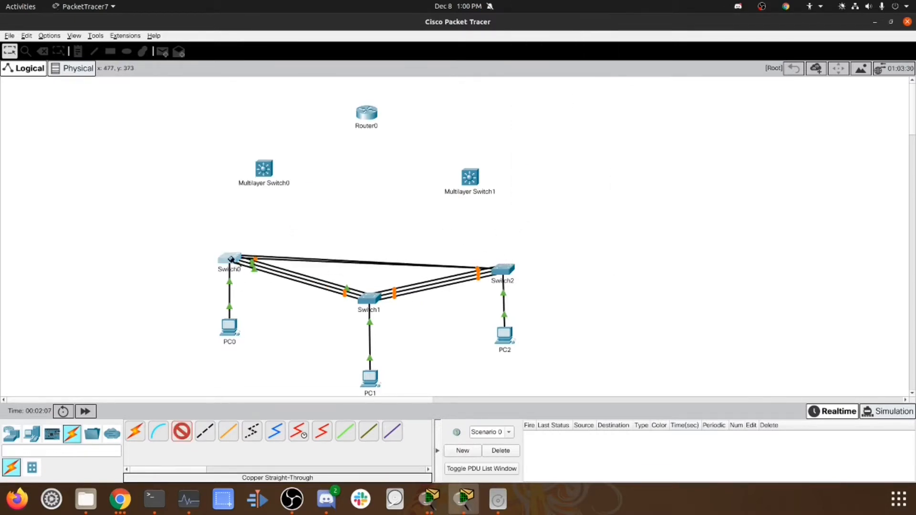
left_click(231, 260)
left_click(277, 206)
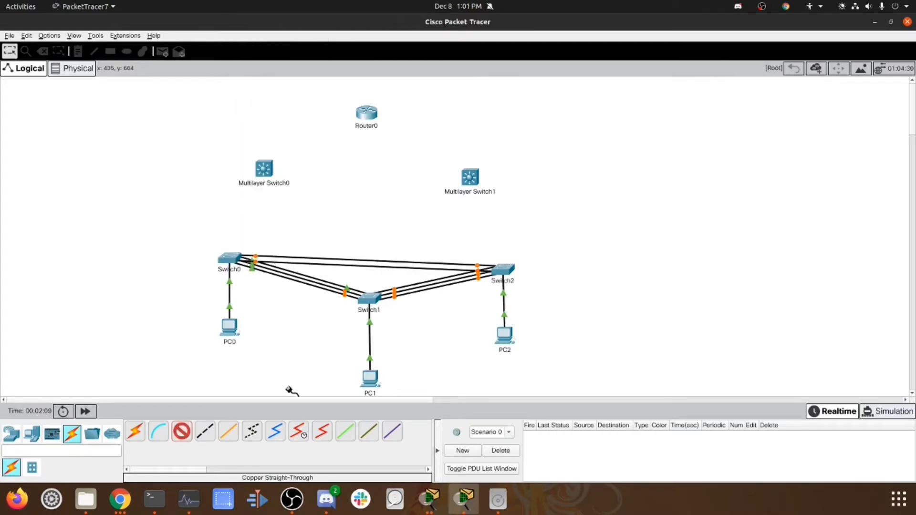
Add a third straight-through link between Switch2 and Switch0 on FastEthernet0/22 at both ends, and move Switch2 level with Switch0
left_click(506, 270)
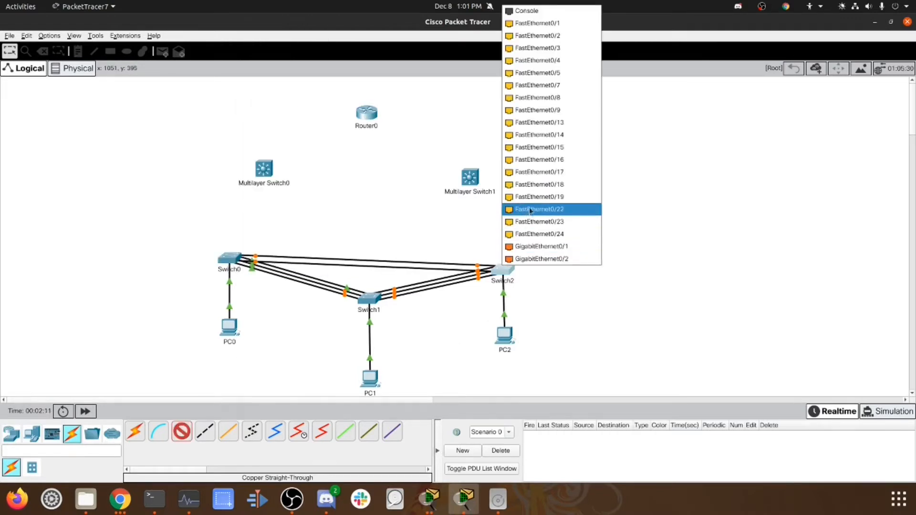
left_click(568, 209)
left_click(240, 260)
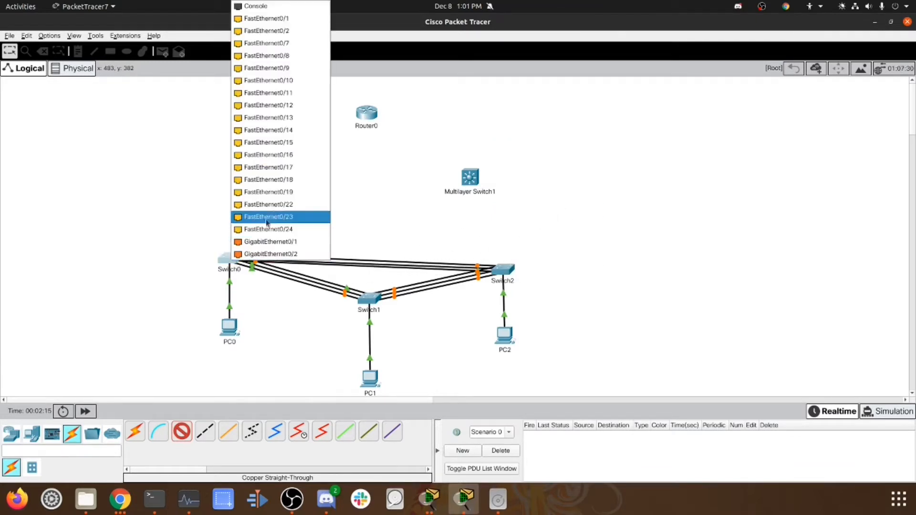
left_click(282, 205)
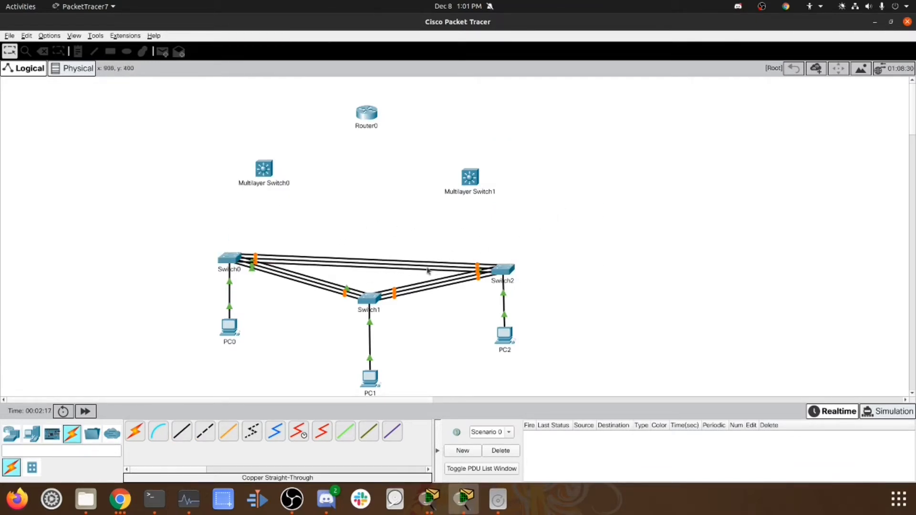
left_click_drag(506, 271, 507, 258)
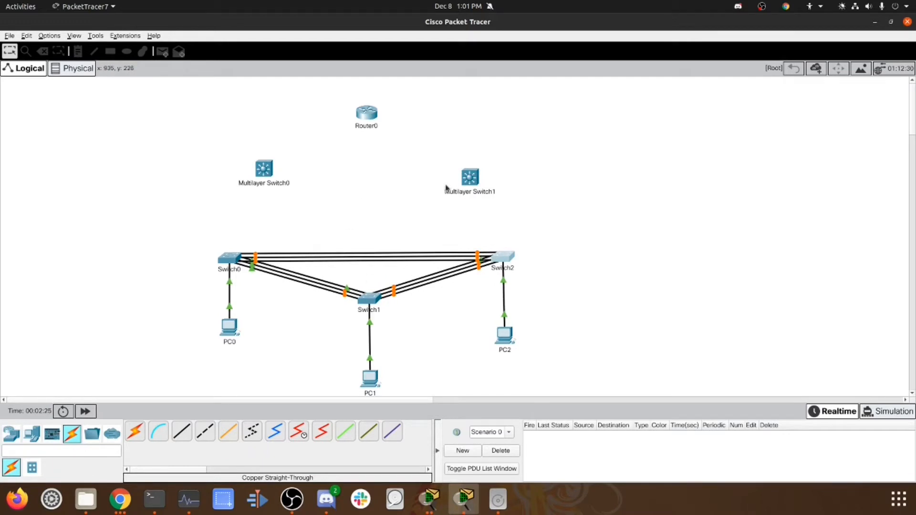
Link FastEthernet0/1 on Multilayer Switch0 to FastEthernet0/1 on Switch0 with a copper straight-through cable
left_click(181, 432)
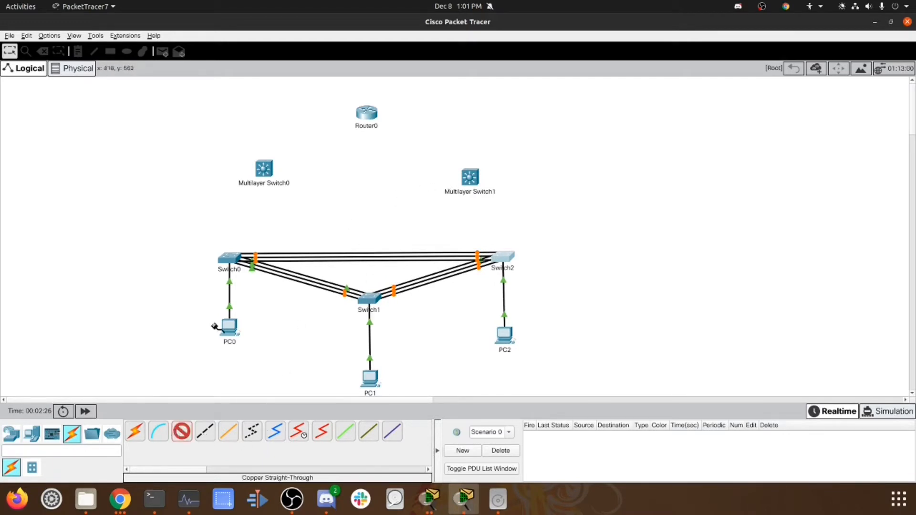
left_click(264, 174)
left_click(282, 186)
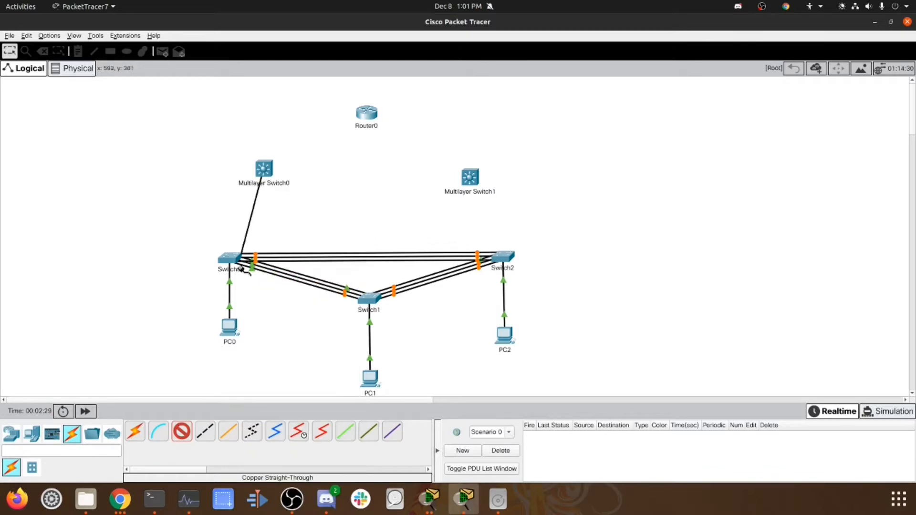
left_click(239, 265)
left_click(267, 272)
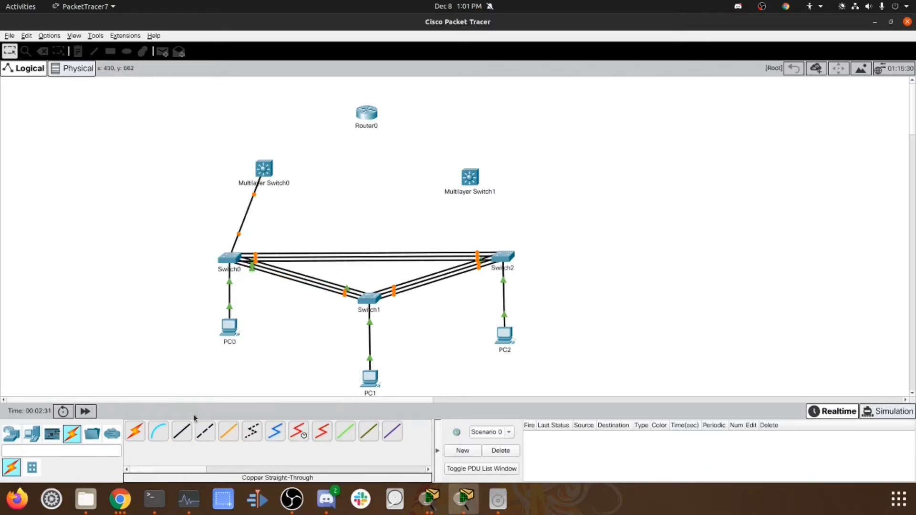
Link FastEthernet0/2 on Multilayer Switch0 to FastEthernet0/1 on Switch1 with a copper straight-through cable
left_click(178, 435)
left_click(266, 176)
left_click(287, 186)
left_click(375, 302)
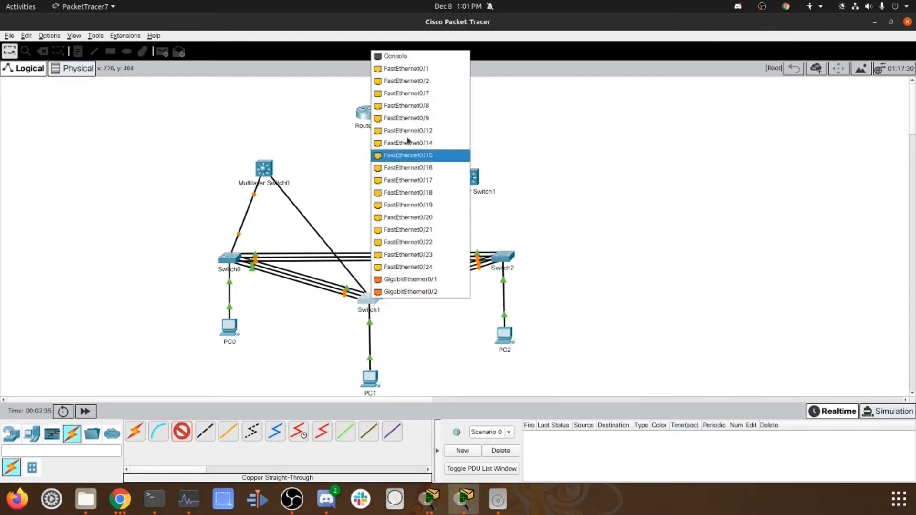
left_click(413, 70)
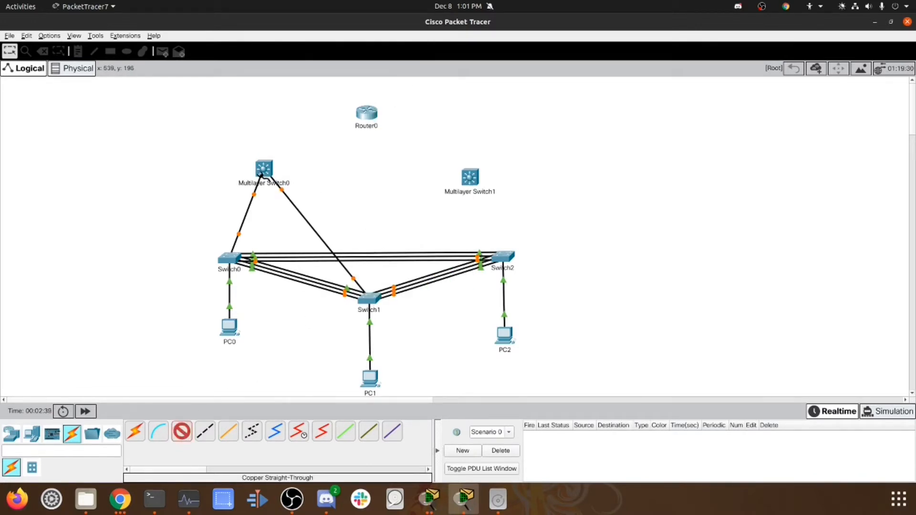
Link FastEthernet0/3 on Multilayer Switch0 to FastEthernet0/1 on Switch2 with a copper straight-through cable
left_click(270, 172)
left_click(296, 187)
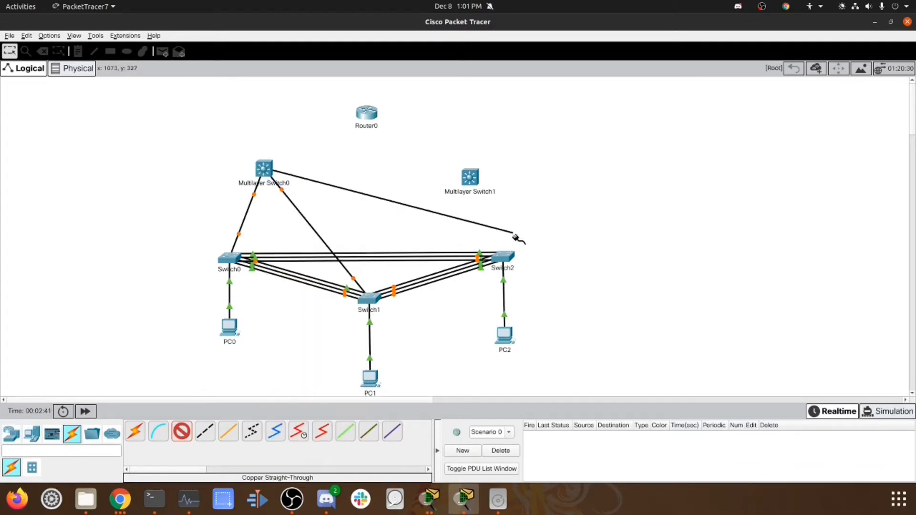
left_click(500, 260)
left_click(510, 273)
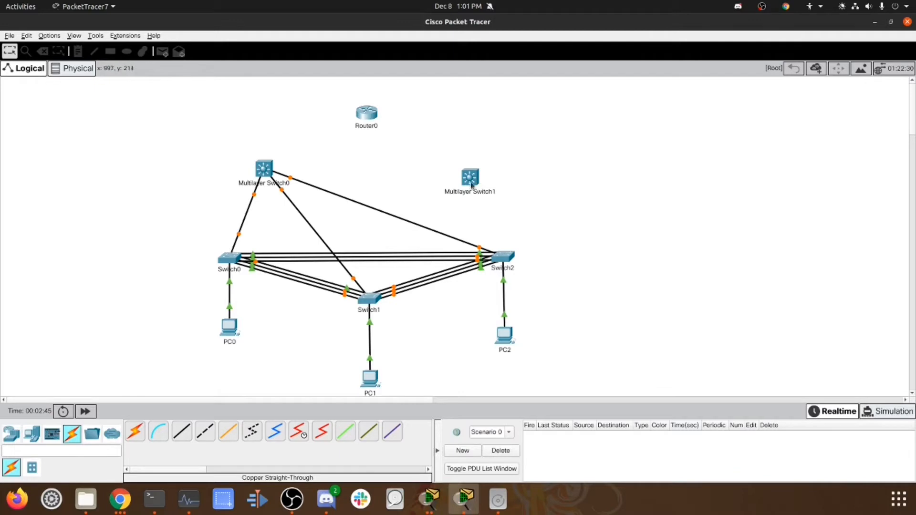
Link FastEthernet0/1 on Multilayer Switch1 to FastEthernet0/2 on Switch0 with a copper straight-through cable
left_click(181, 431)
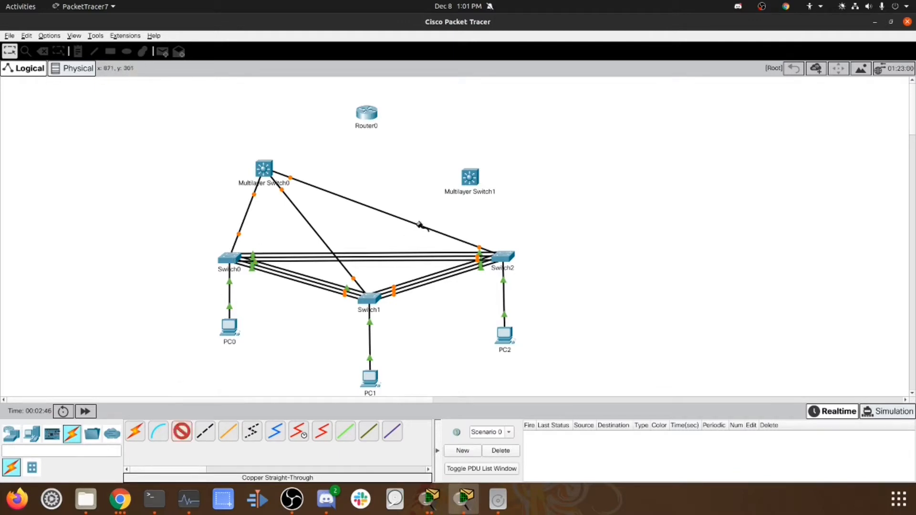
left_click(470, 179)
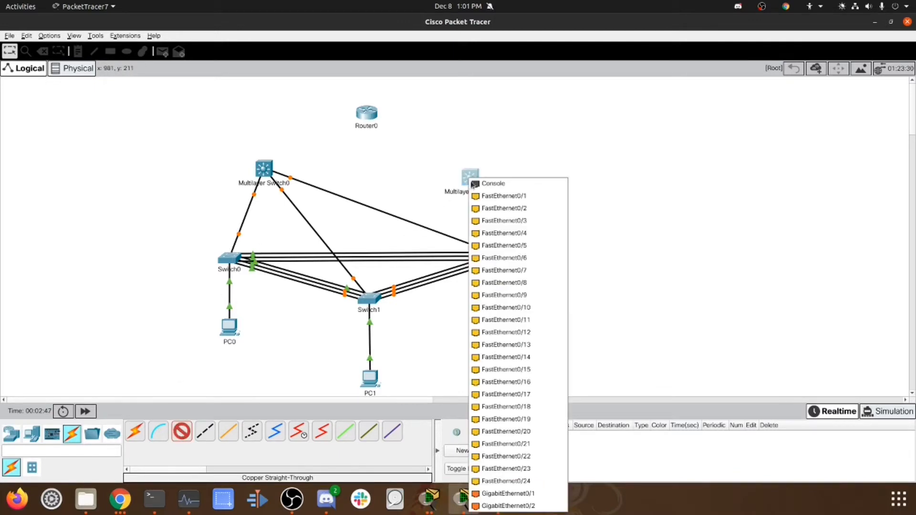
left_click(501, 196)
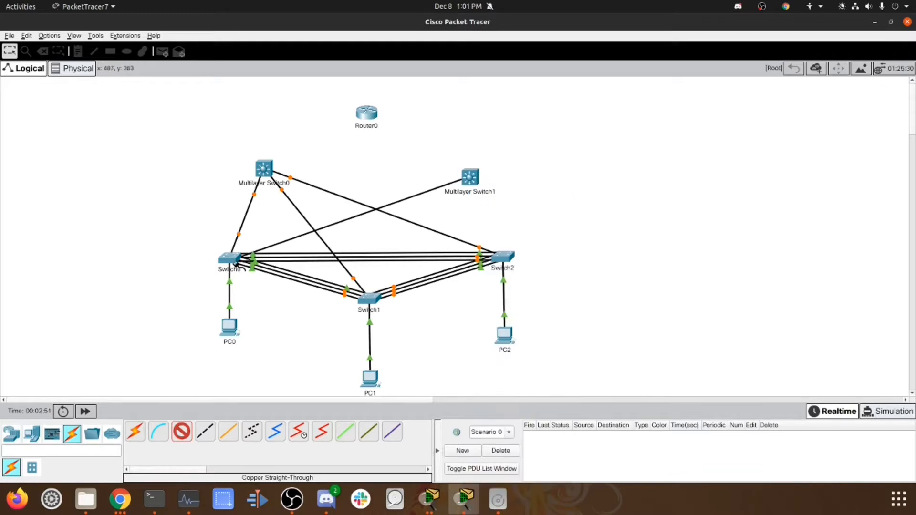
left_click(232, 261)
left_click(248, 279)
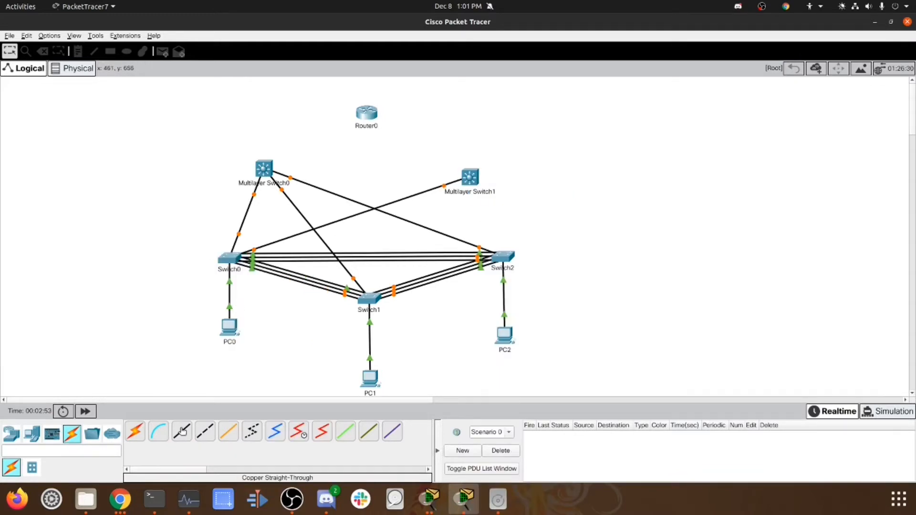
Link a free FastEthernet port on Multilayer Switch1 to FastEthernet0/2 on Switch1 with a copper straight-through cable
left_click(470, 178)
left_click(491, 204)
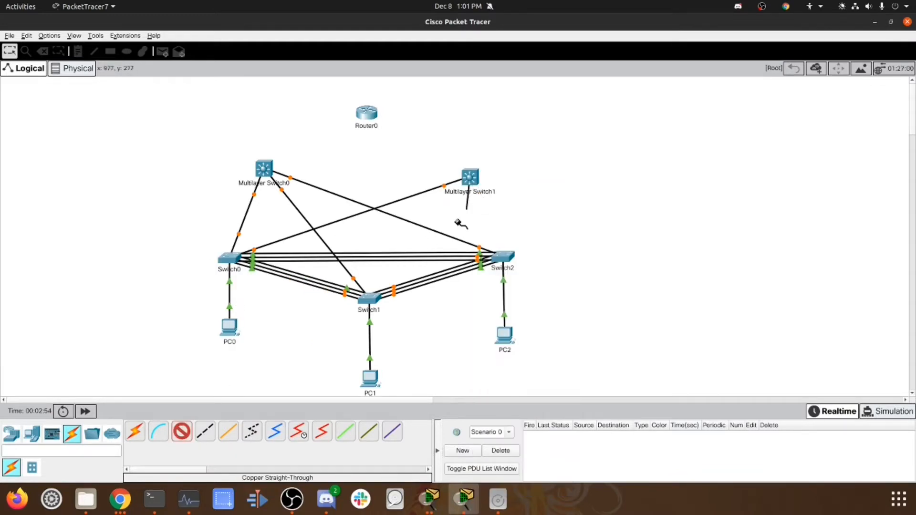
left_click(370, 299)
left_click(409, 77)
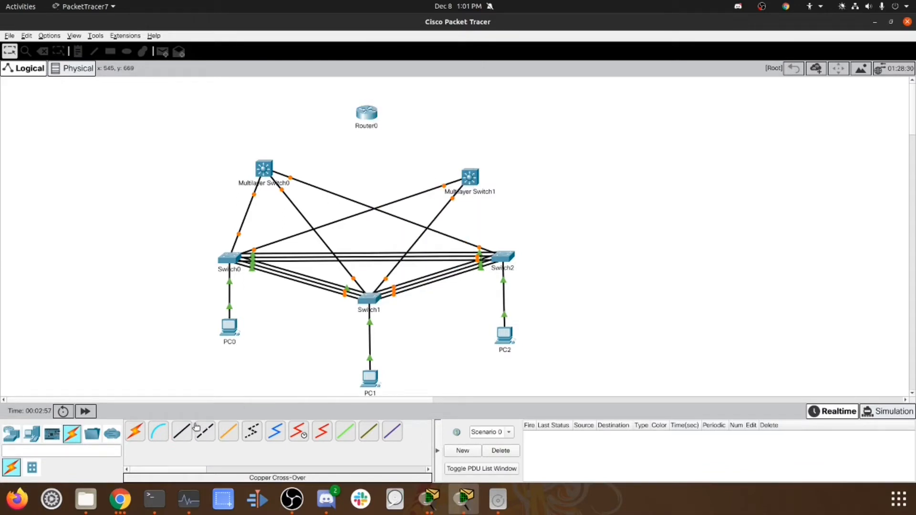
Link the next free FastEthernet port on Multilayer Switch1 to FastEthernet0/2 on Switch2 with a copper straight-through cable
left_click(477, 181)
left_click(491, 197)
left_click(500, 258)
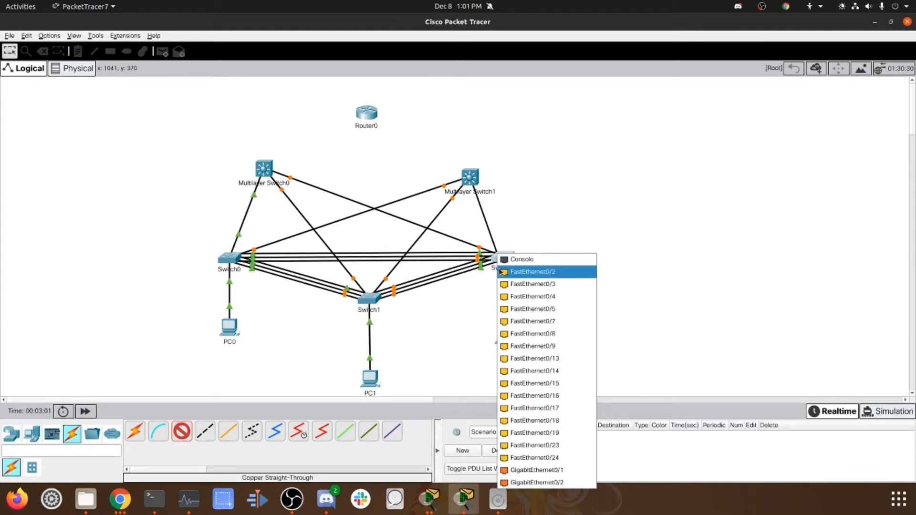
left_click(525, 272)
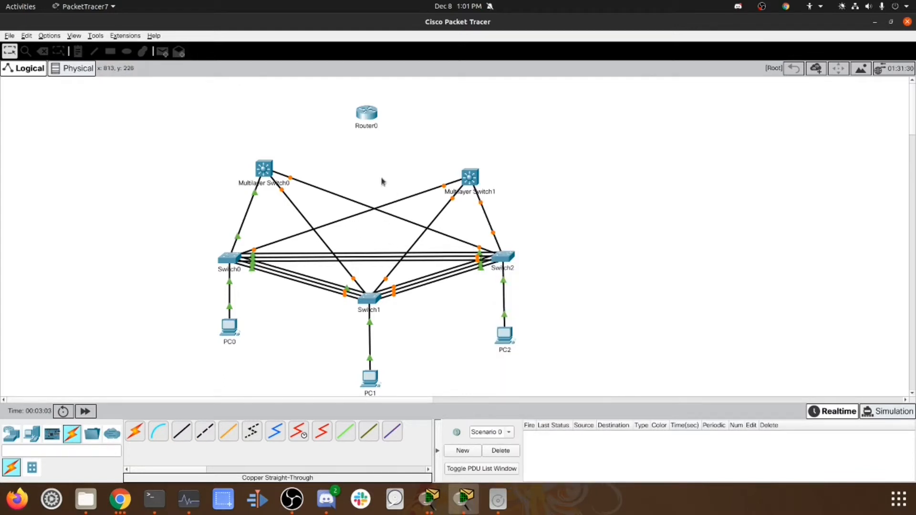
Move Multilayer Switch0 level with Multilayer Switch1 and link the two with a straight-through cable on FastEthernet0/4 at both ends
left_click_drag(272, 172, 281, 180)
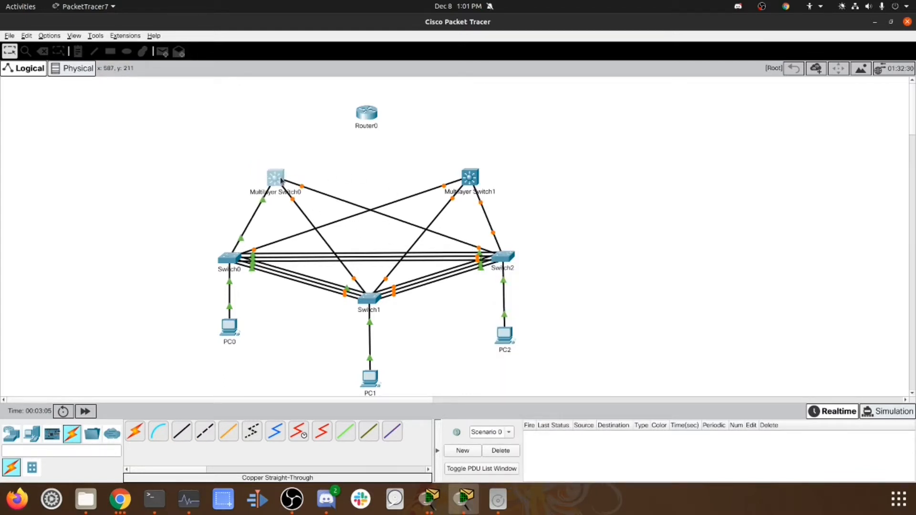
left_click(187, 428)
left_click(281, 181)
left_click(310, 195)
left_click(476, 180)
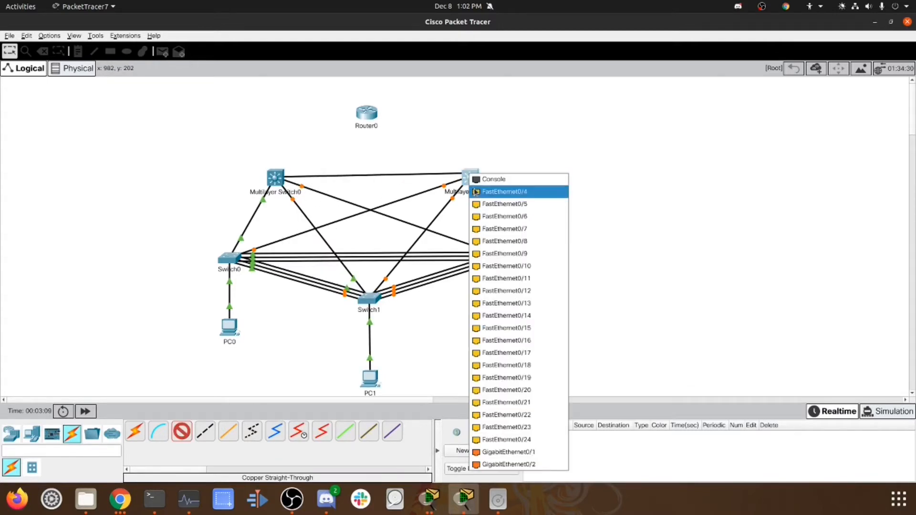
left_click(482, 190)
Add a second straight-through link between Multilayer Switch0 and Multilayer Switch1, using FastEthernet0/5 on both ends
left_click(182, 432)
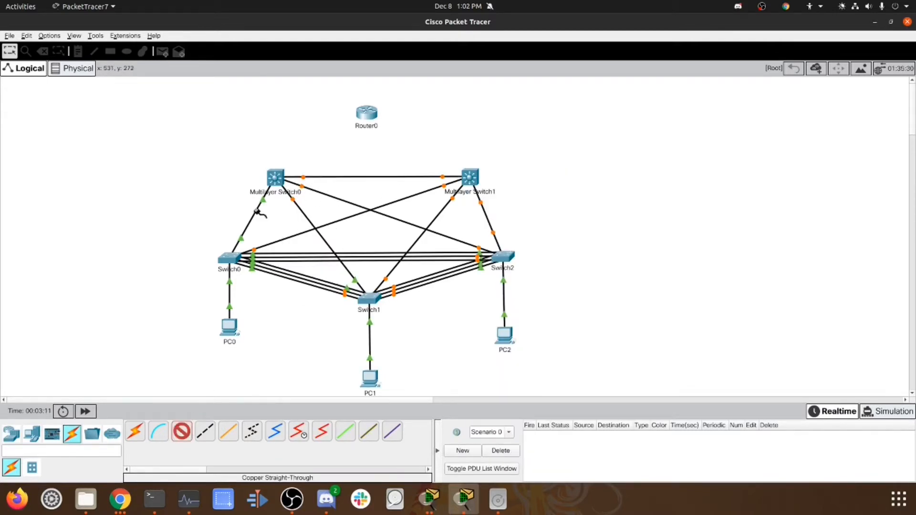
left_click(276, 180)
left_click(305, 200)
left_click(470, 176)
left_click(482, 190)
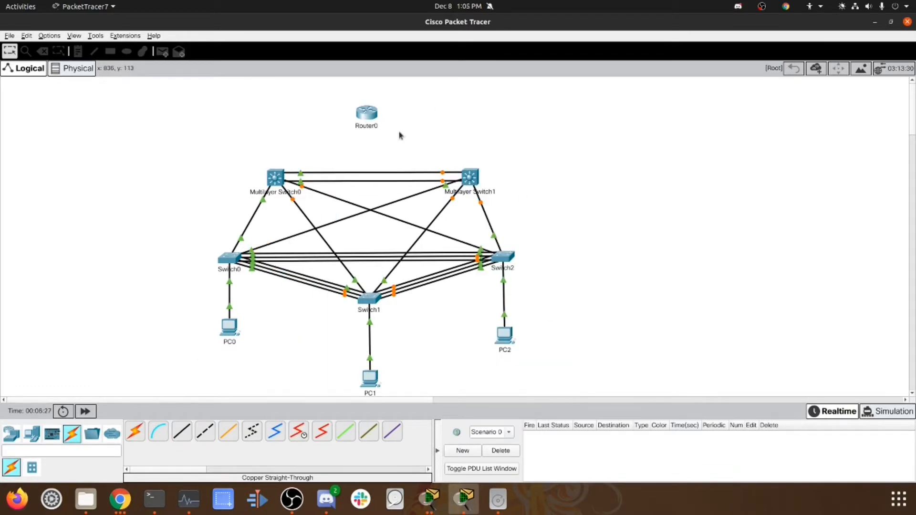
Fit the NIM-ES2-4 four-port switching module into Router0's first empty NIM slot and power the router on
left_click(367, 113)
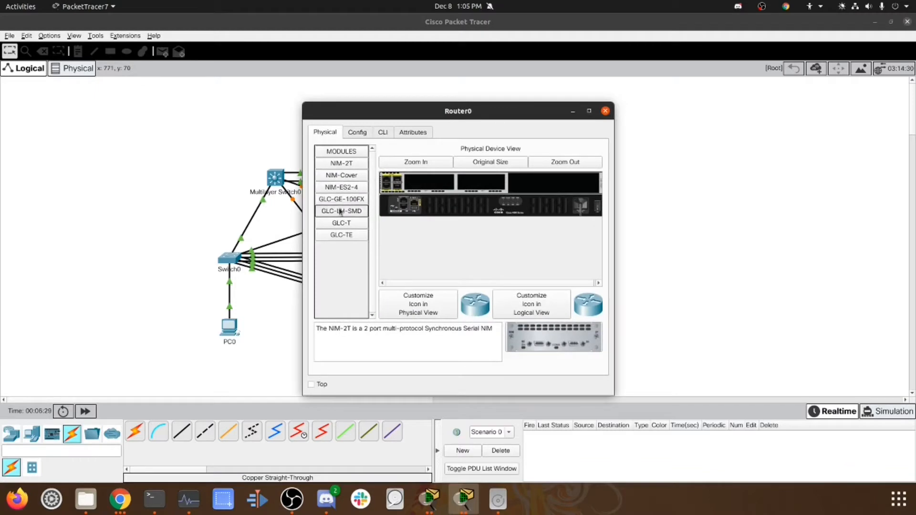
left_click_drag(342, 187, 403, 194)
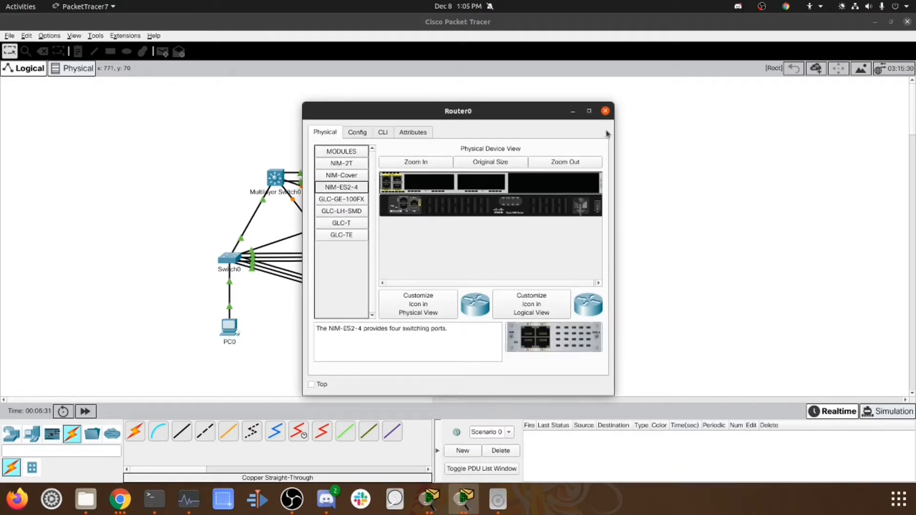
left_click(589, 110)
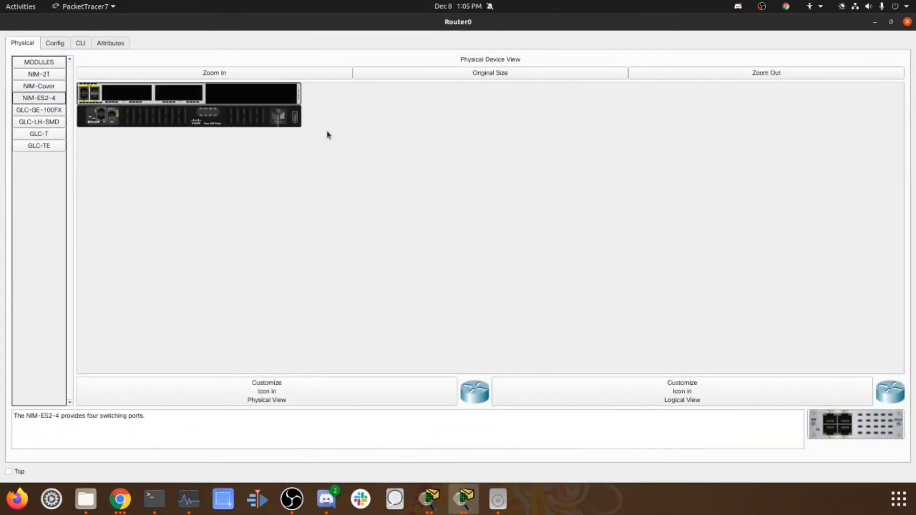
left_click(295, 75)
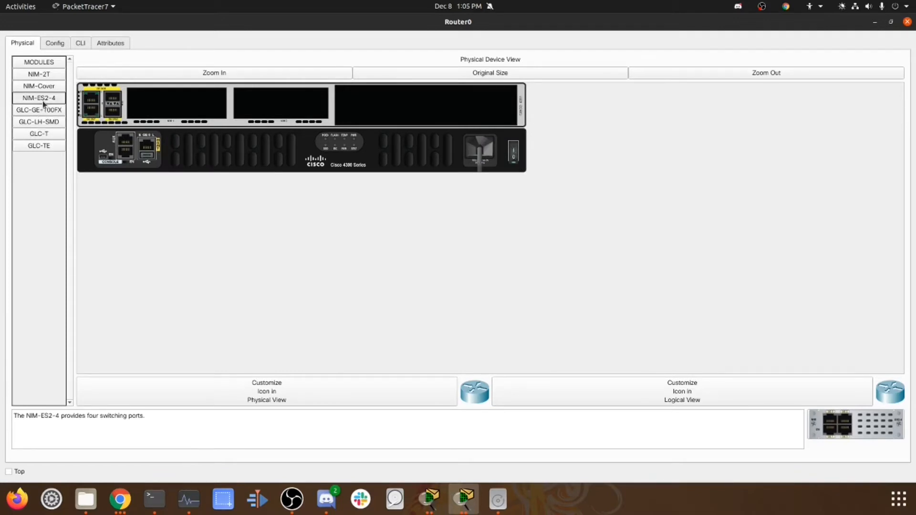
left_click_drag(42, 101, 177, 102)
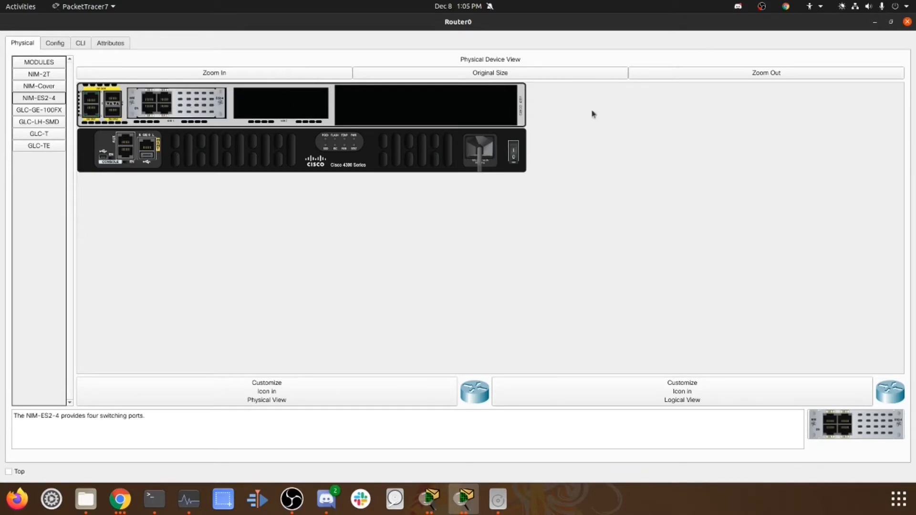
left_click(515, 151)
left_click(875, 22)
Link FastEthernet0/24 on Multilayer Switch0 to GigabitEthernet0/1/0 on Router0 with a copper straight-through cable
left_click(181, 432)
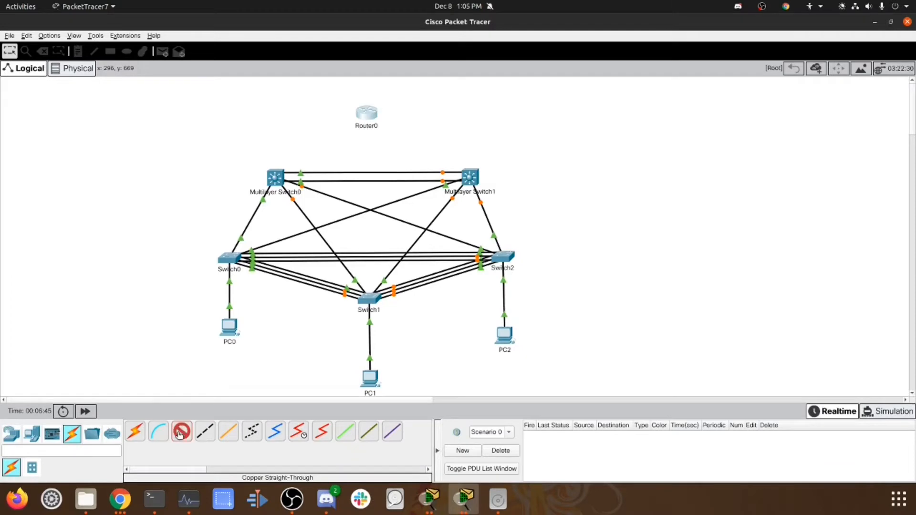
left_click(274, 179)
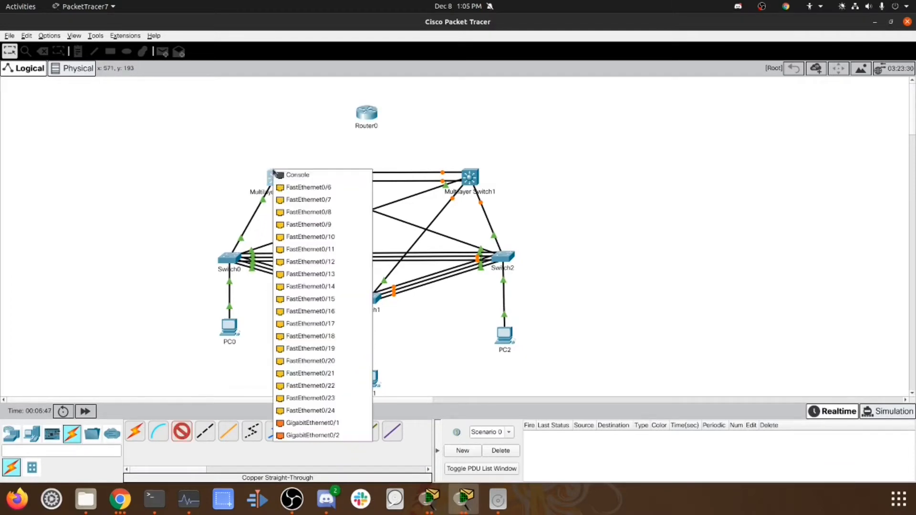
left_click(305, 409)
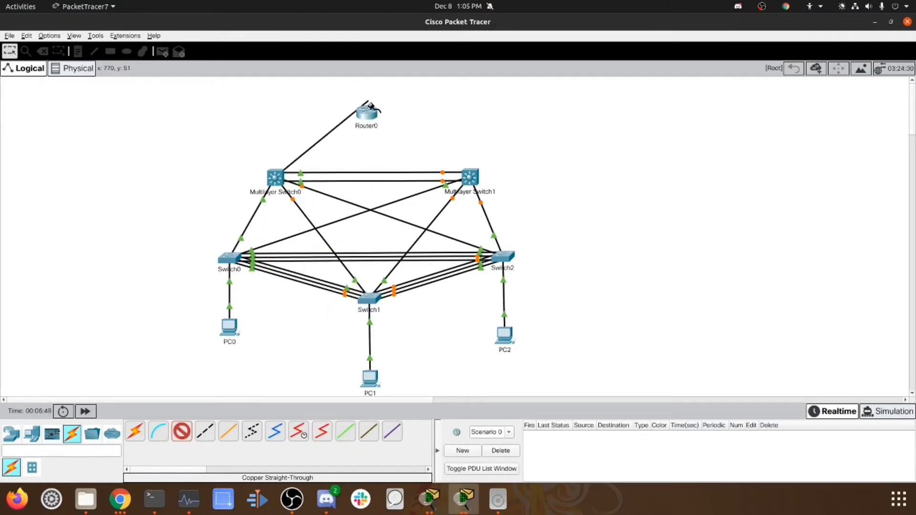
left_click(368, 112)
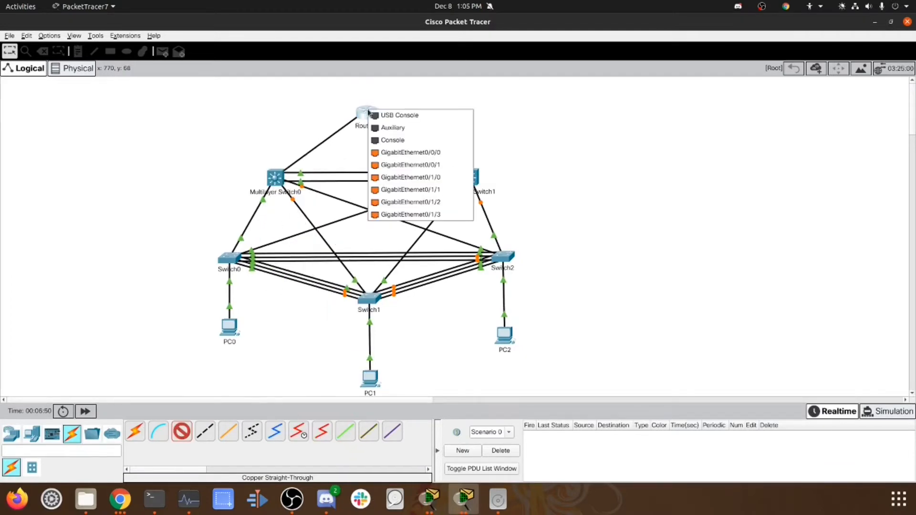
left_click(403, 181)
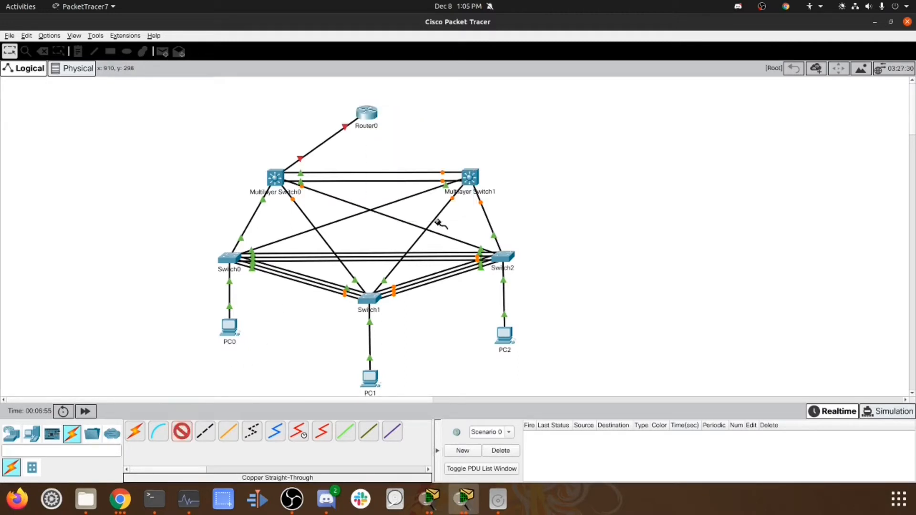
Link a free FastEthernet port on Multilayer Switch1 to GigabitEthernet0/1/1 on Router0 with a copper straight-through cable
left_click(471, 178)
left_click(496, 416)
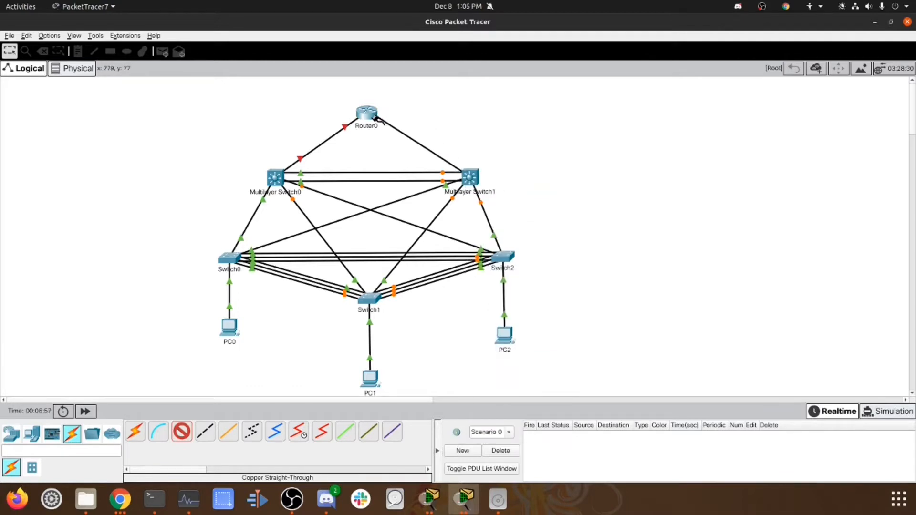
left_click(376, 116)
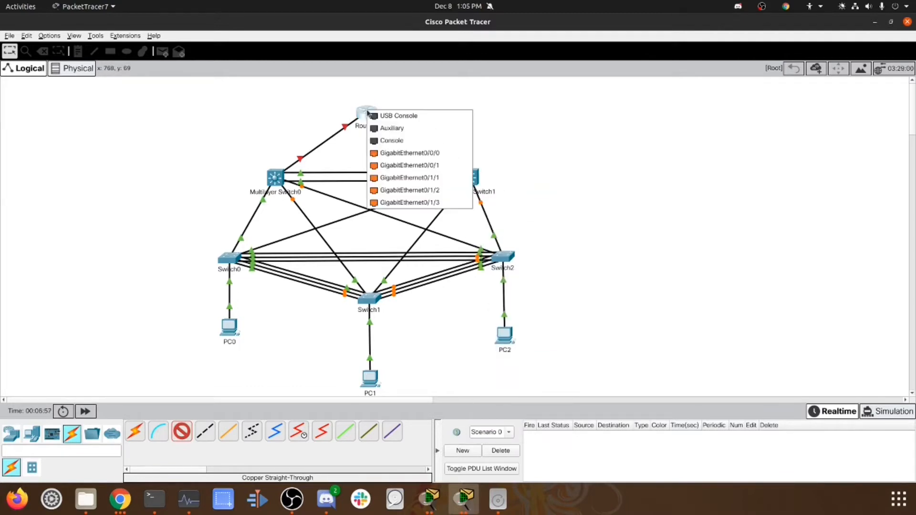
left_click(406, 179)
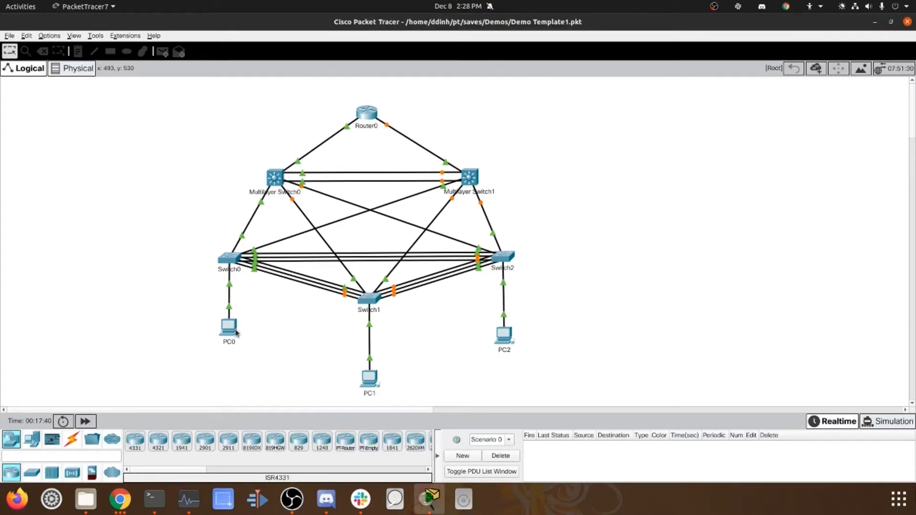
Give PC0 the static IPv4 address 192.168.10.2 with the default subnet mask and the default gateway 192.168.10.254
mouse_move(236, 332)
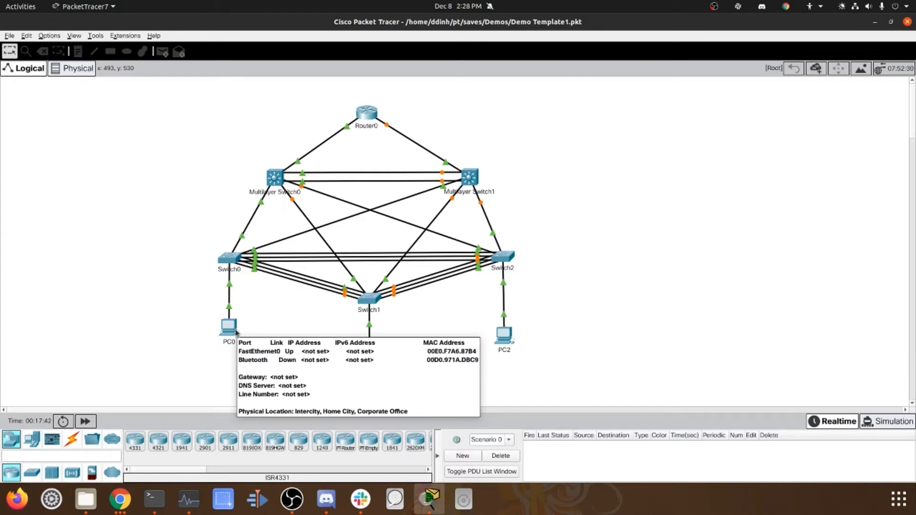
left_click(236, 332)
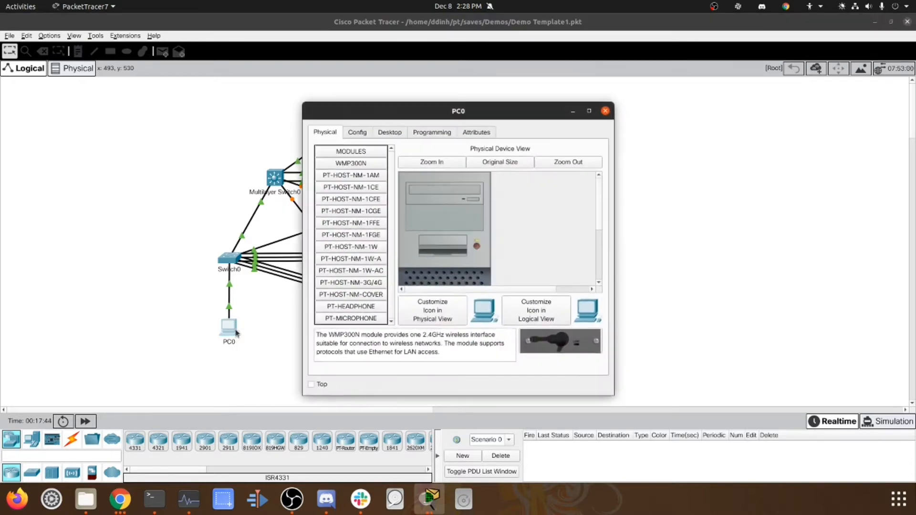
left_click(382, 138)
left_click(354, 168)
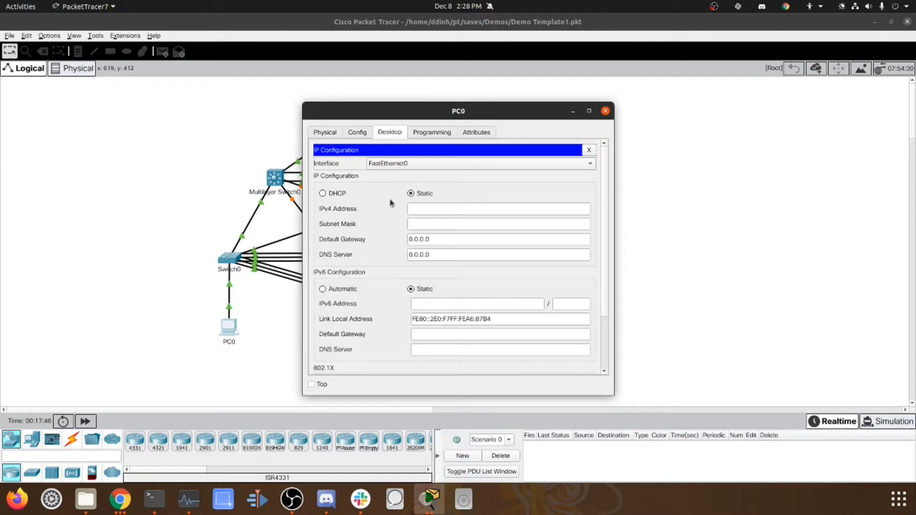
left_click(414, 209)
type("192.168.10.2")
key("Tab")
key("Tab")
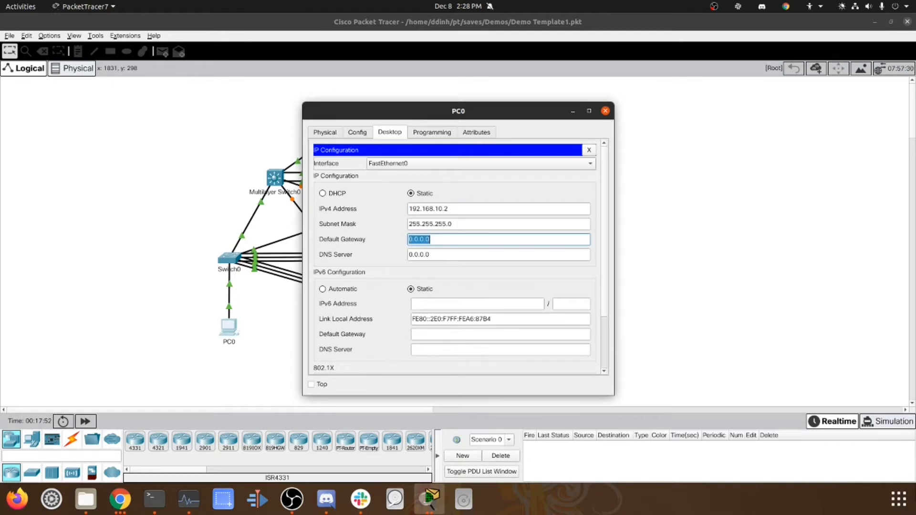
type("192.168.10.254")
left_click(271, 322)
Give PC1 the static IPv4 address 172.16.18.2 with the default subnet mask and the default gateway 172.16.18.254
left_click(375, 380)
left_click(390, 131)
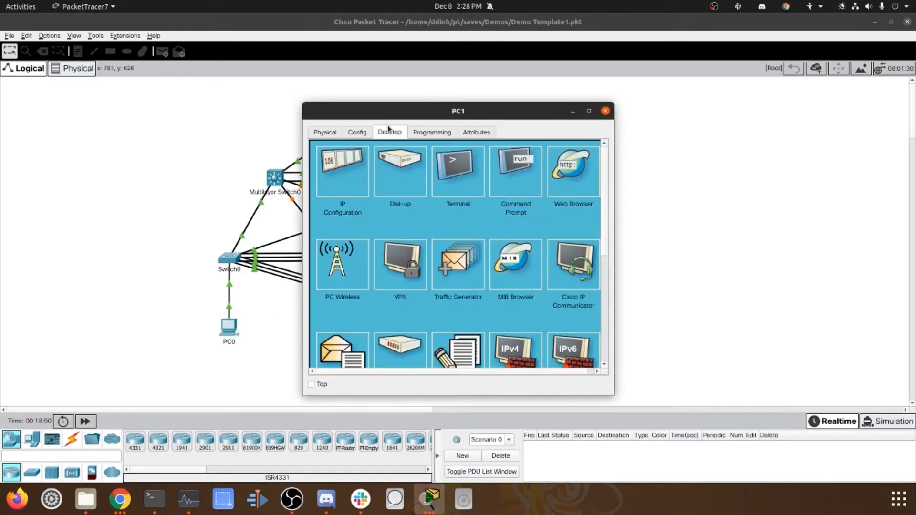
left_click_drag(464, 116, 630, 111)
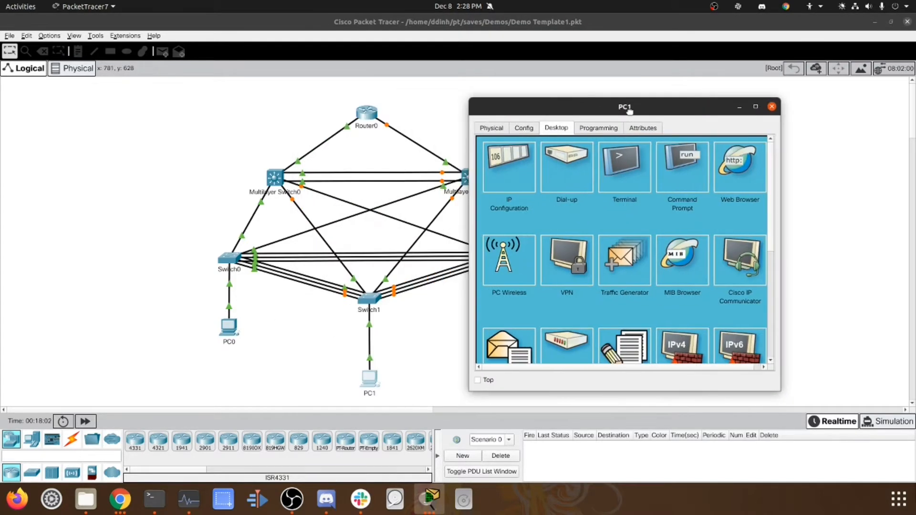
left_click(509, 165)
left_click(589, 204)
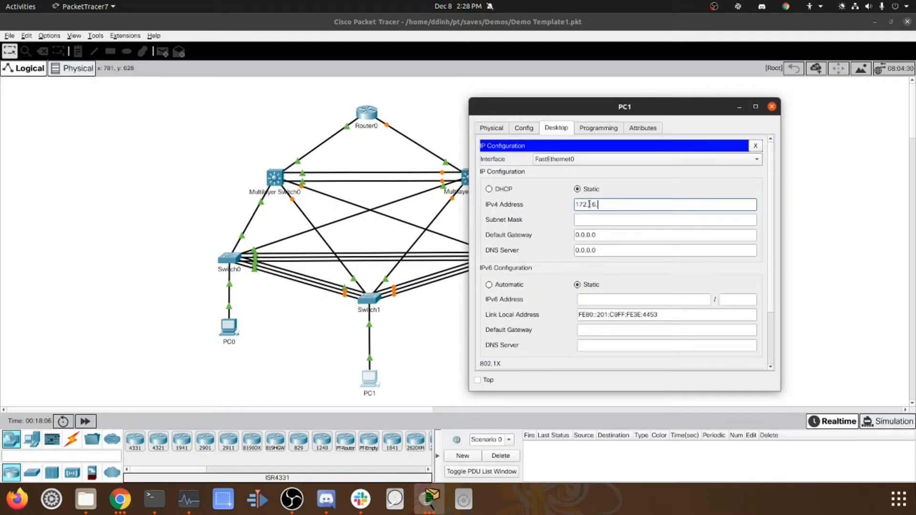
type("172.16.18.2")
key("Tab")
key("Tab")
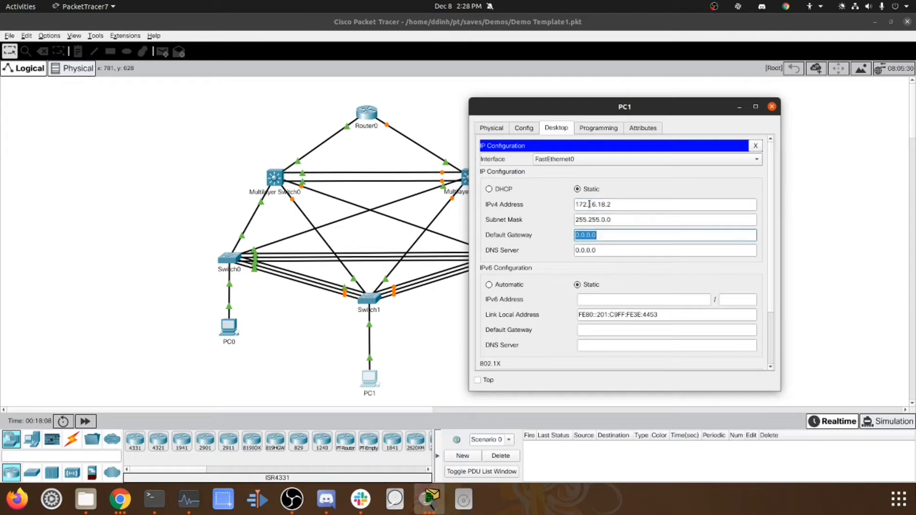
type("172.16.18.254")
left_click(431, 326)
Give PC2 the static IPv4 address 10.10.100.2 with the default subnet mask and a default gateway starting with 10.10.100
left_click(507, 344)
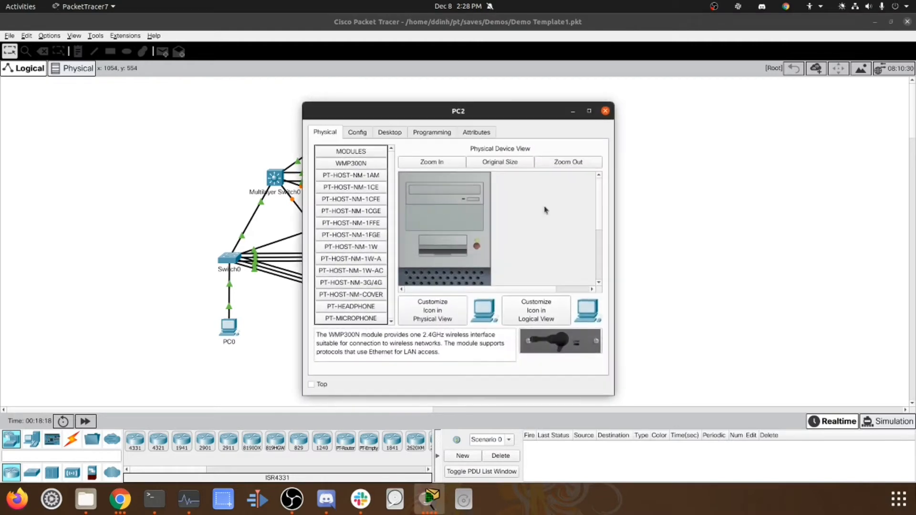
left_click_drag(505, 109, 665, 94)
left_click(552, 119)
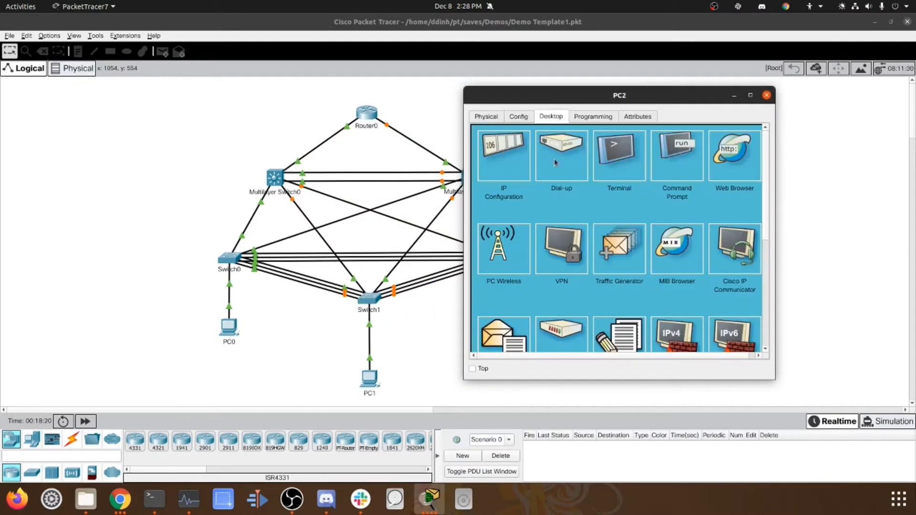
left_click(521, 163)
left_click_drag(583, 96, 658, 91)
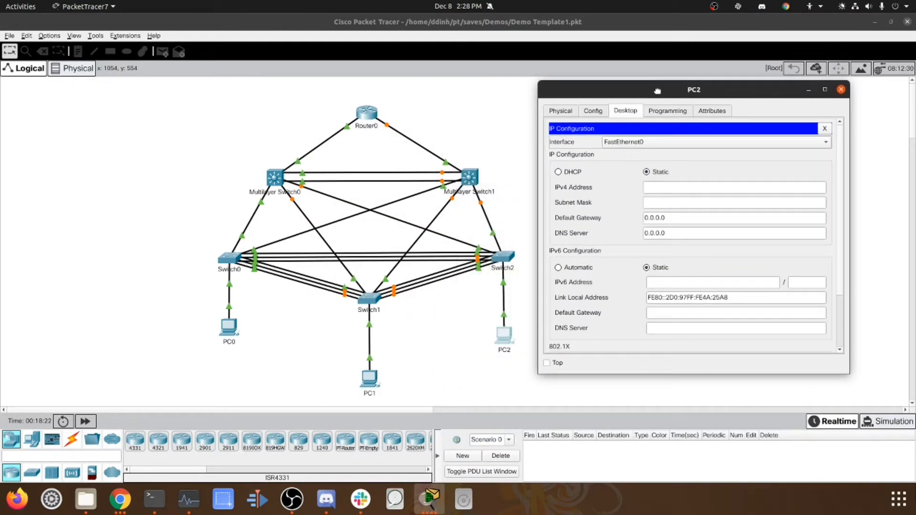
left_click(670, 186)
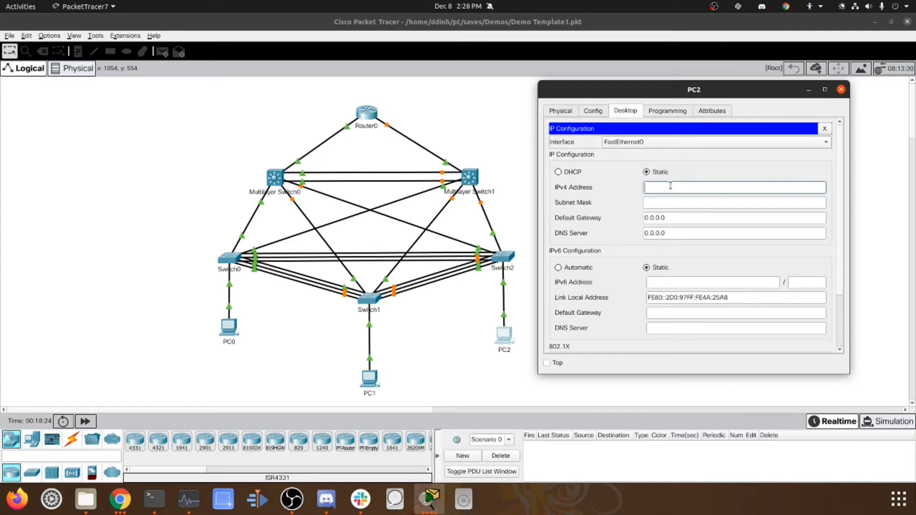
type("10.10.100.2")
key("Tab")
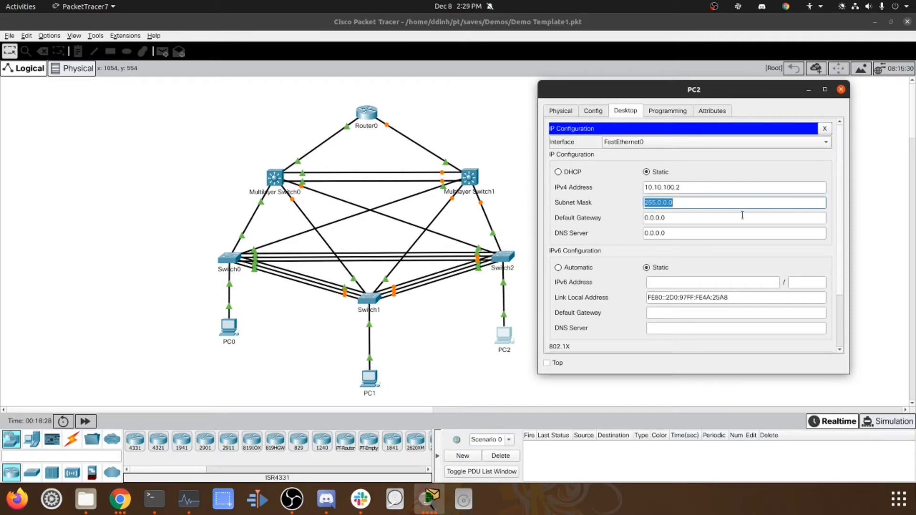
key("Tab")
type("10")
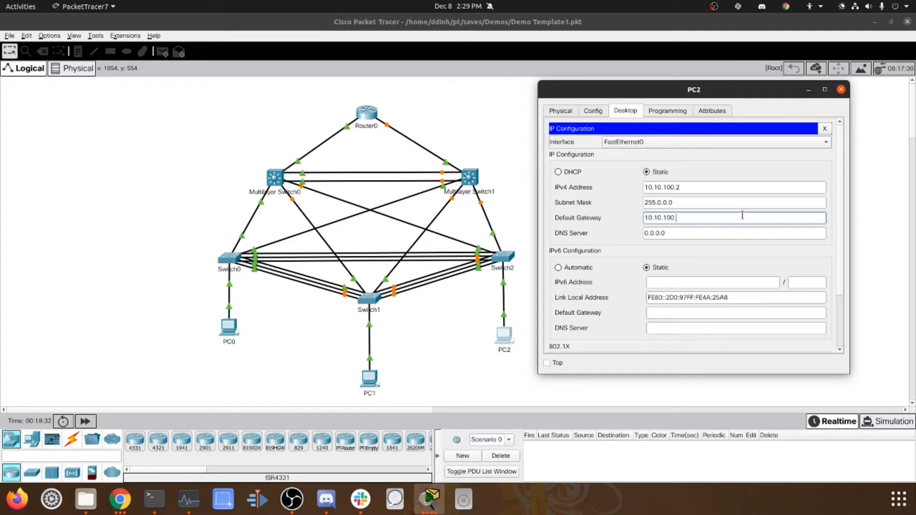
left_click(825, 128)
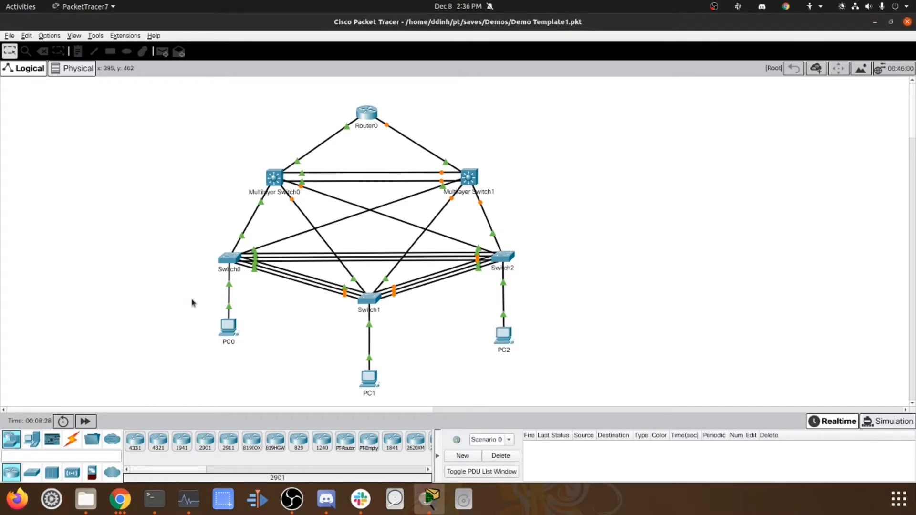
Open the command line of Switch0 and enter global configuration mode
left_click(230, 262)
left_click_drag(434, 114, 562, 116)
left_click(514, 132)
key("Return")
key("Return")
key("Return")
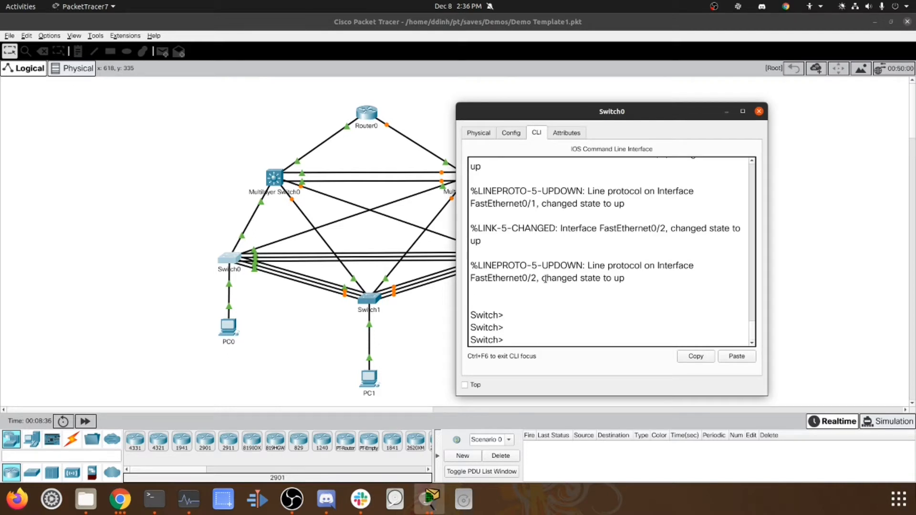
type("ena")
key("Return")
type("conf t")
key("Return")
Create VLAN 2 on Switch0 and open its VLAN interface for configuration
type("vlan 2")
key("Return")
type("int vlan")
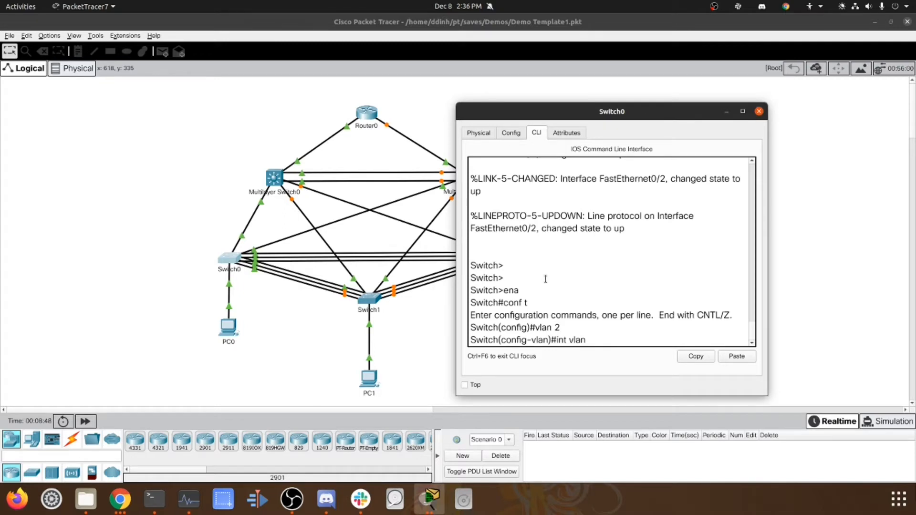
type("2")
key("Return")
key("Return")
key("Return")
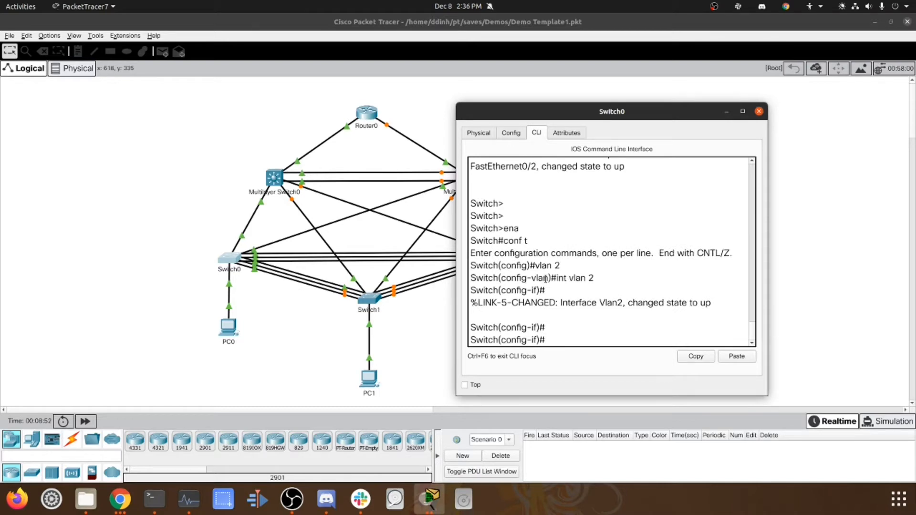
Set interface FastEthernet0/6 on Switch0 to switchport access mode
type("int fa0/6")
key("Return")
type("swi")
key("Tab")
type("mod")
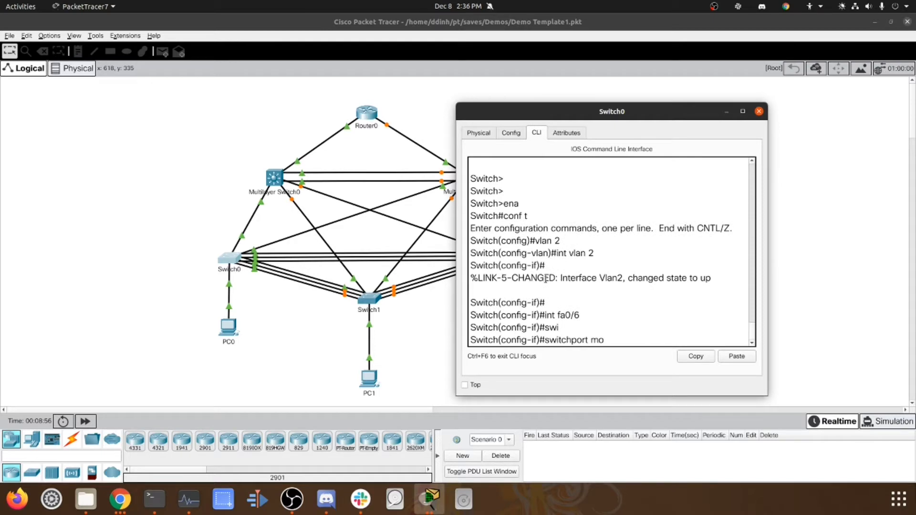
key("Tab")
type("ac")
key("Tab")
key("Return")
Assign Switch0's FastEthernet0/6 access port to VLAN 2
type("swi")
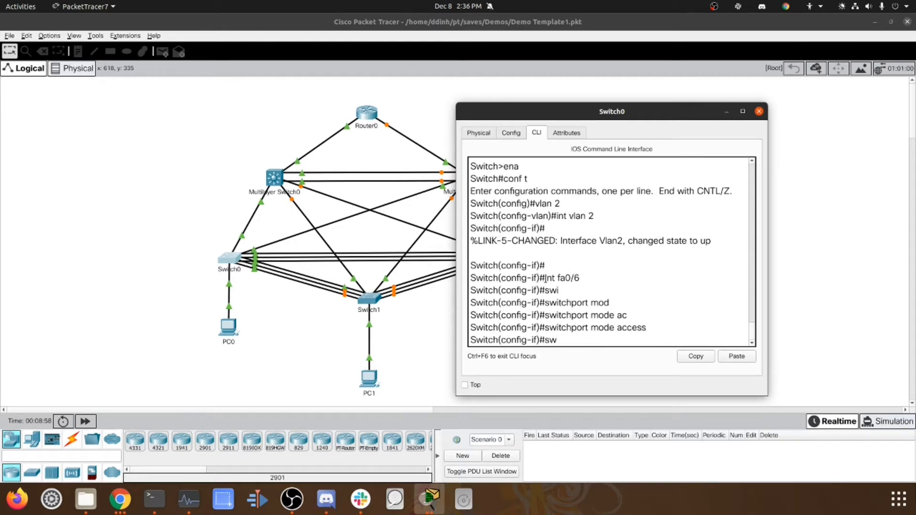
key("Tab")
type("ac")
key("Tab")
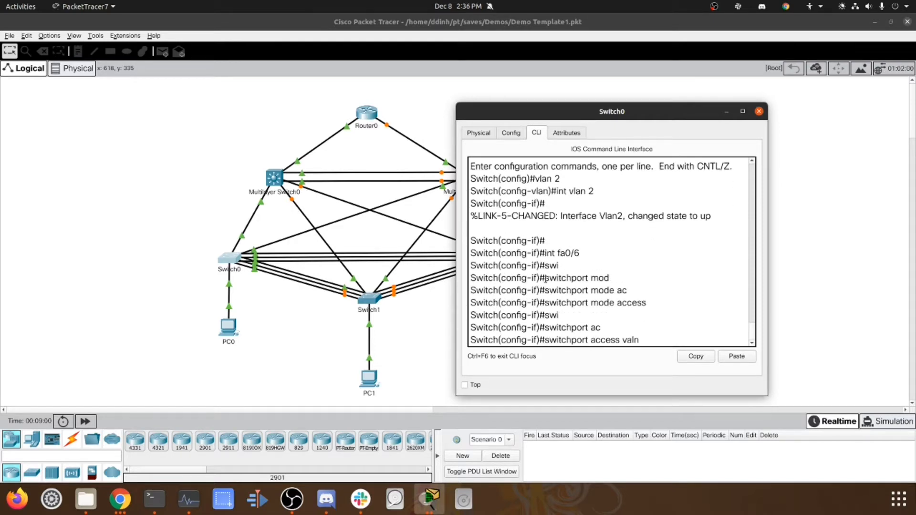
type("vl")
key("Tab")
type("2")
key("Return")
key("Return")
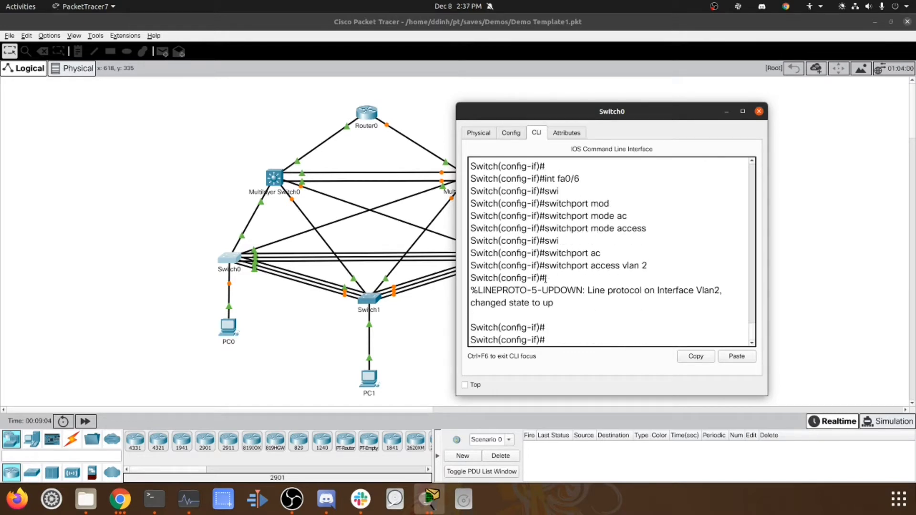
Set Switch0's interfaces FastEthernet0/1 and 0/2 to switchport trunk mode as one interface range
left_click_drag(649, 120, 678, 114)
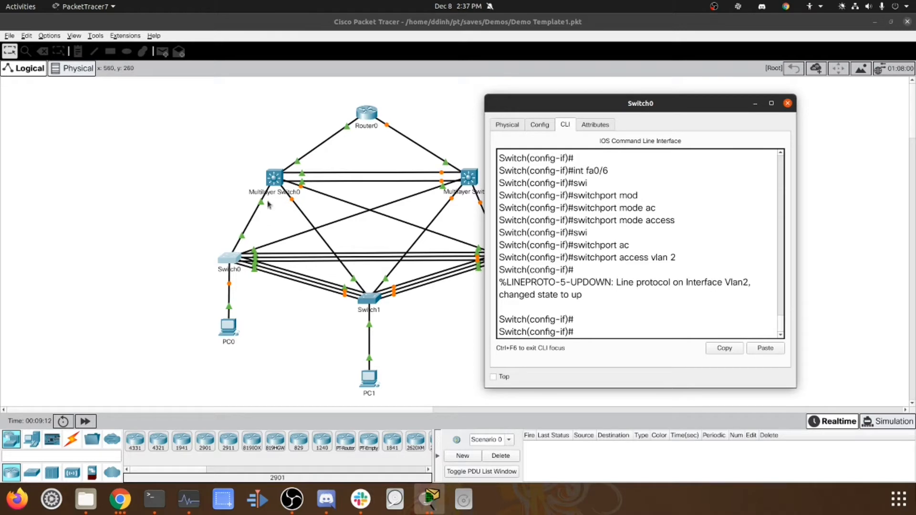
left_click_drag(595, 102, 615, 100)
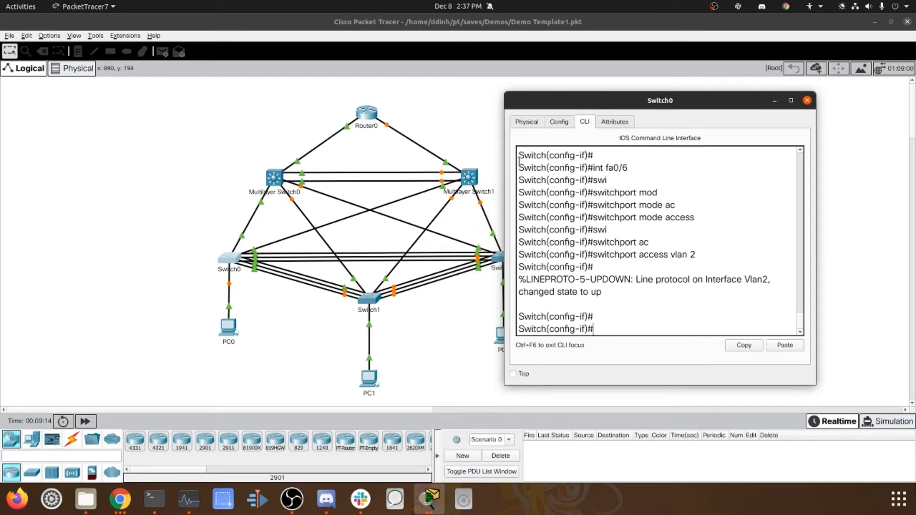
key("Return")
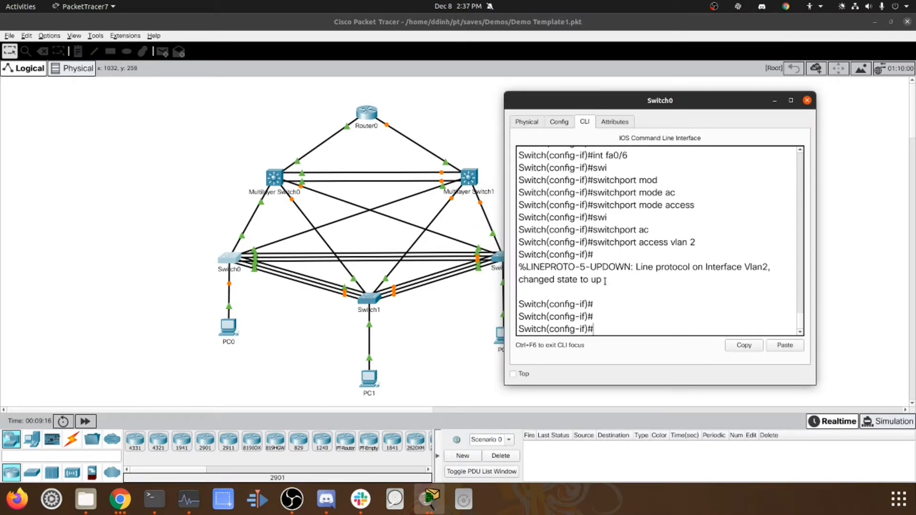
type("int range fa0/1-2")
key("Return")
type("swi")
key("Tab")
type("mod")
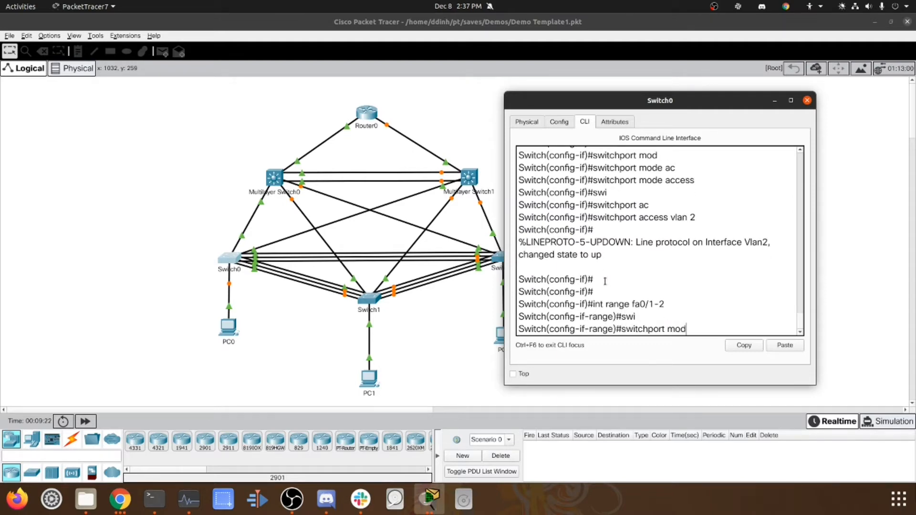
key("Tab")
type("tr")
key("Tab")
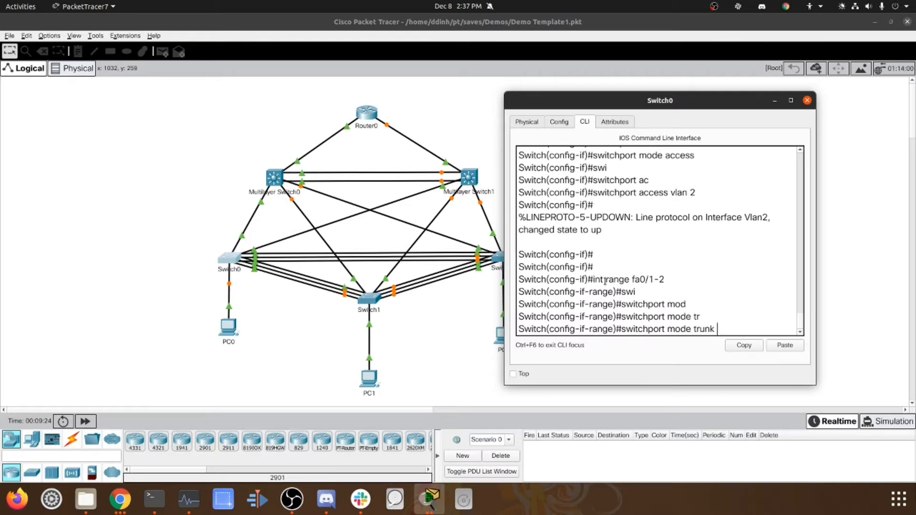
key("Return")
key("Return")
key("Return")
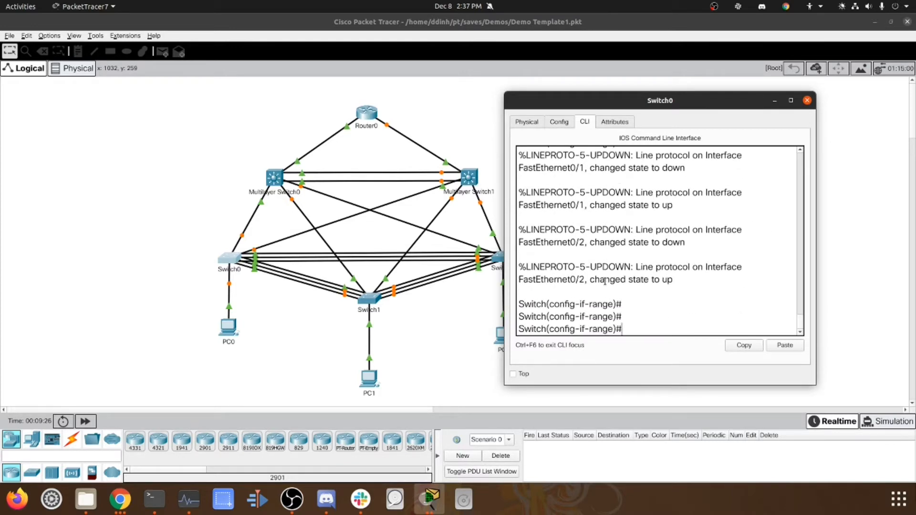
Return Switch0 to privileged mode and display its interface trunk status to check the allowed and active VLANs
key("ctrl+z")
key("Return")
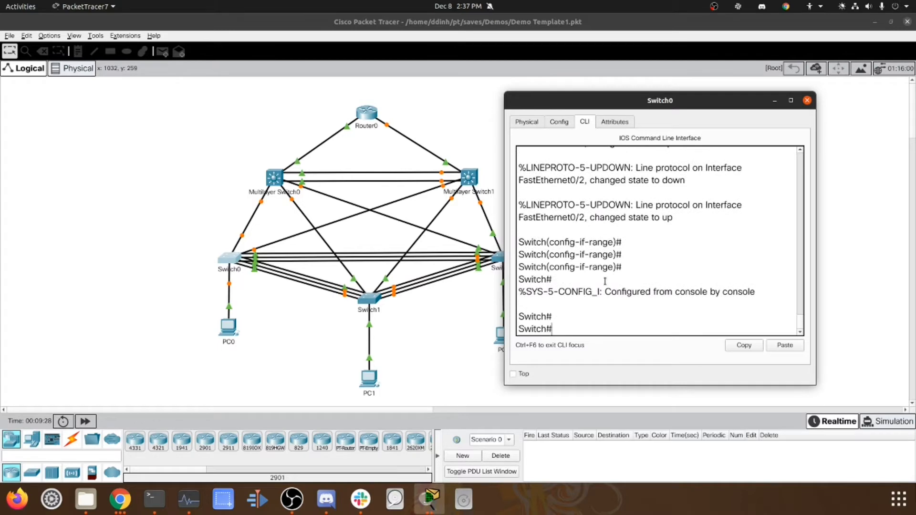
type("show inttru")
key("Return")
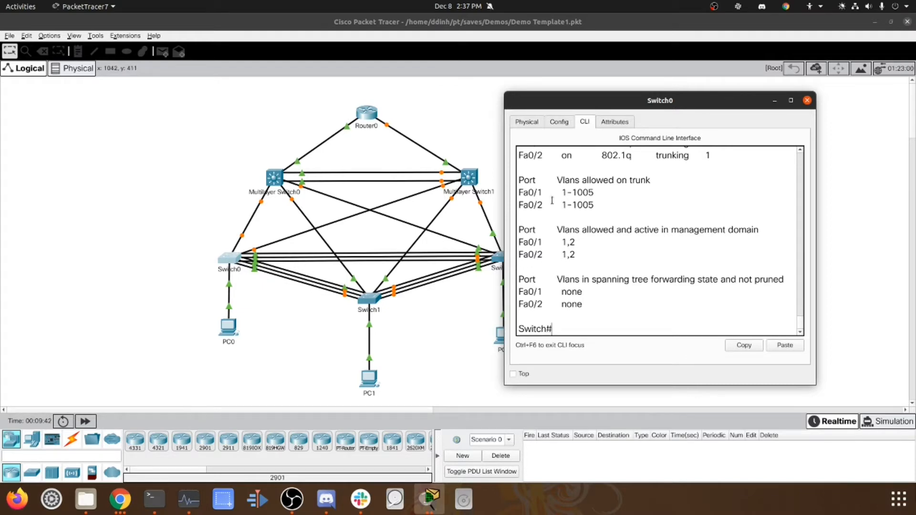
left_click_drag(524, 180, 543, 199)
left_click(572, 255)
key("Return")
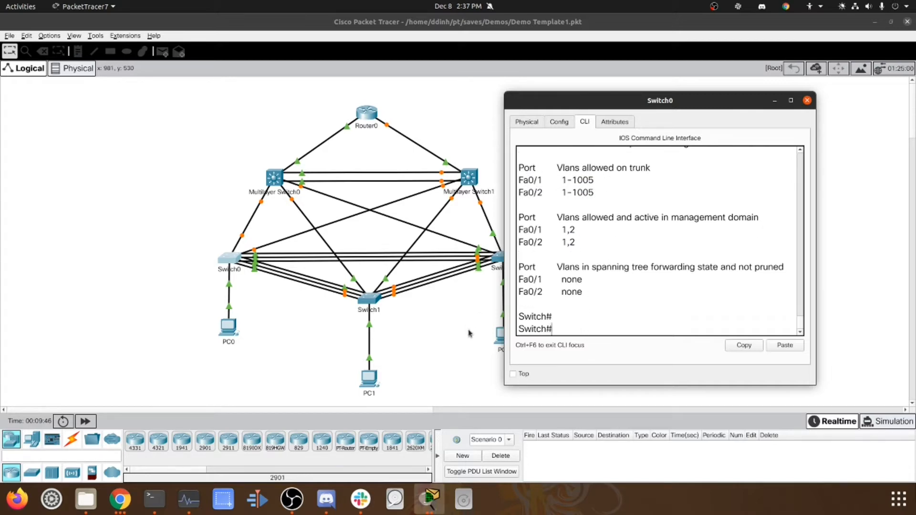
Open the command line of Switch1 and enter global configuration mode
left_click(432, 330)
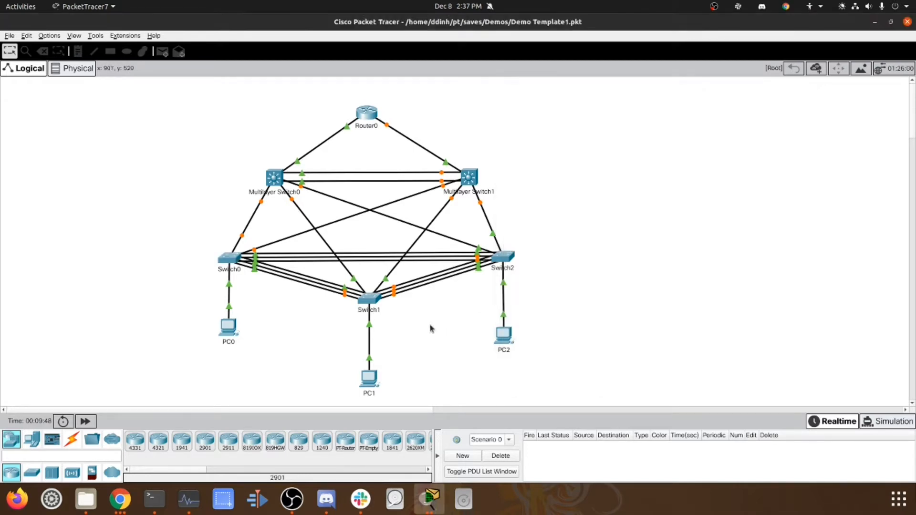
left_click(365, 300)
left_click_drag(554, 109, 782, 87)
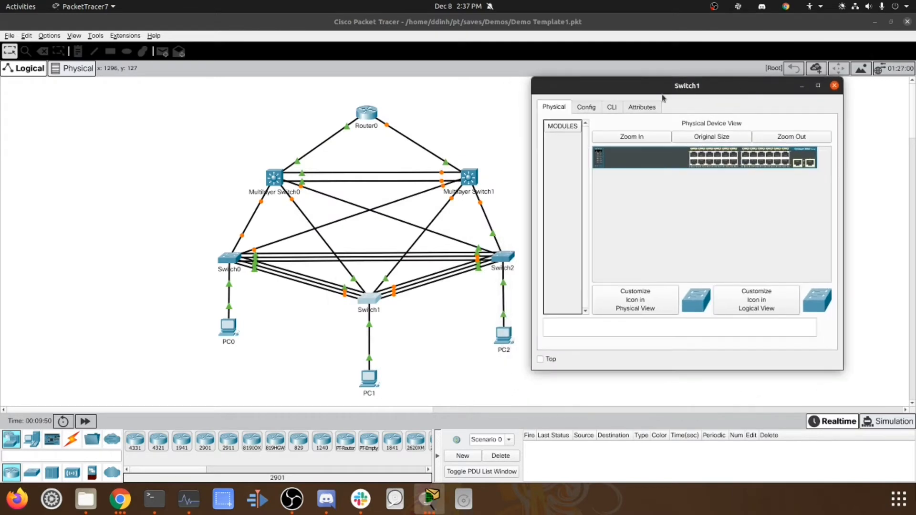
left_click(529, 142)
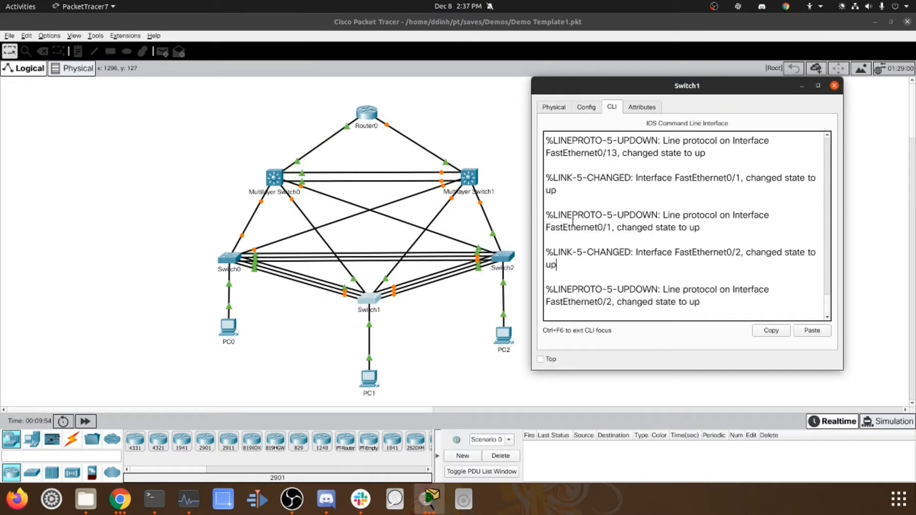
key("Return")
type("ena")
key("Return")
type("conf t")
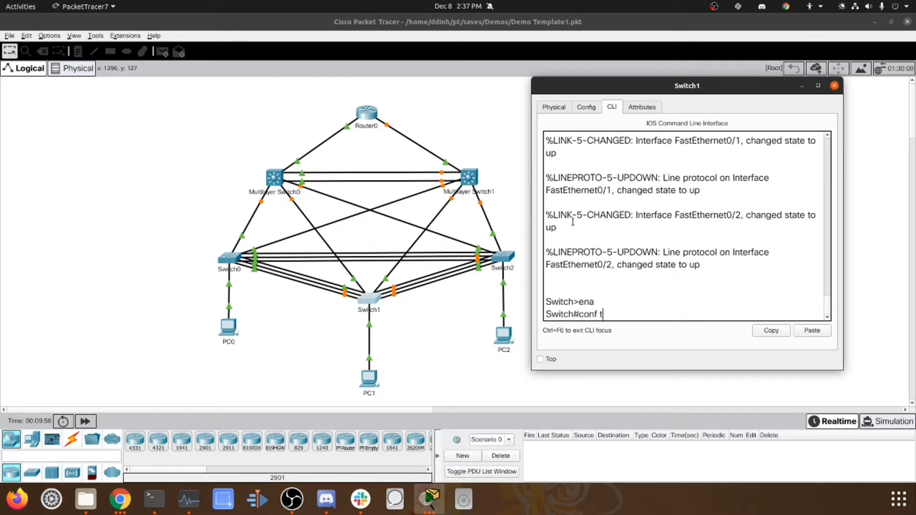
key("Return")
Create VLAN 3 on Switch1 and open its VLAN interface for configuration
type("vlan 3")
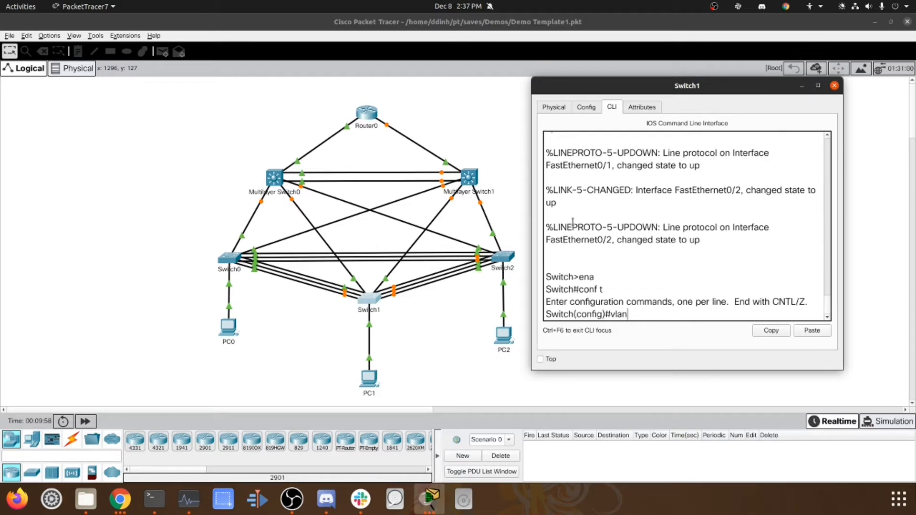
key("Return")
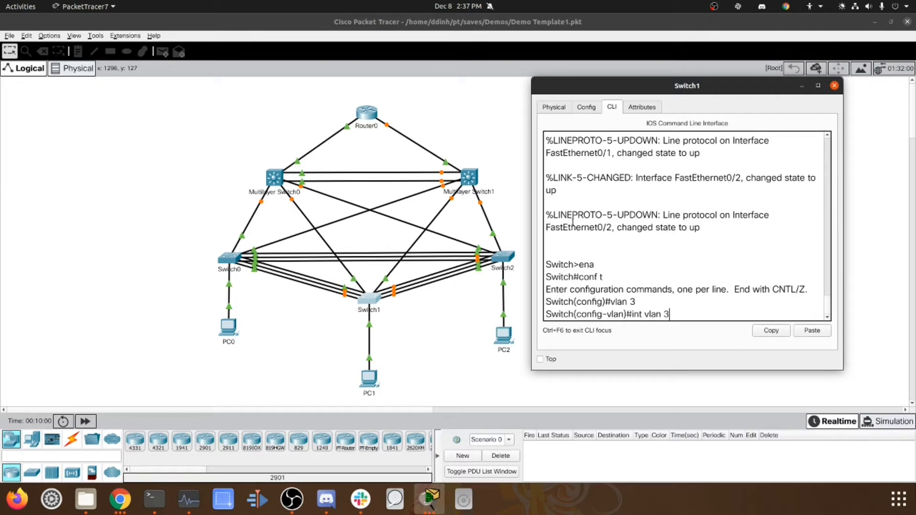
type("3")
key("Return")
key("Return")
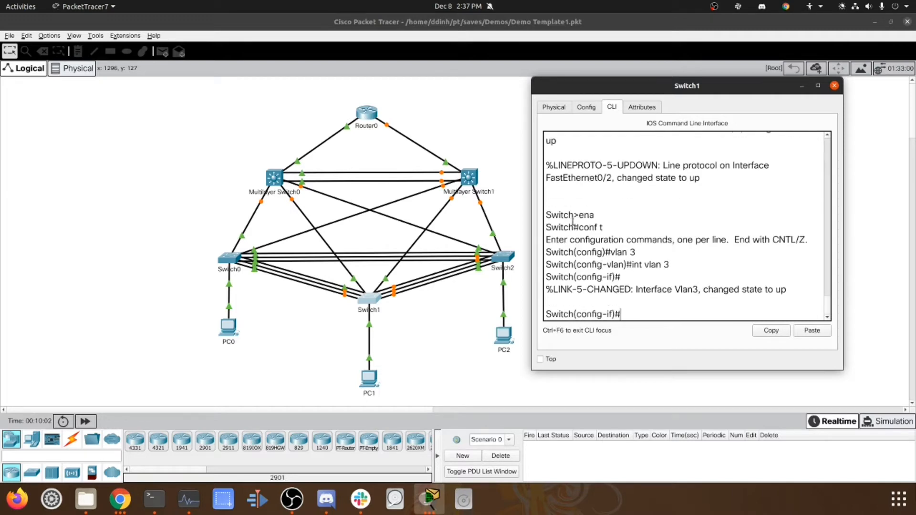
key("Return")
key("Return")
key("Return")
Set interface FastEthernet0/6 on Switch1 to switchport access mode
type("int fa0/6")
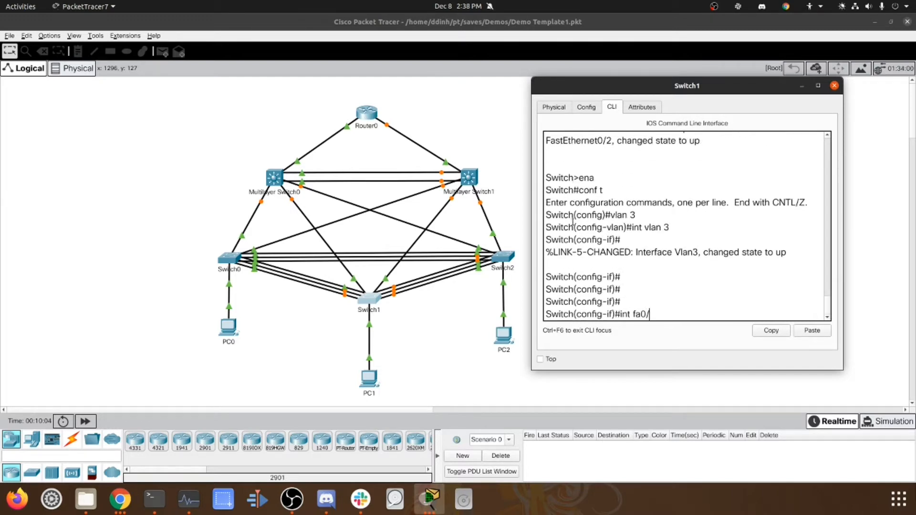
key("Return")
type("swi")
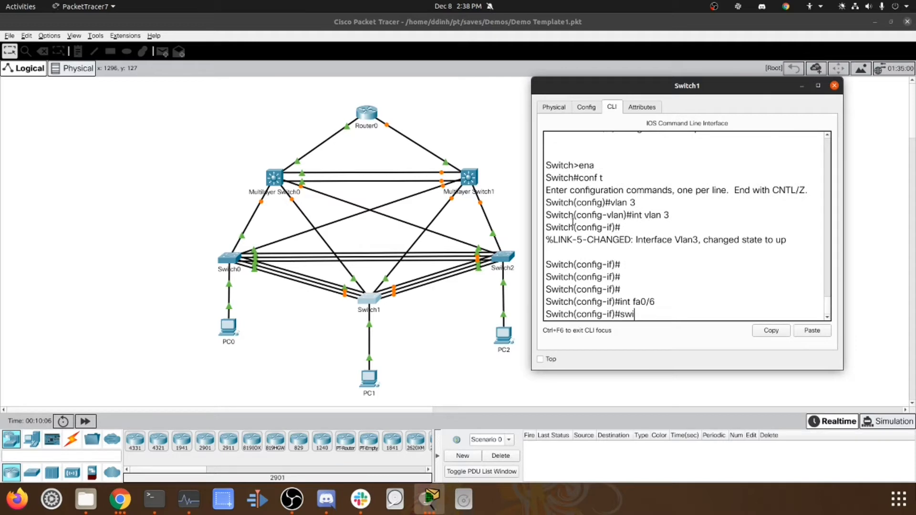
key("Tab")
type("mod")
key("Tab")
type("ac")
key("Tab")
key("Return")
Assign Switch1's FastEthernet0/6 access port to VLAN 3
type("swi")
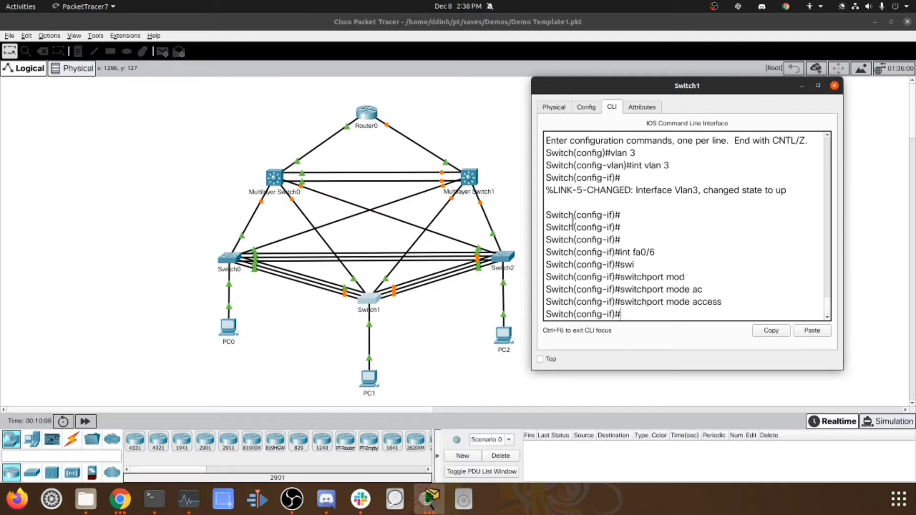
key("Tab")
type("ac")
key("Tab")
type("vlan 3")
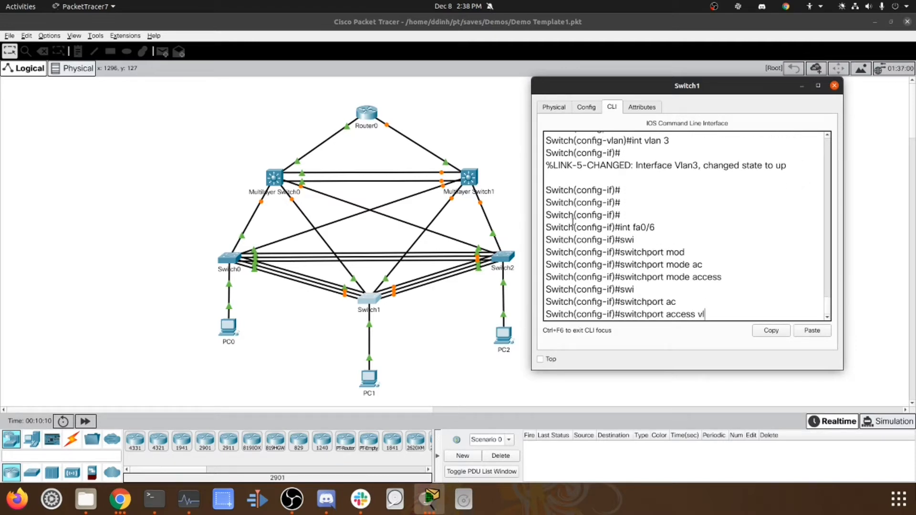
key("Return")
key("Return")
key("Return")
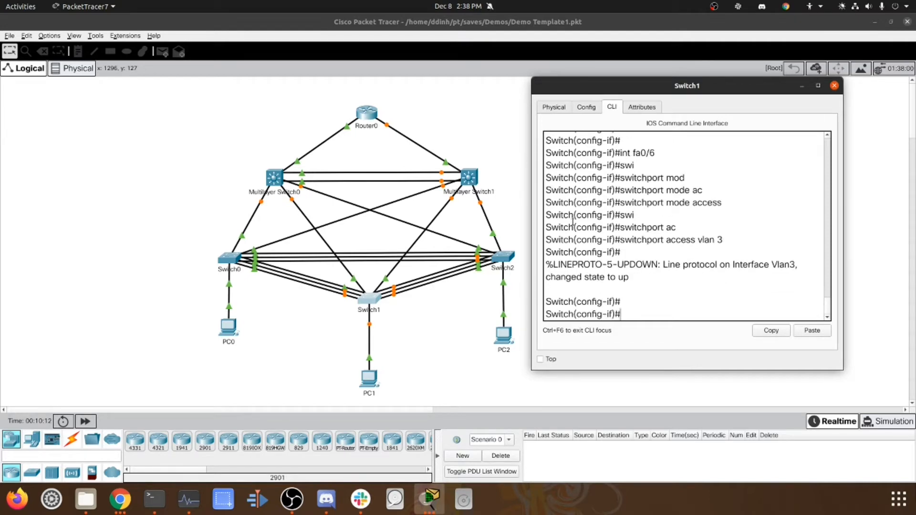
Leave interface configuration on Switch1 and re-enter global configuration mode
key("ctrl+z")
type("c")
key("Return")
key("Return")
type("conf t")
key("Return")
Set Switch1's interface range FastEthernet0/1-2 to switchport trunk mode
type("int range fa0/1-2")
key("Return")
type("swi")
key("Tab")
type("mod")
key("Tab")
type("tr")
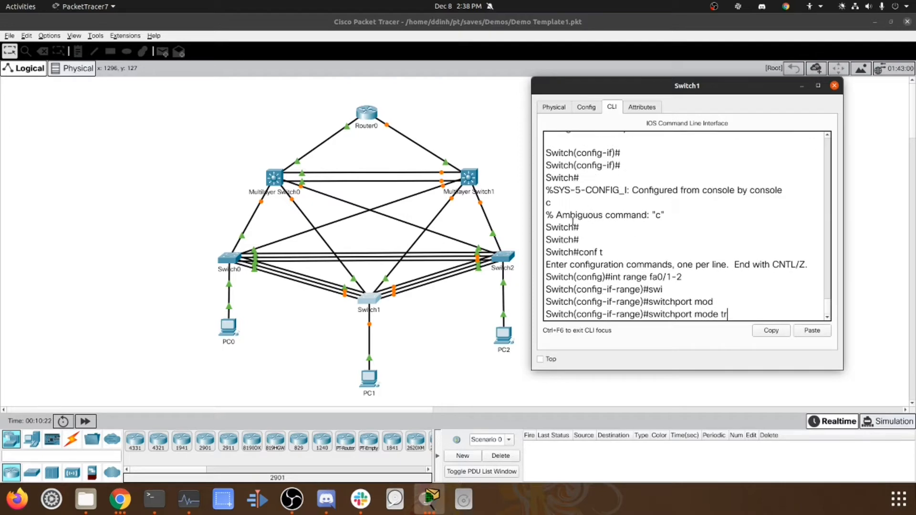
key("Return")
key("Return")
key("Return")
Return Switch1 to privileged mode and display its interface trunk status
key("ctrl+z")
key("Return")
key("Return")
key("Return")
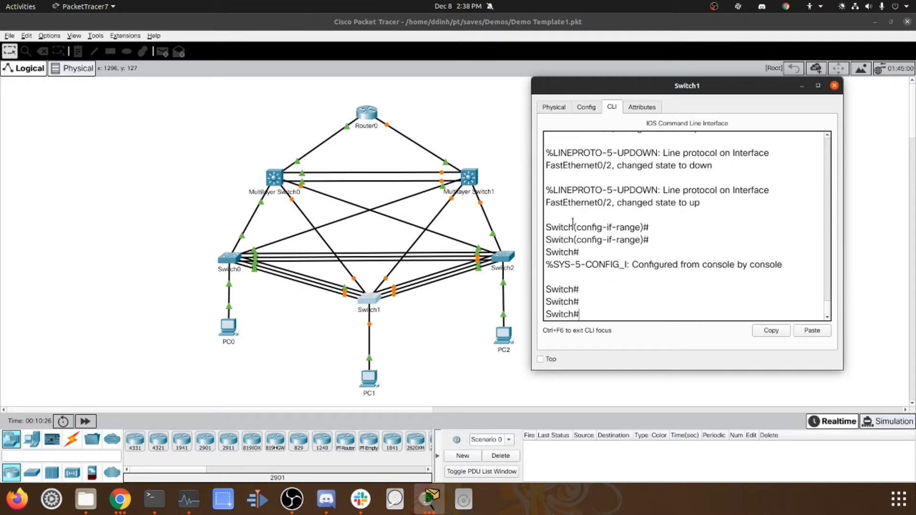
type("show inttr")
key("Return")
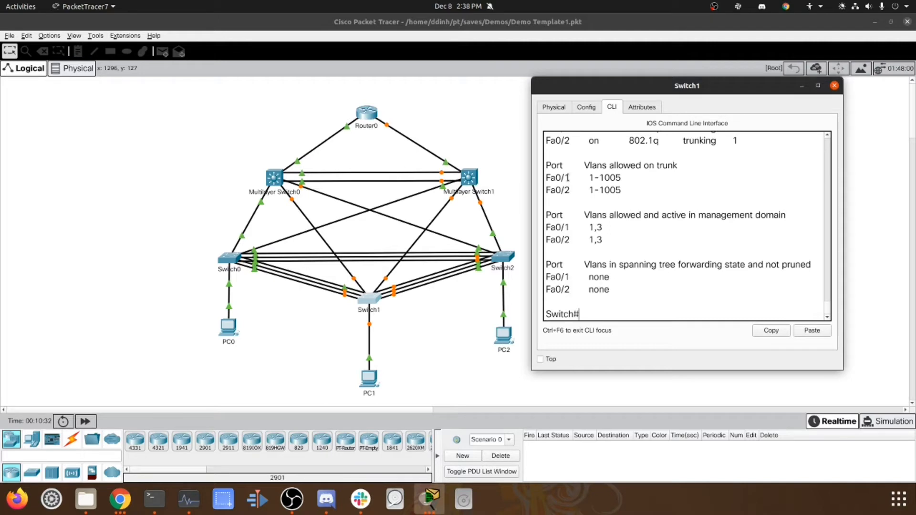
key("Return")
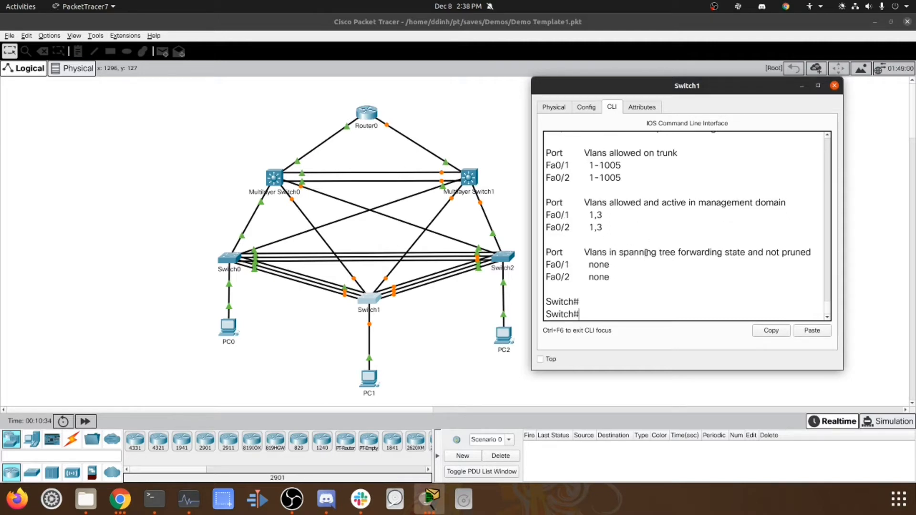
Display Switch1's full VLAN table and page through to its end
type("show ip")
key("BackSpace")
key("BackSpace")
type("vlan")
key("Return")
key("Return")
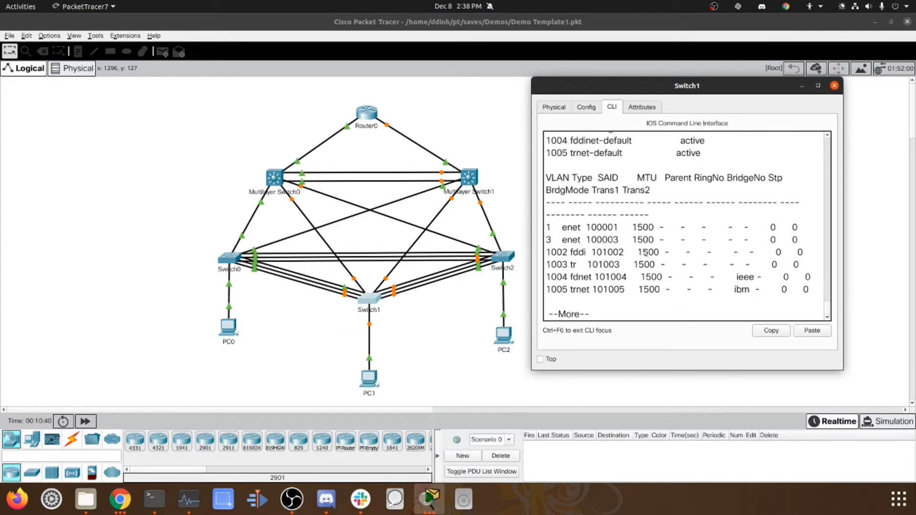
key("Return")
key("Return")
key("Return")
Display the short VLAN list on Switch1 and highlight the port entry of VLAN 3
key("Up")
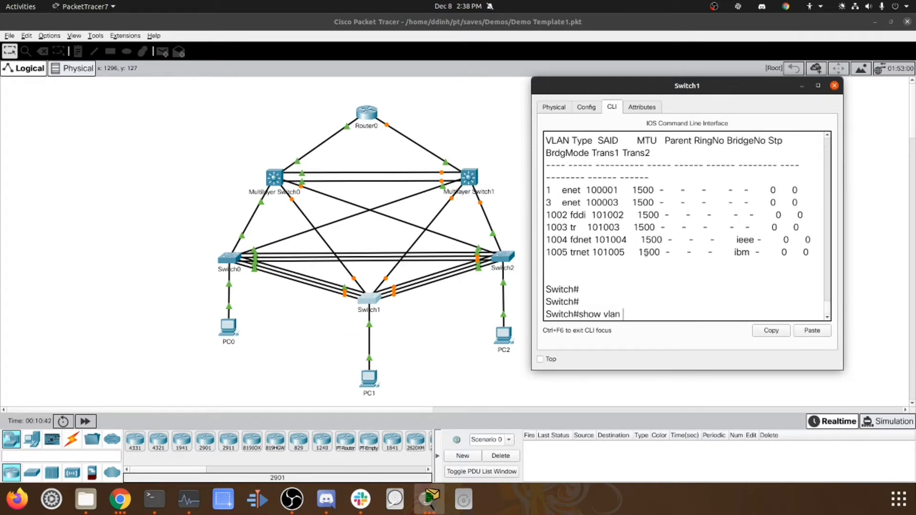
key("Return")
left_click_drag(646, 253, 615, 241)
left_click_drag(757, 257, 701, 252)
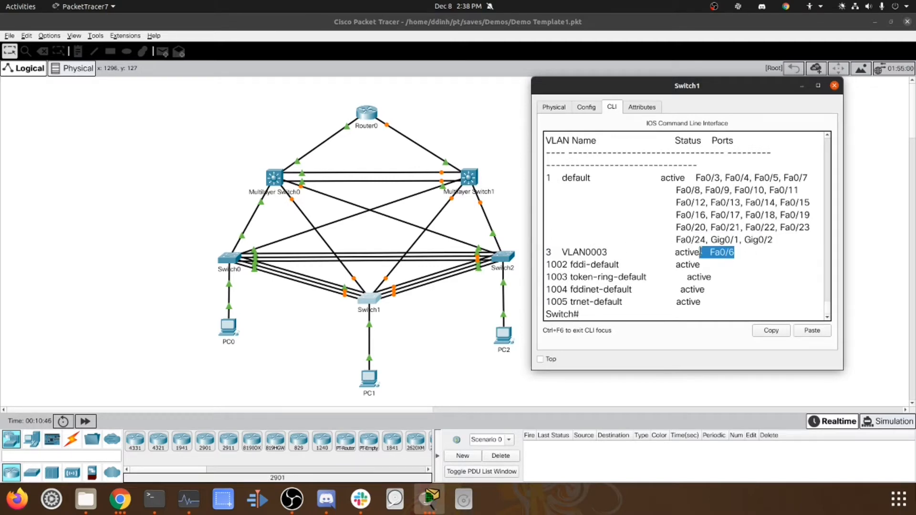
Open the command line of Switch2 and enter global configuration mode
left_click(443, 290)
left_click(503, 258)
left_click_drag(537, 105, 754, 95)
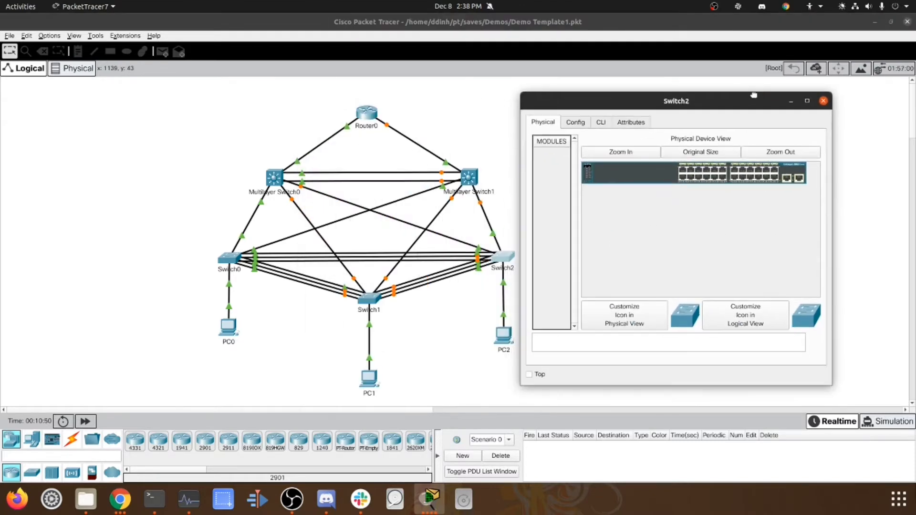
left_click(596, 123)
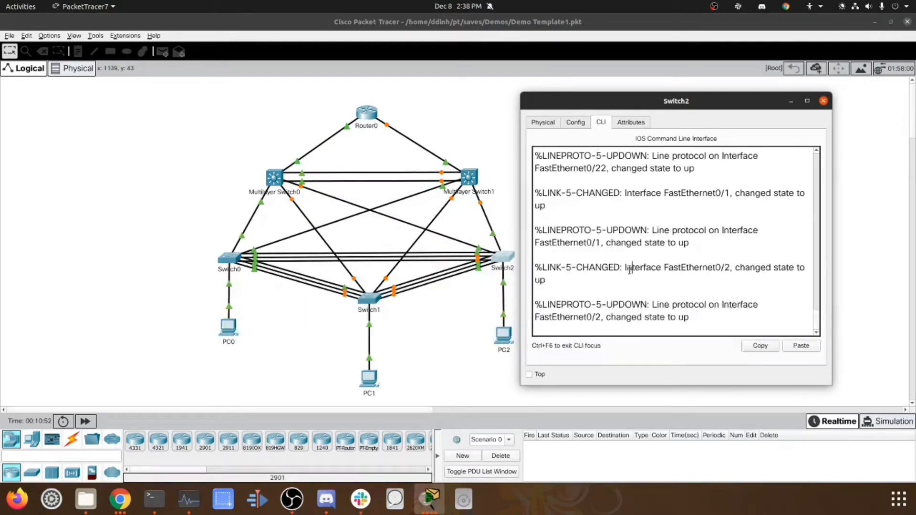
key("Return")
key("Return")
key("Return")
type("ena")
key("Return")
type("conf t")
key("Return")
Create VLAN 4 on Switch2 and open its VLAN interface for configuration
type("vlan 4")
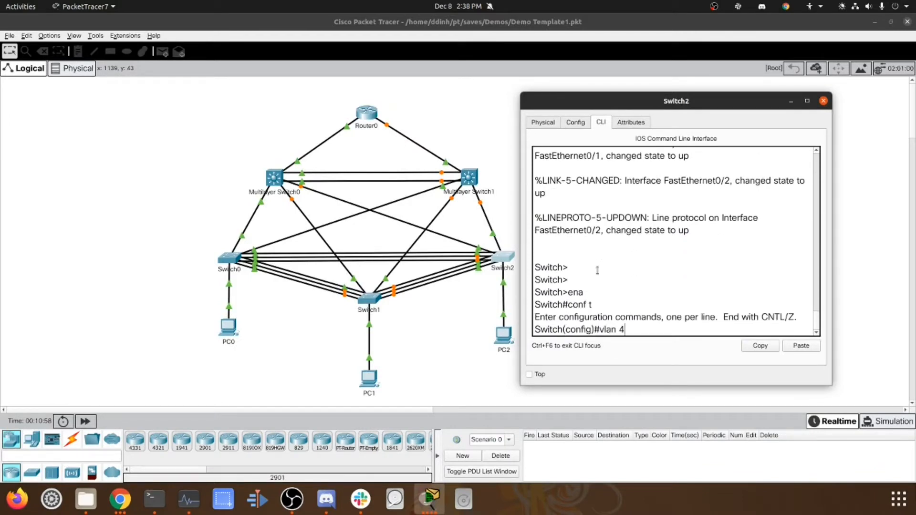
key("Return")
type("int")
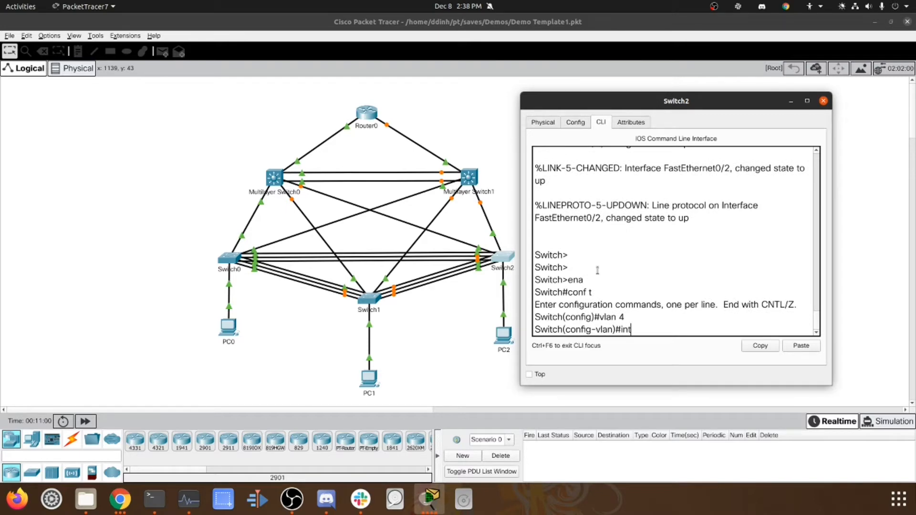
type(" vlan 4")
key("Return")
key("Return")
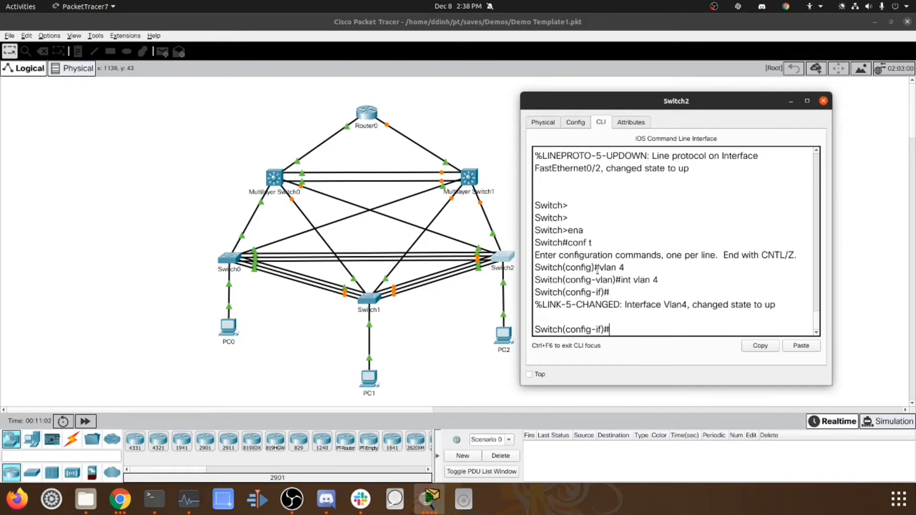
Set interface fa0/6 on Switch2 to switchport access mode
type("int fa0/6")
key("Return")
type("swit")
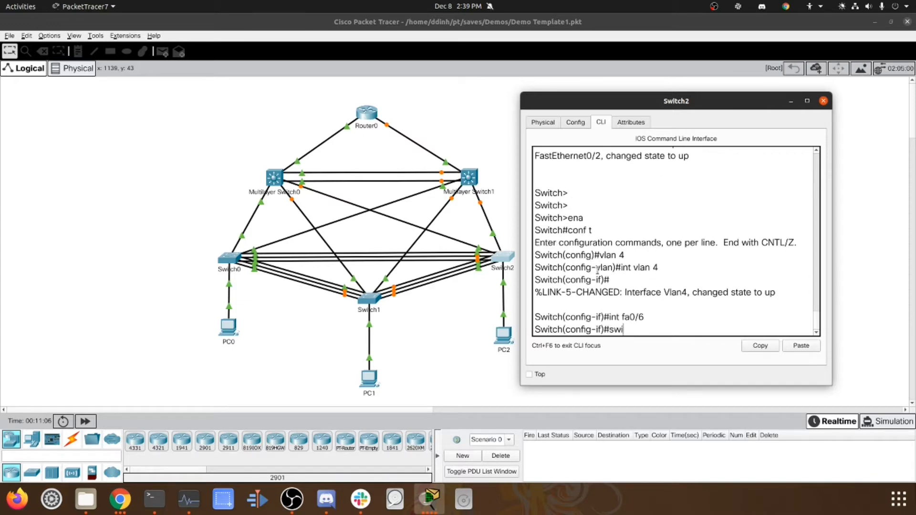
key("Tab")
type("mod")
key("Tab")
type("ac")
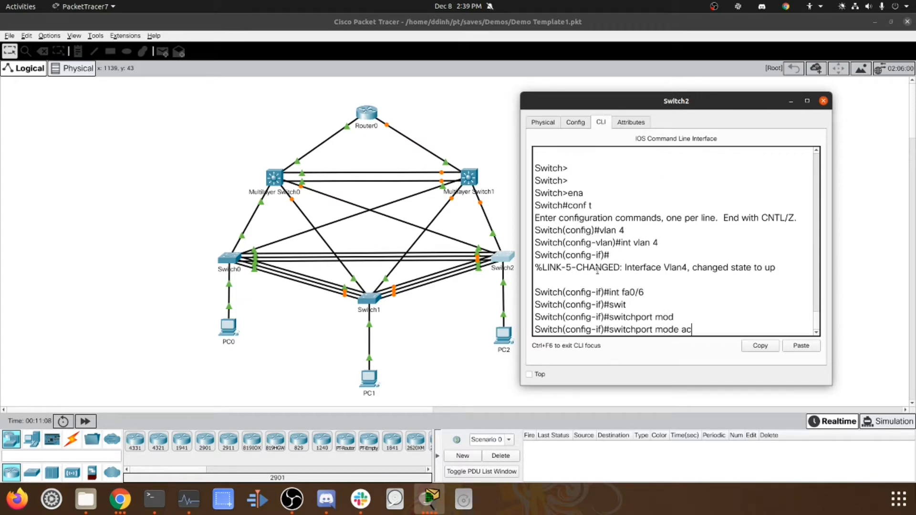
key("Tab")
key("Return")
Assign Switch2's fa0/6 access port to VLAN 4 and leave configuration mode
type("switchport a")
key("Tab")
type("a")
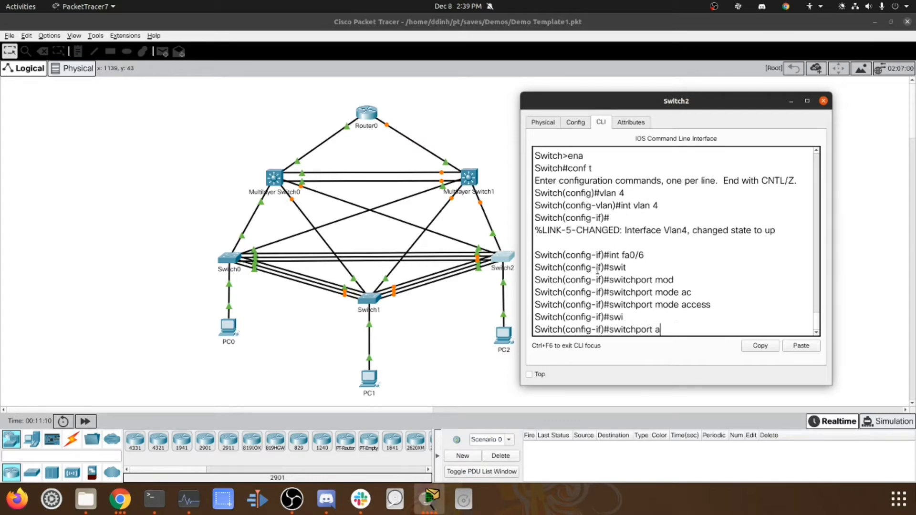
type("c")
key("Tab")
type("vlan")
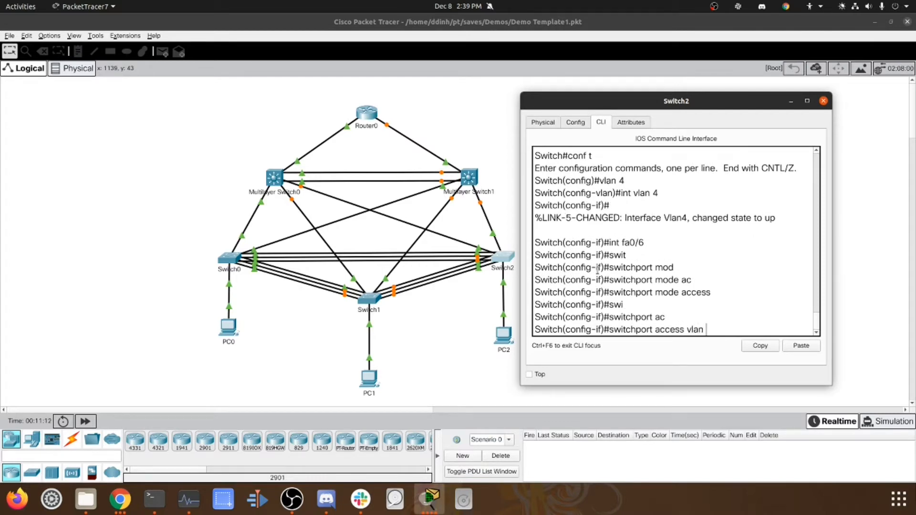
type(" 4")
key("Return")
key("Return")
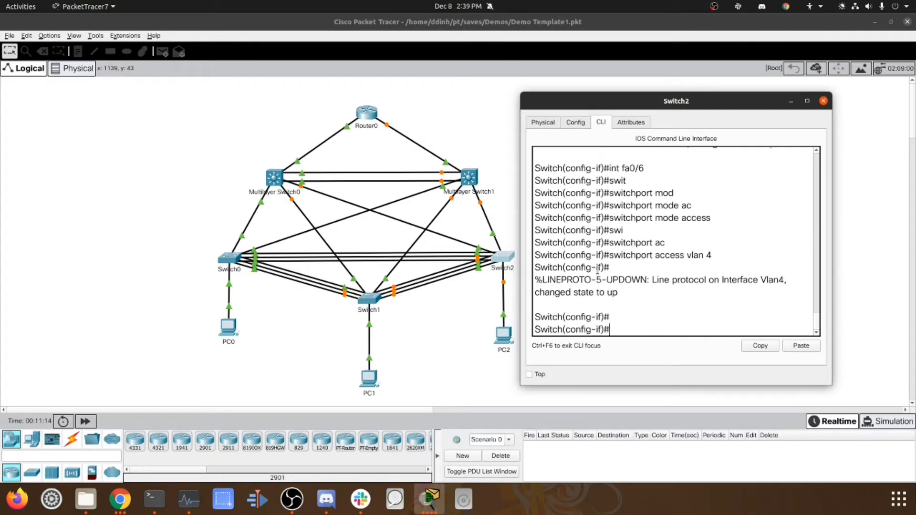
key("ctrl+z")
key("Return")
Configure the interface range fa0/1-2 on Switch2 as trunk ports from global configuration mode
type("cofn")
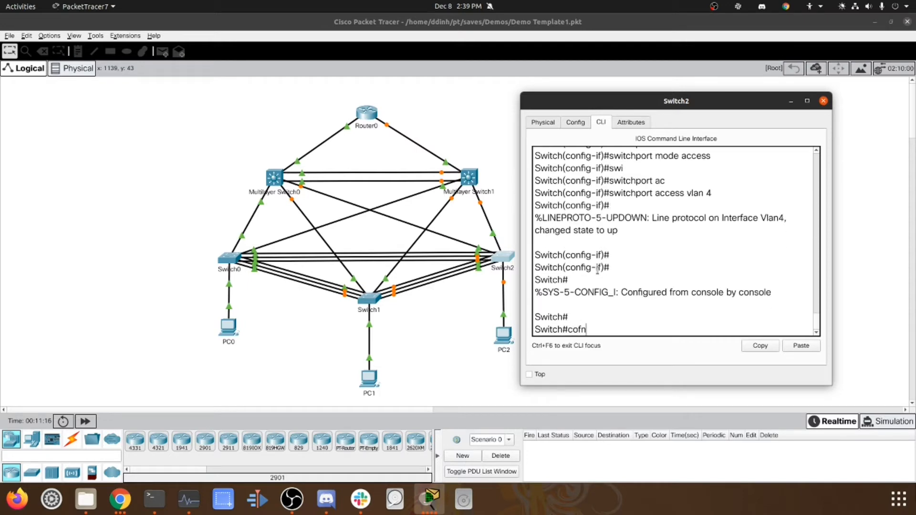
type("nf t")
key("Return")
type("int range fa0/1-2")
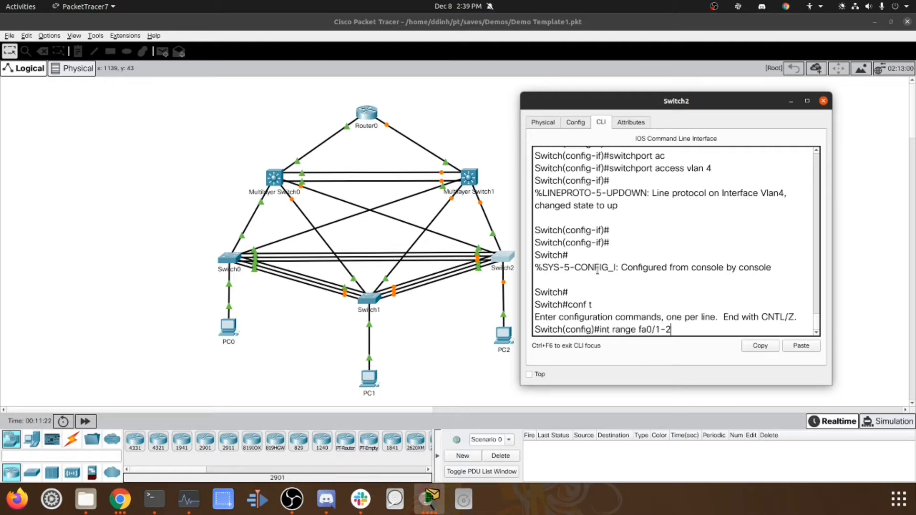
key("Return")
type("swit")
key("Tab")
type("mod")
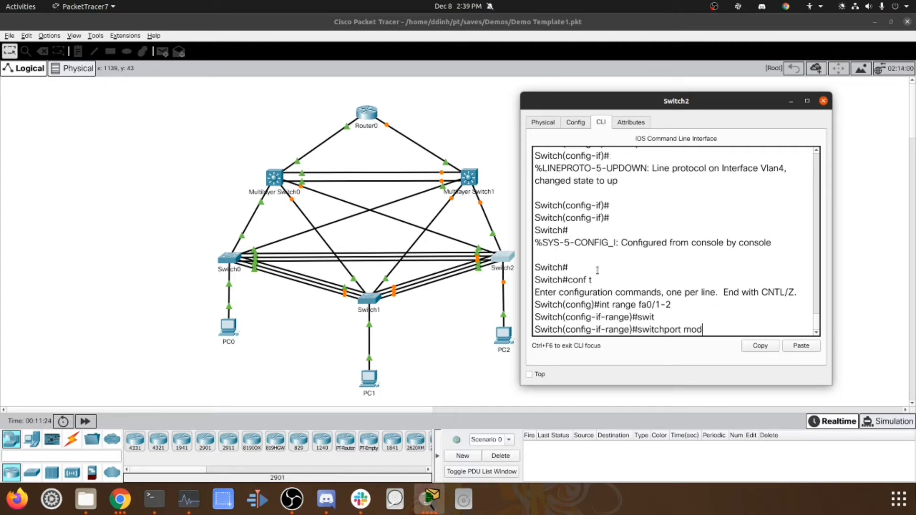
key("Tab")
type("tr")
key("Tab")
key("Return")
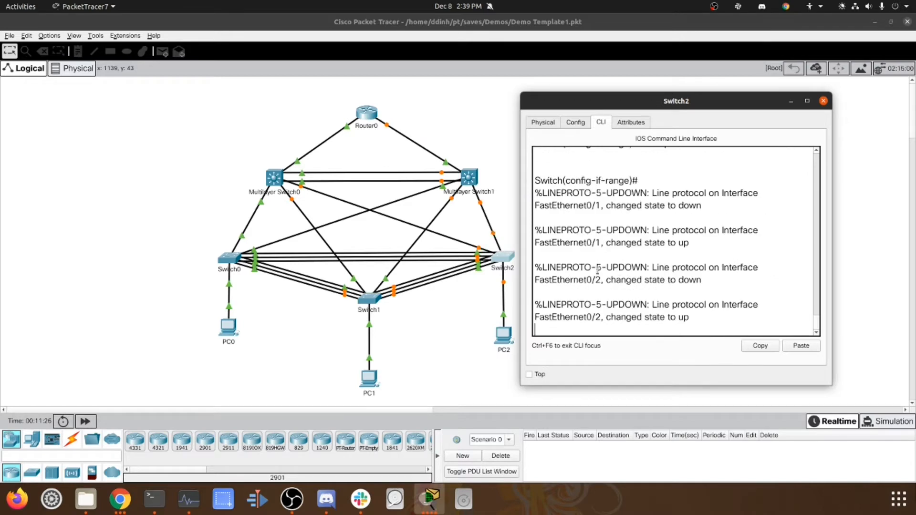
key("Return")
Return Switch2 to privileged mode and display its trunk interfaces
key("ctrl+z")
type("show int tr")
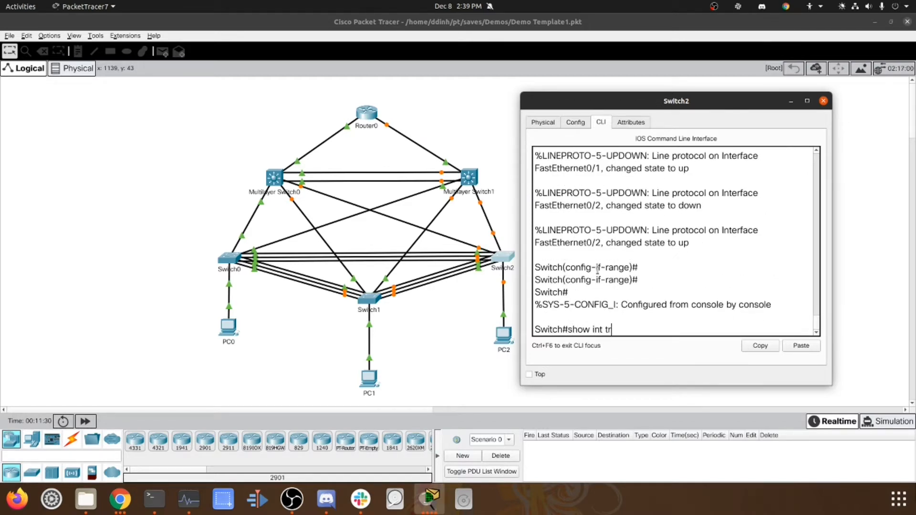
key("Return")
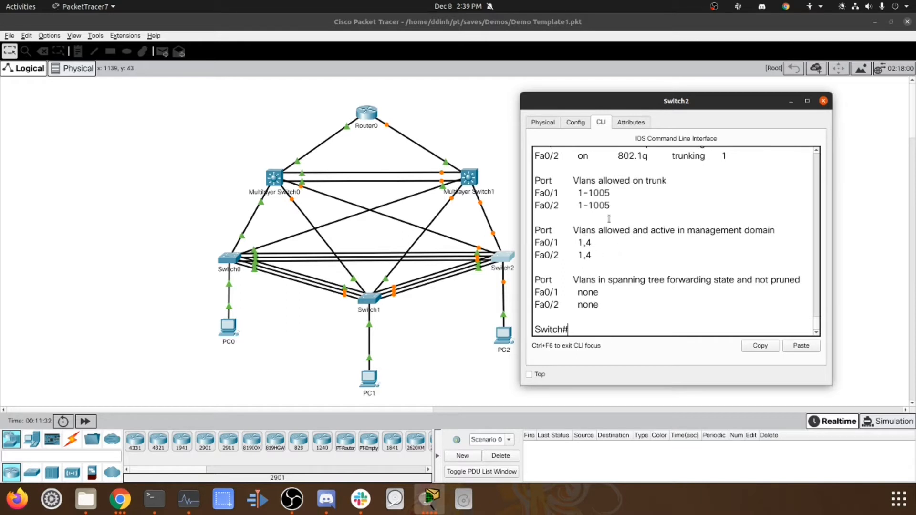
Display the brief VLAN list on Switch2, check the port of VLAN 4, and close its window
key("Return")
key("Return")
type("show vlan br")
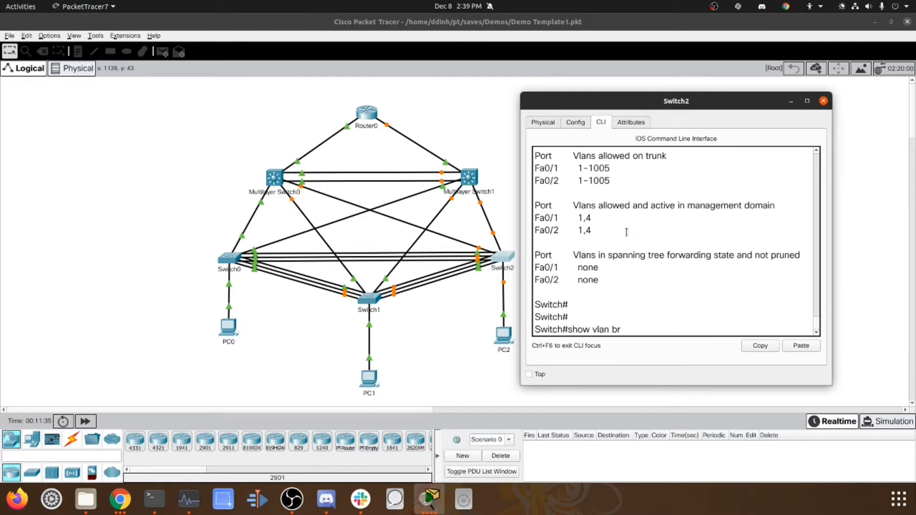
key("Return")
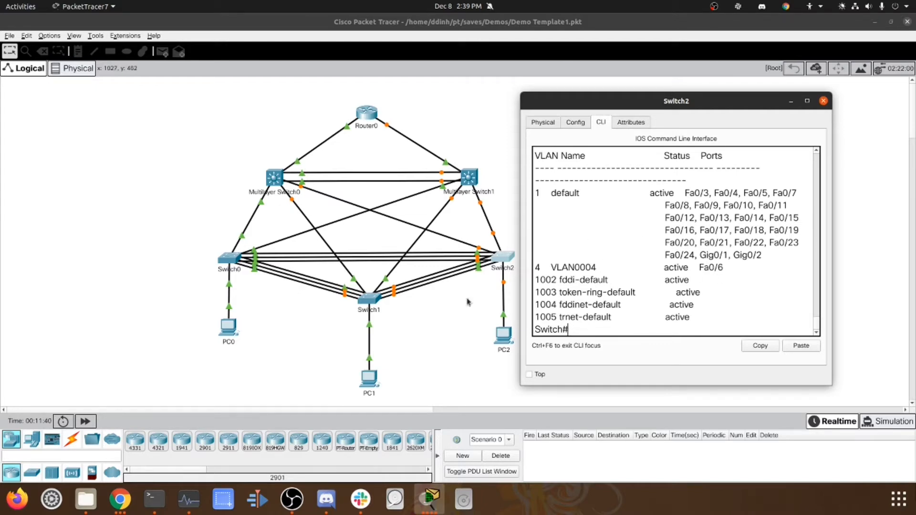
left_click(461, 323)
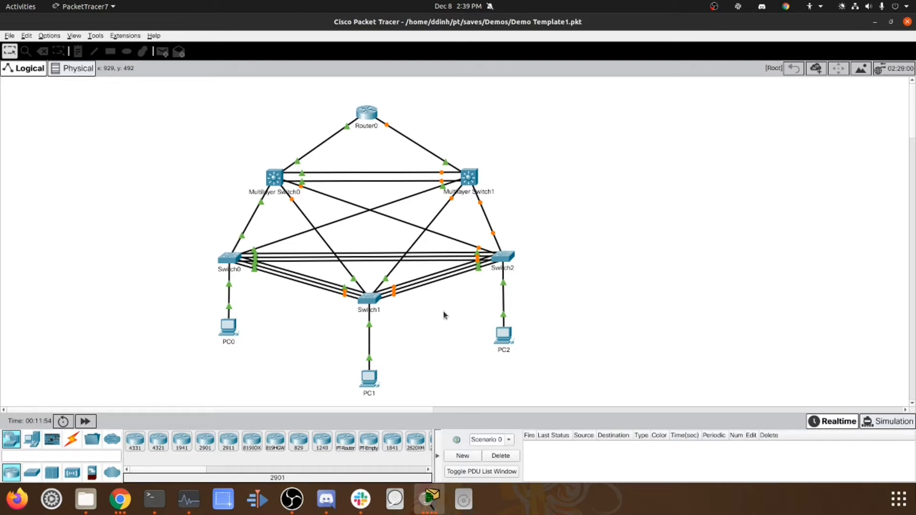
Open the command line of Switch0 and enter global configuration mode
left_click(225, 264)
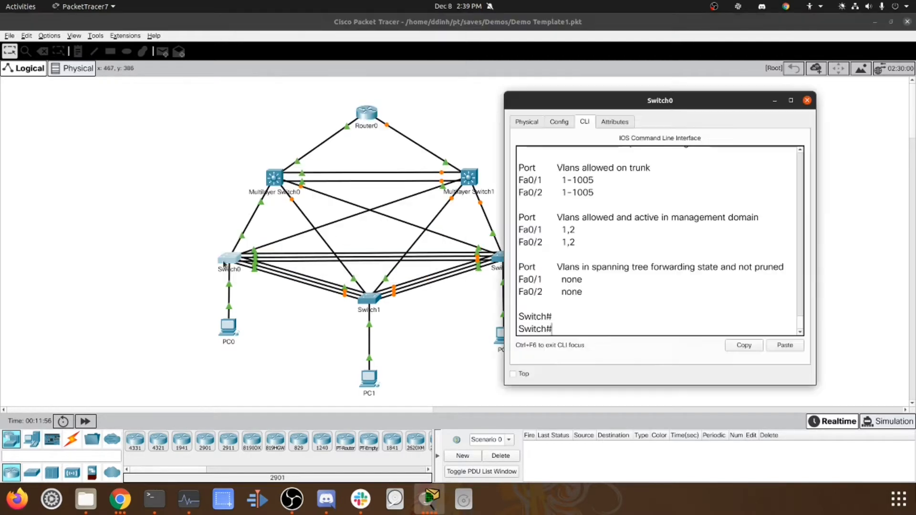
key("Return")
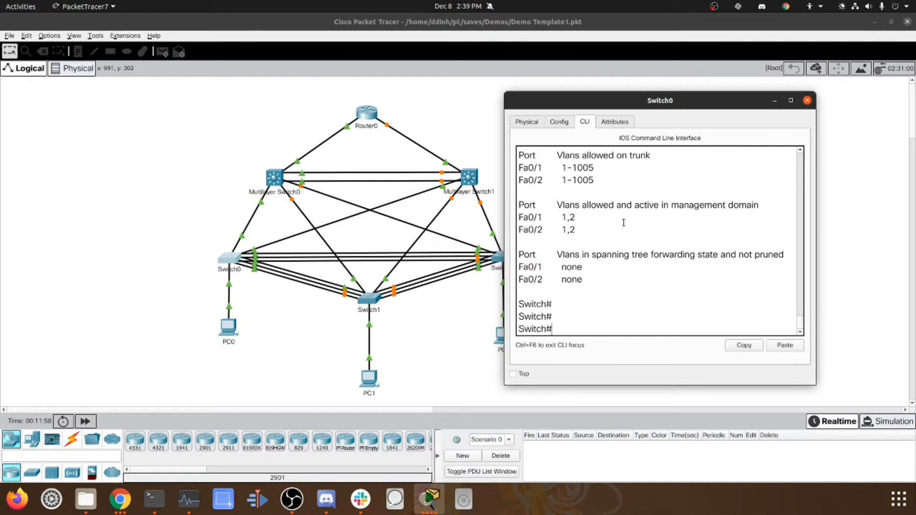
left_click_drag(597, 96, 623, 90)
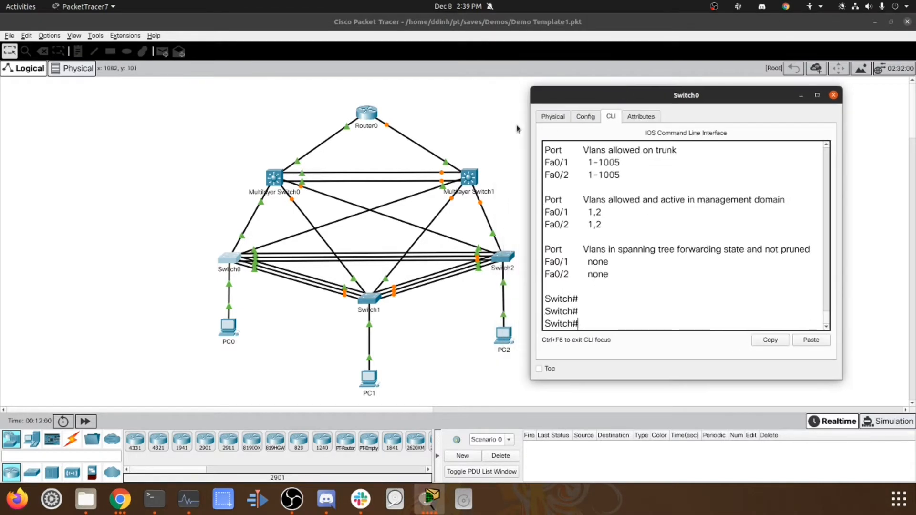
left_click(514, 124)
left_click(231, 258)
left_click_drag(551, 249, 555, 250)
key("Return")
type("ena")
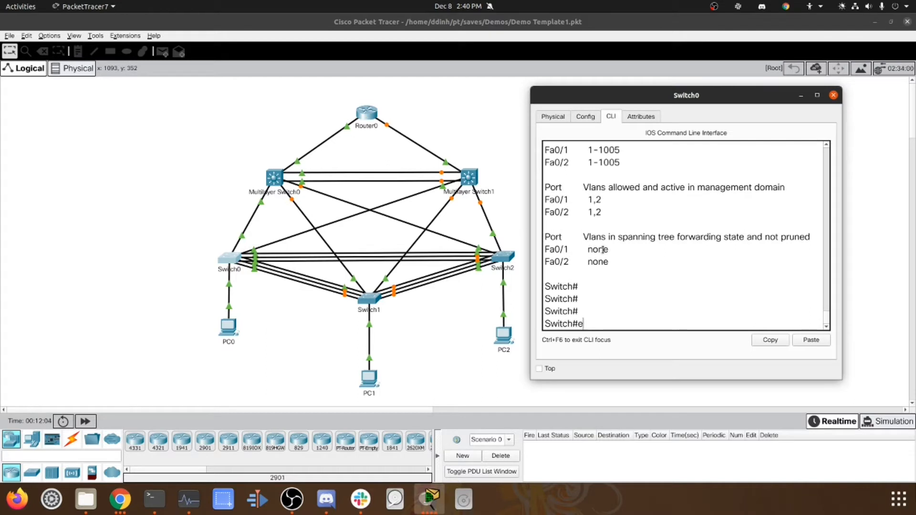
key("BackSpace")
key("BackSpace")
key("BackSpace")
type("conf t")
key("Return")
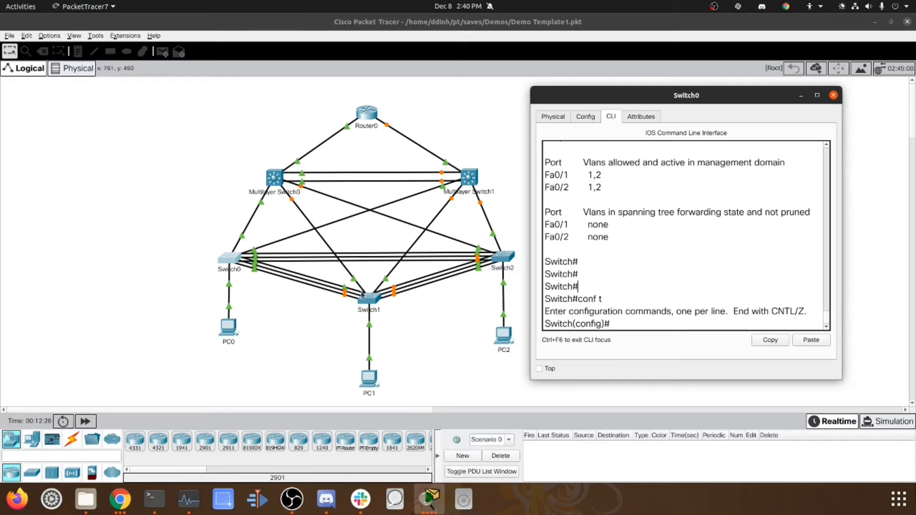
Shut down the interface range fa0/3-5 on Switch0
type("int range fa0/3-4")
key("BackSpace")
type("5")
key("Return")
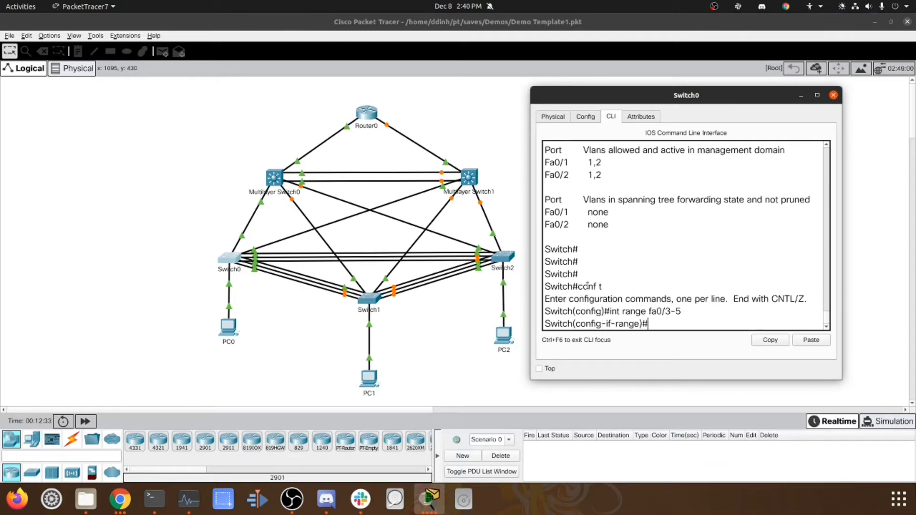
key("Return")
type("shutdown")
key("Return")
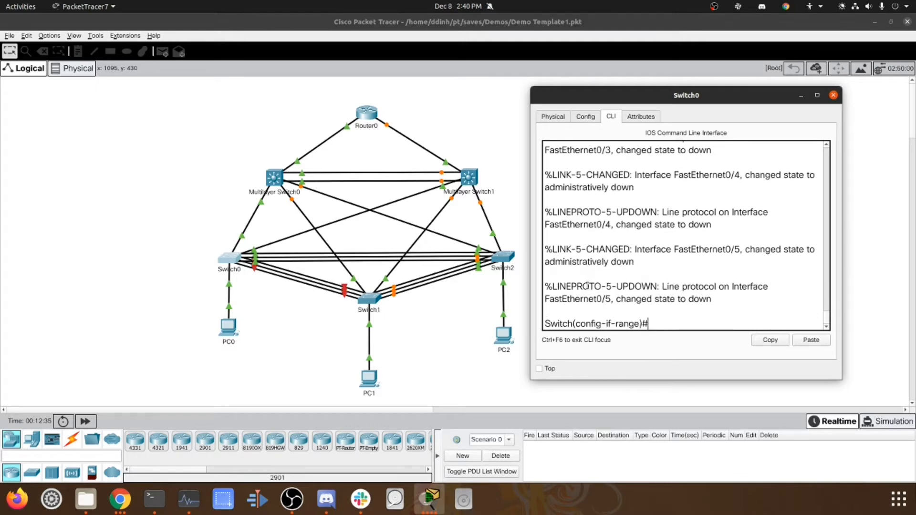
Put Switch0's fa0/3-5 ports into channel group 2 in active mode and re-enable them
type("channel-group 2 mod")
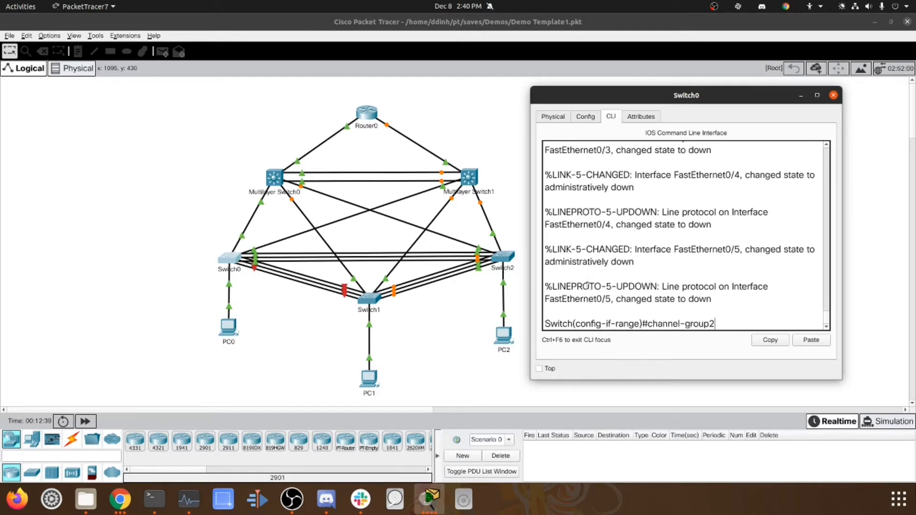
type("e act")
key("Tab")
key("Return")
key("Return")
key("Return")
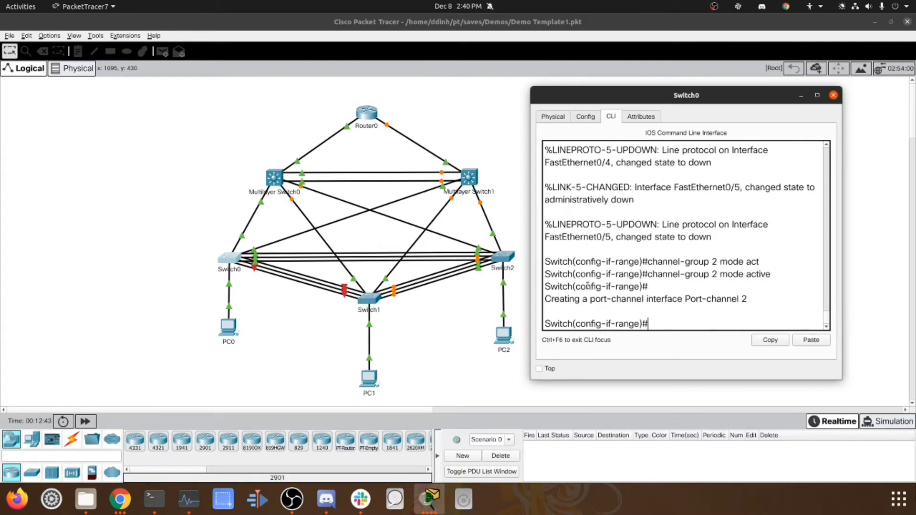
type("no shu")
key("Return")
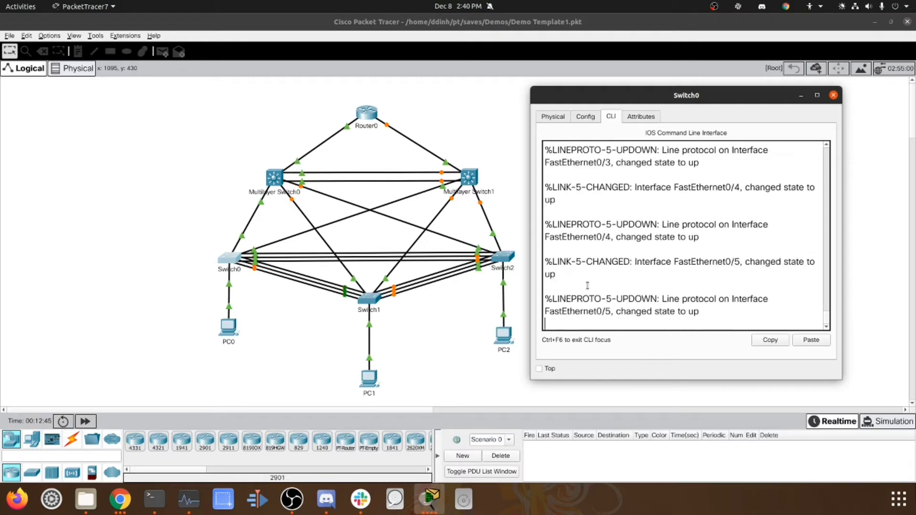
key("Return")
Set the port-channel 2 interface on Switch0 to switchport trunk mode
type("int port-")
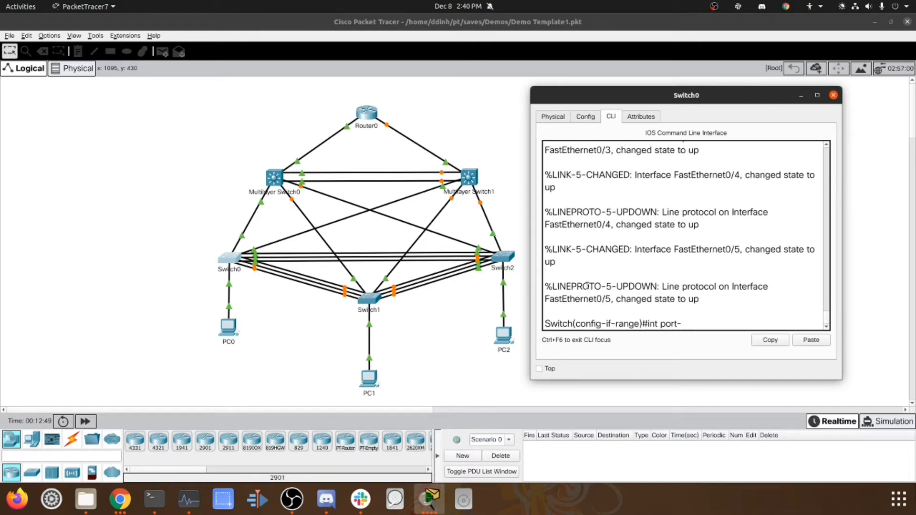
type("chane")
key("BackSpace")
type("n")
key("Tab")
type("el 2")
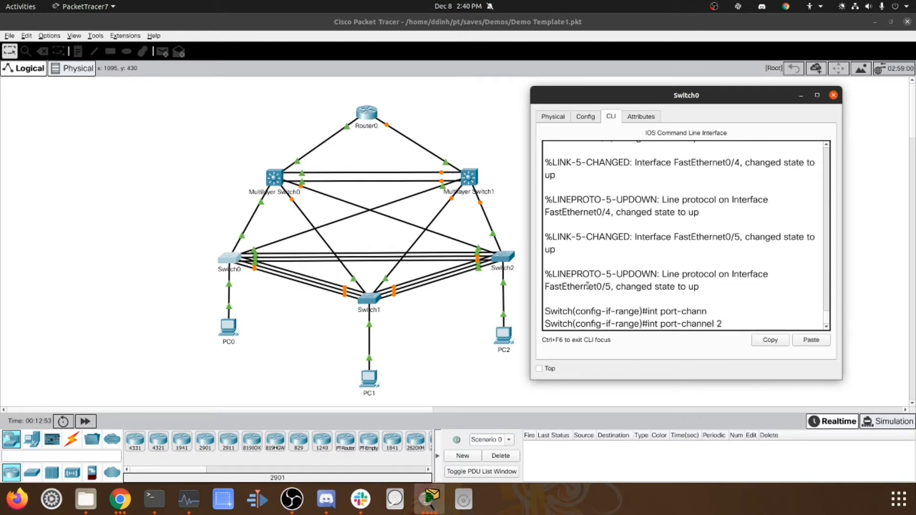
key("Return")
type("swi")
key("Tab")
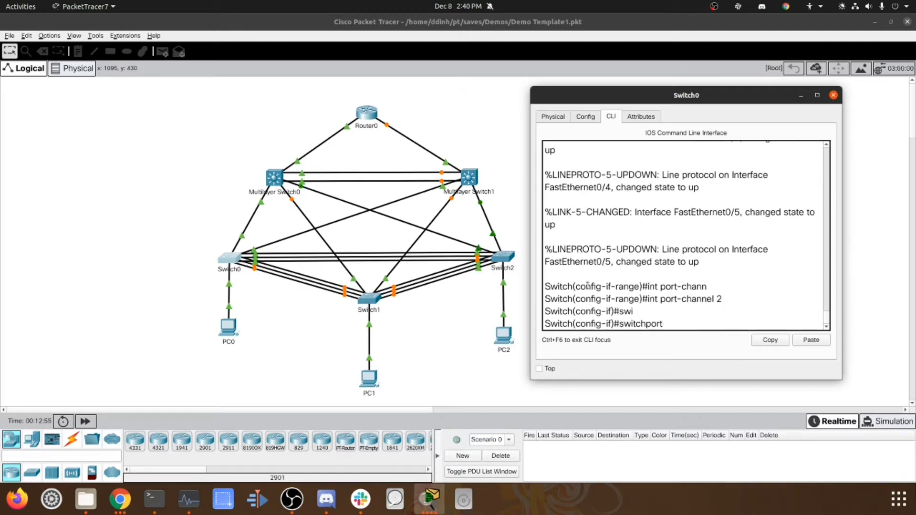
type("mod")
key("Tab")
type("tr")
key("Tab")
key("Return")
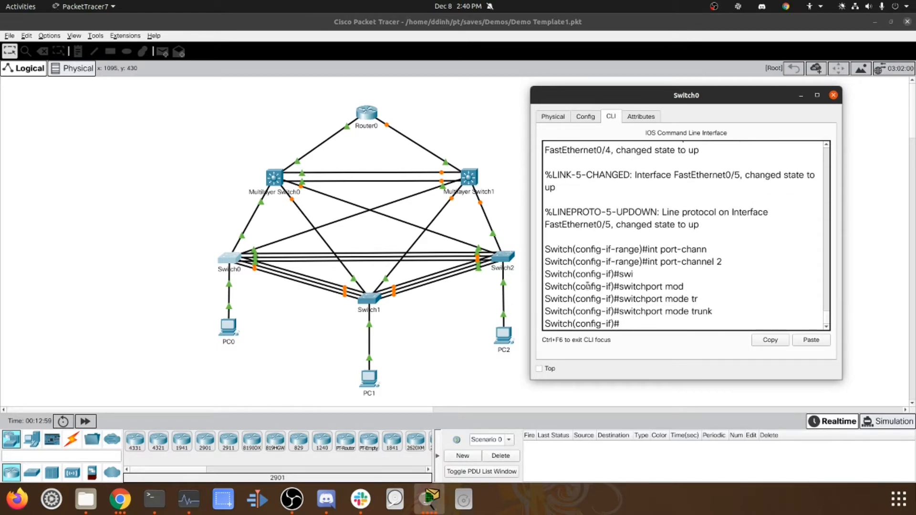
Leave configuration mode on Switch0 and display the EtherChannel summary
key("ctrl+z")
key("Return")
type("show etherch")
key("BackSpace")
key("BackSpace")
type("ch")
key("Tab")
type("su")
key("Tab")
key("Return")
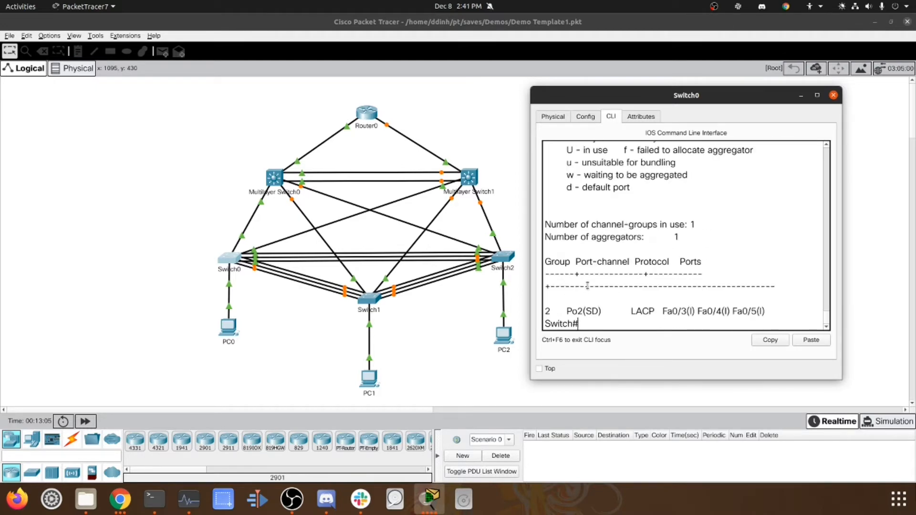
Highlight the member ports and the status flag of channel group 2 in the EtherChannel summary
left_click_drag(556, 311, 546, 309)
left_click_drag(672, 315, 761, 312)
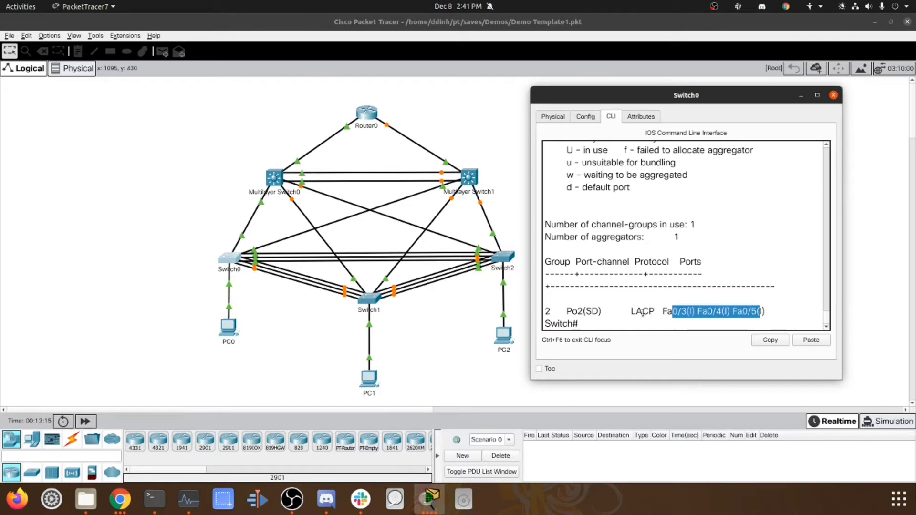
left_click_drag(604, 313, 592, 313)
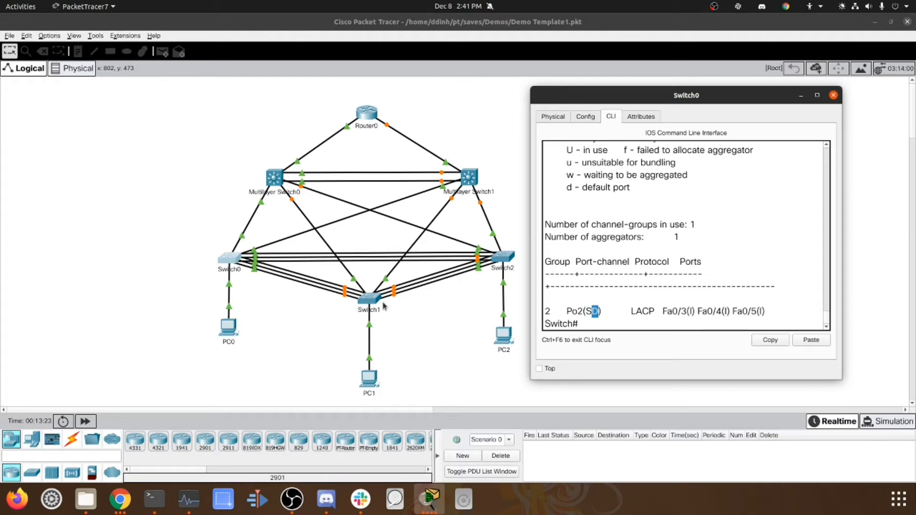
left_click(665, 281)
key("Return")
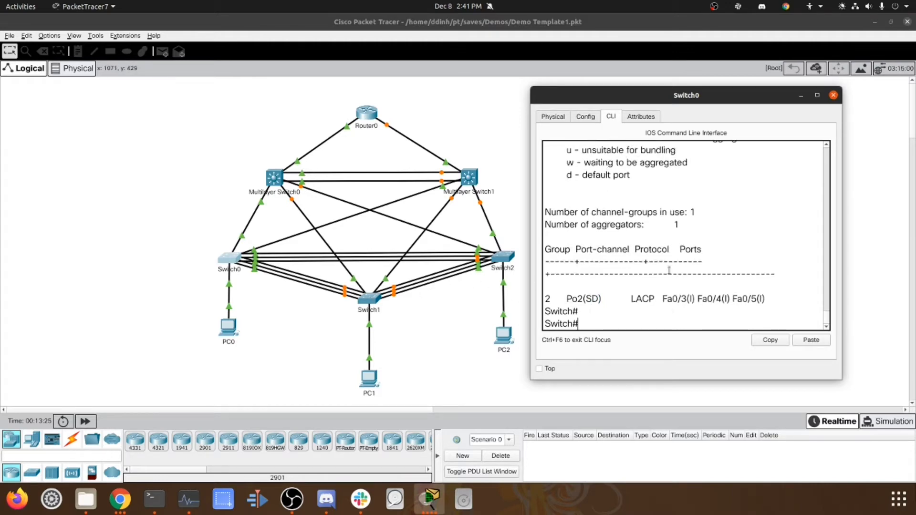
key("Return")
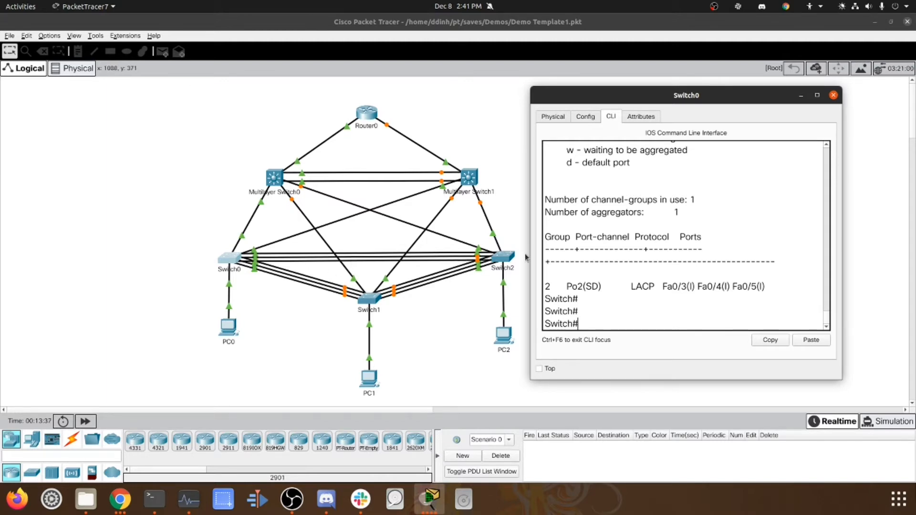
Enter configuration mode on Switch0, select the interface range fa0/20-22 and shut it down
left_click(616, 303)
type("conf")
type(" t")
key("Return")
type("int")
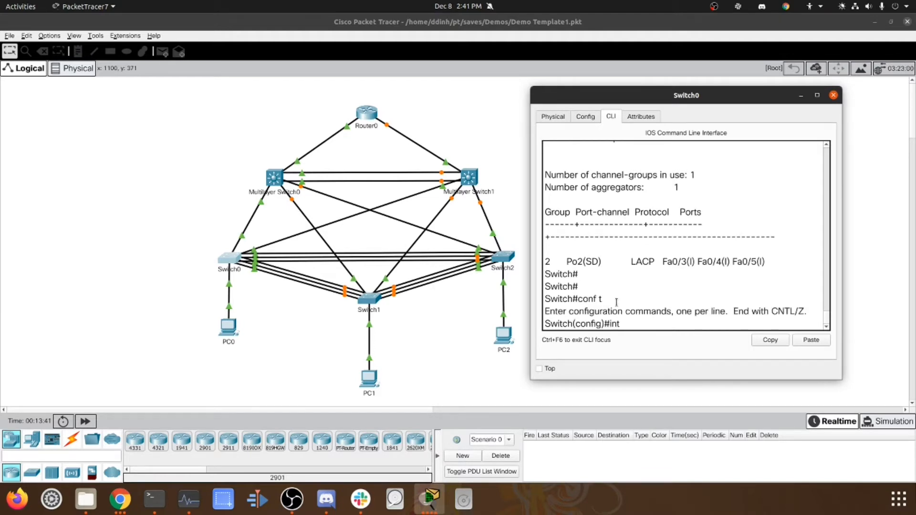
type(" range fa0/20-22")
key("Return")
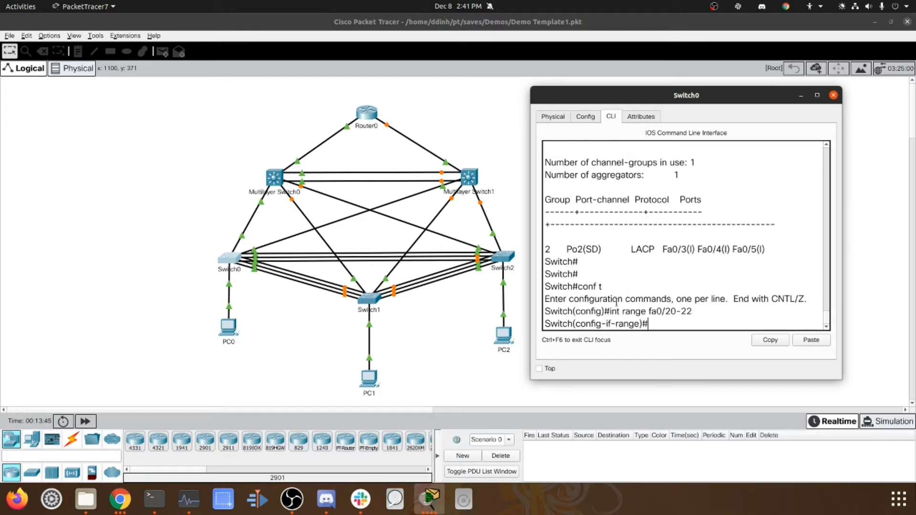
type("shut")
key("Return")
Put Switch0's fa0/20-22 ports into channel group 4 in active mode and re-enable them
type("chanen")
key("Tab")
key("BackSpace")
key("BackSpace")
type("n")
key("Tab")
type("el-gro")
key("Tab")
type("4 mode active")
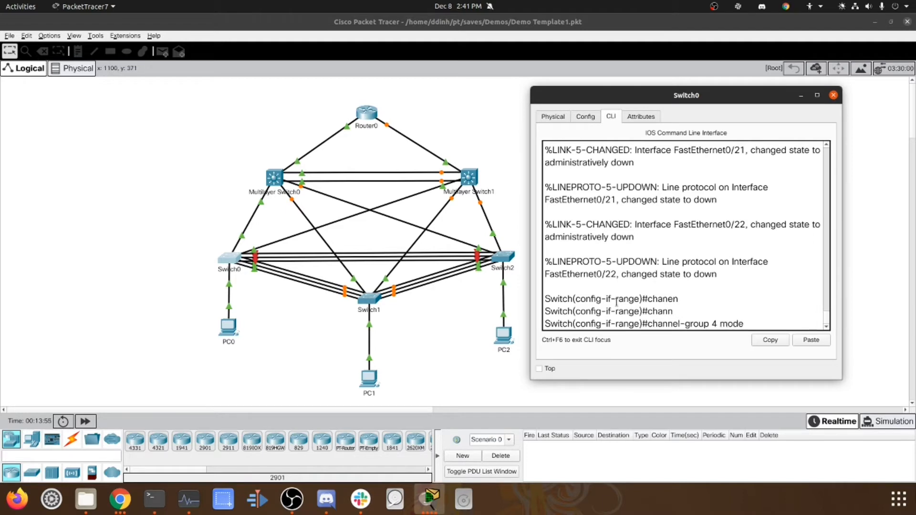
key("Return")
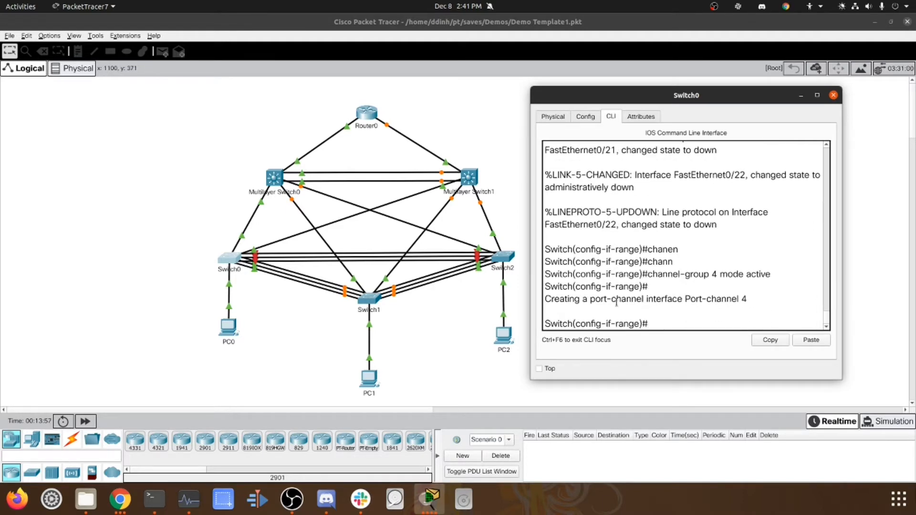
type("no shu")
key("Tab")
key("Return")
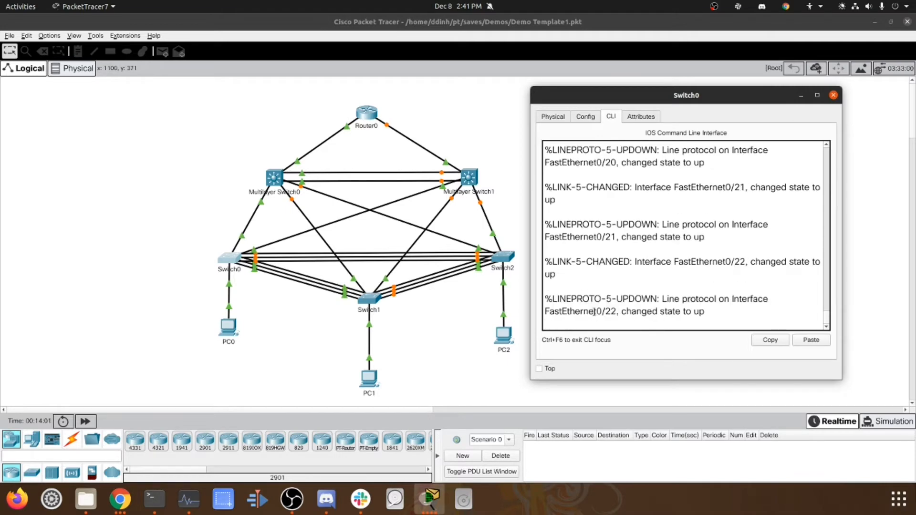
Set the port-channel 4 interface on Switch0 to switchport trunk mode
type("int")
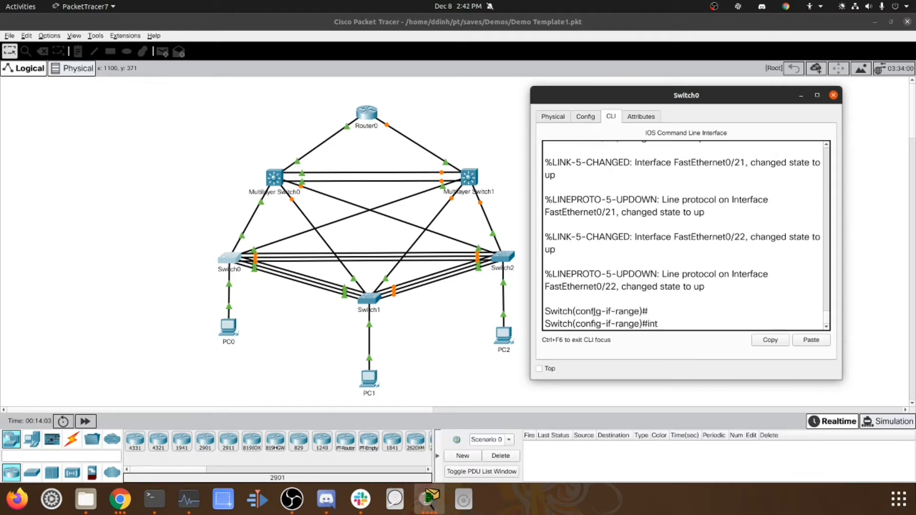
type(" port-channel")
key("Return")
type("switchport mod")
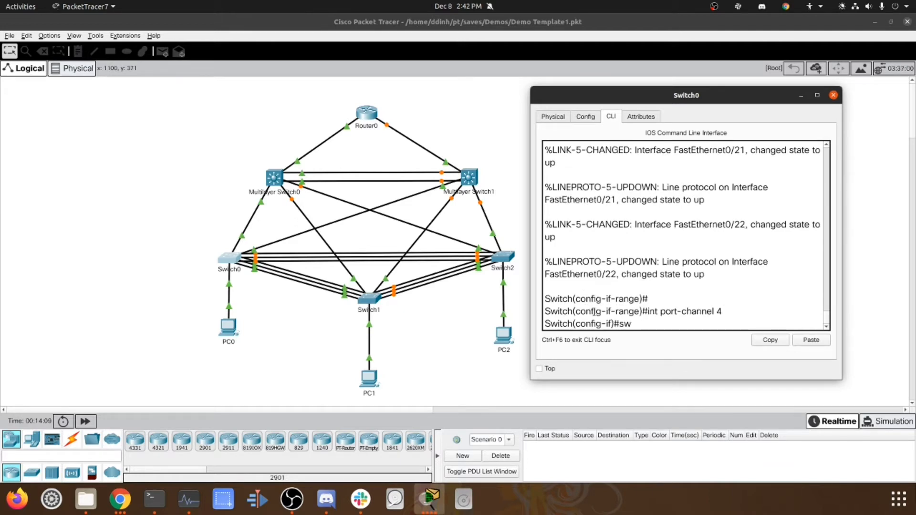
key("Tab")
type("mod")
key("Tab")
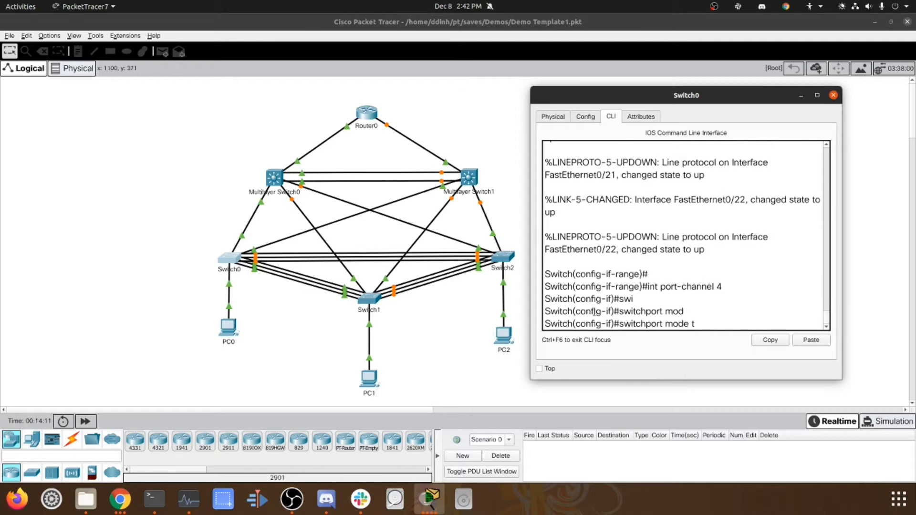
type("t")
key("Tab")
key("Return")
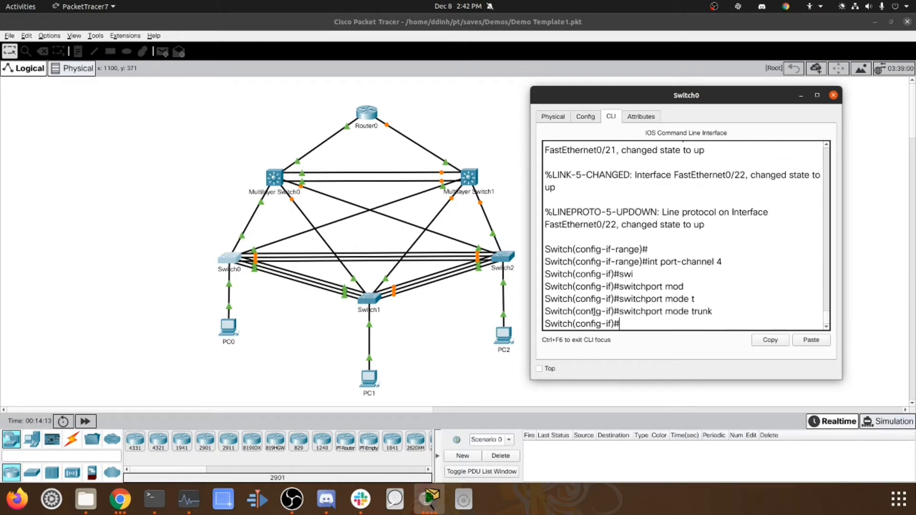
Leave configuration mode on Switch0, display the EtherChannel summary and highlight the port-channel 2 entry
key("ctrl+z")
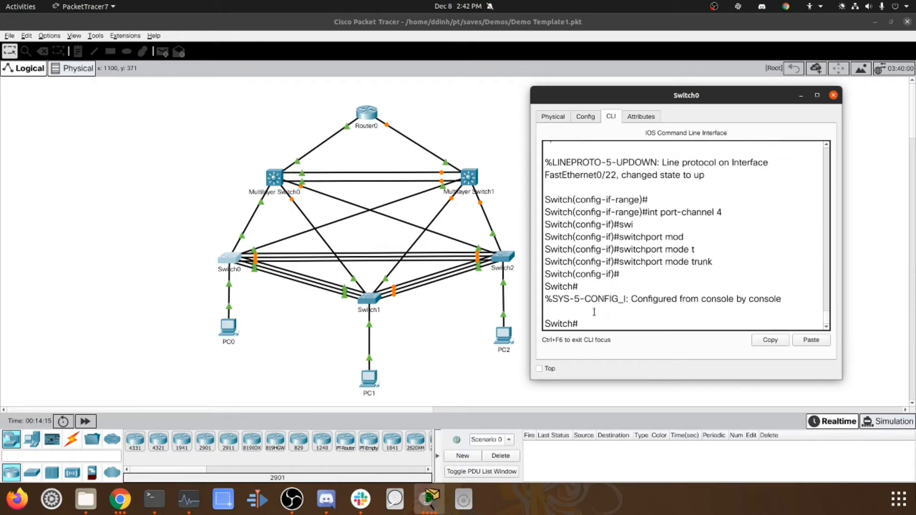
type("show ether")
key("Tab")
type("su")
key("Return")
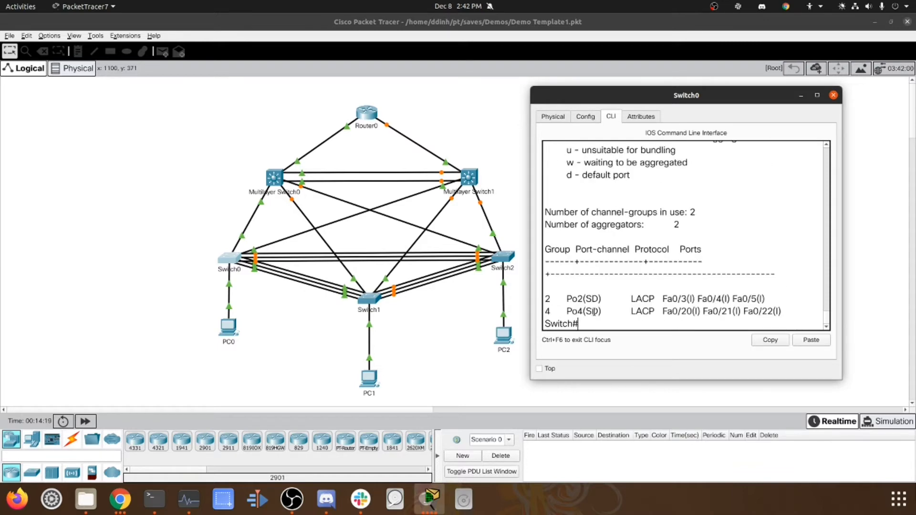
left_click_drag(637, 290, 648, 311)
left_click(648, 311)
left_click_drag(564, 300, 599, 299)
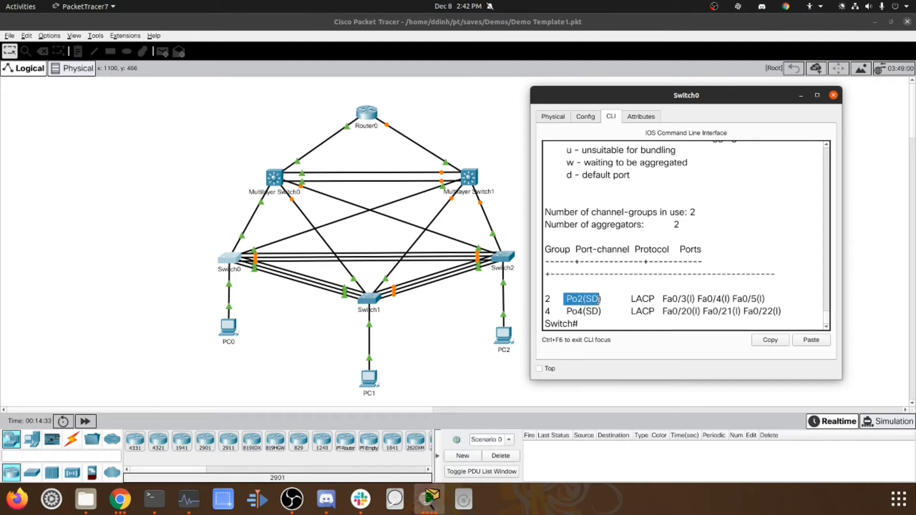
Open Switch1's command line and enter global configuration mode
left_click(372, 300)
key("Return")
key("Return")
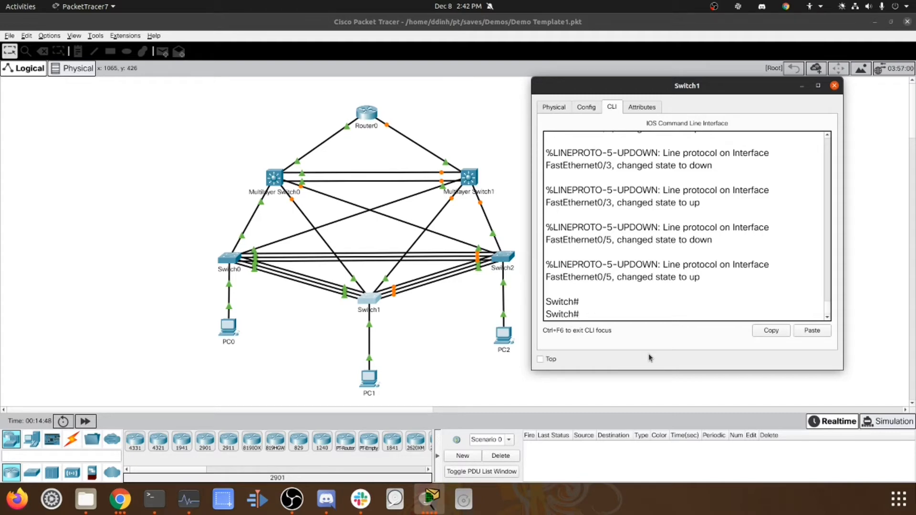
type("conf t")
key("Return")
Select the interface range fa0/3-5 on Switch1 and shut it down
type("int r")
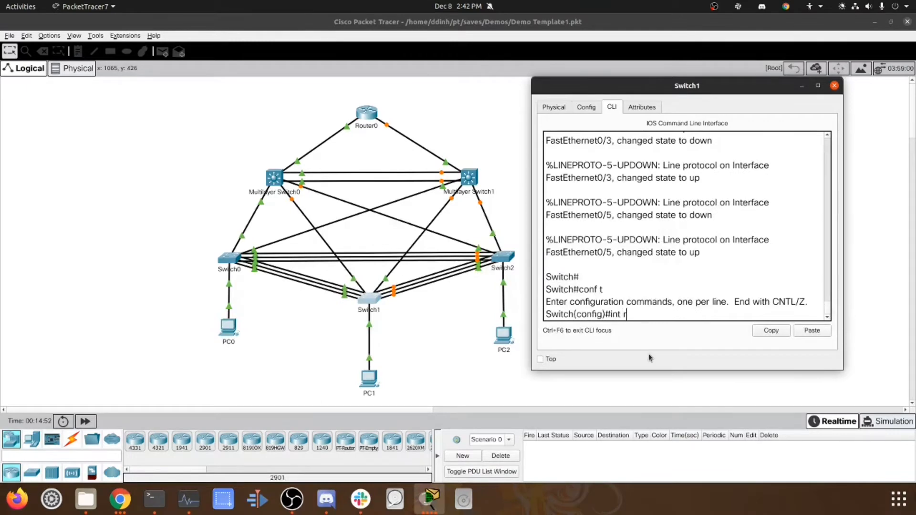
type("ange fa0/3-4")
key("Return")
key("Up")
key("BackSpace")
type("5")
key("Return")
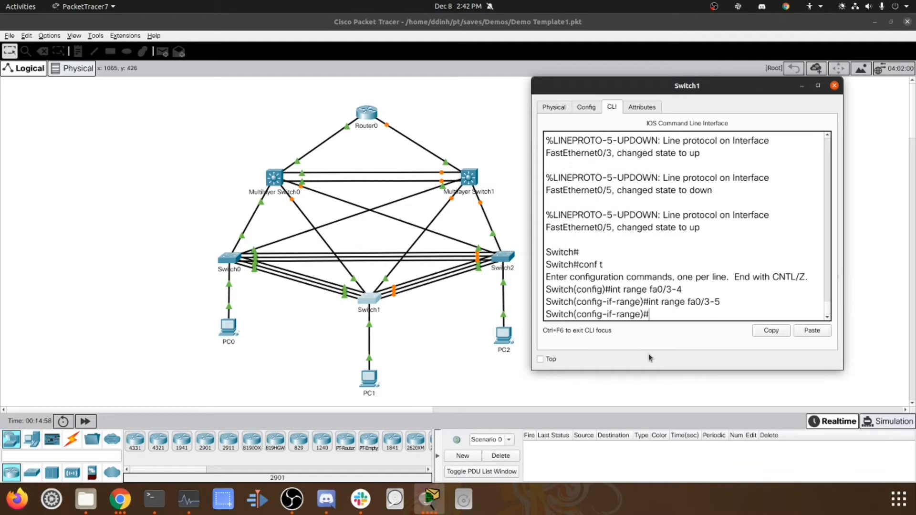
type("shut")
key("Return")
key("Return")
key("Return")
key("Return")
key("Return")
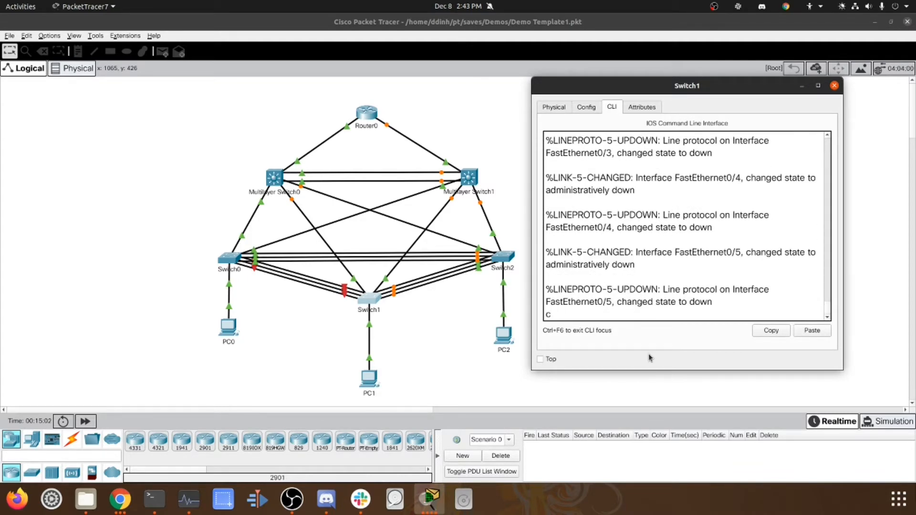
Put Switch1's fa0/3-5 ports into channel group 2 in active mode and re-enable them
type("channel")
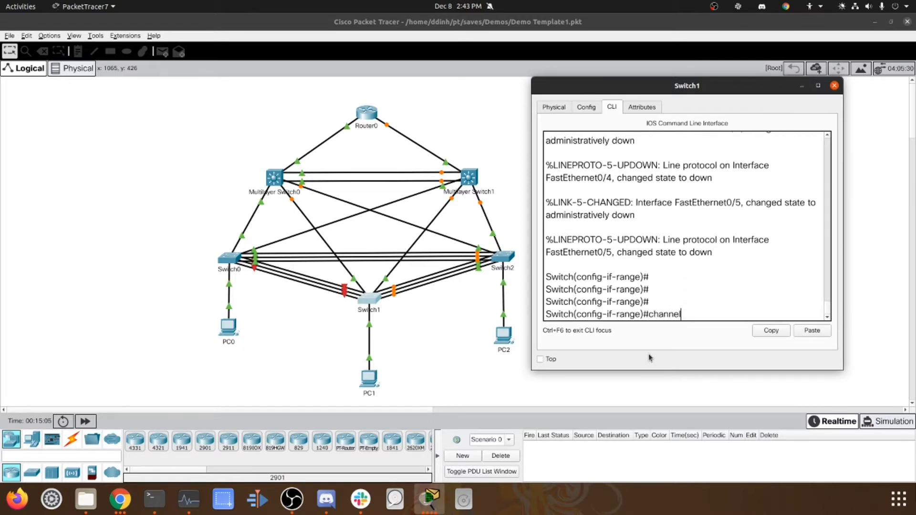
key("Tab")
type("-grou")
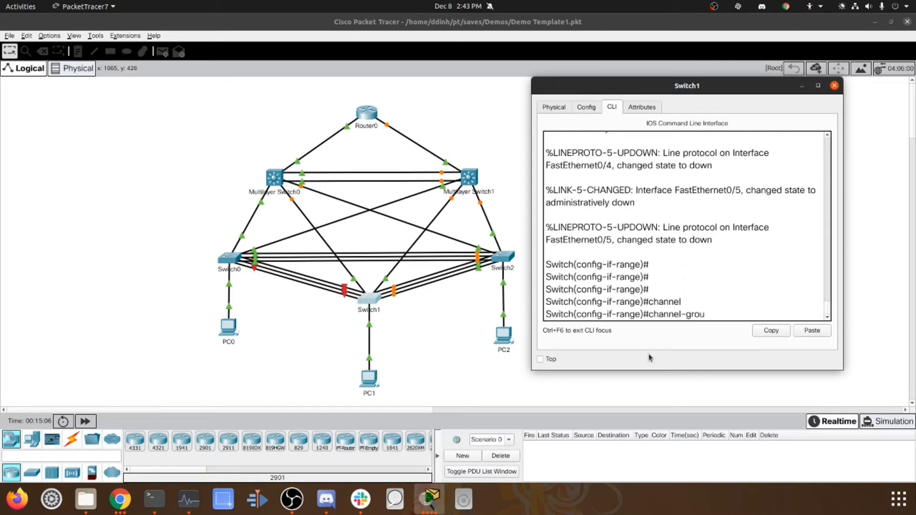
type("p 2 mode active")
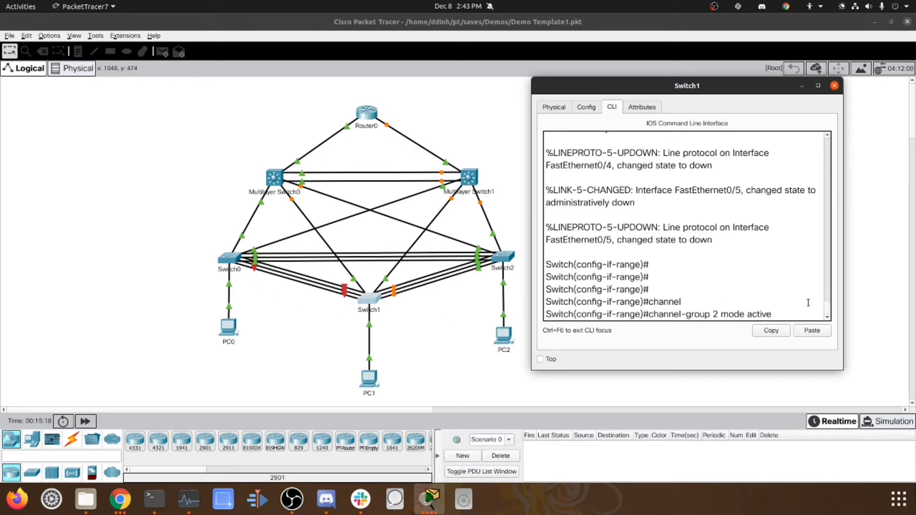
key("Return")
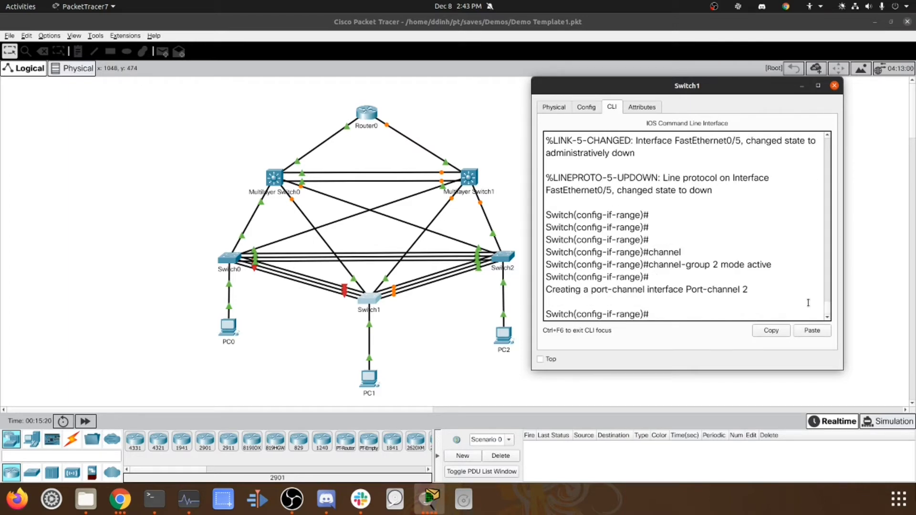
type("no shu")
key("Return")
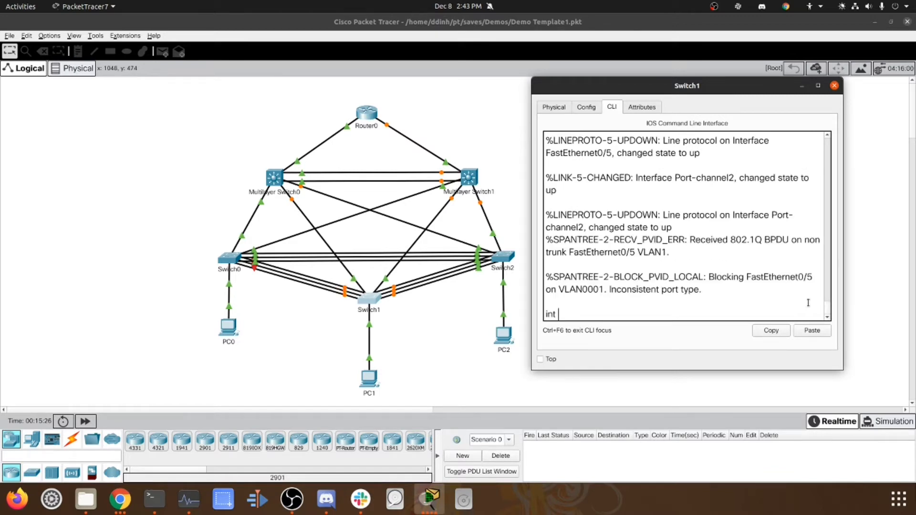
key("Return")
Set the port-channel 2 interface on Switch1 to switchport trunk mode
type("in")
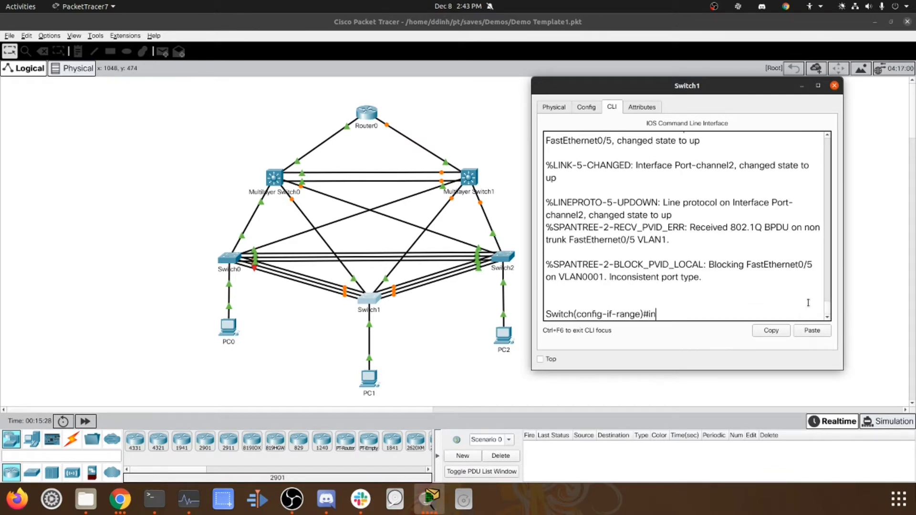
type("t port-channel 2")
key("Return")
type("swi")
key("Tab")
type("mod")
key("Tab")
type("tr")
key("Tab")
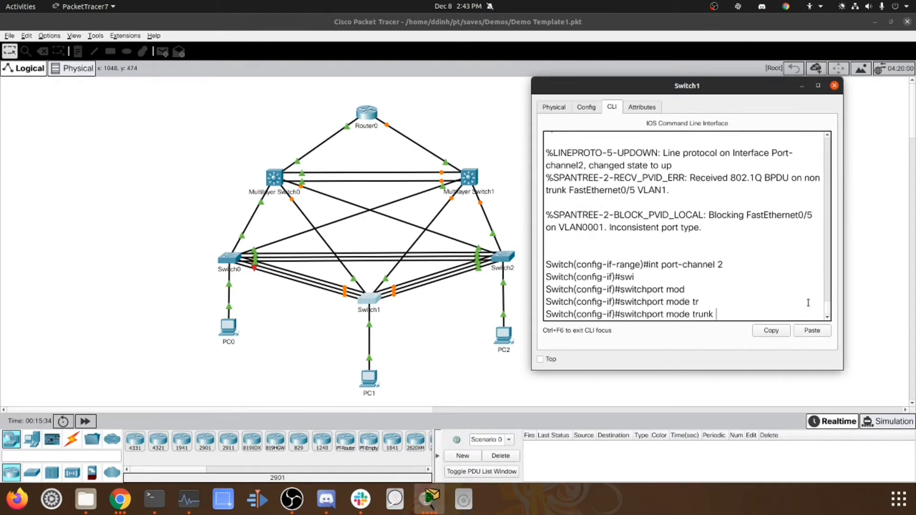
key("Return")
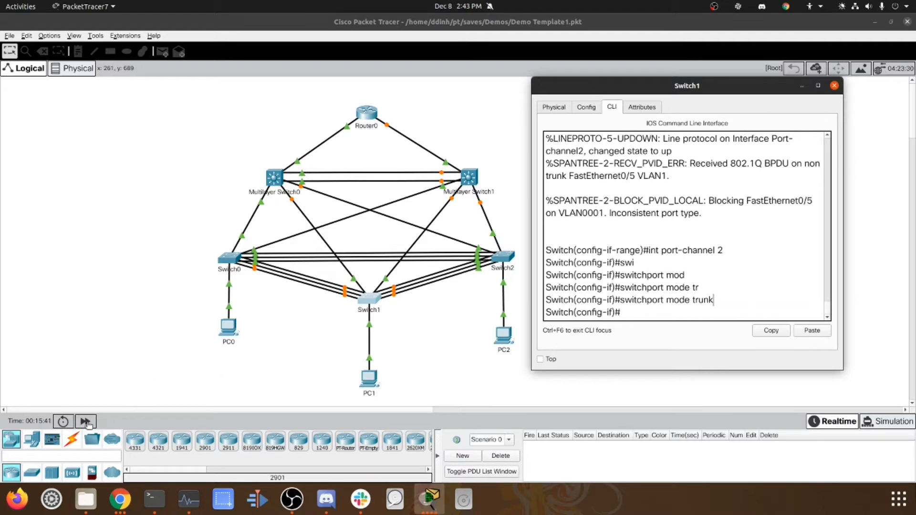
Fast-forward the simulation time, then return to Switch1's command line and leave configuration mode
left_click(85, 422)
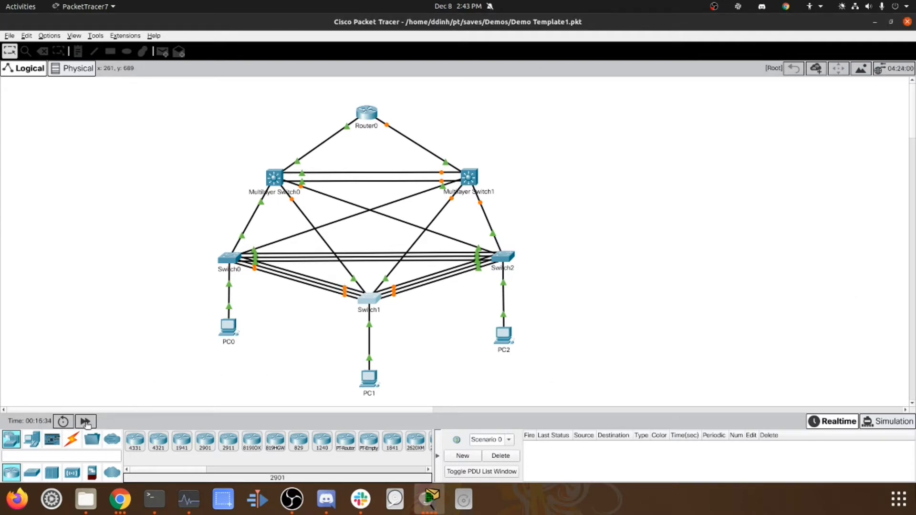
left_click(375, 300)
key("ctrl+c")
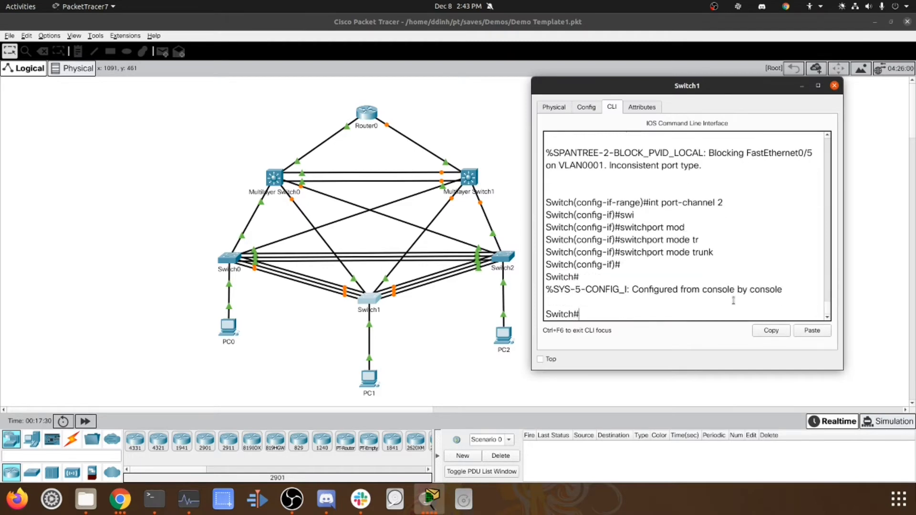
Display the EtherChannel summary on Switch1 and highlight the member ports of group 2
type("show ether")
key("Tab")
type("su")
key("Return")
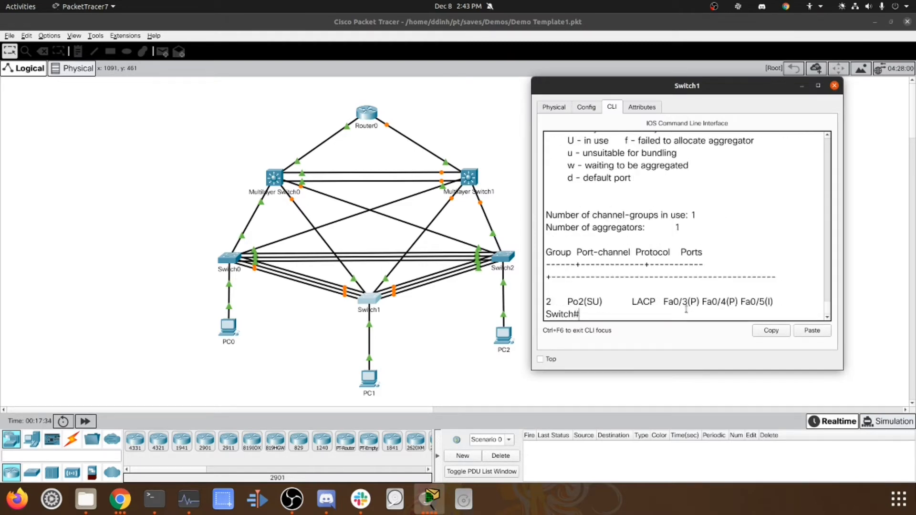
left_click_drag(677, 302, 765, 302)
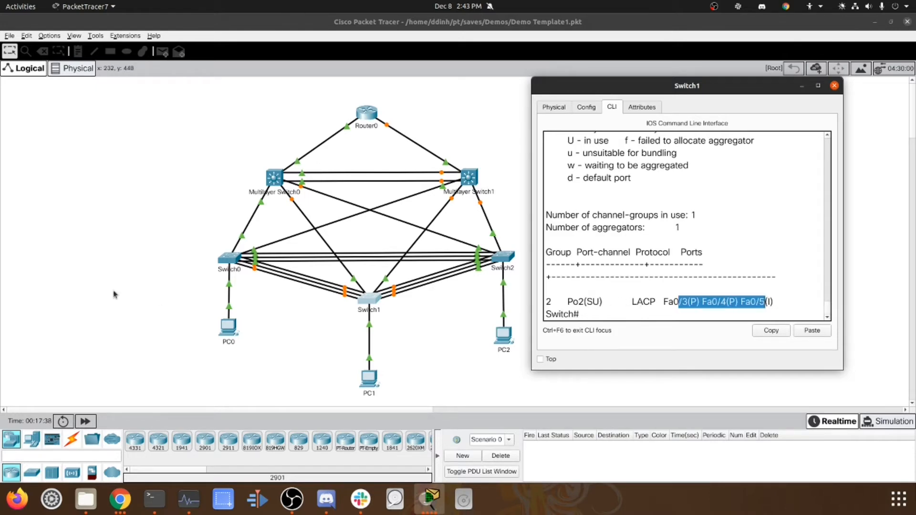
Display the EtherChannel summary on Switch0 again and highlight group 2's status flags and member ports
left_click(224, 260)
key("Return")
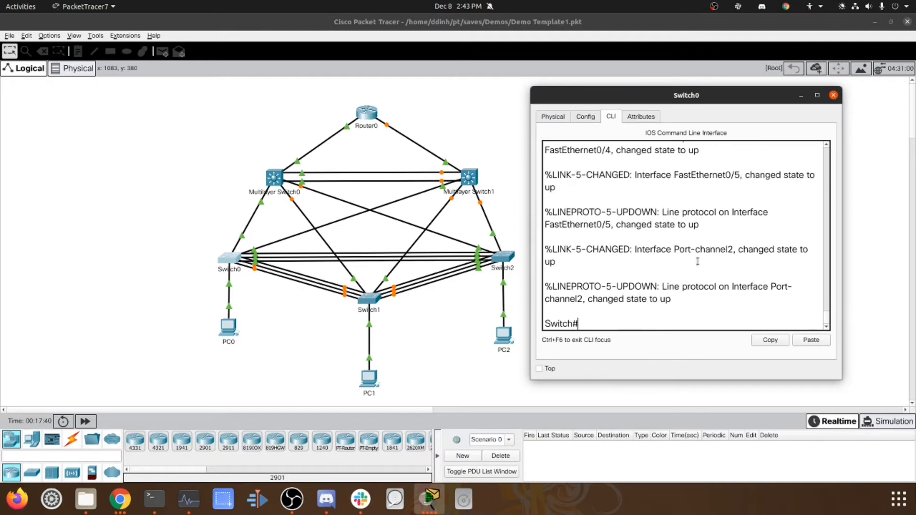
key("Up")
key("Return")
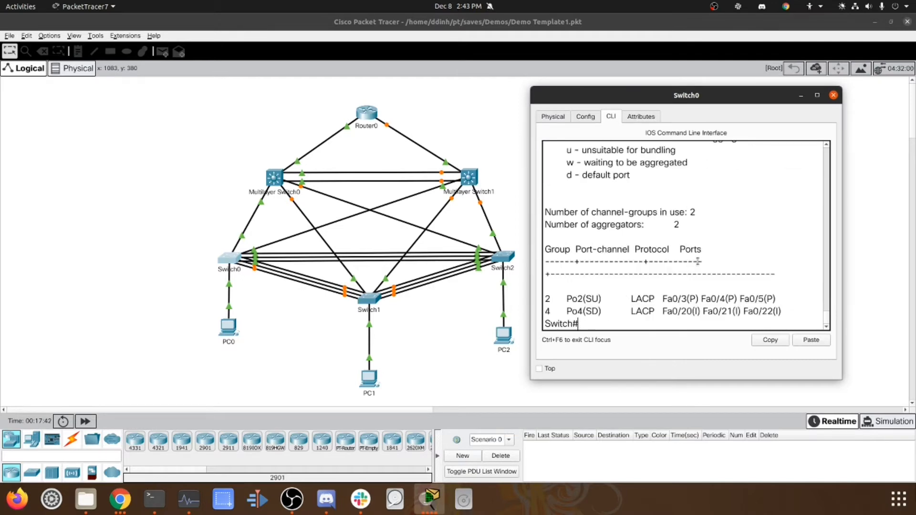
left_click_drag(578, 299, 595, 297)
left_click_drag(595, 300, 600, 299)
left_click_drag(658, 300, 777, 302)
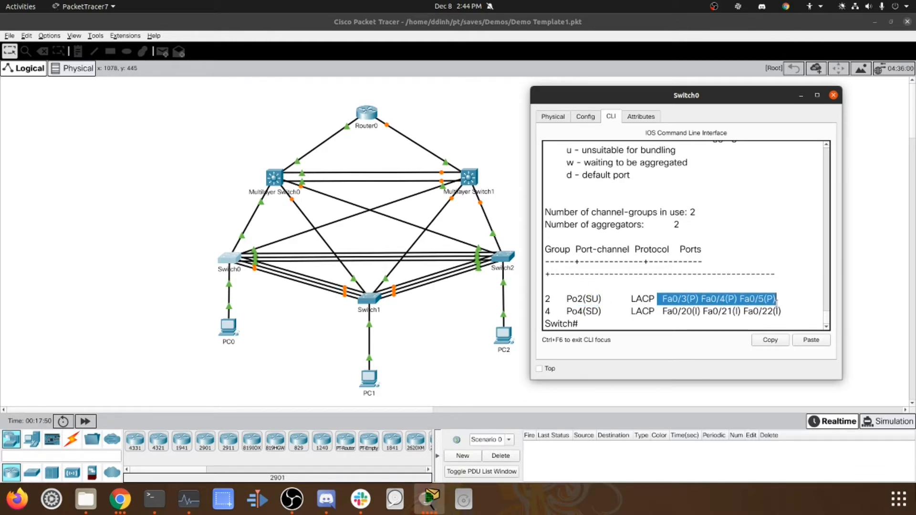
left_click(472, 331)
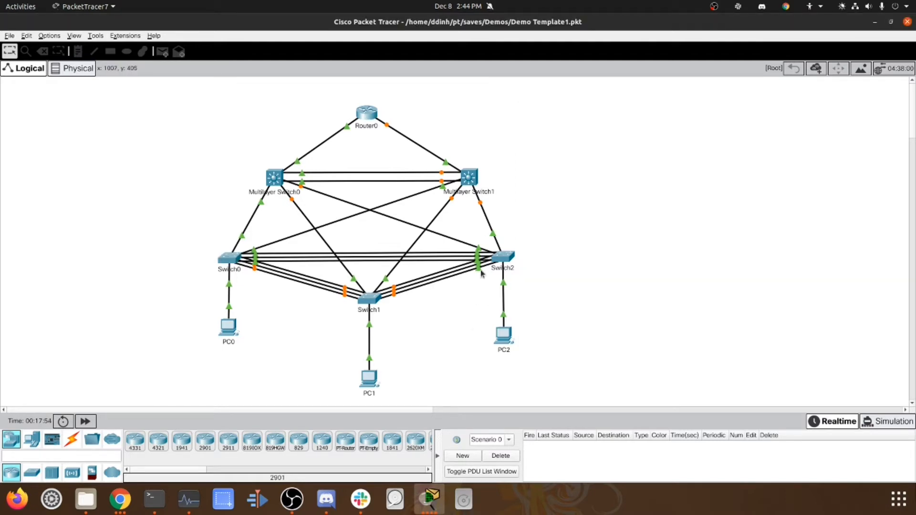
Return to Switch1's command line and enter global configuration mode again
left_click(369, 299)
left_click(657, 263)
key("Return")
key("Return")
key("Return")
type("conf t")
key("Return")
Select the interface range fa0/10-12 on Switch1 and shut it down
type("int ra")
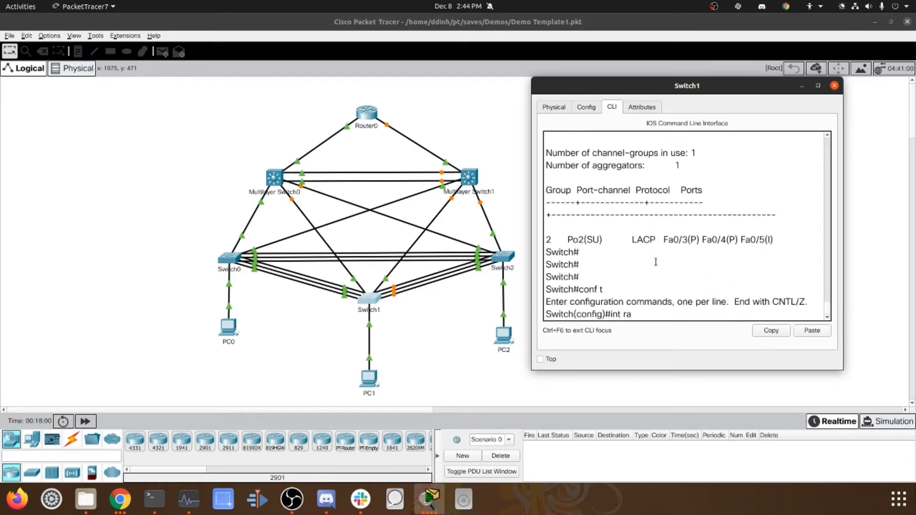
type("nge fa0/10-12")
key("Return")
type("s")
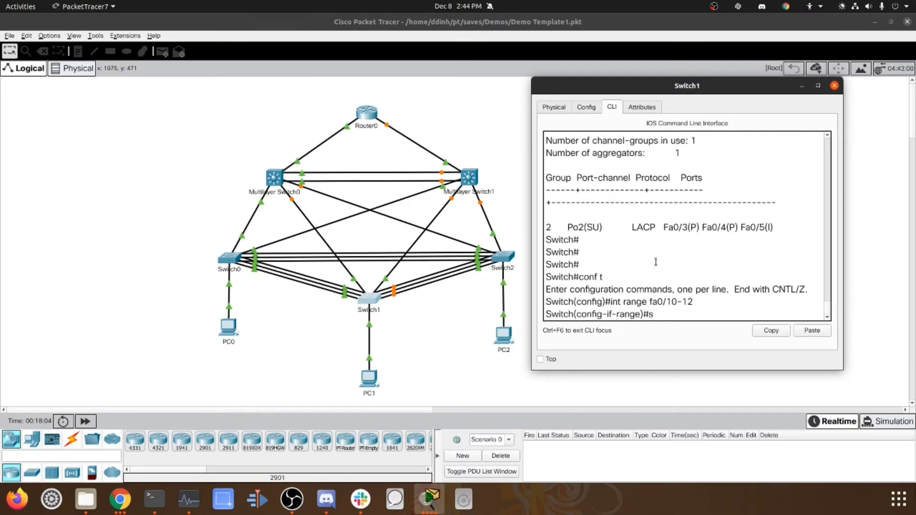
type("hutdown")
key("Return")
key("Return")
Assign Switch1's selected port range to channel group 3 in active mode and bring the ports back up
type("channelg-")
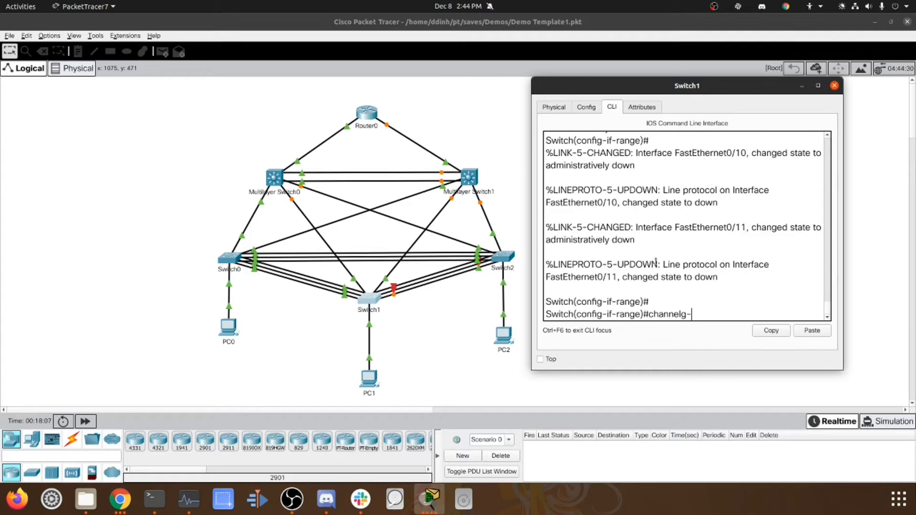
key("BackSpace")
key("BackSpace")
type("-group 3 mode active")
key("Return")
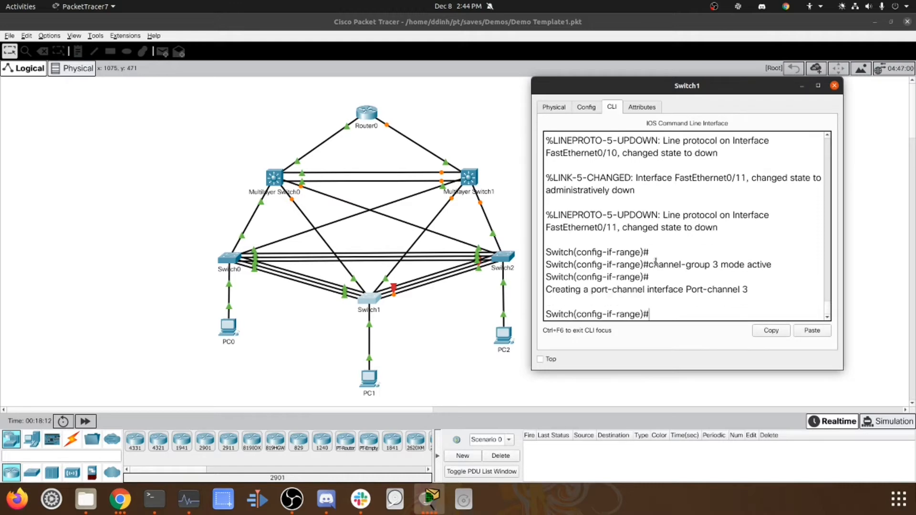
key("Return")
type("no shut")
key("Return")
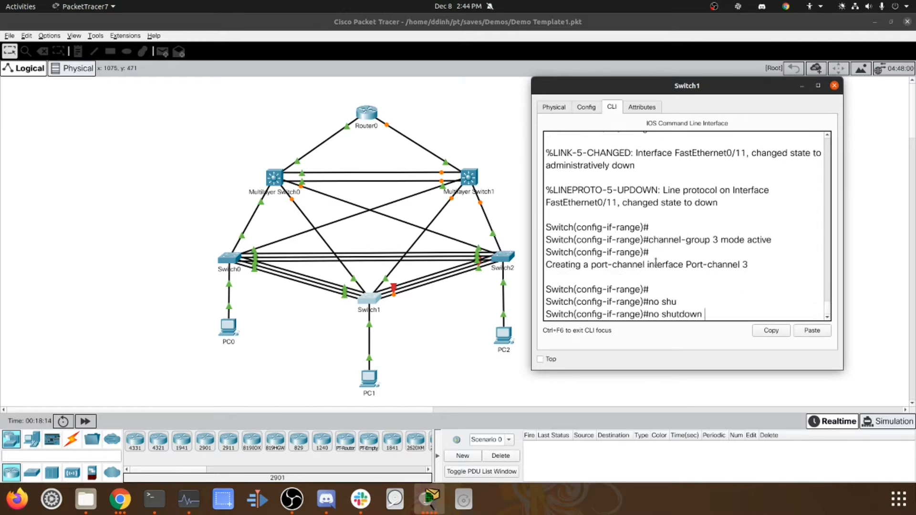
Select the port-channel 3 interface on Switch1 and set its switchport mode to trunk
type("int")
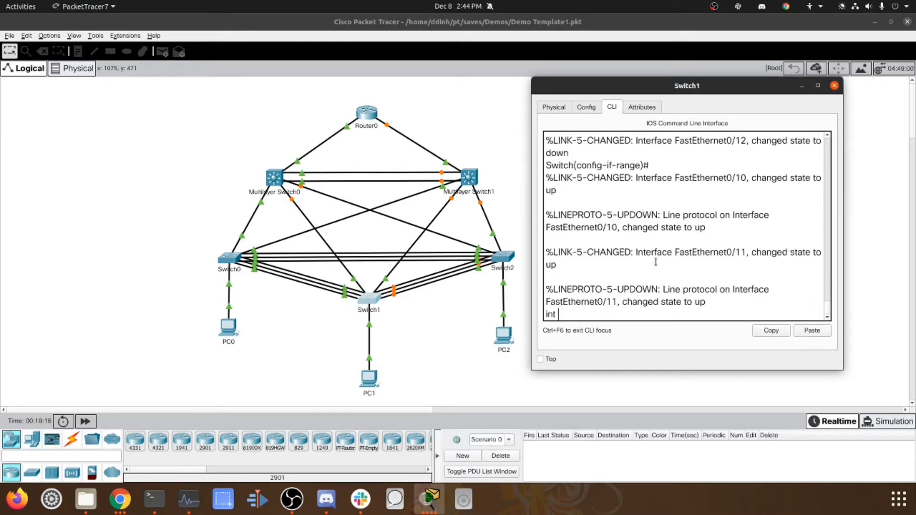
type(" port-channel 3")
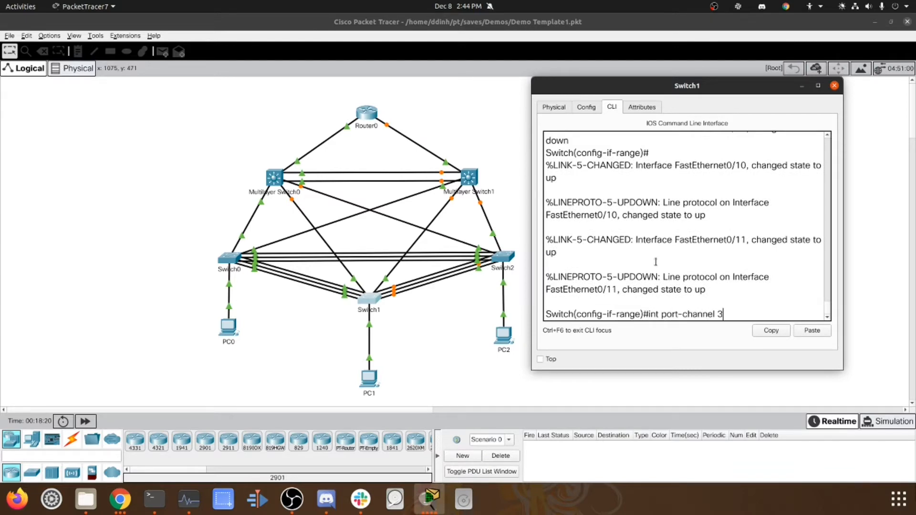
key("Return")
type("swi")
key("Tab")
type("mod")
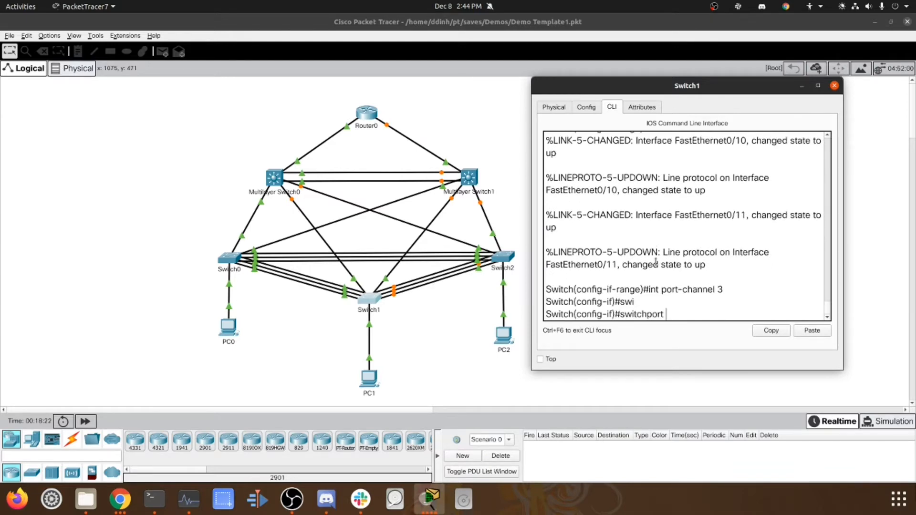
key("Tab")
type("t")
key("Tab")
key("Return")
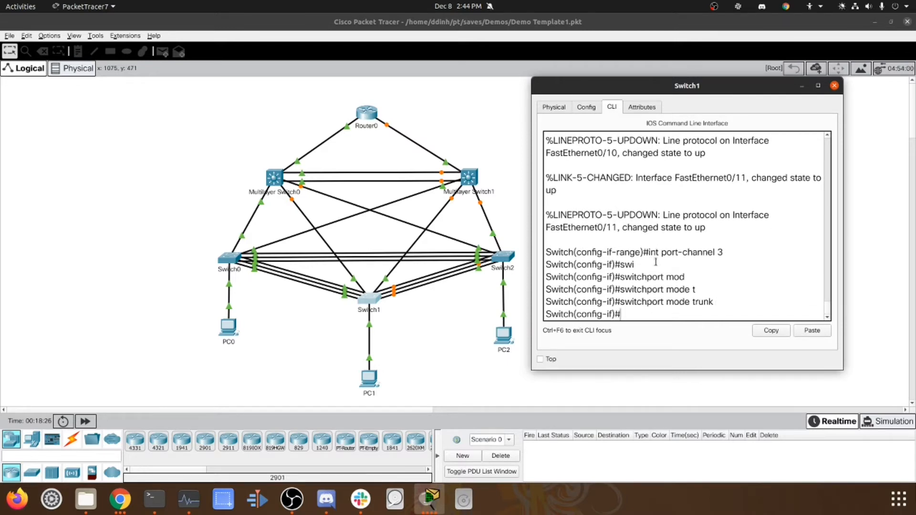
Leave configuration mode, display the EtherChannel summary on Switch1 and highlight group 3's member ports
key("ctrl+c")
key("Return")
type("show etherchannel summary")
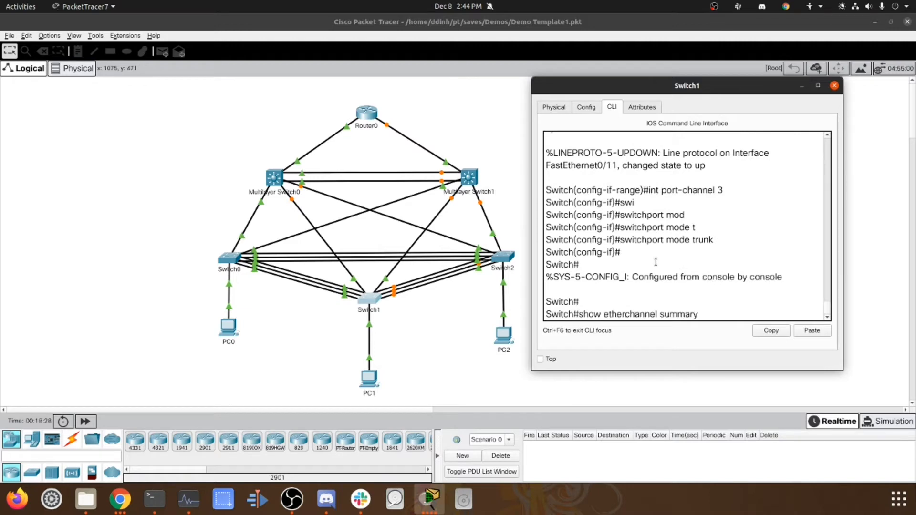
key("Return")
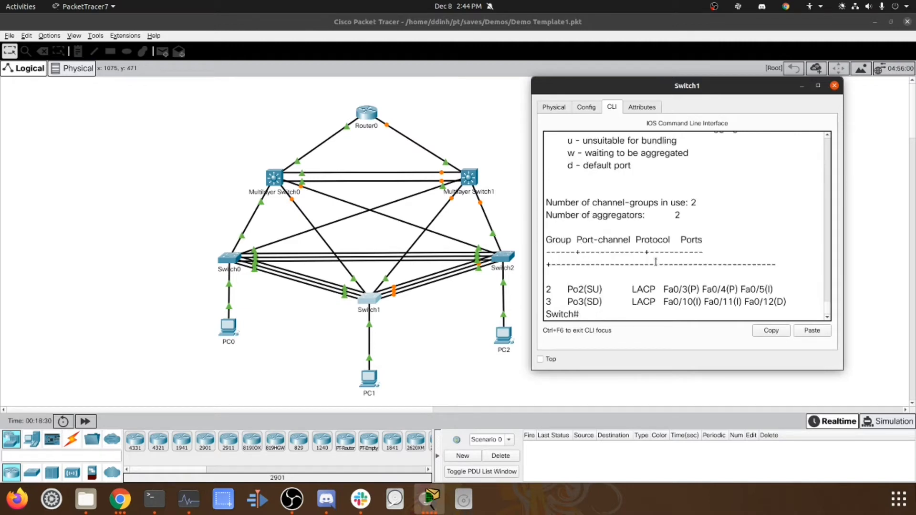
double_click(549, 302)
left_click_drag(663, 304, 784, 302)
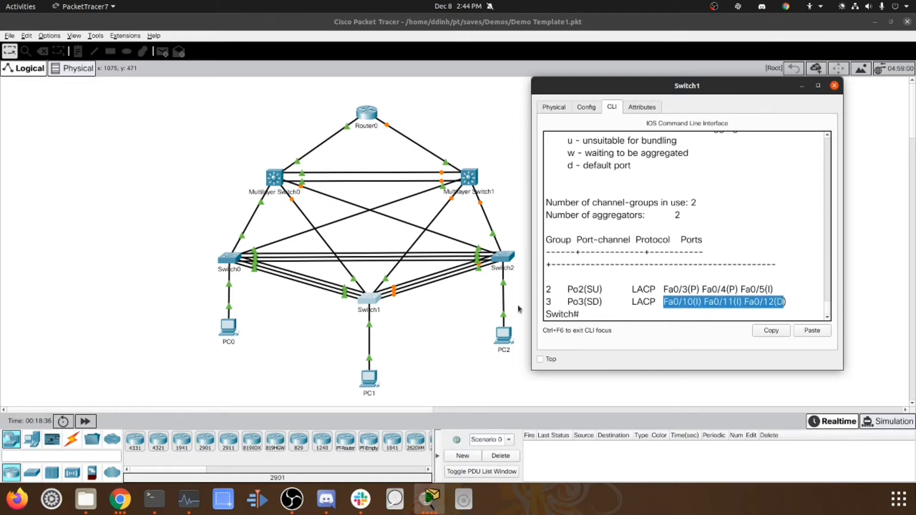
Open Switch2's command line and enter global configuration mode
left_click(463, 309)
left_click(503, 257)
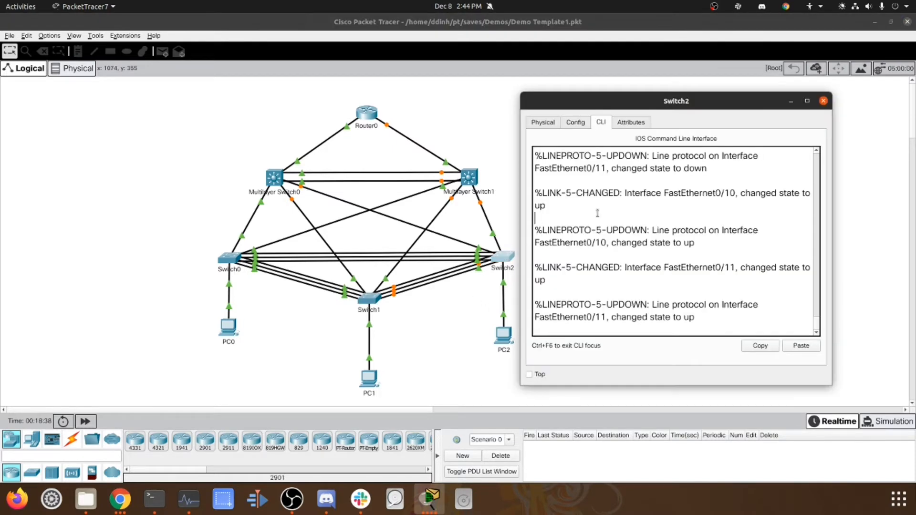
key("Return")
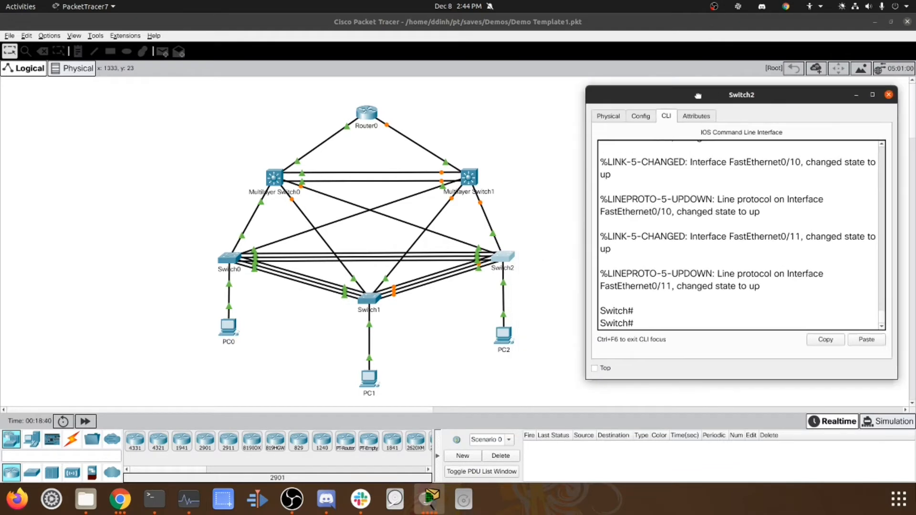
key("Return")
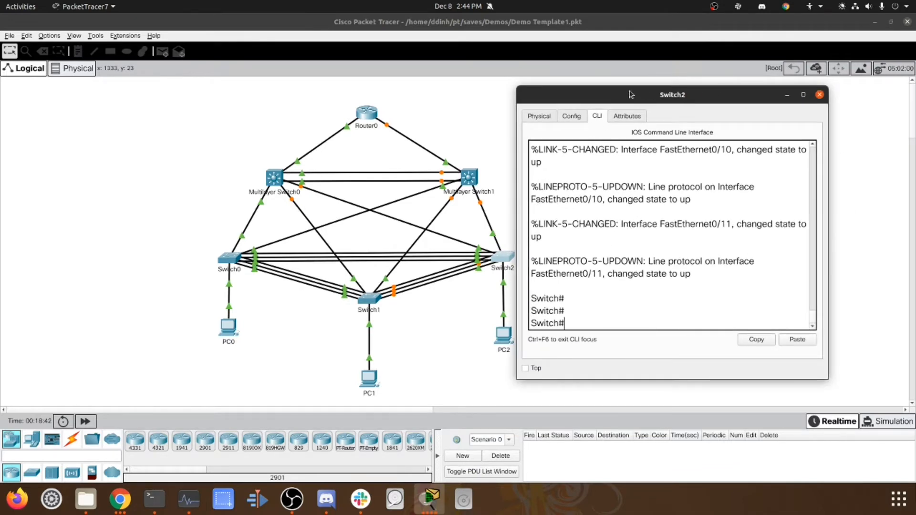
left_click_drag(630, 94, 696, 89)
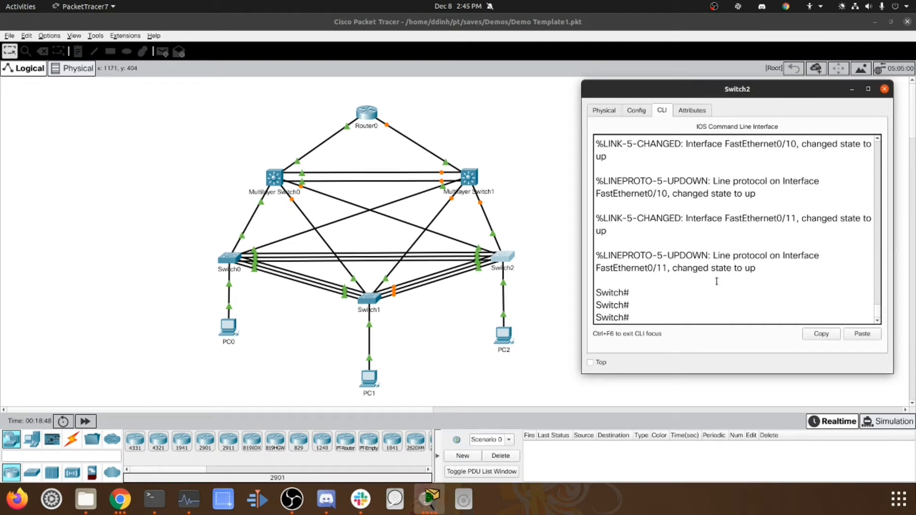
type("conf t")
key("Return")
Select the interface range fa0/10-12 on Switch2 and shut it down
type("int range")
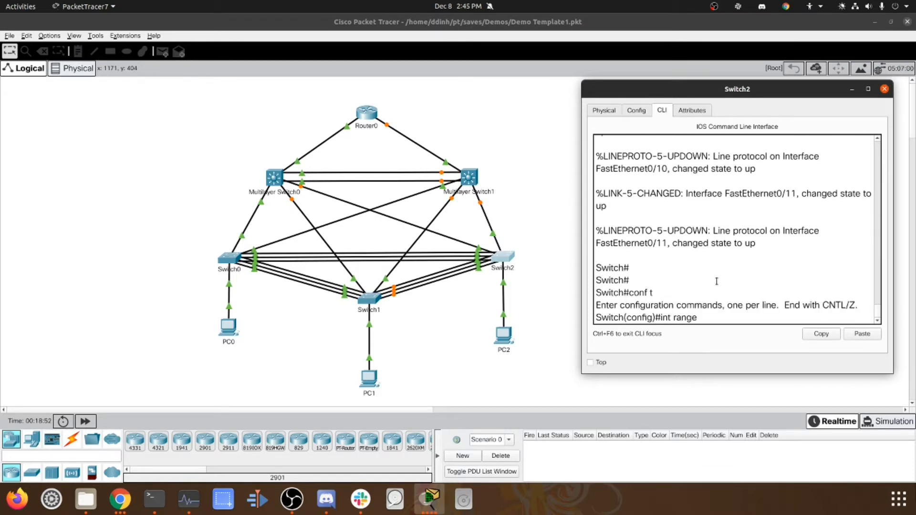
type(" fa0/10-22")
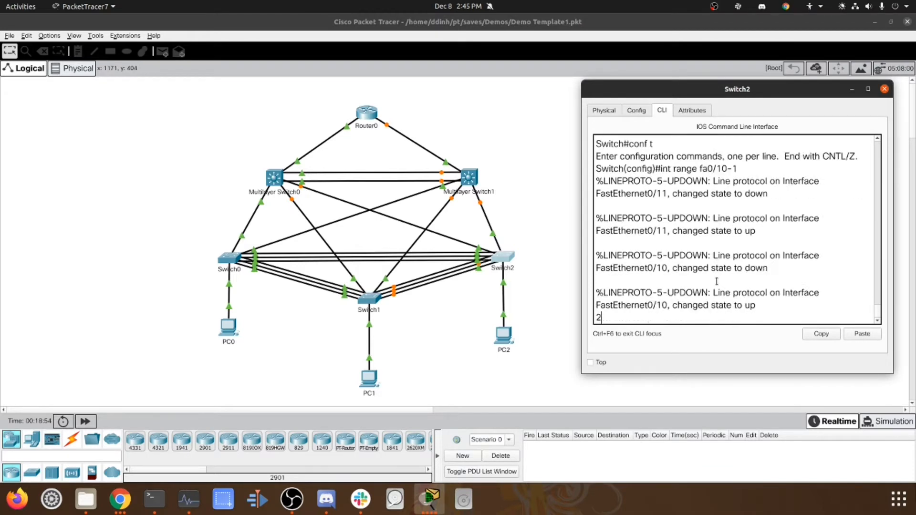
key("Return")
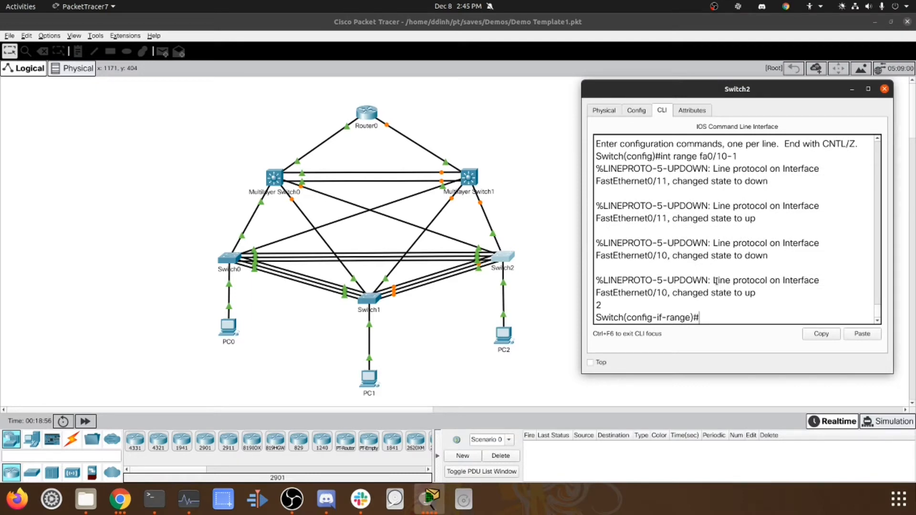
key("Up")
key("Return")
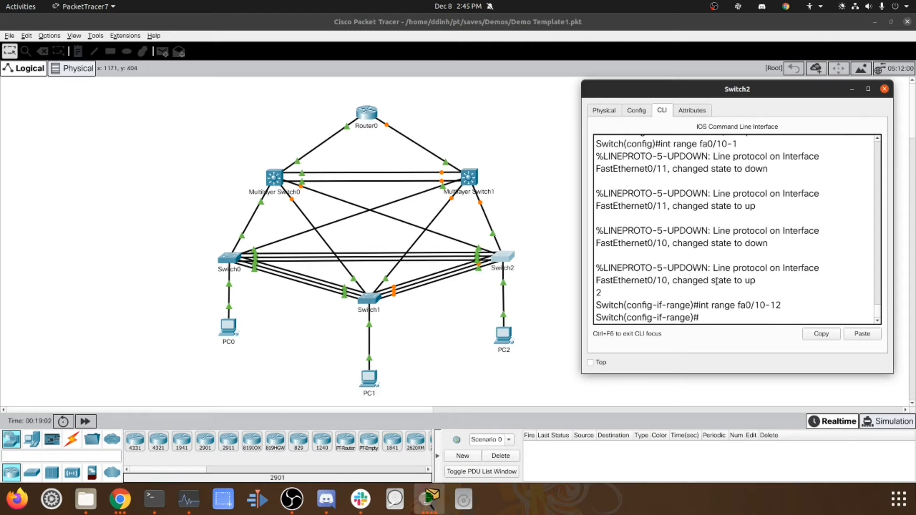
type("shu")
key("Tab")
key("Return")
Assign Switch2's fa0/10-12 range to channel group 3 in active mode
type("channel")
key("BackSpace")
key("BackSpace")
key("BackSpace")
key("BackSpace")
key("BackSpace")
key("BackSpace")
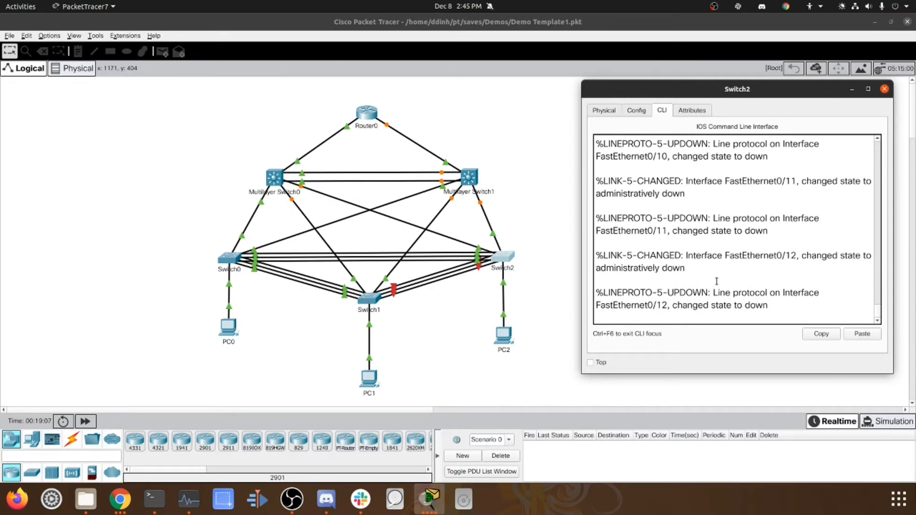
key("Return")
key("Return")
key("Return")
type("channel-")
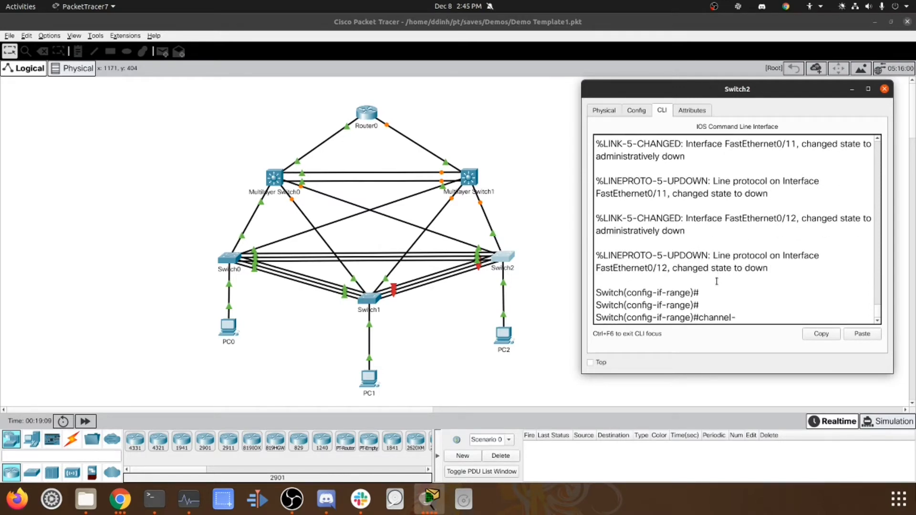
type("group 3 mode acti")
key("Tab")
key("Return")
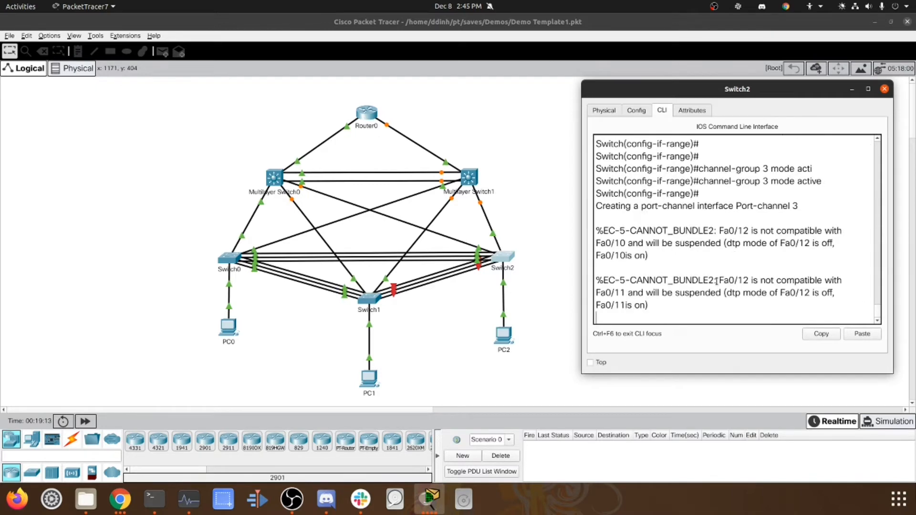
Bring Switch2's fa0/10-12 range back up with no shutdown
type("n")
key("BackSpace")
key("Return")
key("Return")
key("Return")
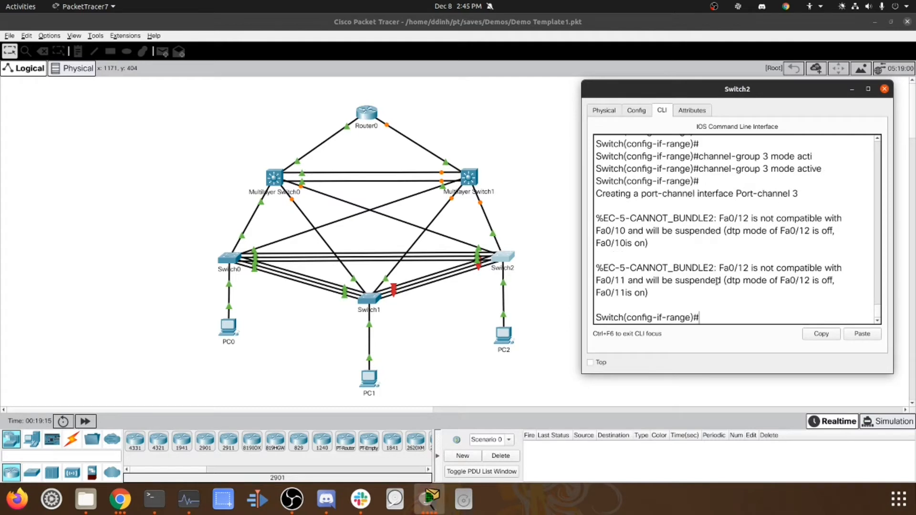
type("no shu")
key("Tab")
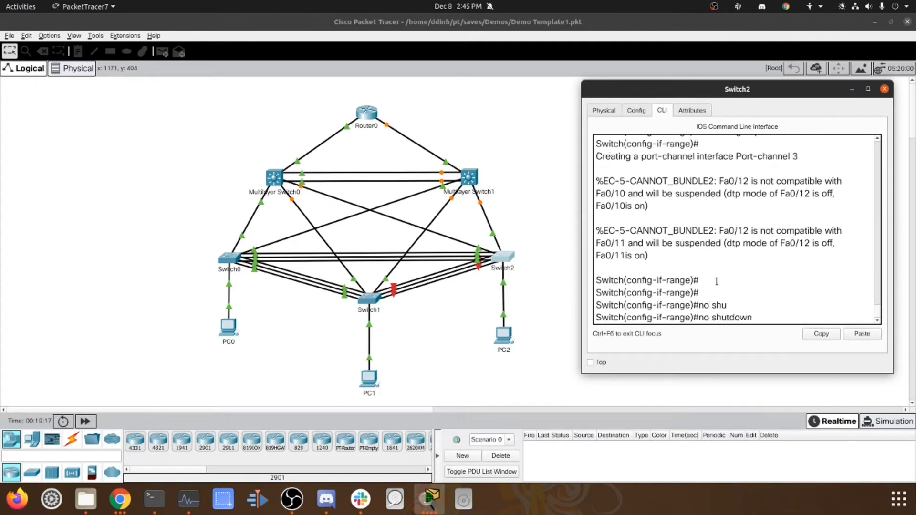
key("Return")
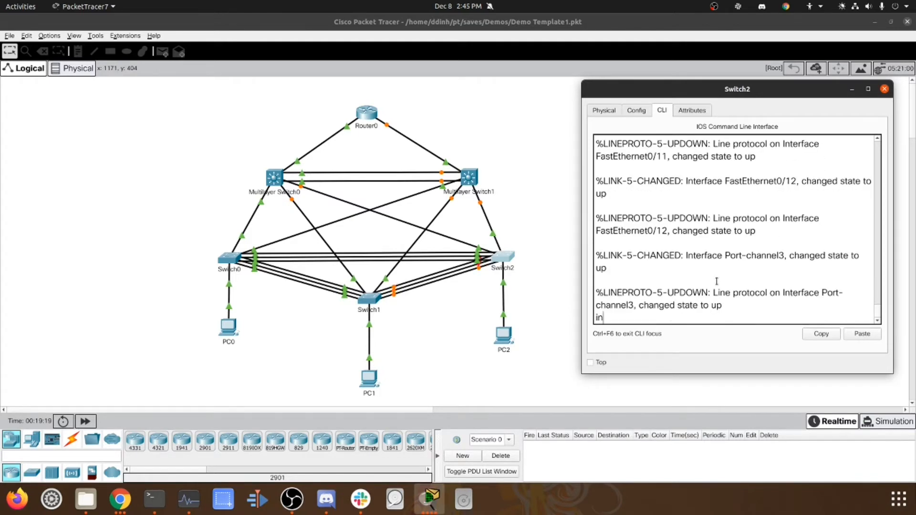
Select the port-channel 3 interface on Switch2 and set its switchport mode to trunk
key("Return")
key("Return")
type("int port-channel 3")
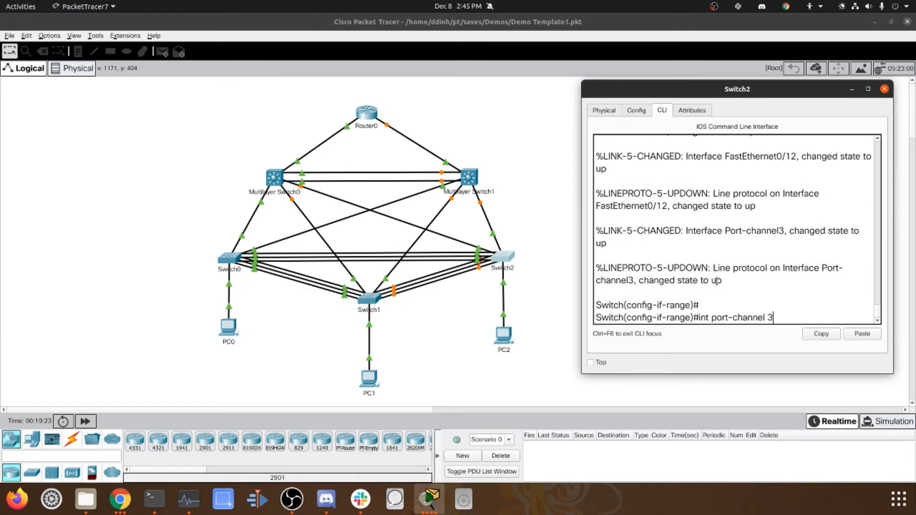
key("Return")
type("swi")
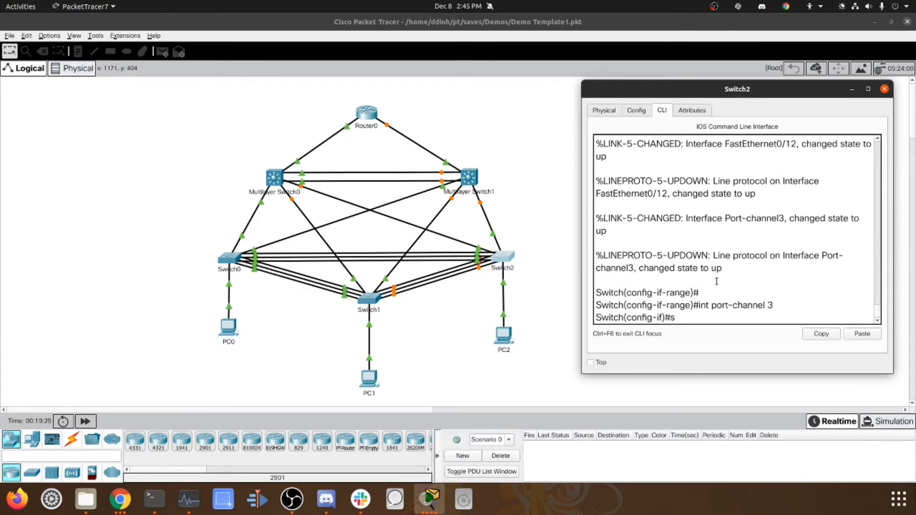
key("Tab")
type("mod")
key("Tab")
type("tr")
key("Tab")
key("Return")
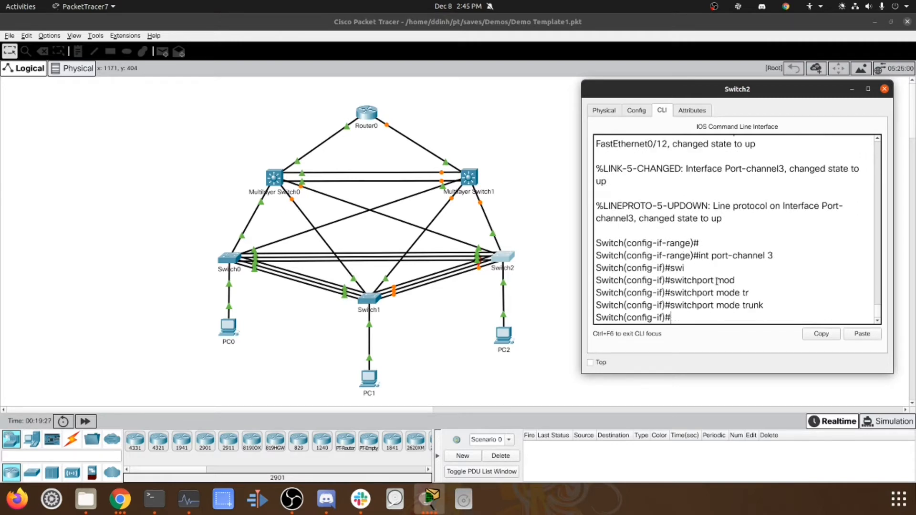
Leave configuration mode and display the EtherChannel summary on Switch2
key("ctrl+z")
type("show eh")
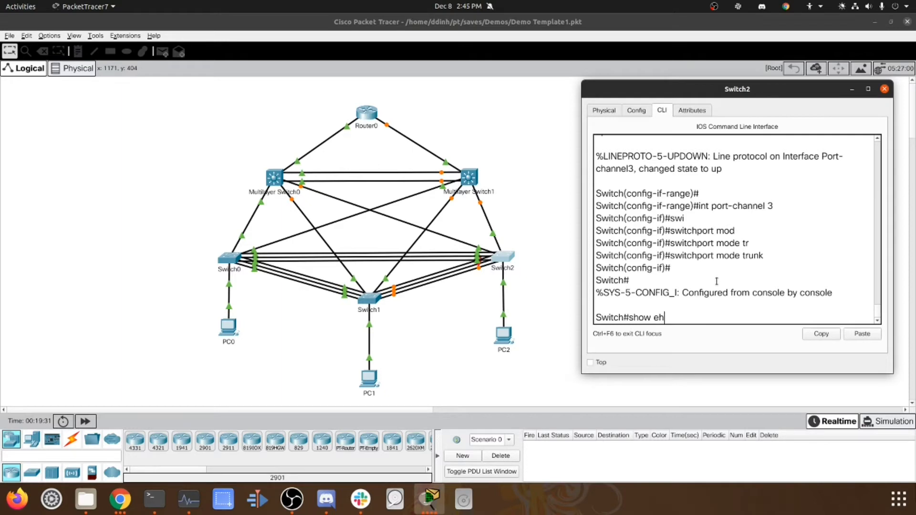
key("Tab")
key("BackSpace")
type("t")
key("Tab")
type("c")
key("BackSpace")
type("su")
key("Tab")
key("Return")
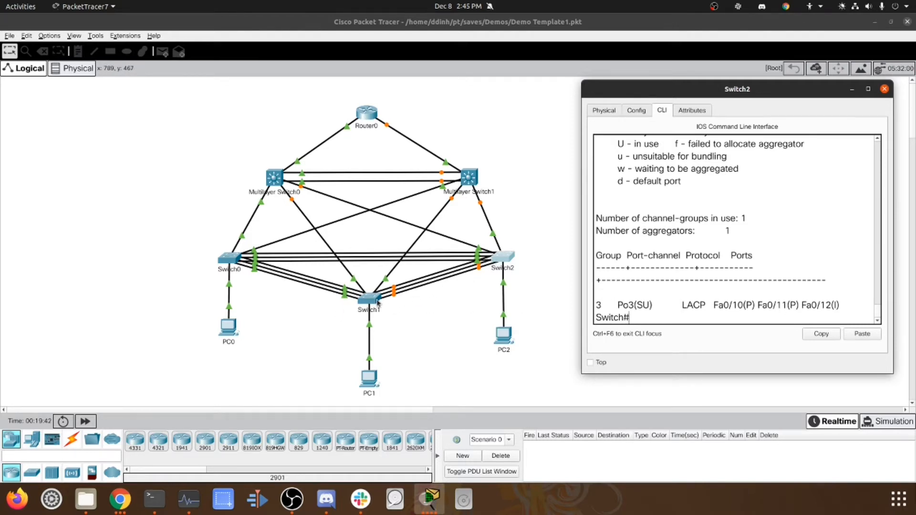
Go back to Switch1's command line and display its EtherChannel summary again to check port-channel 3
left_click(377, 301)
key("Return")
key("Return")
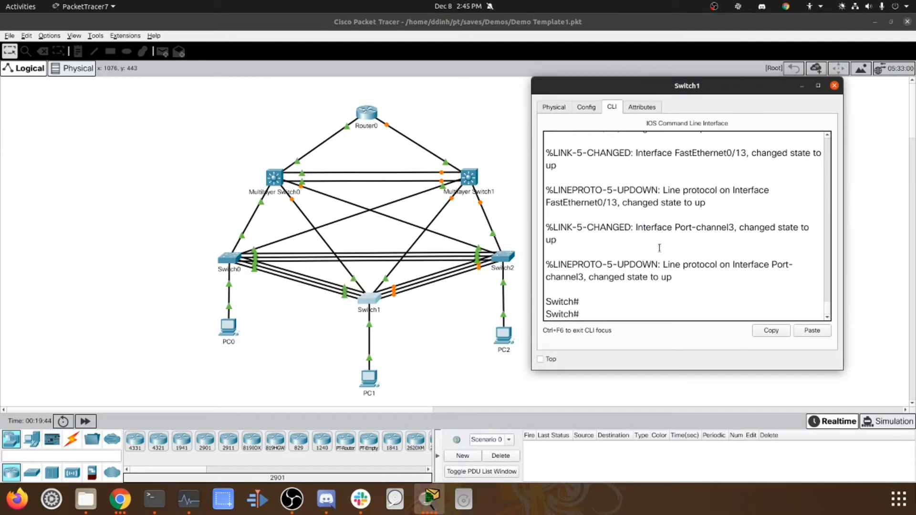
key("Up")
key("Return")
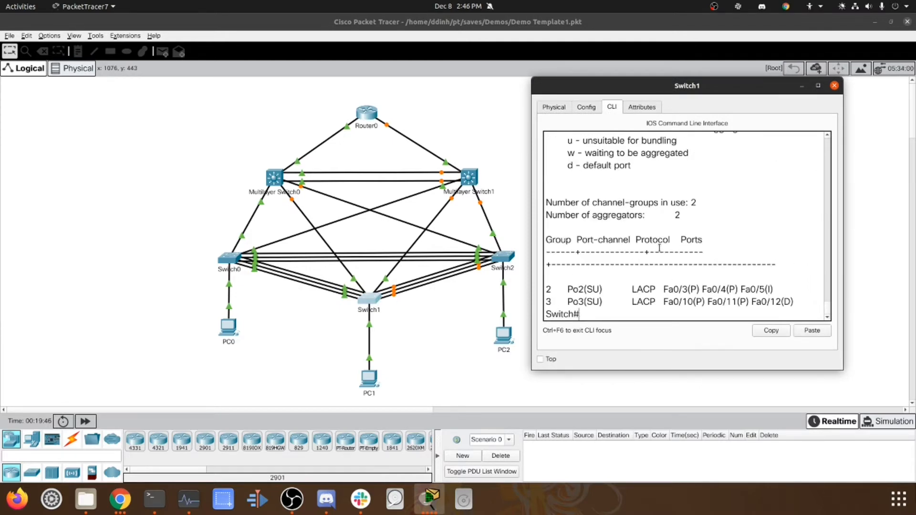
left_click_drag(603, 305, 587, 281)
left_click(587, 281)
Return to Switch2's command line and compare the status of port-channel 3 and its member ports
left_click(490, 184)
left_click(503, 260)
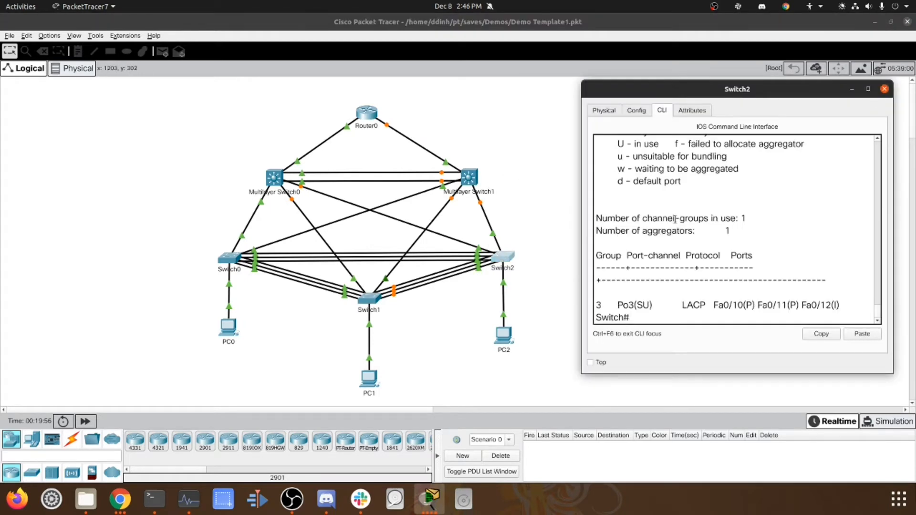
key("Return")
key("Return")
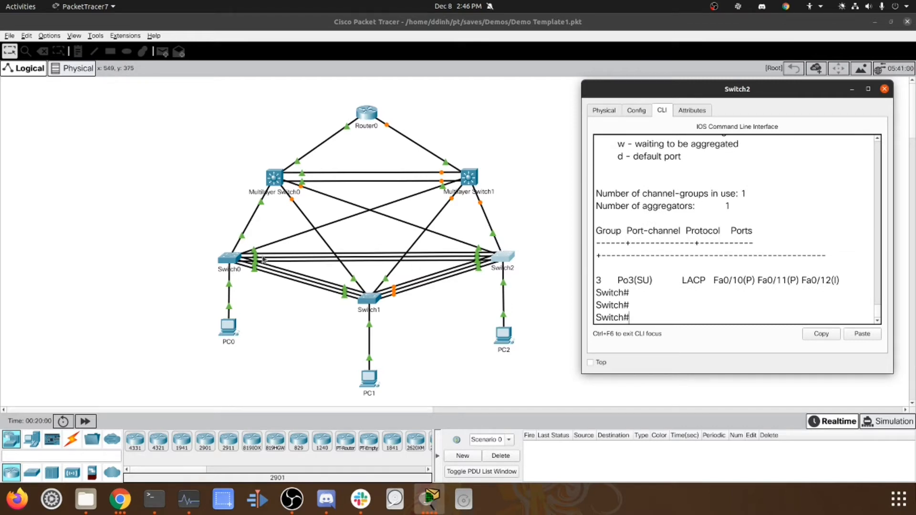
Open Switch0's command line and examine the status of channel groups 2 and 4 in the EtherChannel summary
left_click(232, 259)
left_click_drag(600, 262, 599, 274)
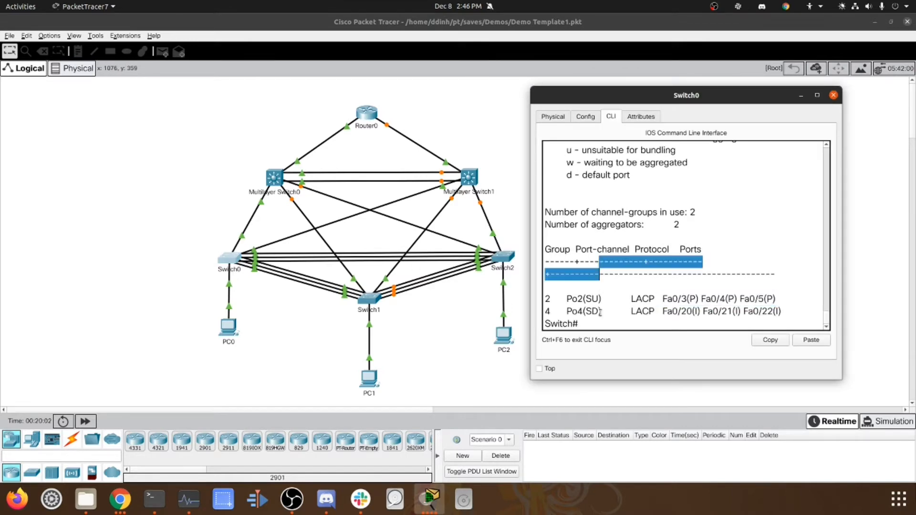
left_click(600, 312)
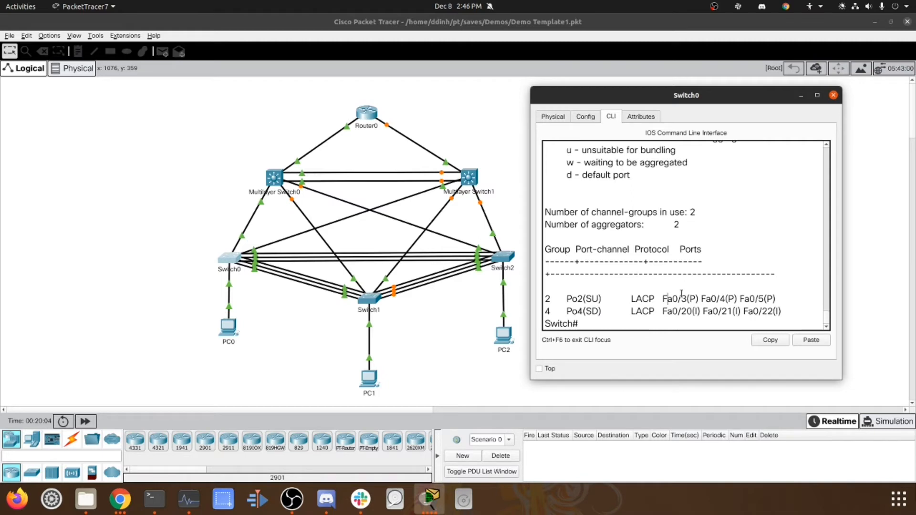
Display the EtherChannel summary on Switch0 again and check the status of port-channel 4
key("Up")
key("Down")
key("Return")
key("Return")
key("Return")
key("Return")
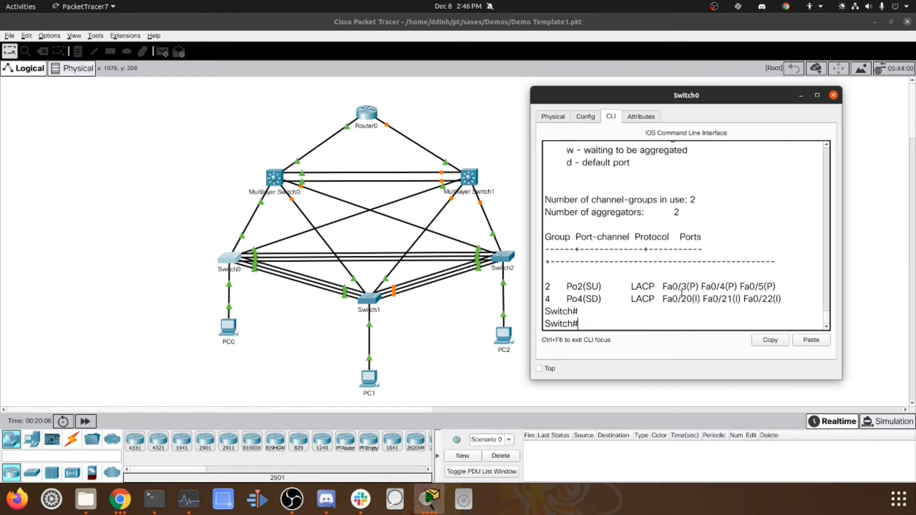
key("Up")
key("Return")
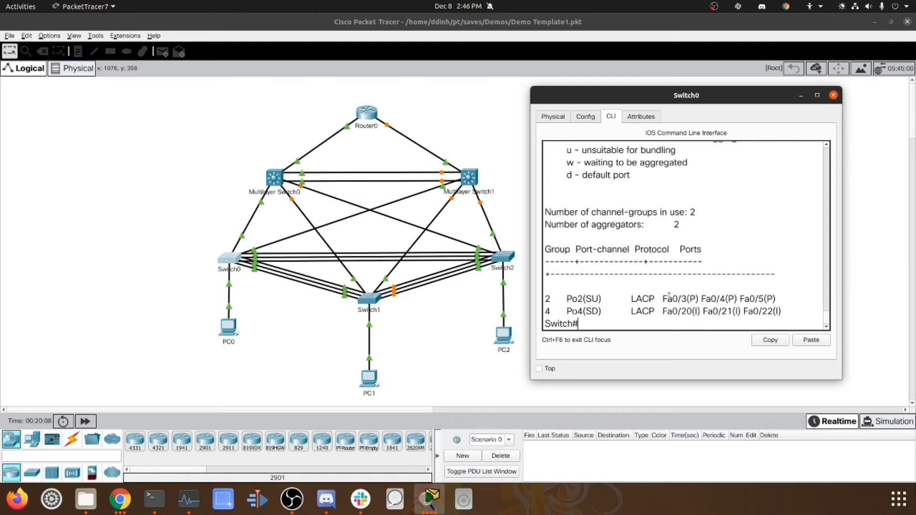
left_click_drag(602, 312, 593, 311)
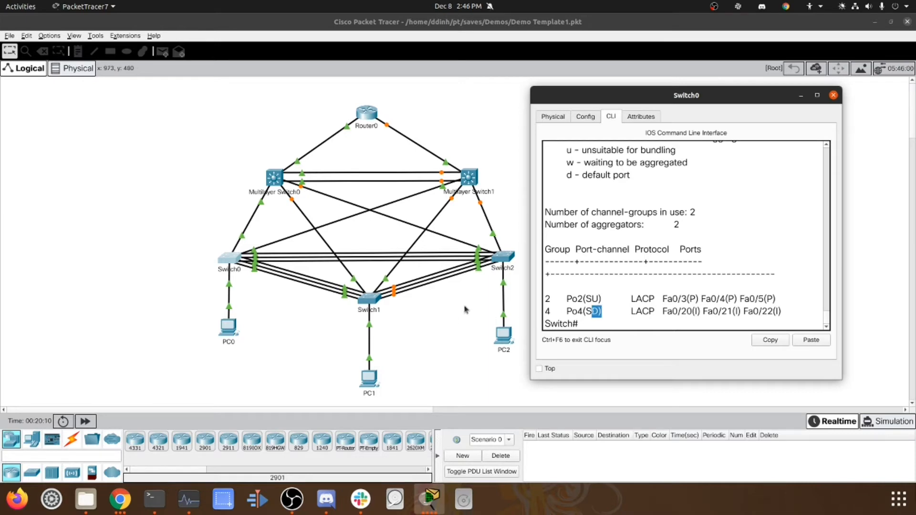
Go to Switch2's command line, enter configuration mode and shut down interfaces fa0/20-22
left_click(503, 257)
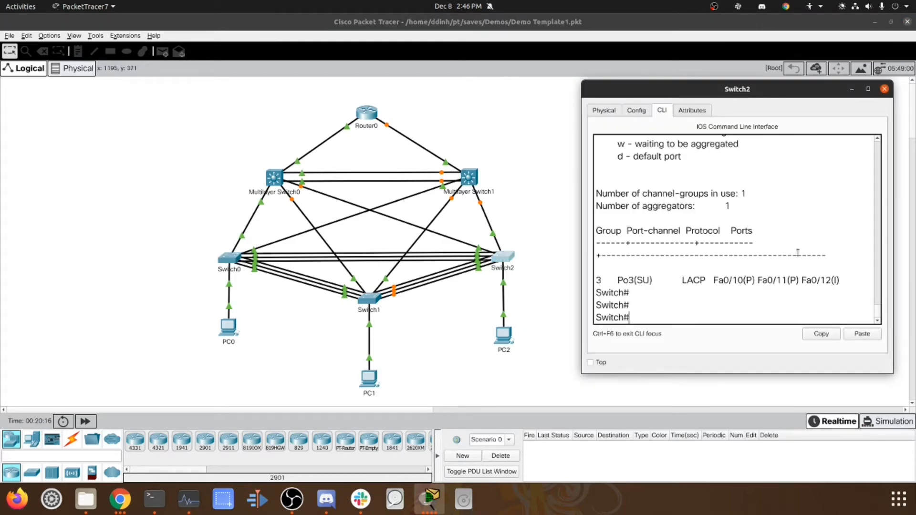
key("Return")
key("Return")
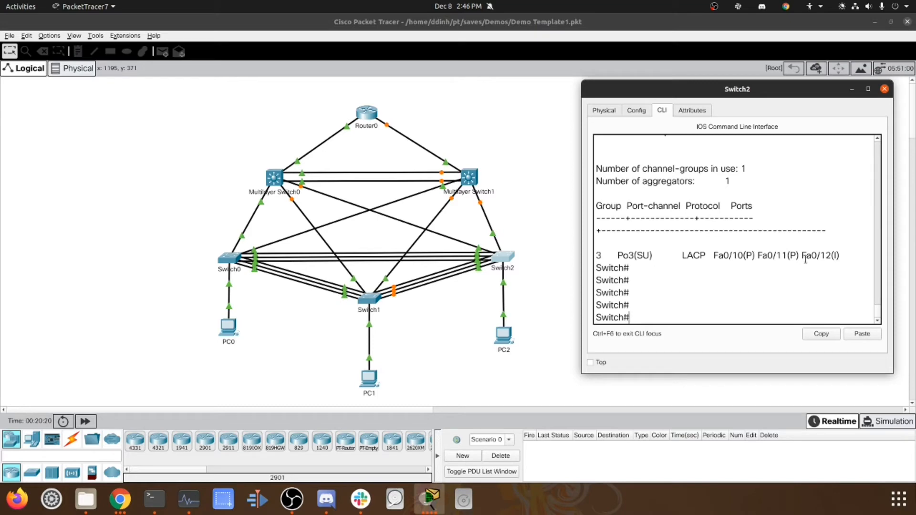
type("conf t")
key("Return")
type("int range")
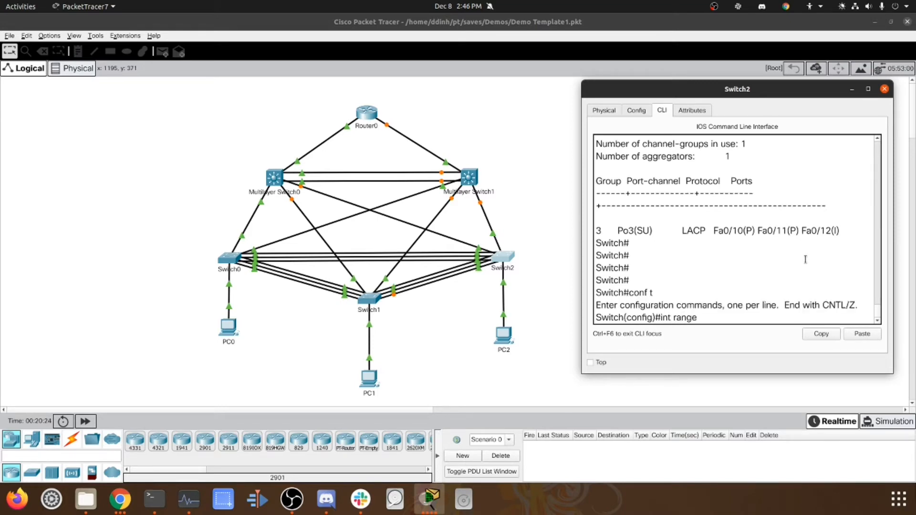
type(" fa0/20-22")
key("Return")
type("shutdown")
key("Return")
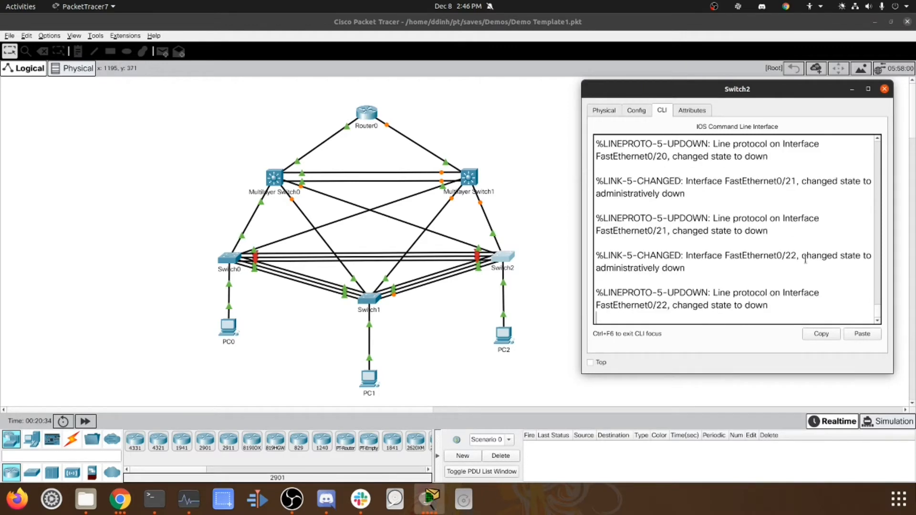
key("Return")
key("Return")
Assign Switch2's interface range fa0/20-22 to channel group 4 in active mode
type("c")
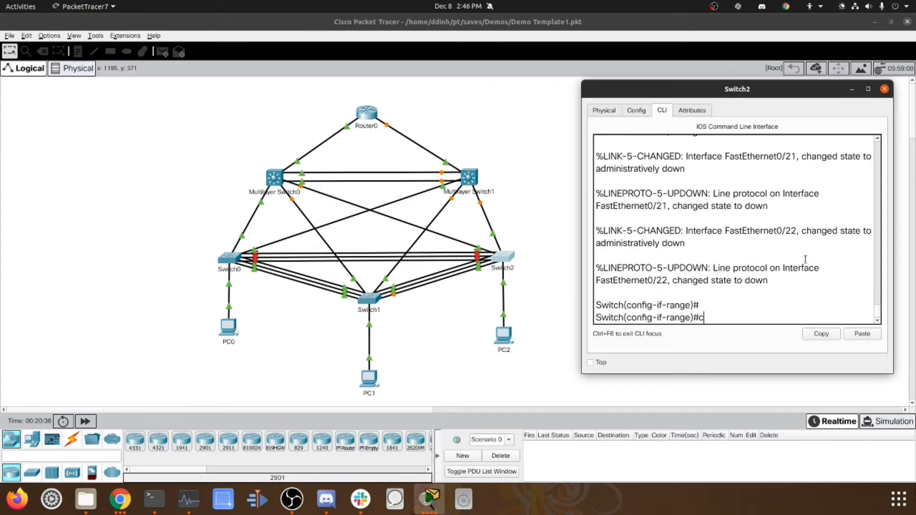
type("hannel-group 4 mode ac")
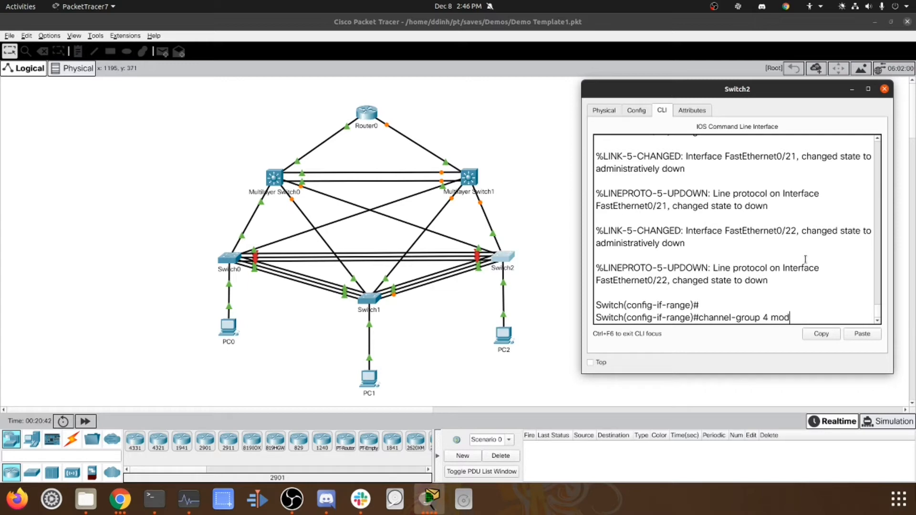
key("Tab")
key("Return")
type("no shu")
key("BackSpace")
key("BackSpace")
key("BackSpace")
key("BackSpace")
key("BackSpace")
key("BackSpace")
key("Return")
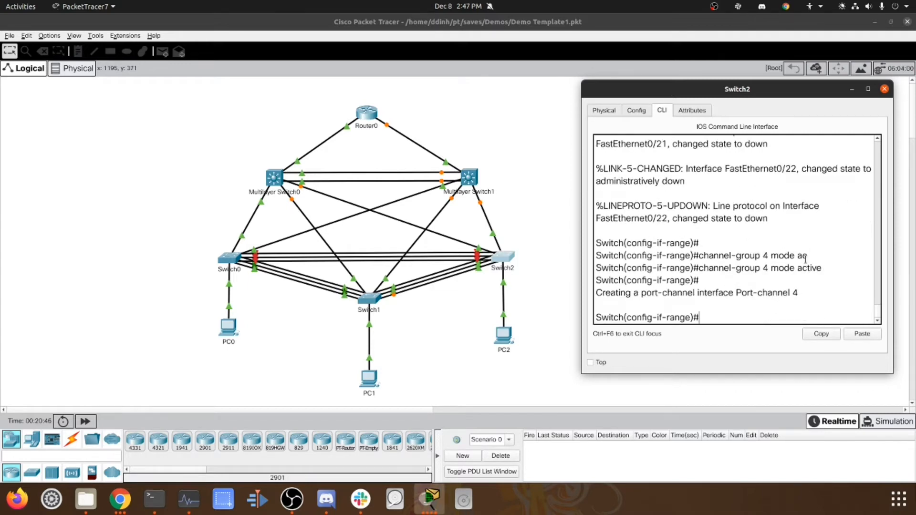
key("Return")
Re-enable Switch2's interfaces fa0/20-22 with no shutdown
type("no shutdown")
key("Tab")
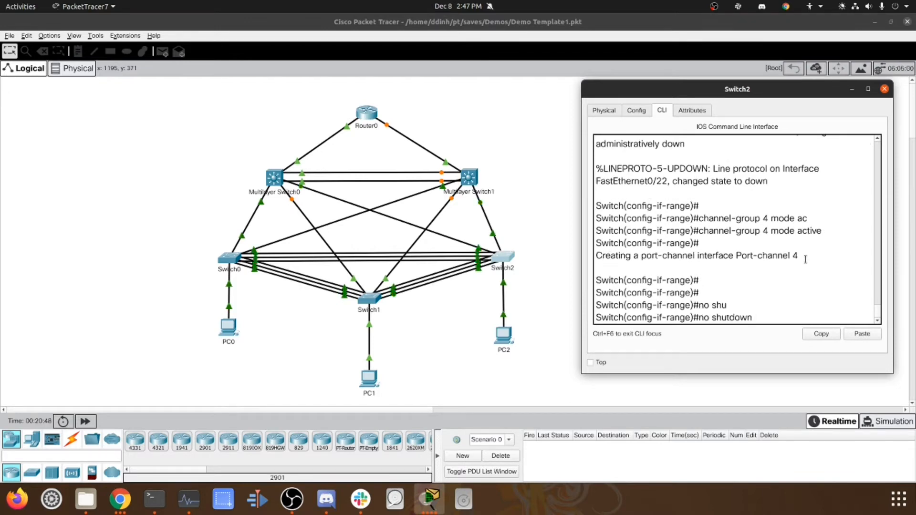
key("Return")
key("Return")
key("Return")
key("Return")
key("Return")
Set port-channel 4 on Switch2 to switchport mode trunk
type("int port-channel 3")
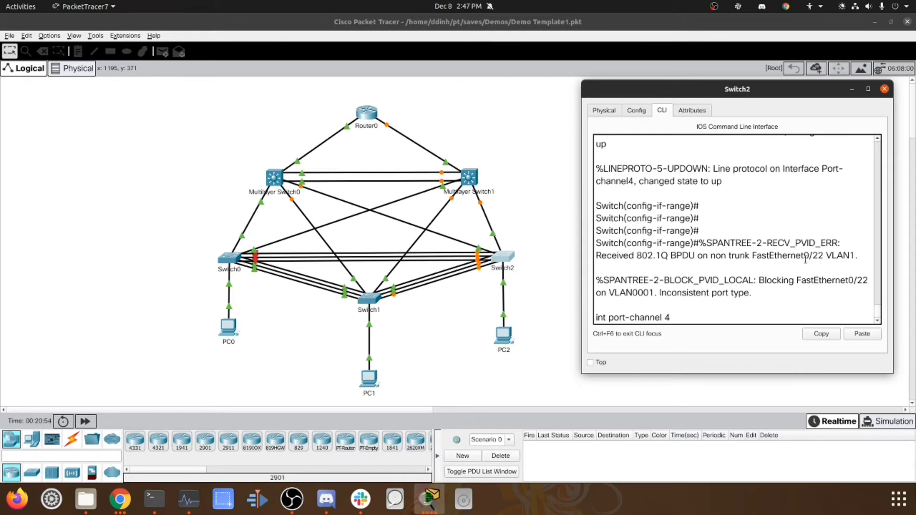
key("Return")
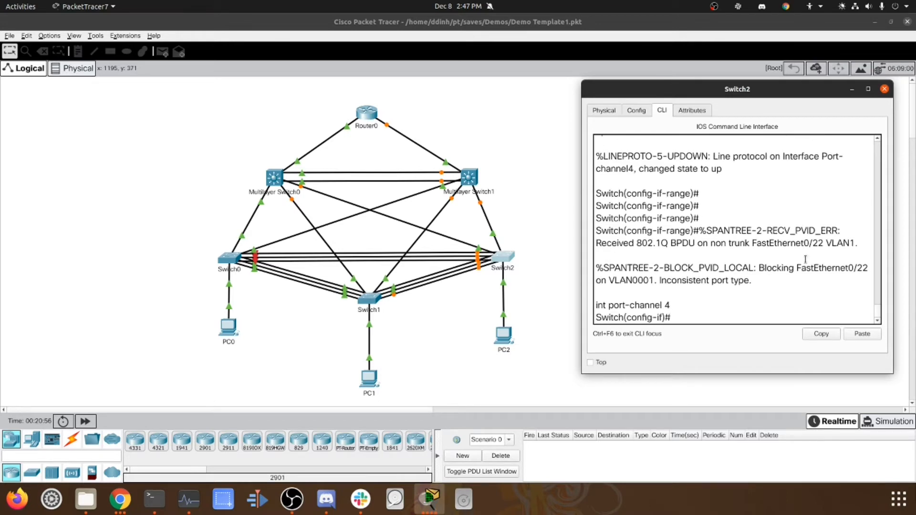
type("swi")
key("Tab")
type("mo")
key("Tab")
type("tr")
key("Tab")
key("Return")
key("Return")
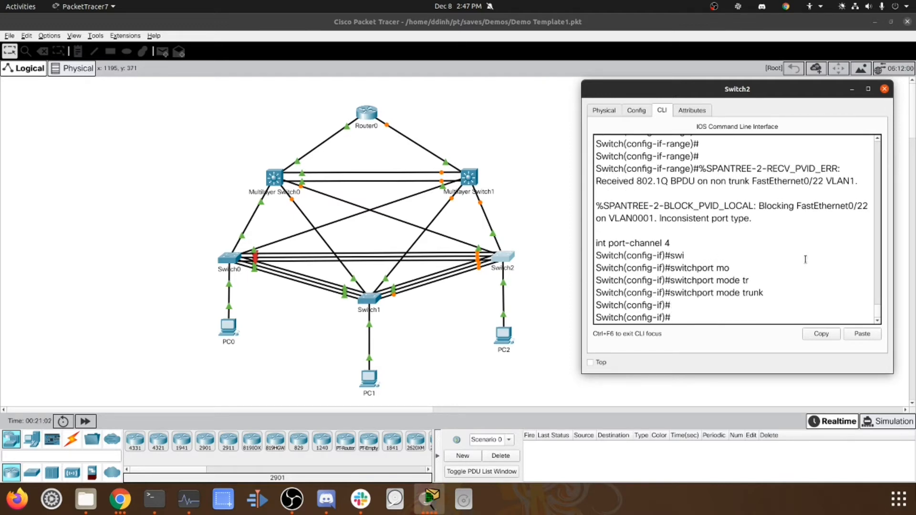
Leave configuration mode, fast-forward the simulation time and display Switch2's EtherChannel summary
key("ctrl+z")
key("Return")
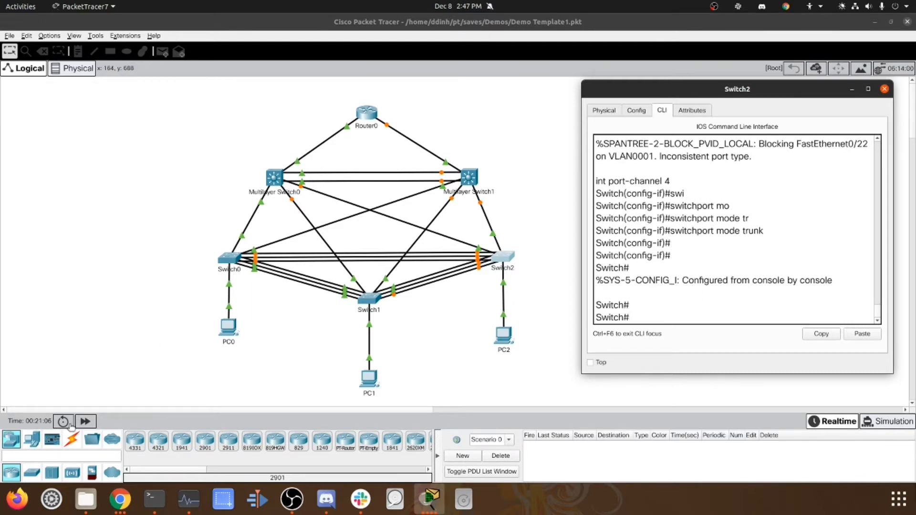
left_click(86, 423)
left_click(502, 258)
type("show etherchannel summary")
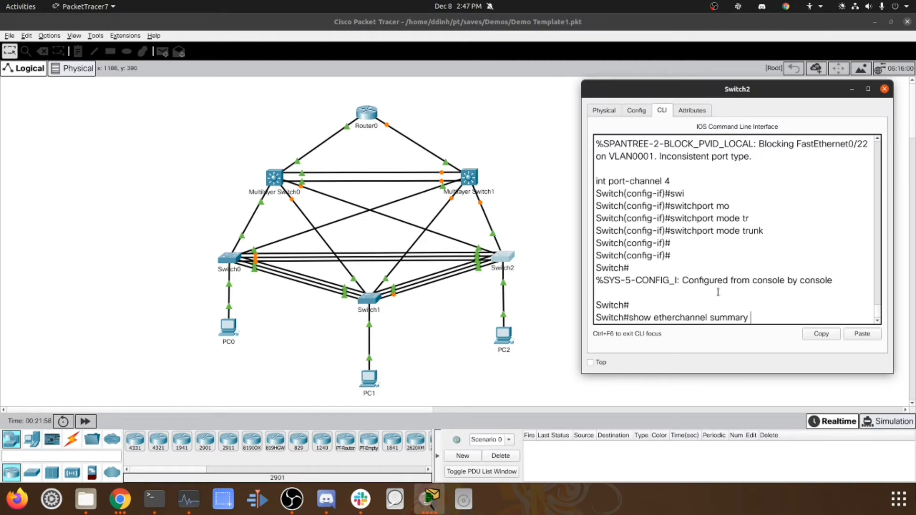
key("Return")
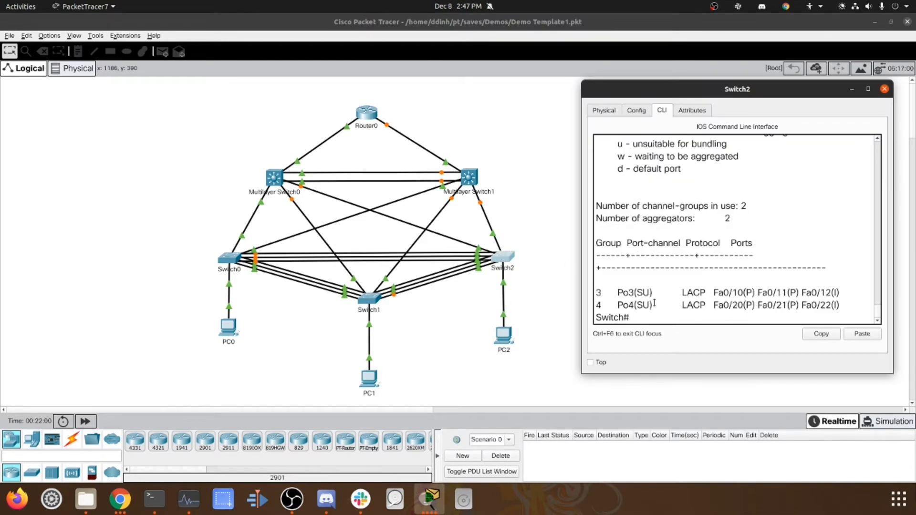
Go to Switch0's command line, display its EtherChannel summary and check the status of port-channel 4
left_click(229, 258)
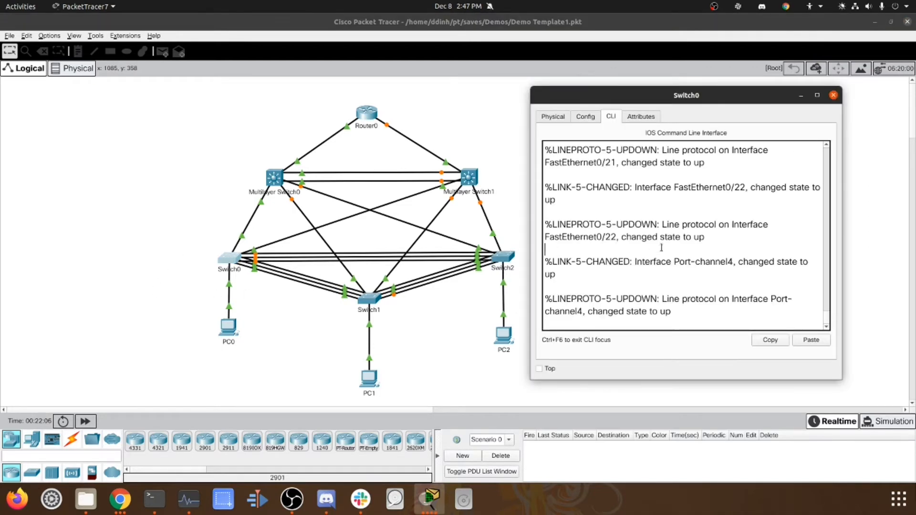
key("Return")
key("Return")
key("Return")
key("Up")
key("Return")
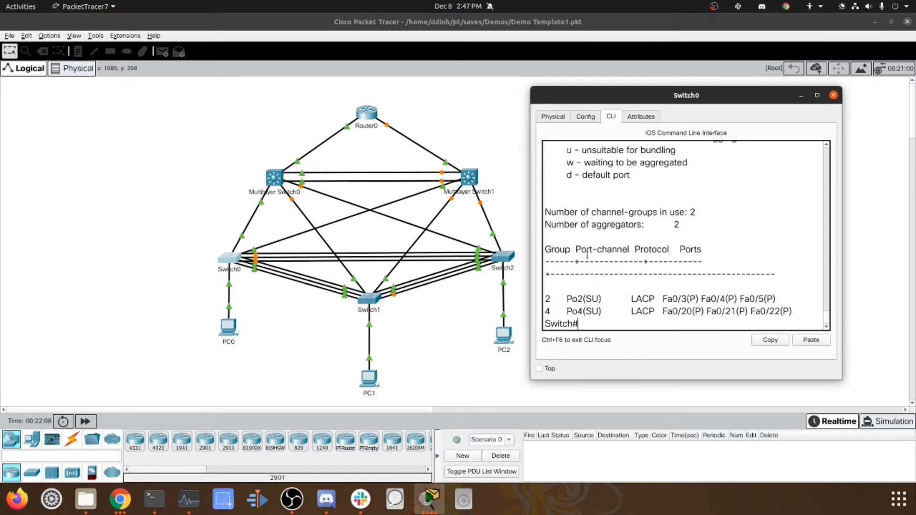
left_click_drag(591, 313, 651, 313)
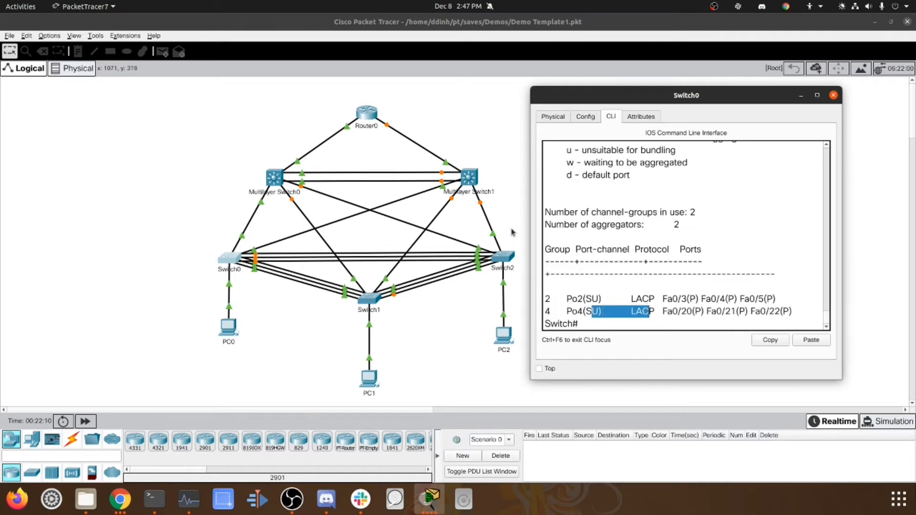
left_click(512, 222)
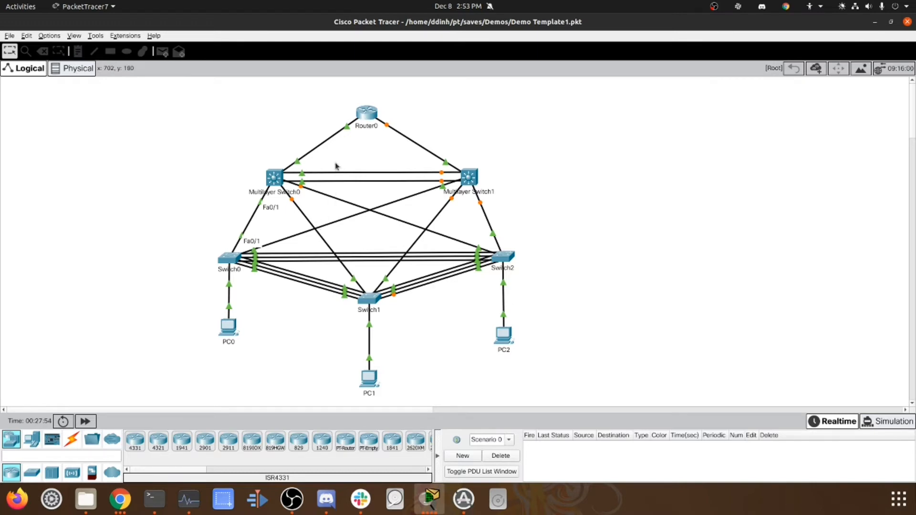
Open Multilayer Switch0's command line beside the topology and enter global configuration mode
left_click(276, 182)
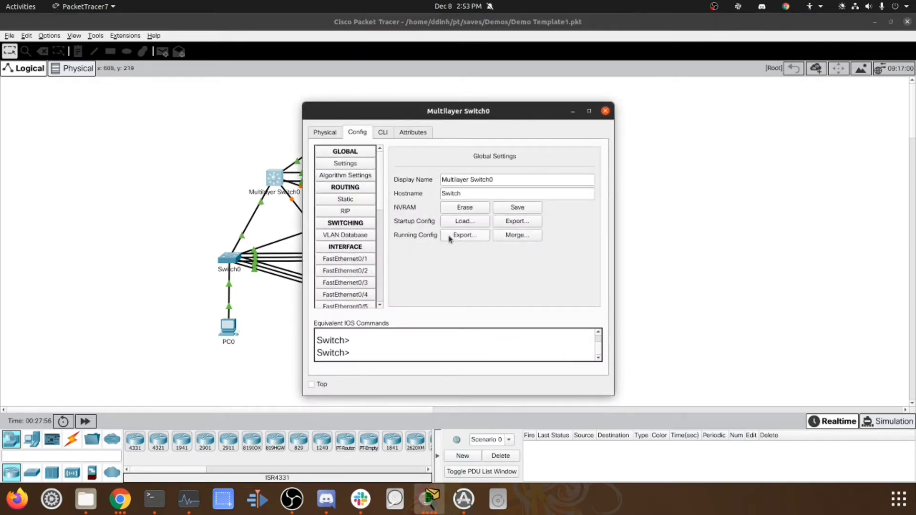
left_click(380, 134)
left_click_drag(431, 113, 602, 108)
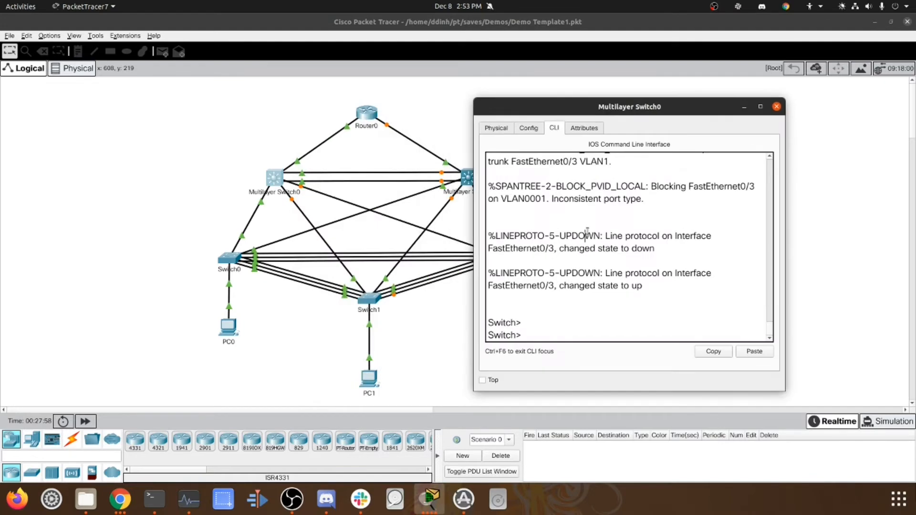
key("Return")
type("ena")
key("Return")
type("conf t")
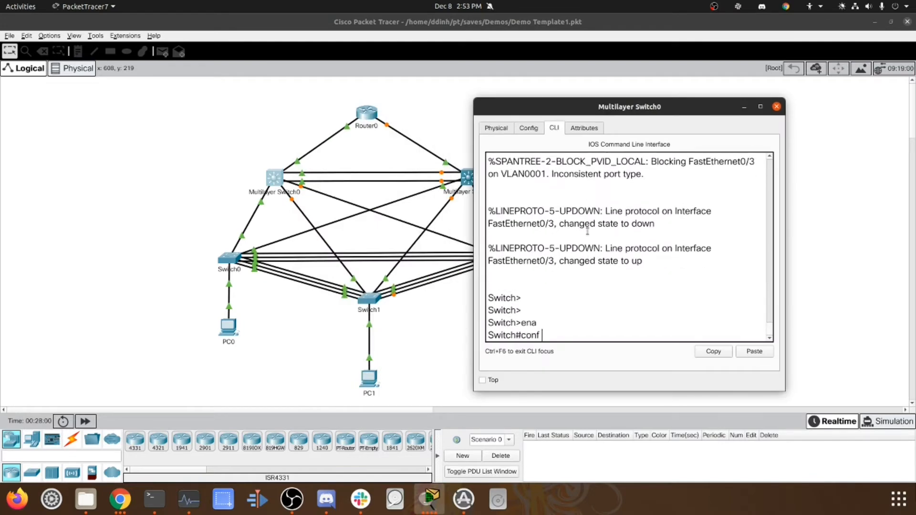
key("Return")
Set the trunk encapsulation to dot1q on Multilayer Switch0's interface range fa0/1-5
type("int r")
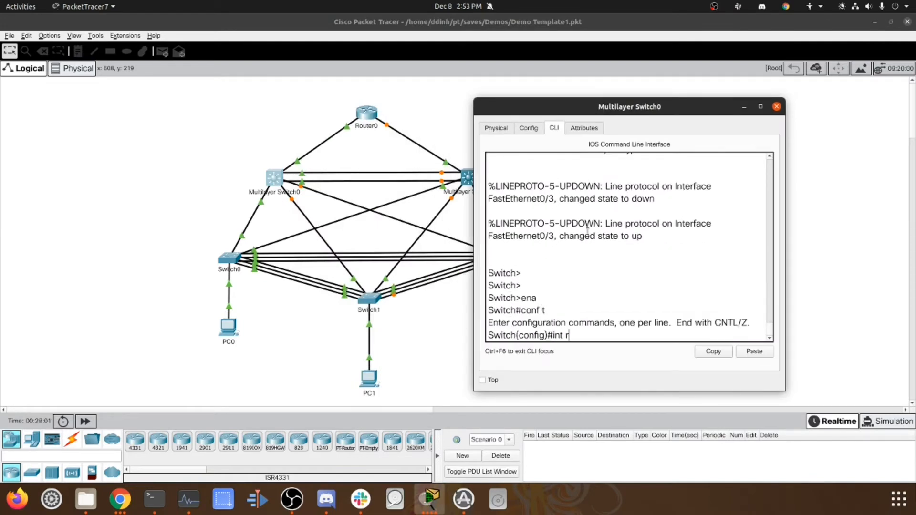
type("ange fa0/1-4")
key("BackSpace")
type("5")
key("Return")
type("swi")
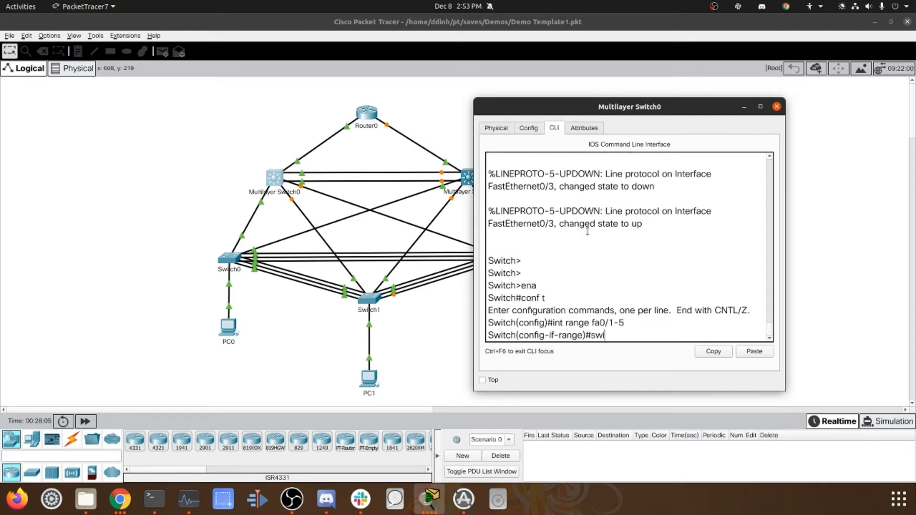
key("Tab")
type("en")
key("Tab")
key("BackSpace")
key("BackSpace")
type("tchport trunk en")
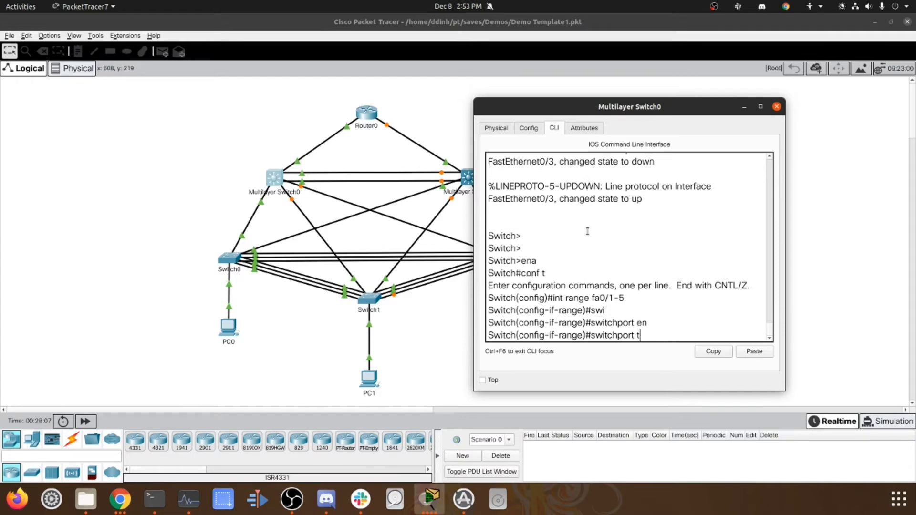
key("Tab")
type("en")
key("Tab")
type("d")
key("Tab")
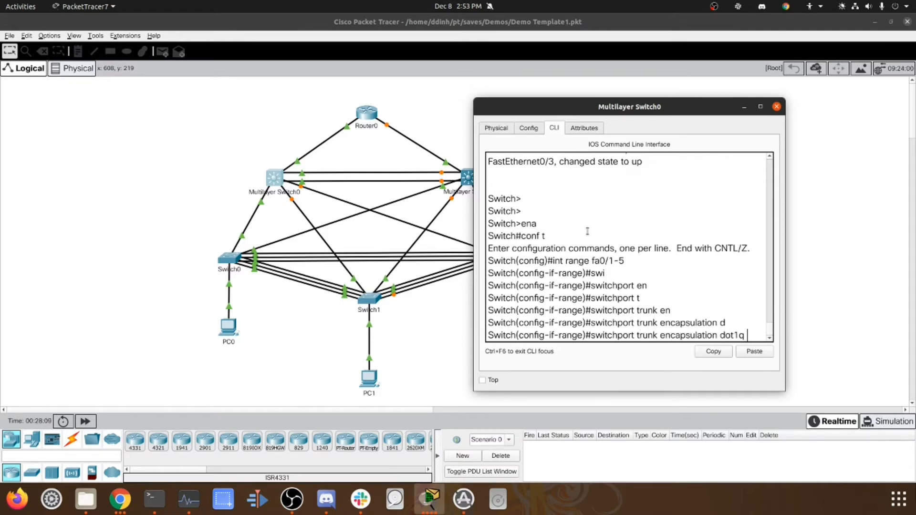
key("Return")
Set Multilayer Switch0's interfaces fa0/1-5 to switchport mode trunk
type("swi")
key("Tab")
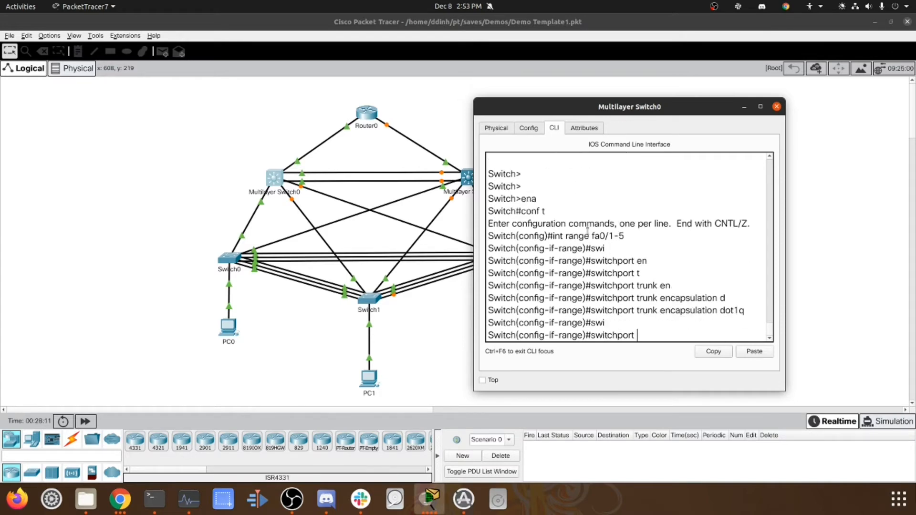
type("t")
key("Tab")
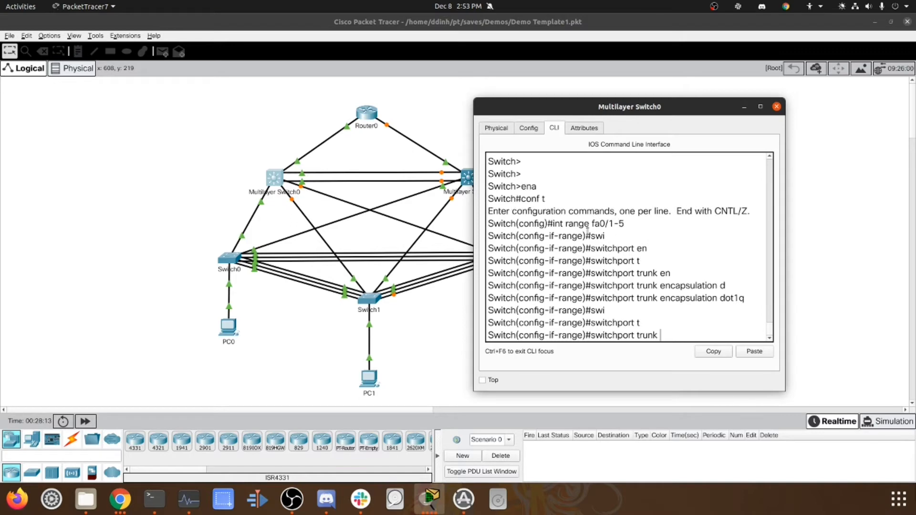
key("BackSpace")
key("BackSpace")
key("BackSpace")
key("BackSpace")
key("BackSpace")
type("mod")
key("Tab")
type("t")
key("Tab")
key("Return")
key("Return")
key("Return")
key("Return")
key("Return")
key("Return")
key("Return")
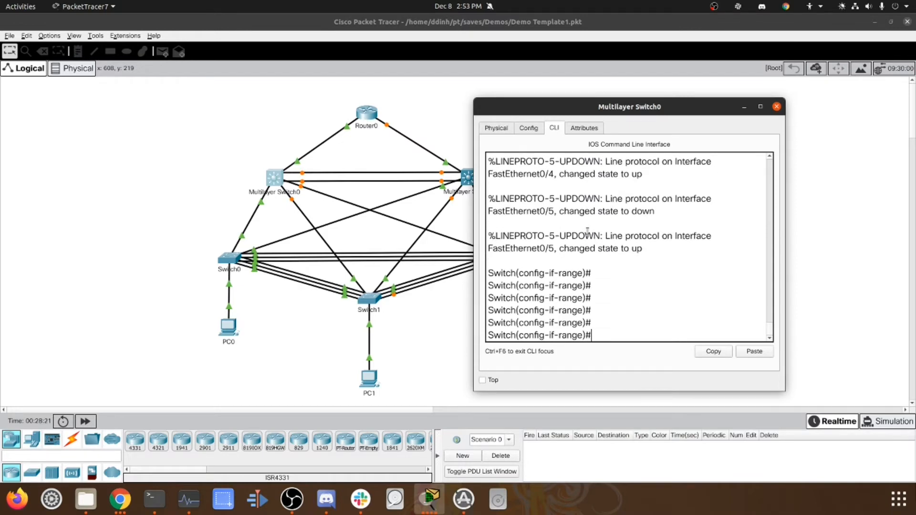
Leave interface range configuration and create VLANs 2, 3 and 4 on Multilayer Switch0
type("ex")
key("Return")
type("e")
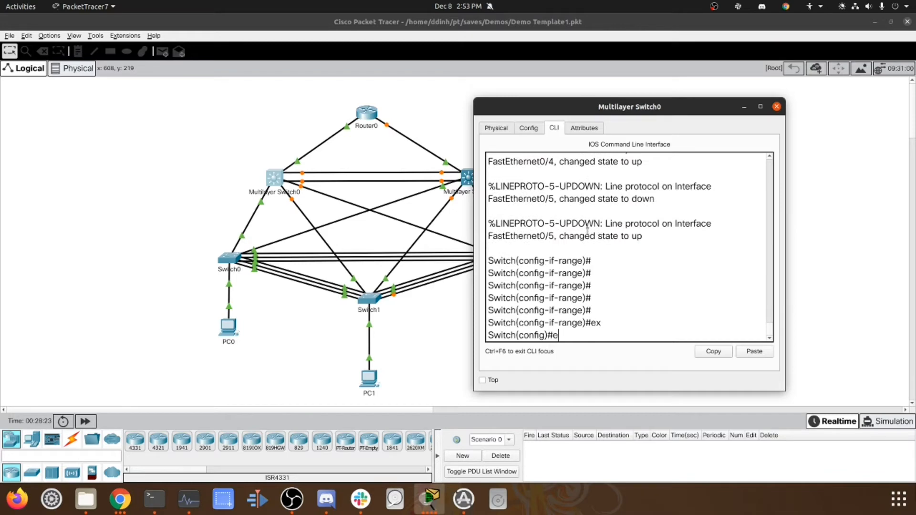
type("vlan 2")
key("Return")
type("vlan 3")
key("Return")
type("valn 4")
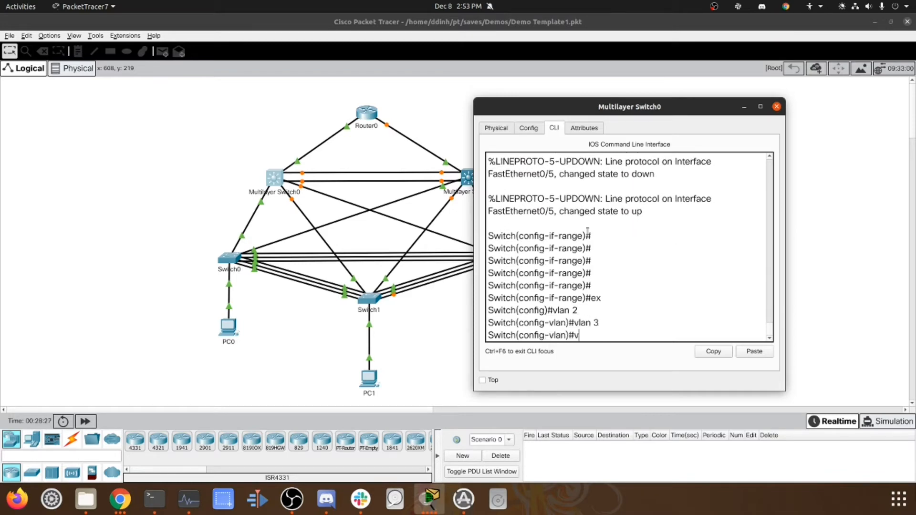
key("Return")
type("vlan 4")
key("Return")
key("Return")
key("Return")
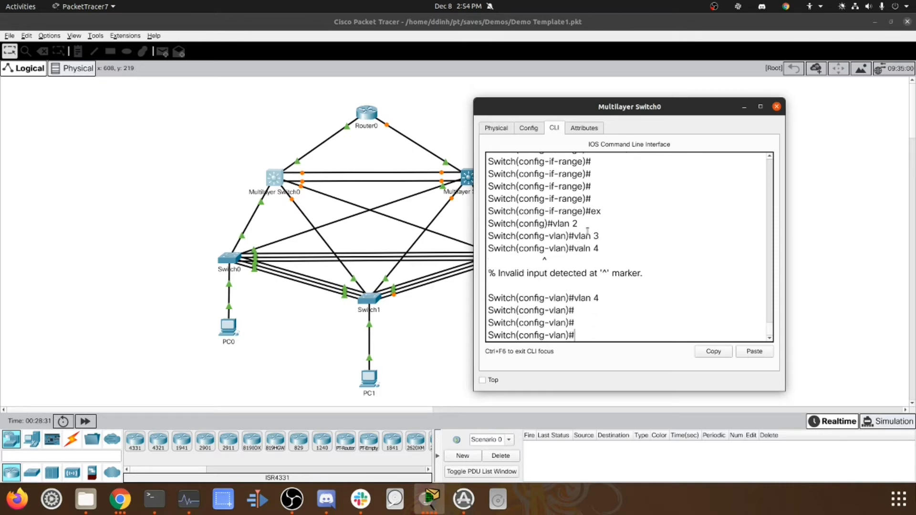
Configure the VLAN 2 interface on Multilayer Switch0 with IP address 192.168.10.254 and mask 255.255.255.0
key("Return")
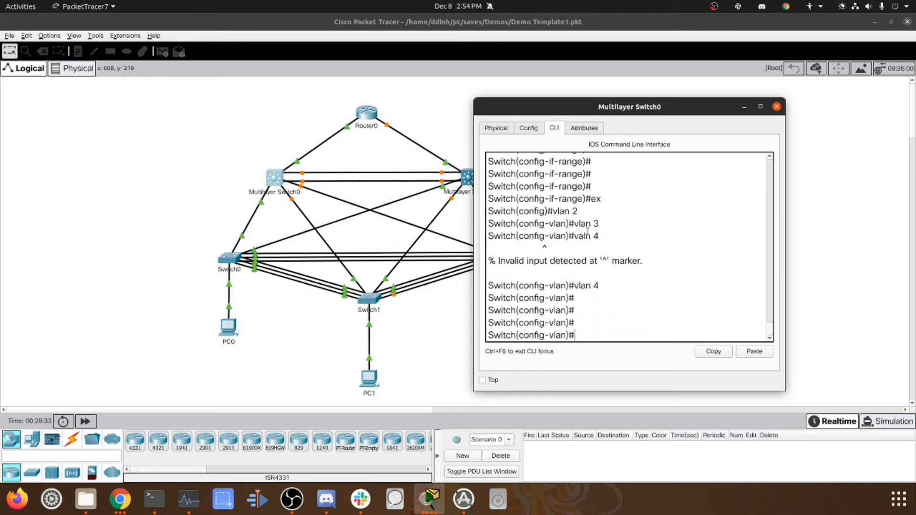
type("int vlan 2")
key("Return")
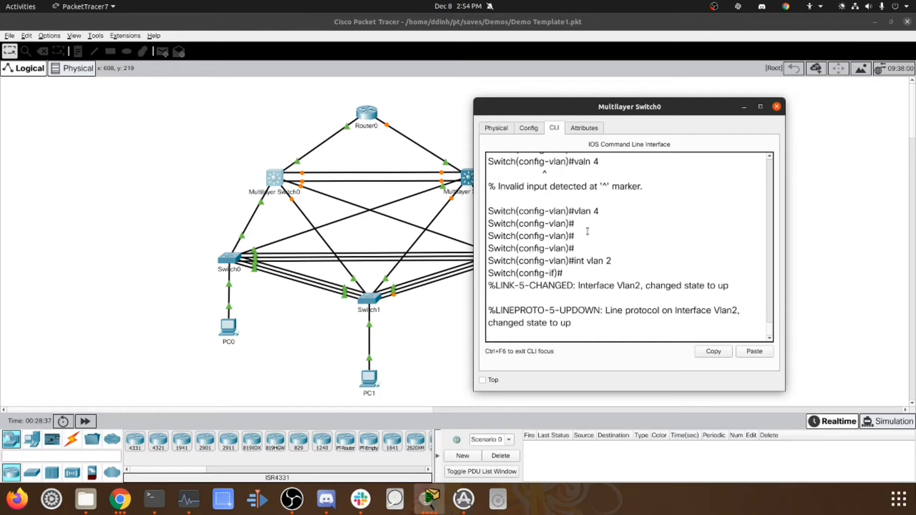
key("Return")
key("Return")
type("ip ad")
key("Tab")
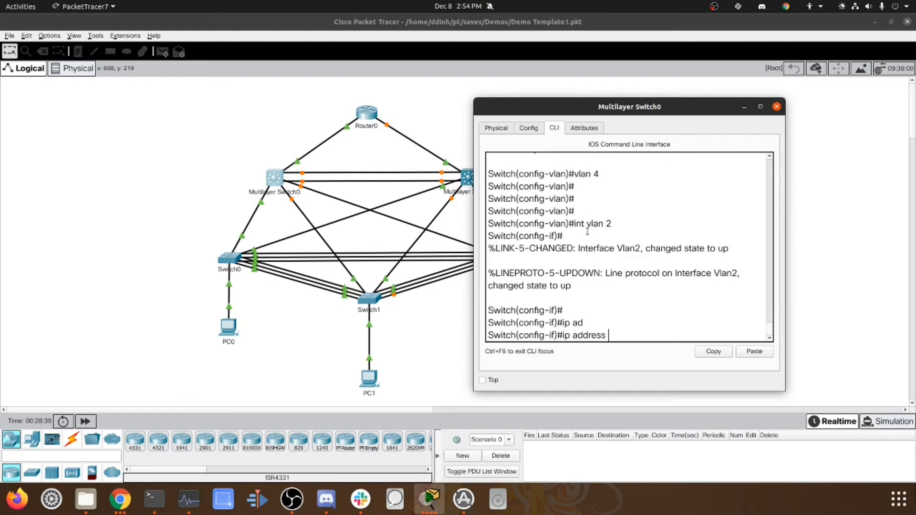
type("192.168.10.254 25")
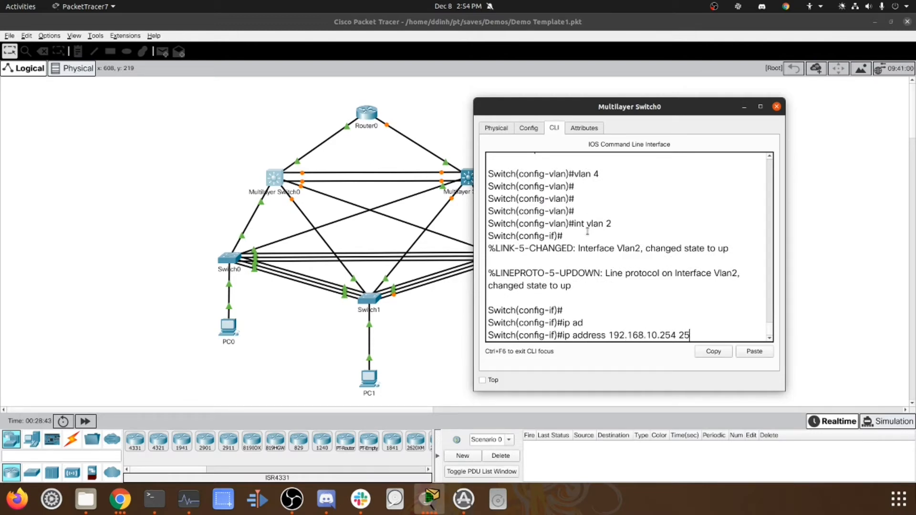
type("5.255.255.0")
key("Return")
key("Return")
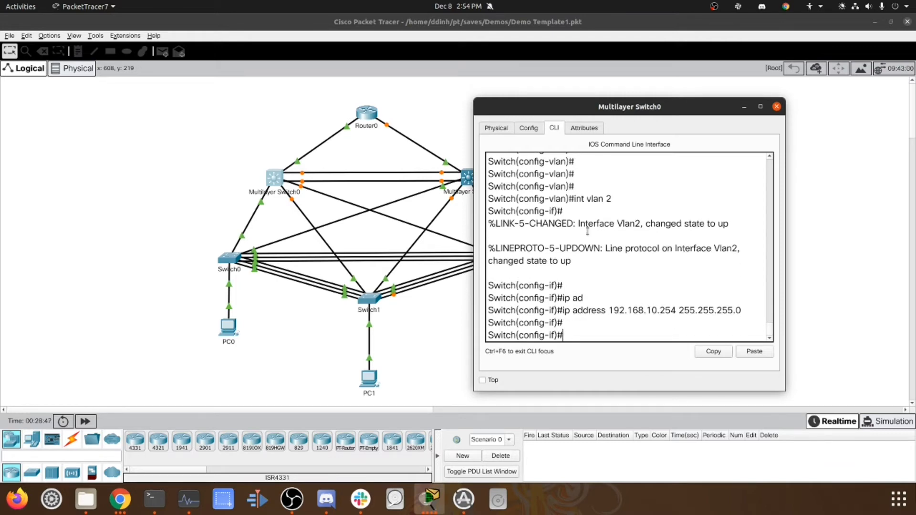
Configure the VLAN 3 interface on Multilayer Switch0 with IP address 172.16.18.254 and mask 255.255.0.0
type("int vlan 3")
key("Return")
key("Return")
key("Return")
type("ip ad")
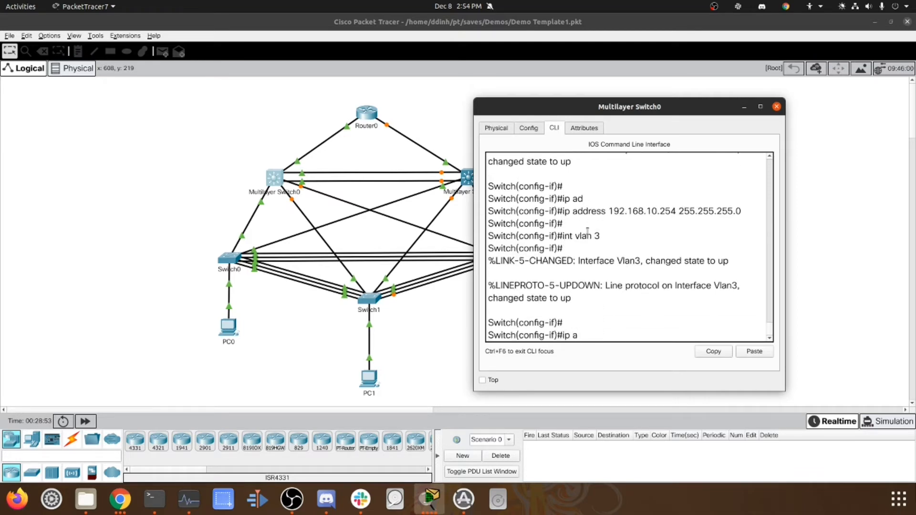
key("Tab")
type("192")
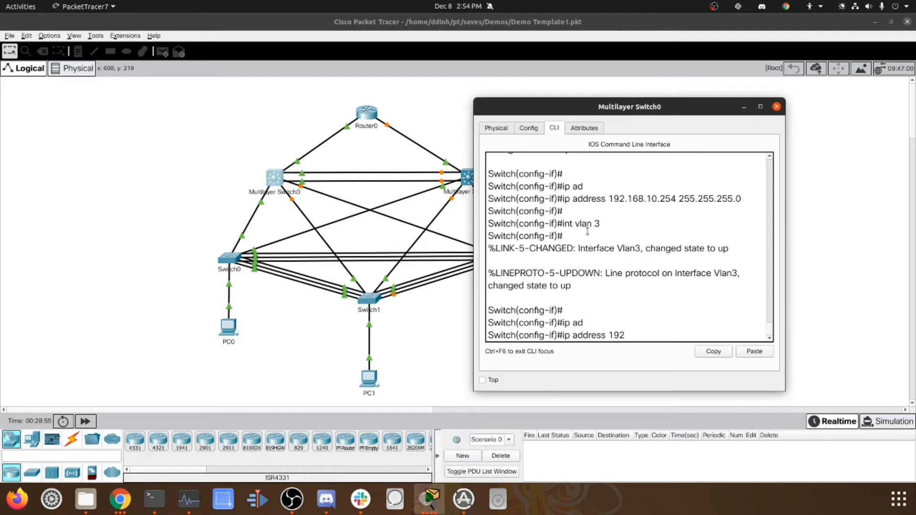
key("BackSpace")
key("BackSpace")
type("72.16.18.254 255.")
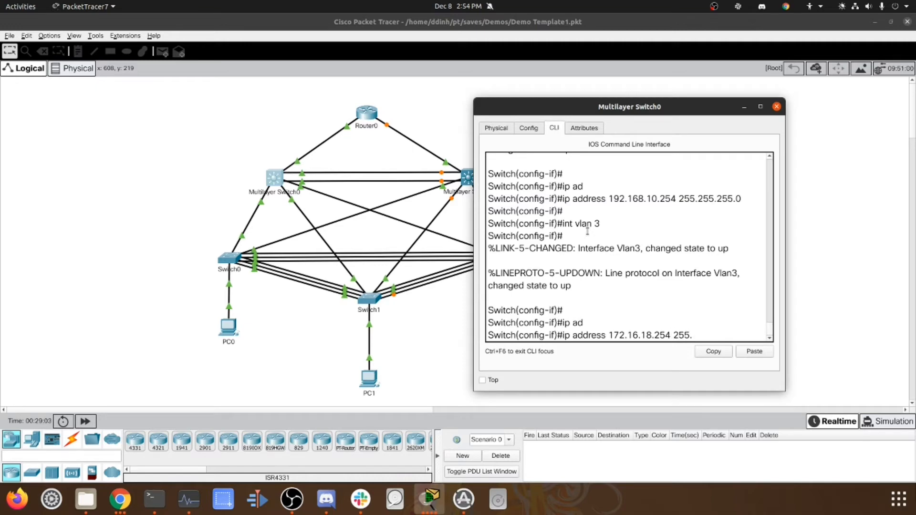
type("255.0.0")
key("Return")
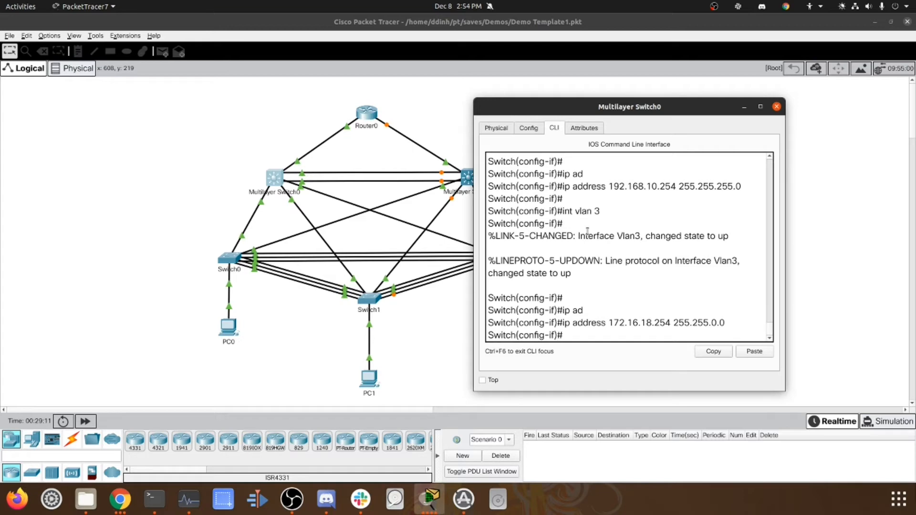
Configure the VLAN 4 interface on Multilayer Switch0 with IP address 10.10.100.254 and mask 255.0.0.0
type("int vlan 4")
key("Return")
key("Return")
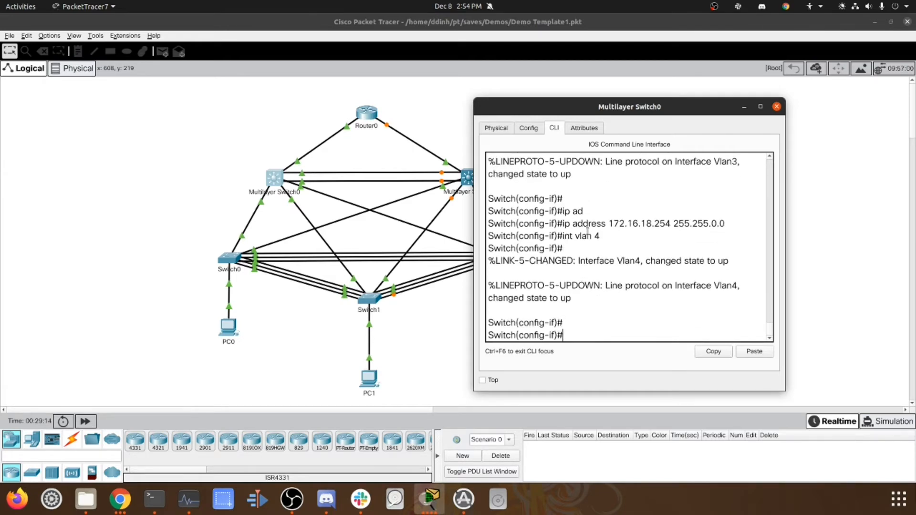
key("Return")
key("Return")
type("ip ad")
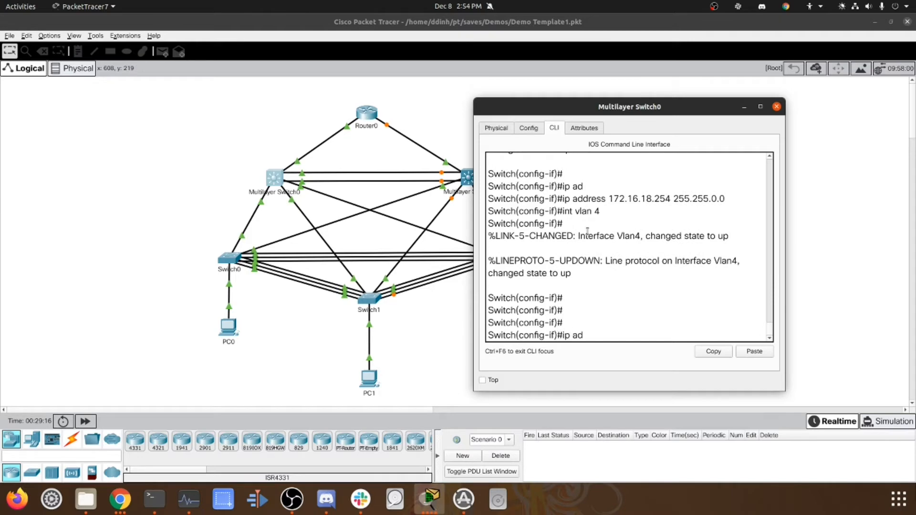
type("d")
key("Tab")
type("10.")
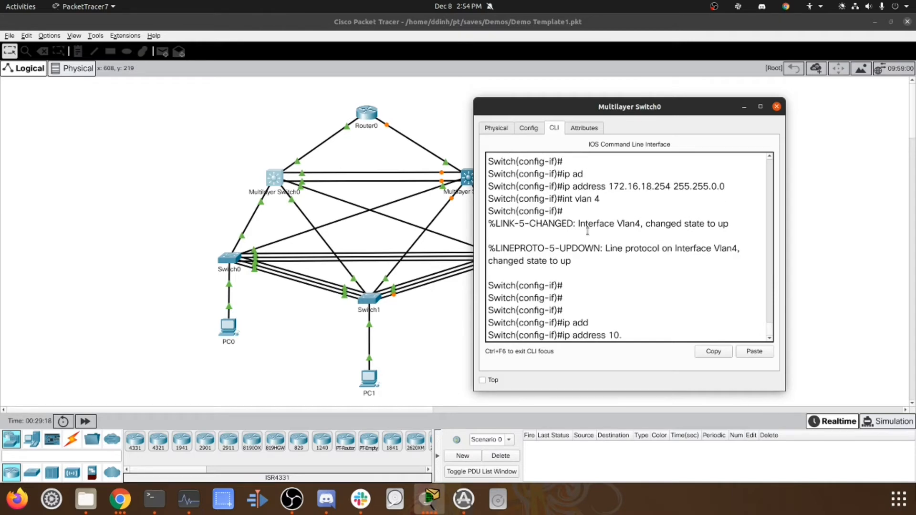
type("10.100.254 255.0.")
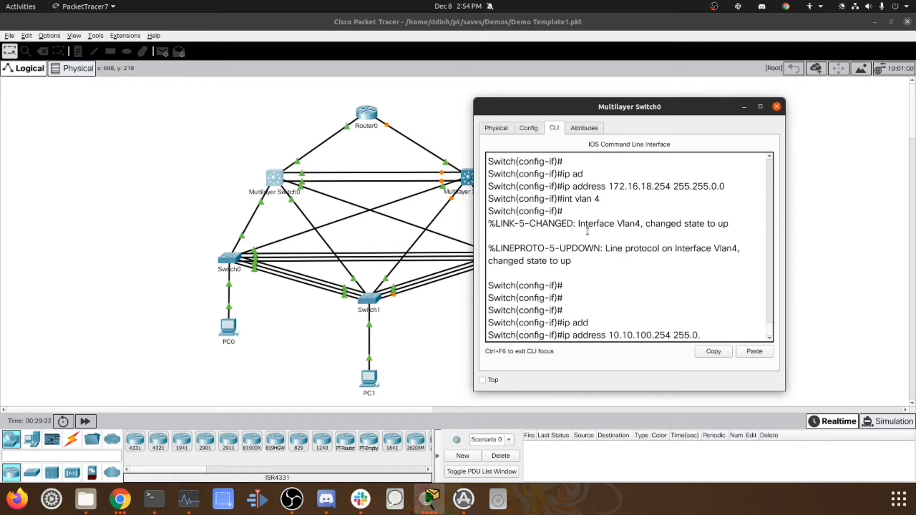
type("0.0")
key("Return")
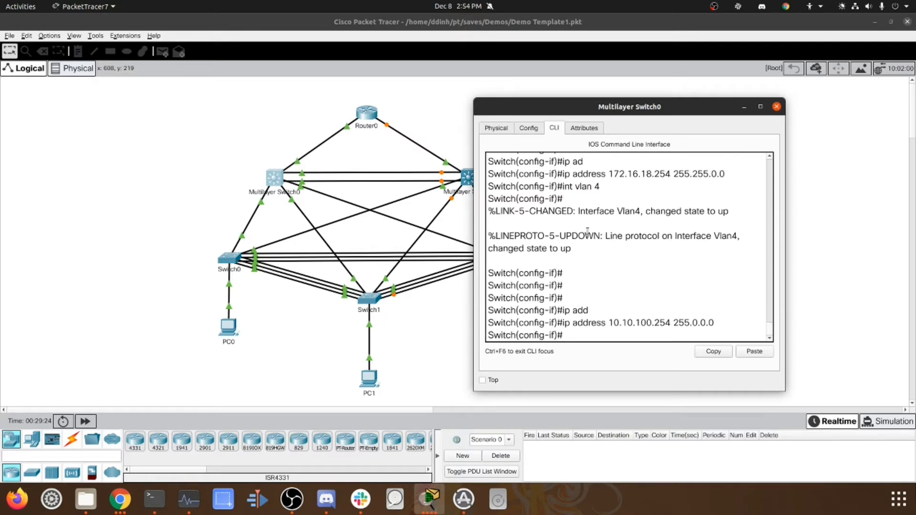
Leave configuration mode on Multilayer Switch0 and return to the privileged EXEC prompt
key("ctrl+z")
key("Return")
key("Return")
key("Return")
key("Return")
key("Return")
key("Return")
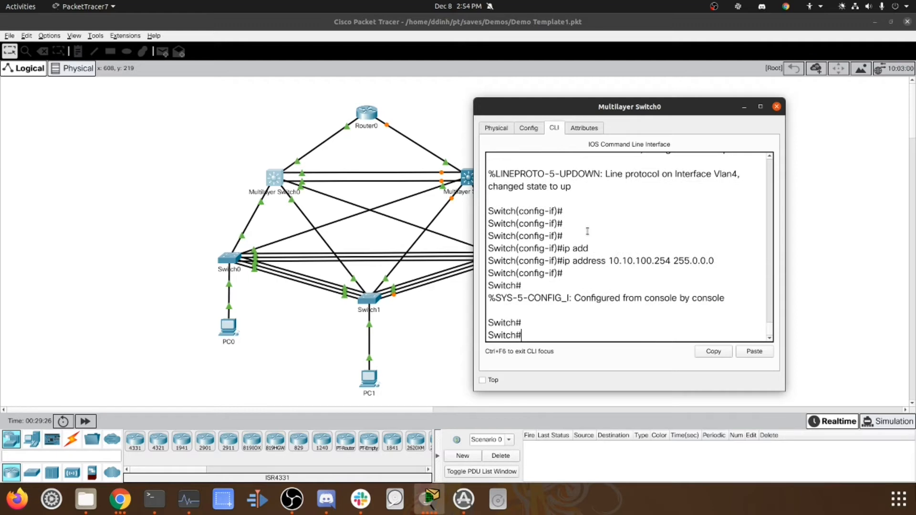
key("Return")
key("Return")
key("Return")
key("Return")
key("Return")
key("Return")
key("Return")
key("Return")
key("Return")
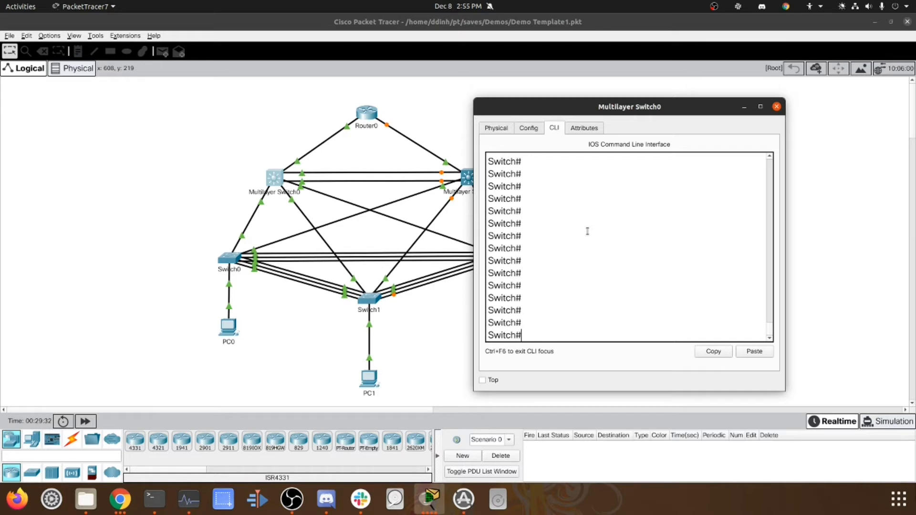
Show the brief IP interface summary on Multilayer Switch0 and examine the VLAN 2, 3 and 4 addresses
type("int ip int br")
key("Return")
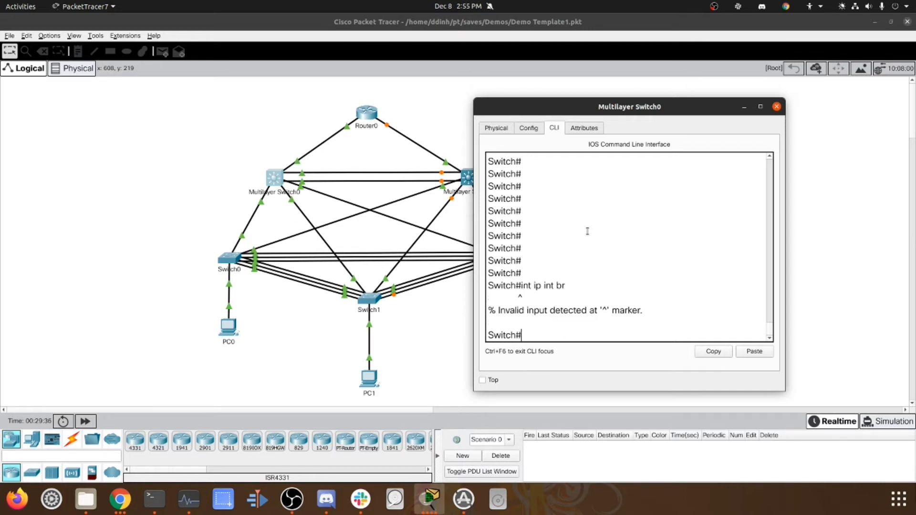
key("BackSpace")
type("int")
key("BackSpace")
key("BackSpace")
key("BackSpace")
type("show ip int br")
key("Return")
key("Return")
key("Return")
key("Return")
key("Return")
key("Return")
key("Return")
key("Return")
key("Return")
key("Return")
key("Return")
key("Return")
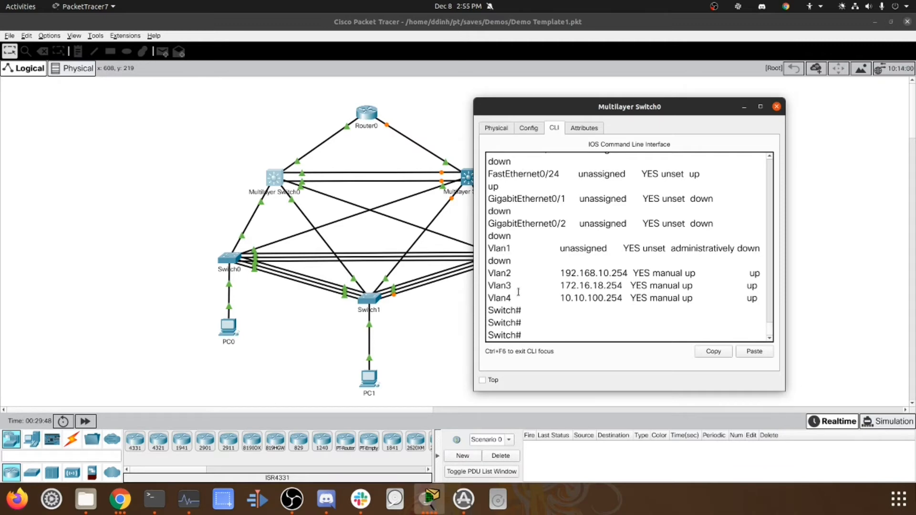
left_click_drag(590, 273, 598, 300)
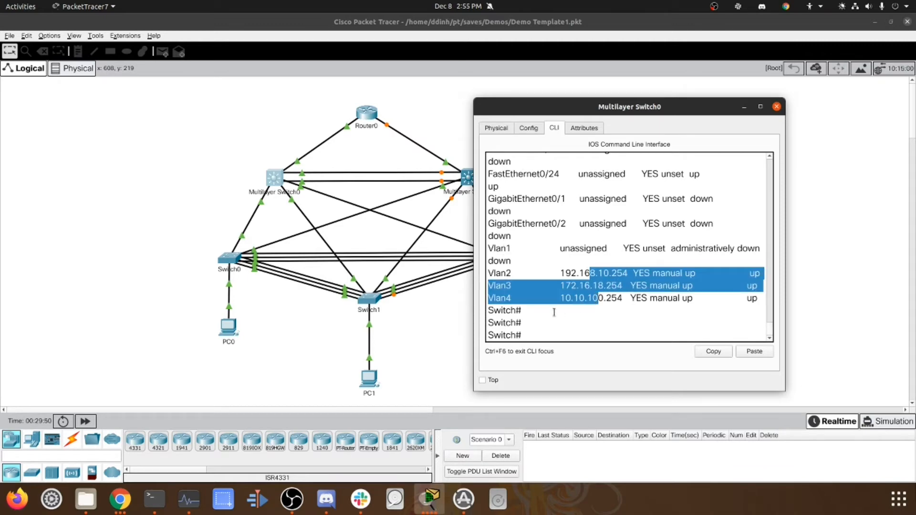
left_click(427, 337)
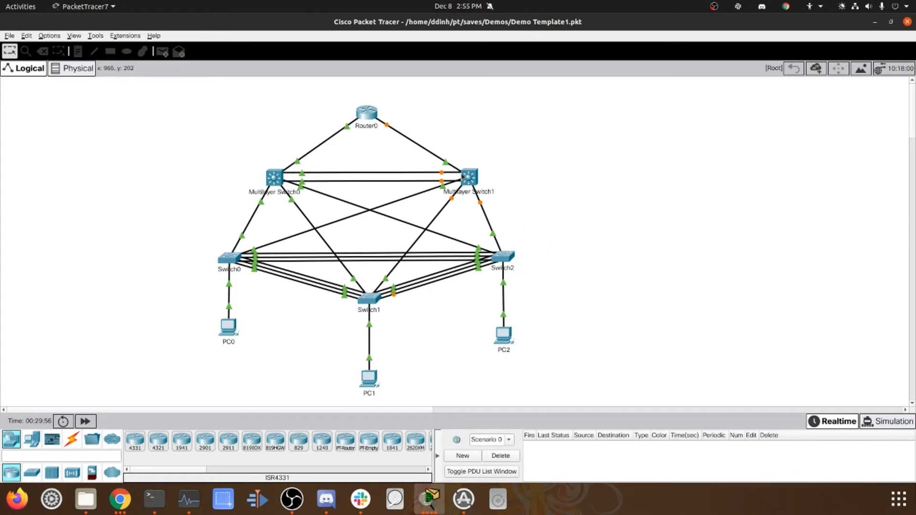
Open the command line of Multilayer Switch1 and enter global configuration mode from privileged EXEC mode
left_click(464, 177)
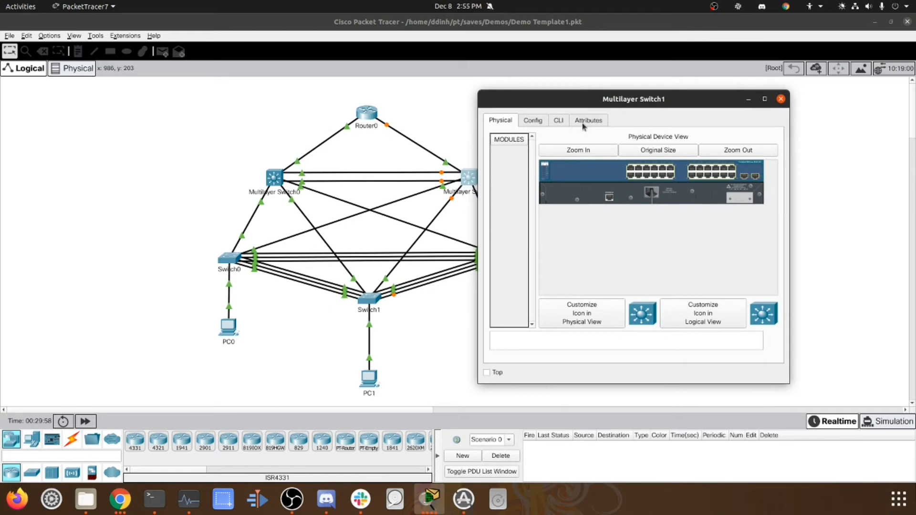
left_click(559, 121)
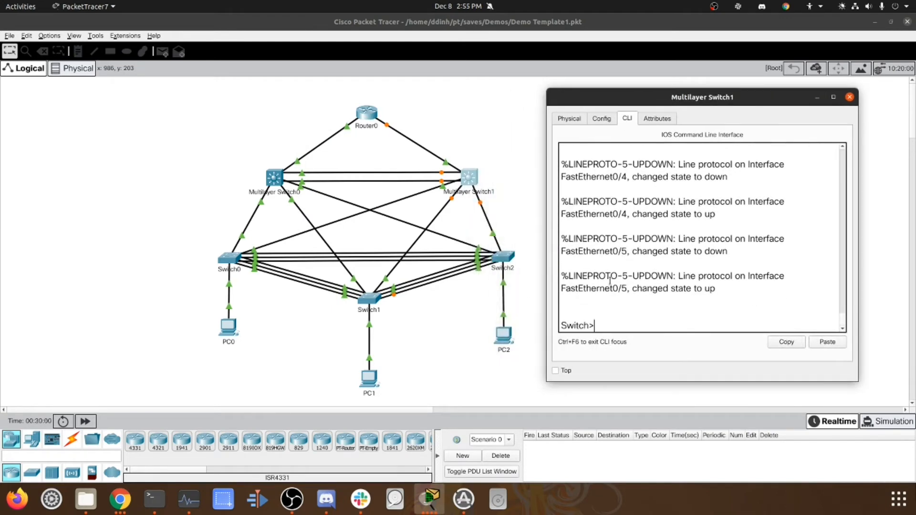
key("Return")
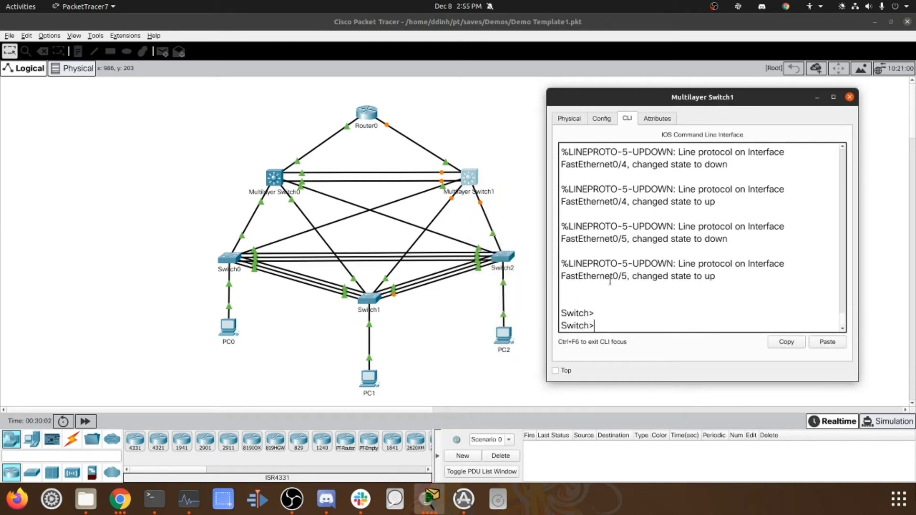
type("conf t")
key("Return")
type("ena")
key("Return")
type("conf t")
key("Return")
Set the trunk encapsulation to dot1q on interface range fa0/1-5 of Multilayer Switch1
type("int range fa")
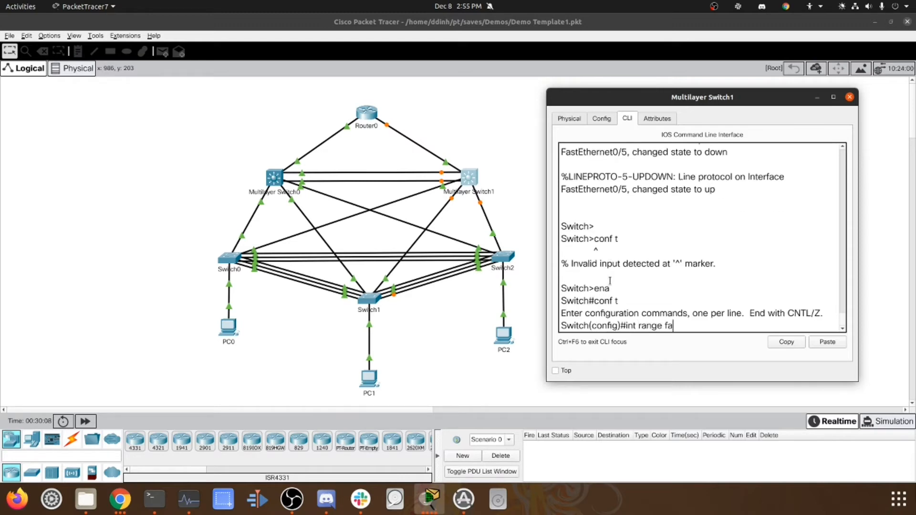
type("0/1-5")
key("Return")
type("swit")
key("Tab")
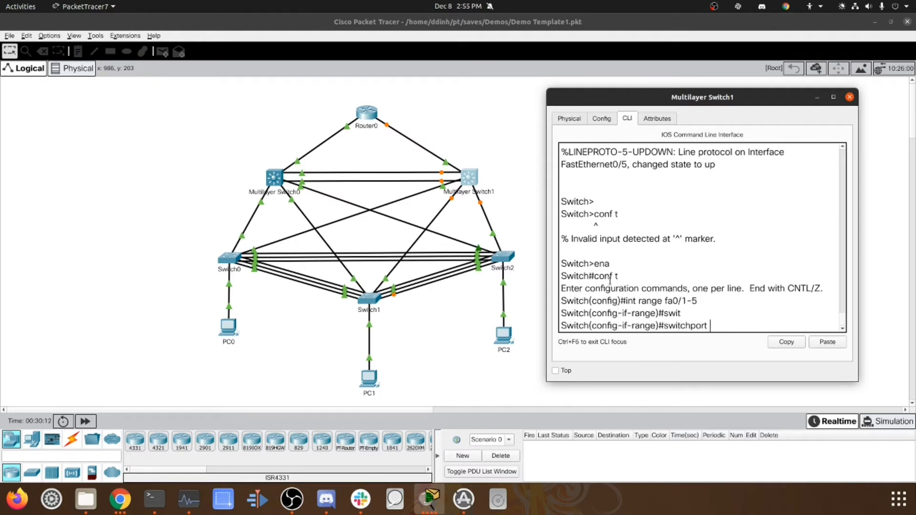
type("tr")
key("Tab")
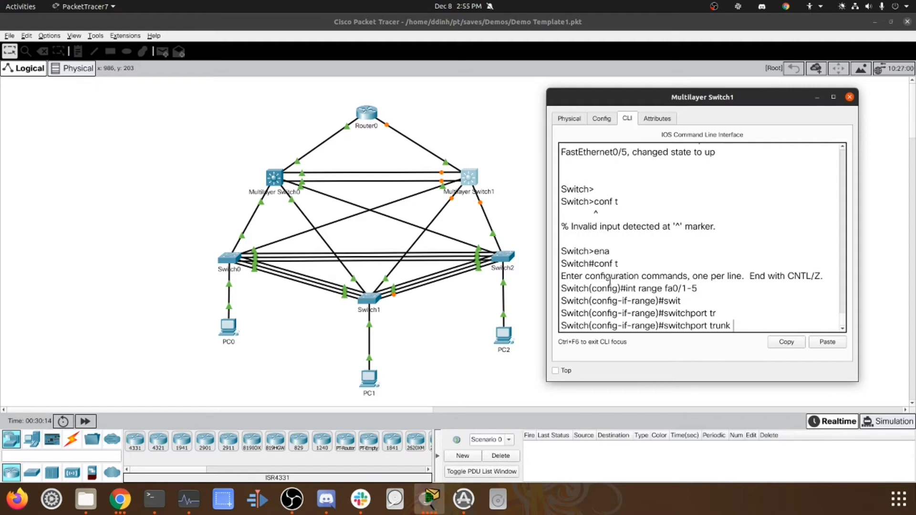
type("en")
key("Tab")
type("do")
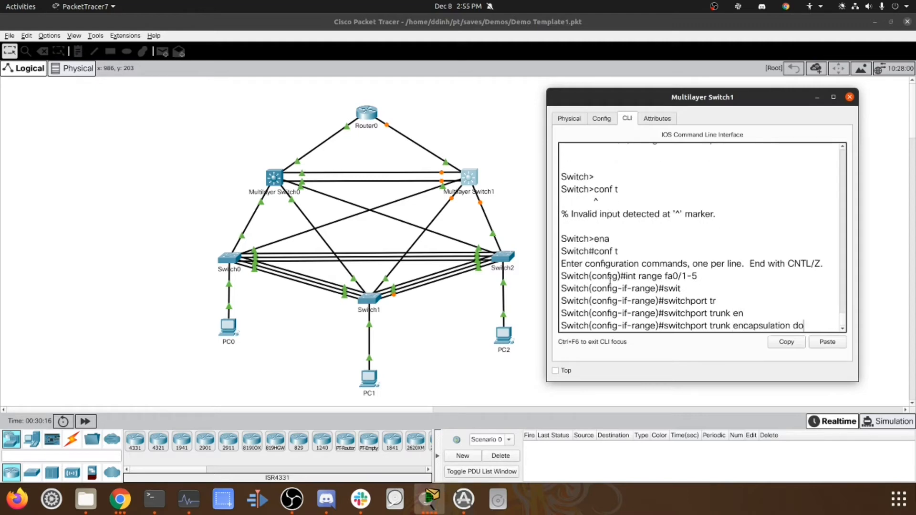
key("Return")
key("Up")
key("Tab")
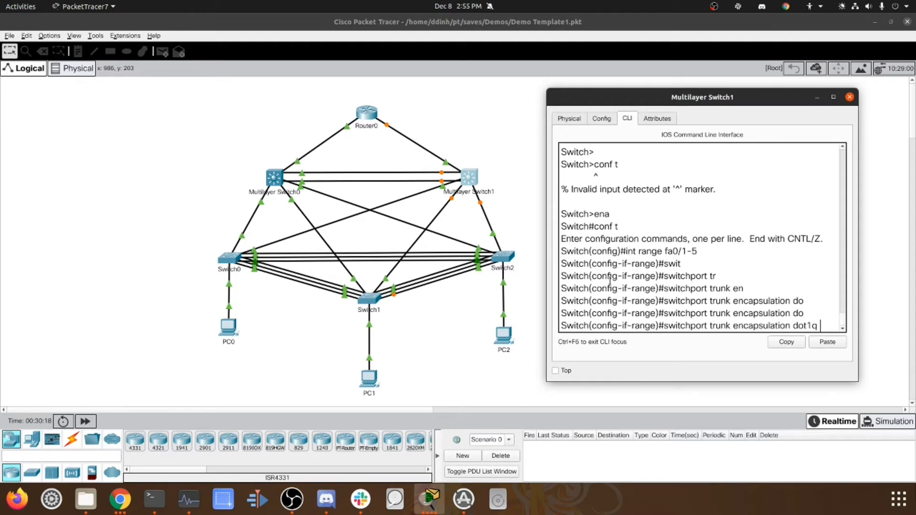
key("Return")
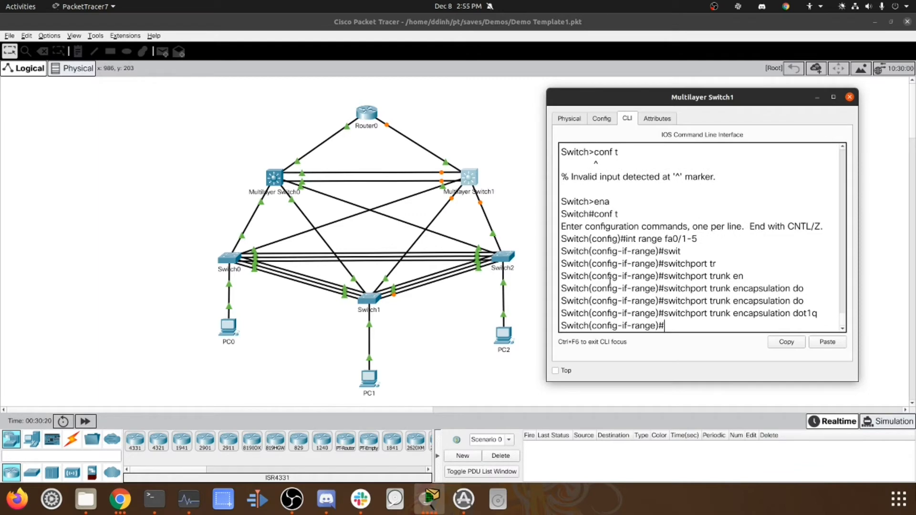
Set the switchport mode to trunk for the fa0/1-5 interface range on Multilayer Switch1
type("swi")
key("Tab")
type("mod")
key("Tab")
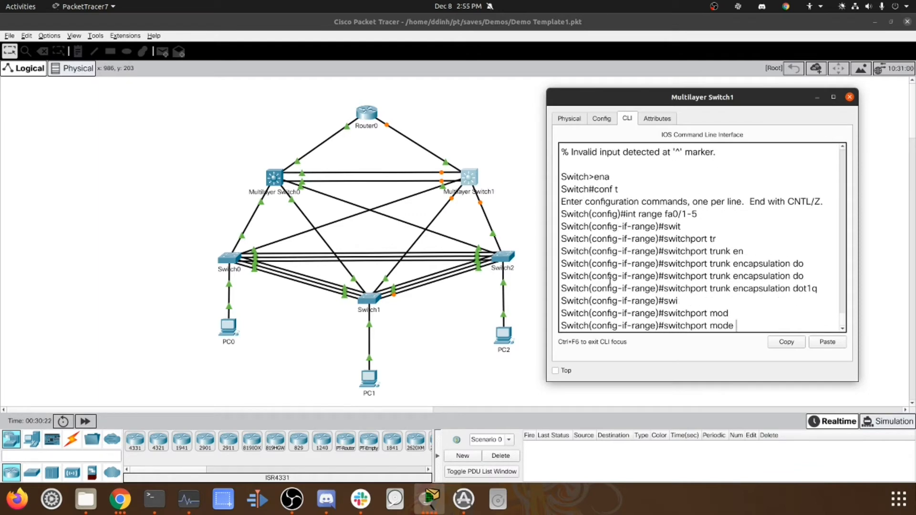
type("tr")
key("Tab")
key("Return")
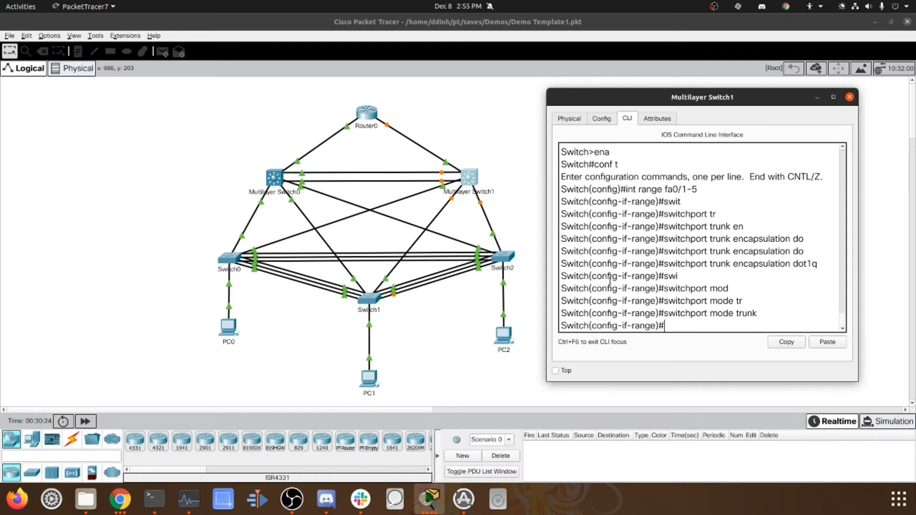
key("Return")
key("Return")
key("Return")
key("Return")
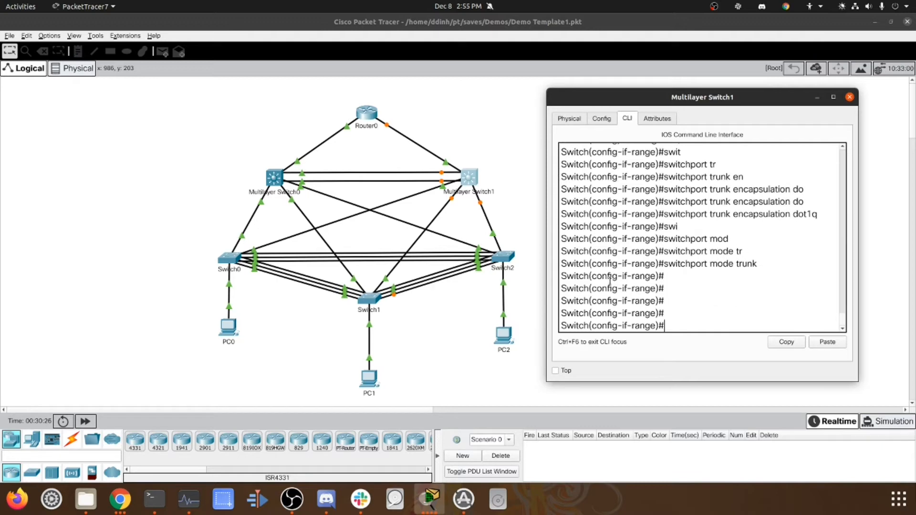
Exit interface range configuration and create VLANs 2, 3 and 4 on Multilayer Switch1
type("ex")
key("Return")
key("Return")
key("Return")
type("vlan")
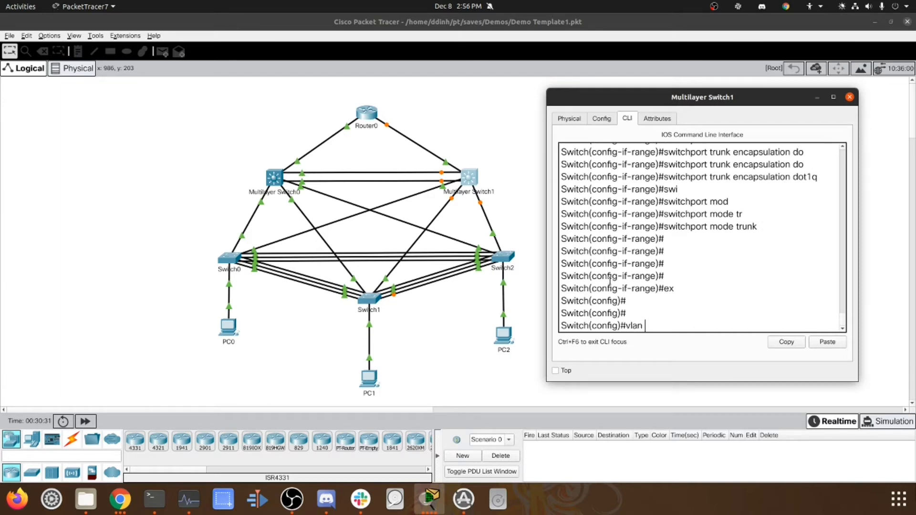
type(" 2")
key("Return")
type("vlan 3")
key("Return")
type("vlan 4")
key("Return")
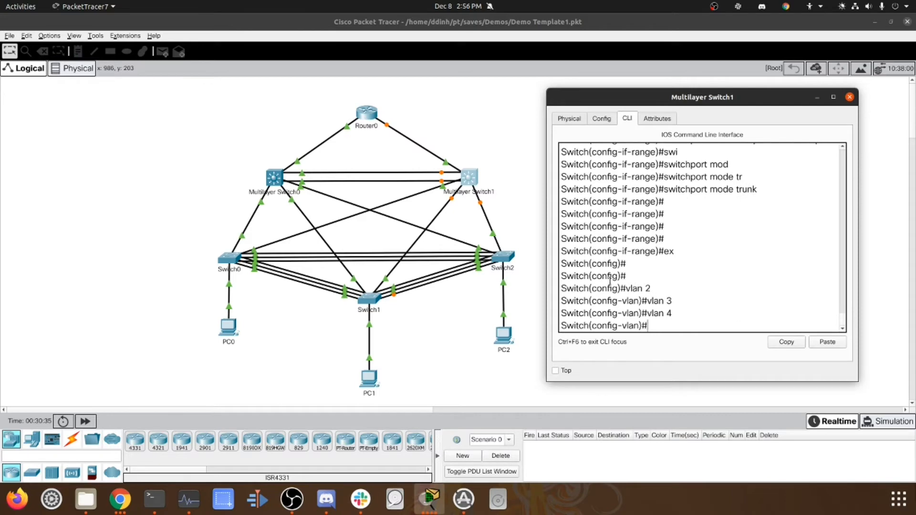
Assign IP address 192.168.10.253 with mask 255.255.255.0 to the VLAN 2 interface of Multilayer Switch1
key("Return")
type("int vlan")
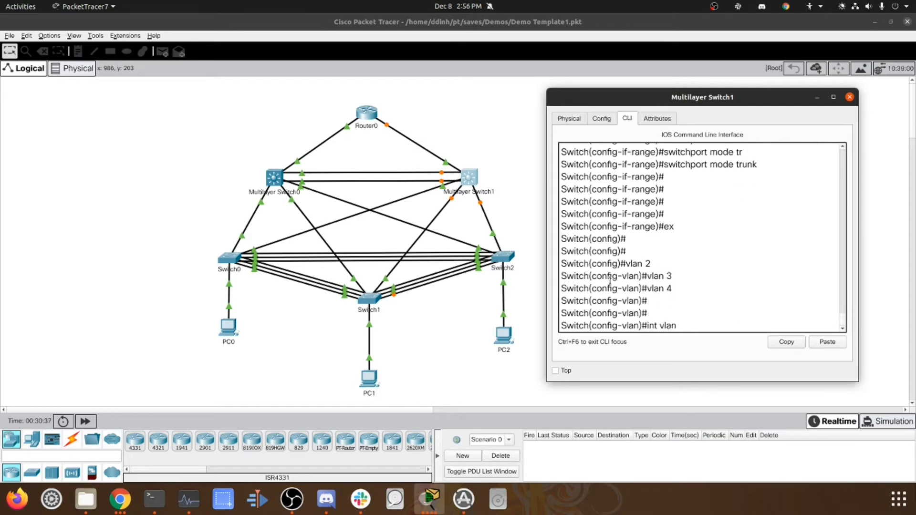
type(" 2")
key("Return")
key("Return")
key("Return")
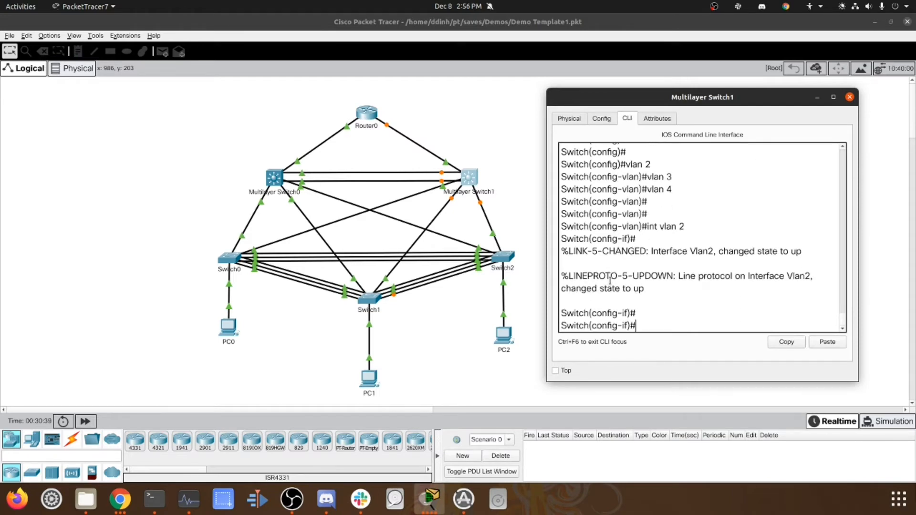
type("ip add")
key("Tab")
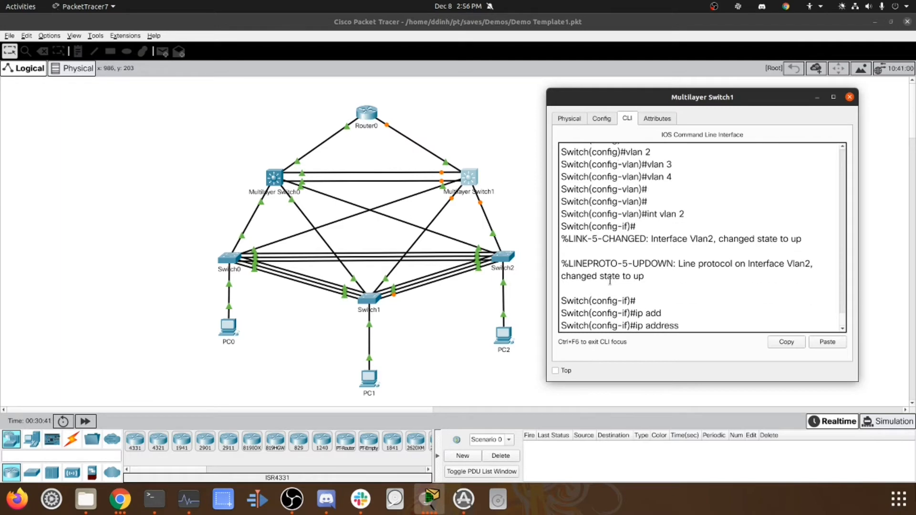
type("192.168.10.253 255")
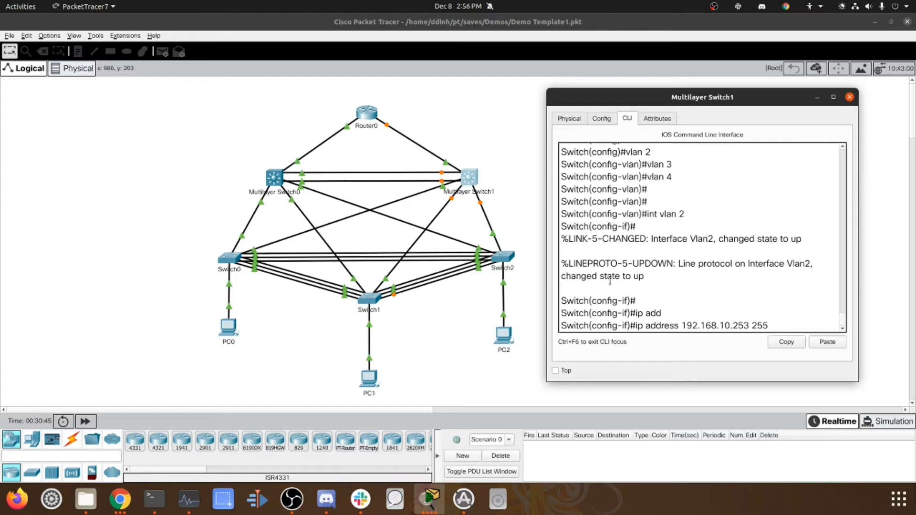
type(".255.255.0")
key("Return")
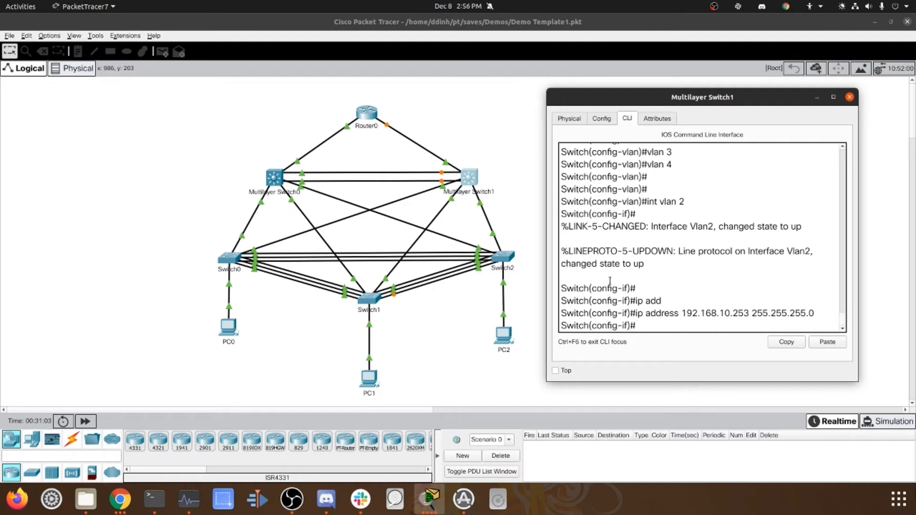
key("Return")
key("Return")
Assign IP address 172.16.18.253 with mask 255.255.0.0 to the VLAN 3 interface of Multilayer Switch1
type("int vlan 3")
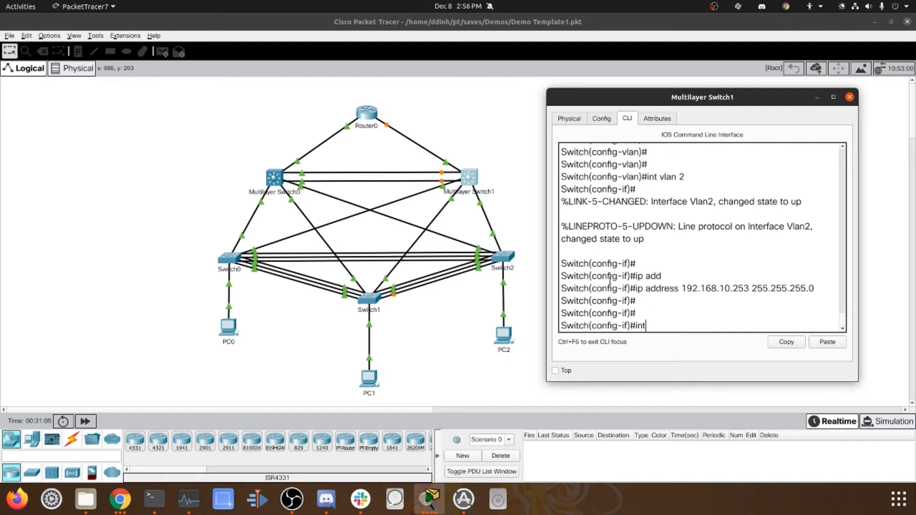
key("Return")
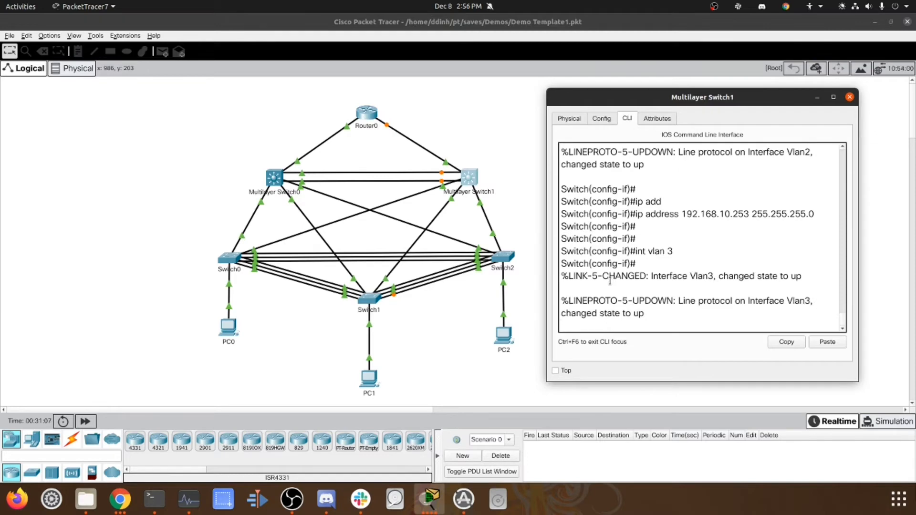
key("Return")
type("ip add")
key("Tab")
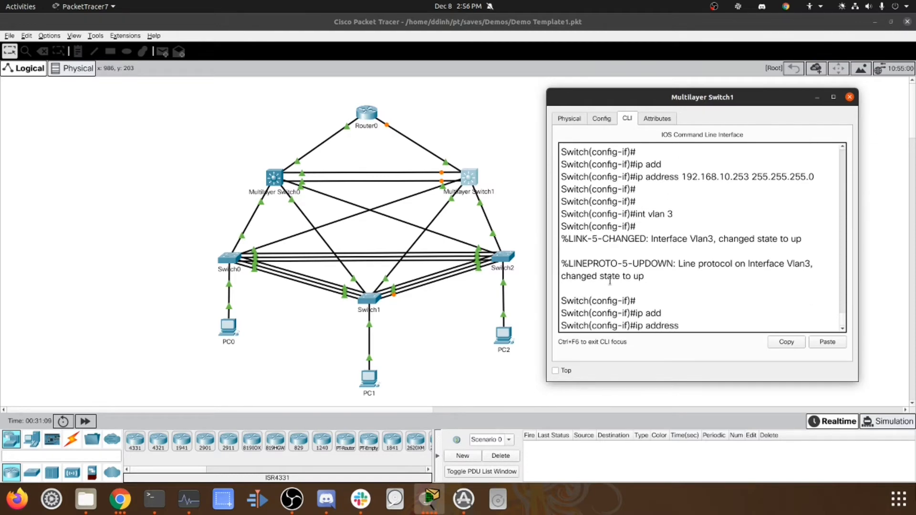
type("17")
type("16.4")
key("BackSpace")
type("18.253 255.255.0.0")
key("Return")
key("Return")
key("Return")
Assign IP address 10.10.100.253 with mask 255.0.0.0 to the VLAN 4 interface of Multilayer Switch1
type("int vlan 4")
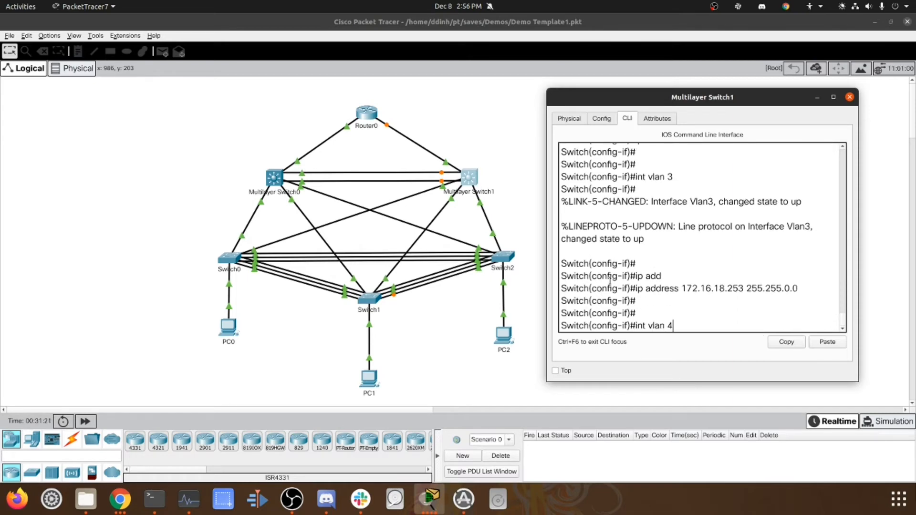
key("Return")
key("Return")
key("Return")
type("ip add")
key("Tab")
type("10.10.100.254")
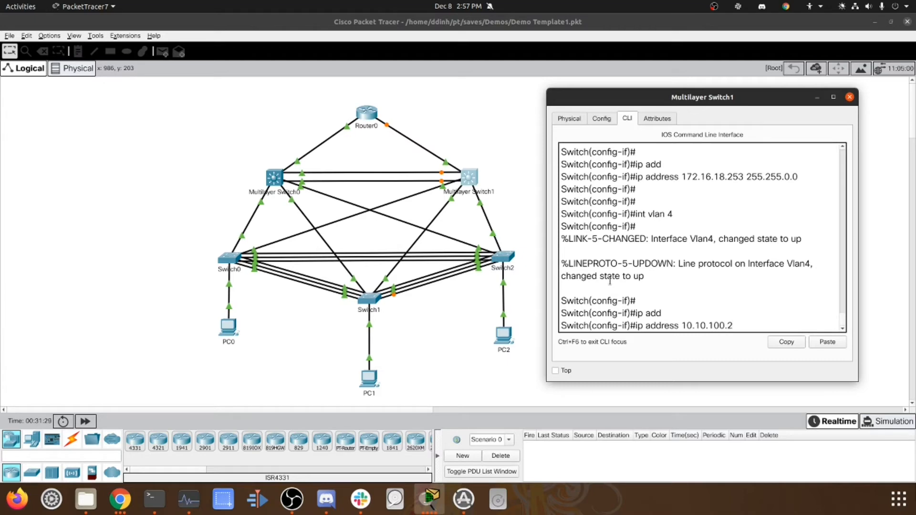
key("BackSpace")
type("3 255.0.0.0")
key("Return")
key("Return")
key("Return")
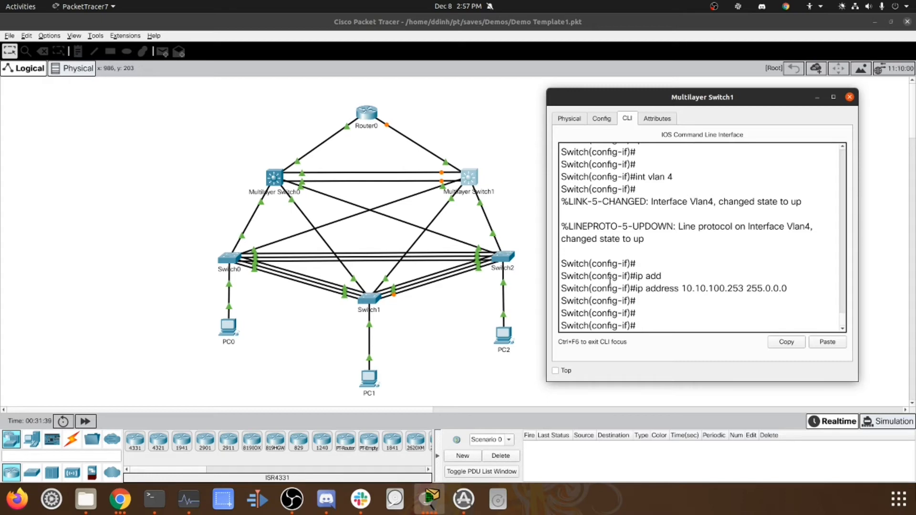
Return to privileged EXEC mode and check the VLAN interface addresses in the brief IP interface summary of Multilayer Switch1
key("ctrl+z")
key("Return")
type("show ip int br")
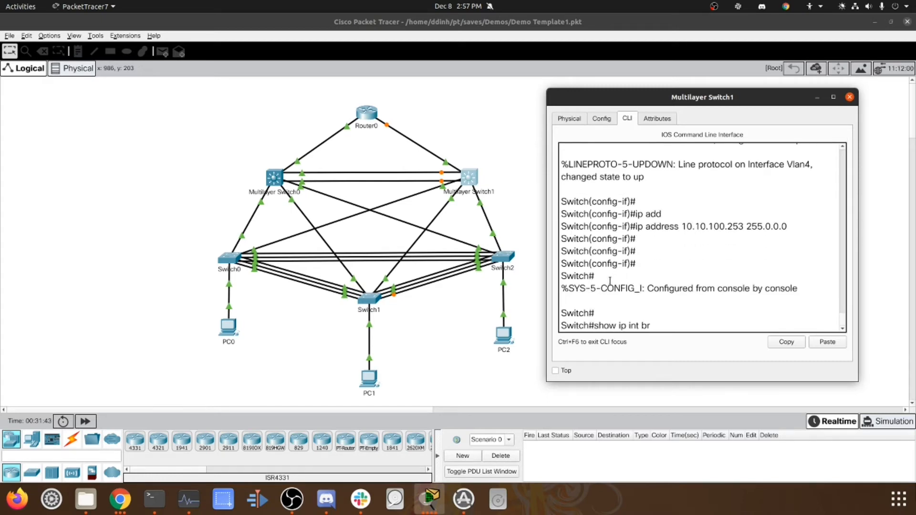
key("Return")
key("Return")
key("Return")
key("Return")
key("Return")
key("Return")
key("Return")
key("Return")
key("Return")
key("Return")
key("Return")
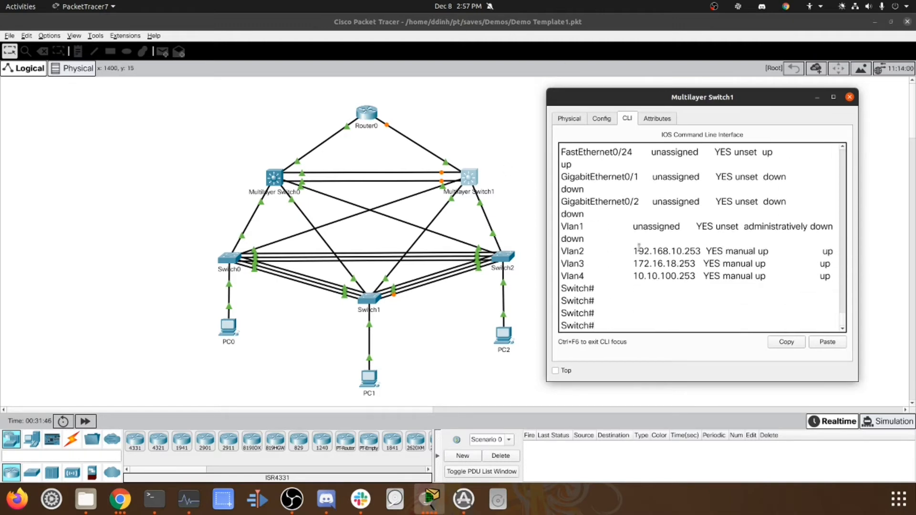
left_click_drag(640, 247, 690, 294)
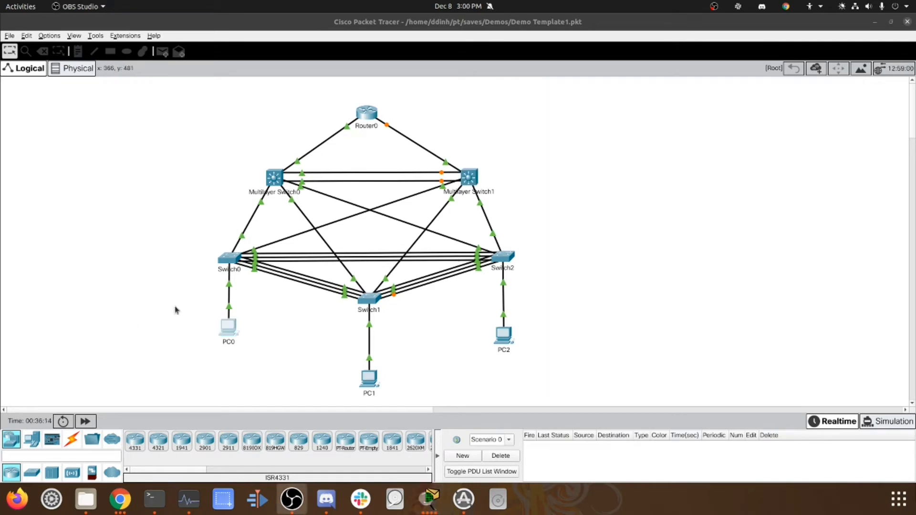
Open the Command Prompt of PC0 and bring up a run of blank prompt lines
left_click(175, 310)
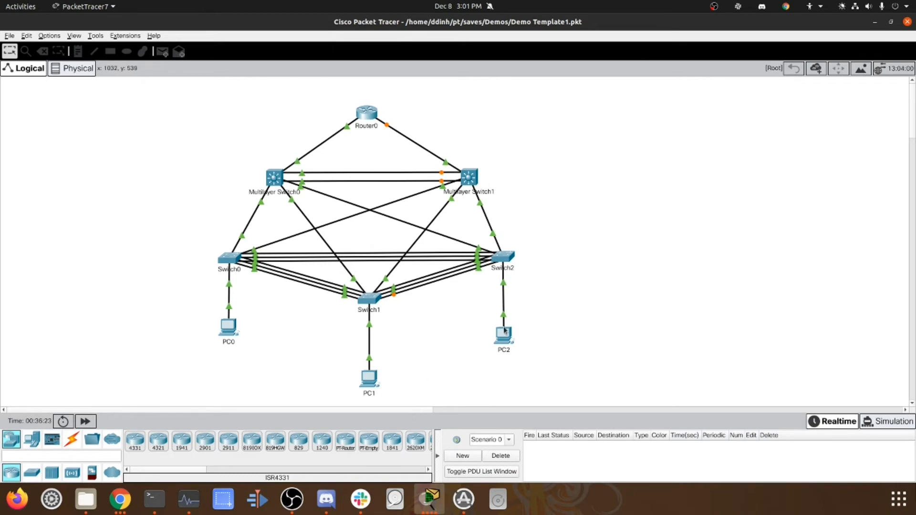
left_click(232, 332)
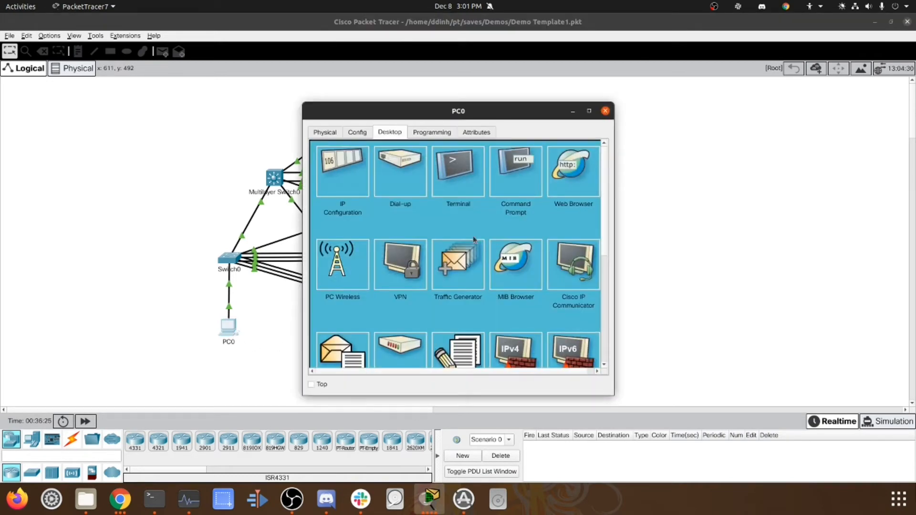
left_click(539, 158)
key("Return")
key("Return")
key("Return")
key("Return")
key("Return")
key("Return")
key("Return")
key("Return")
key("Return")
key("Return")
key("Return")
key("Return")
key("Return")
key("Return")
key("Return")
key("Return")
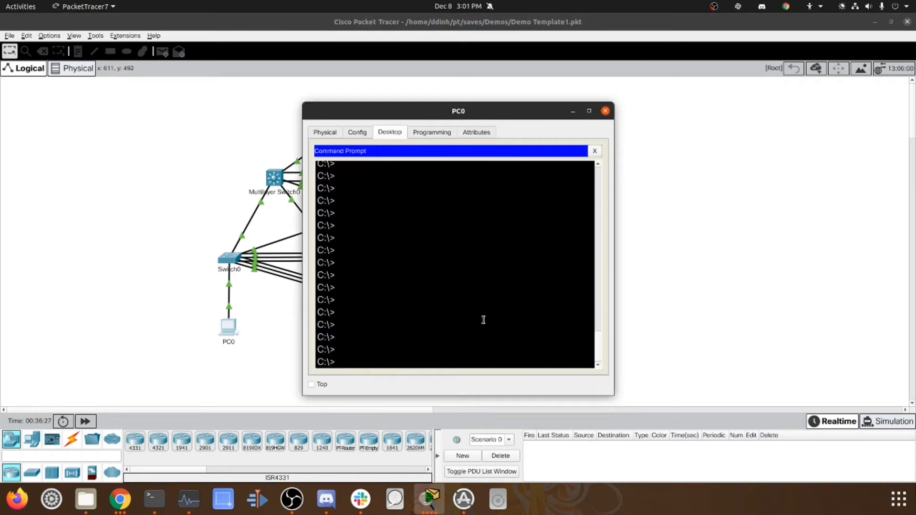
Move the PC0 window clear of the topology and ping 192.168.10.254 from PC0
left_click_drag(475, 117, 733, 109)
left_click(731, 277)
type("ping ")
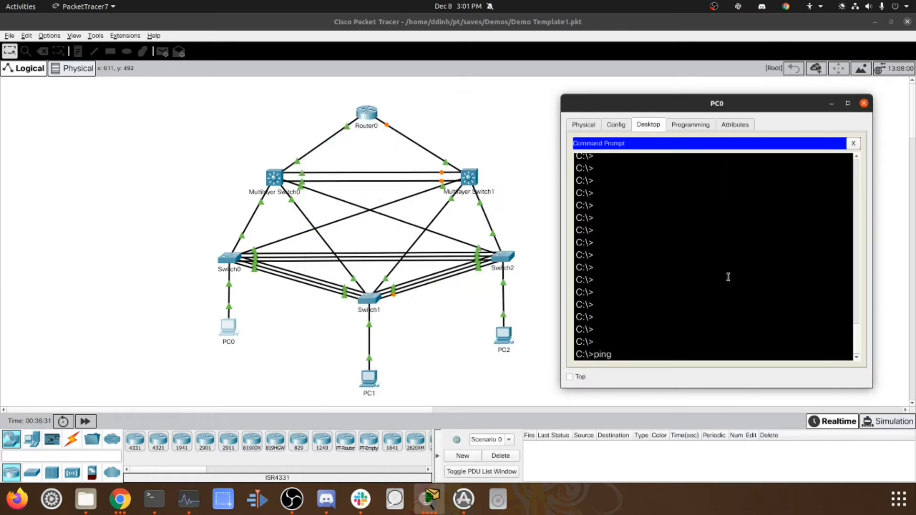
type("192.168.10.25")
key("Return")
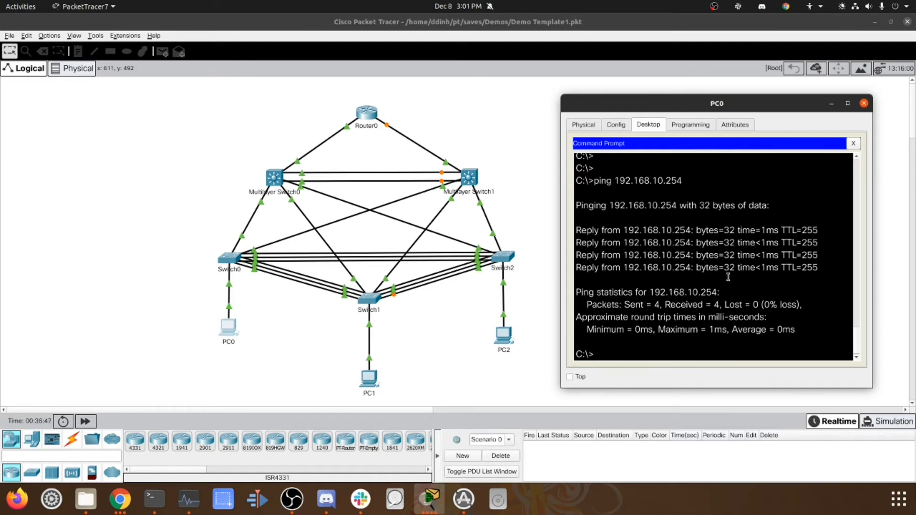
Ping Multilayer Switch1's VLAN 2 interface at 192.168.10.253 from PC0
key("Up")
key("BackSpace")
type("3")
key("Return")
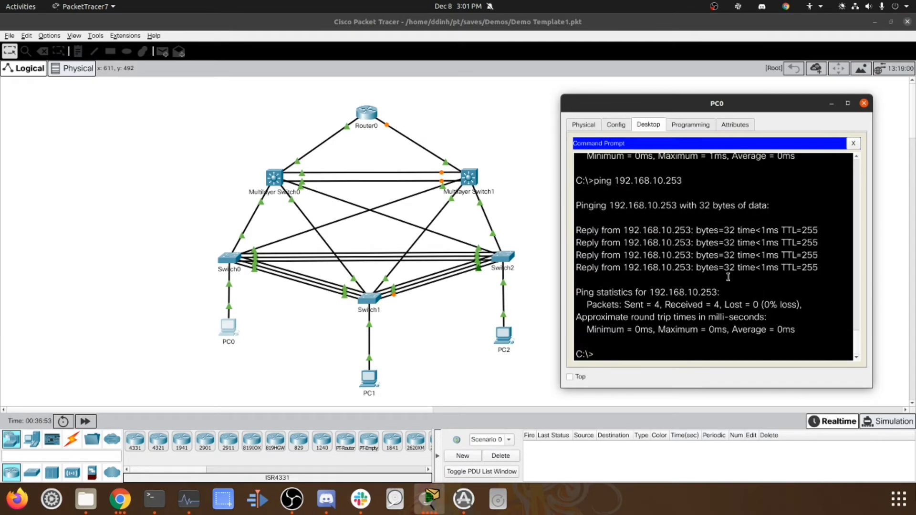
Ping 172.16.18.2 from PC0 to test connectivity to the VLAN 3 network
key("Up")
key("BackSpace")
key("BackSpace")
key("BackSpace")
key("BackSpace")
key("BackSpace")
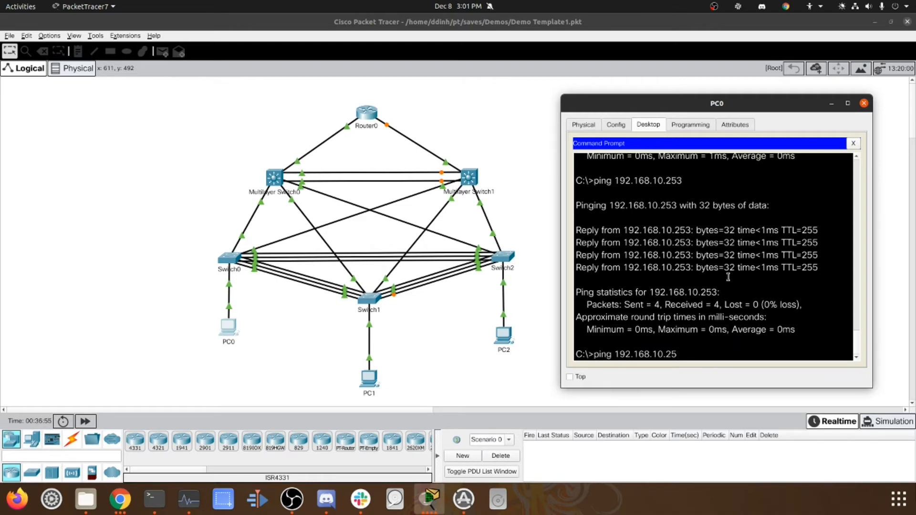
key("BackSpace")
key("BackSpace")
key("BackSpace")
key("BackSpace")
key("BackSpace")
key("BackSpace")
key("BackSpace")
key("BackSpace")
key("BackSpace")
type("172.16.18.2")
key("Return")
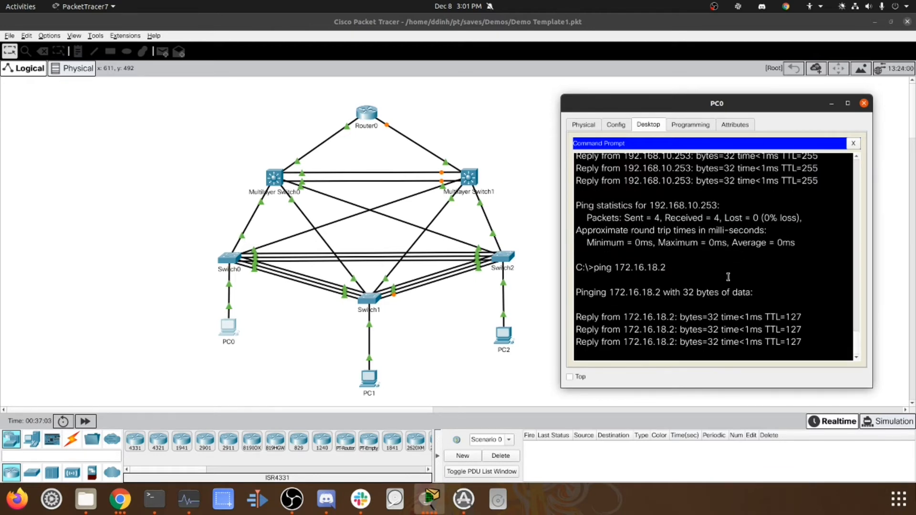
Ping 10.10.100.2 from PC0 to test connectivity to the VLAN 4 network
key("Up")
key("BackSpace")
key("BackSpace")
key("BackSpace")
key("BackSpace")
key("BackSpace")
key("BackSpace")
key("BackSpace")
key("BackSpace")
key("BackSpace")
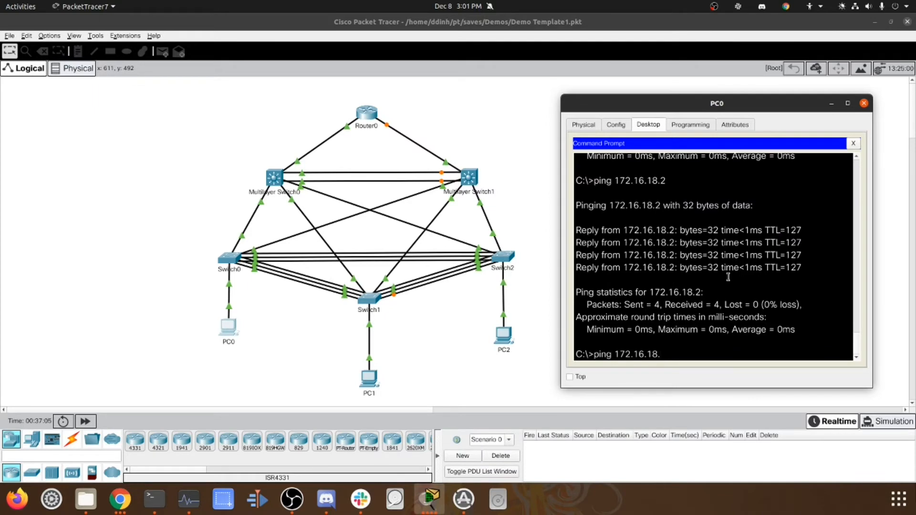
key("BackSpace")
key("BackSpace")
type("10.100")
key("BackSpace")
type(".100.2")
key("Return")
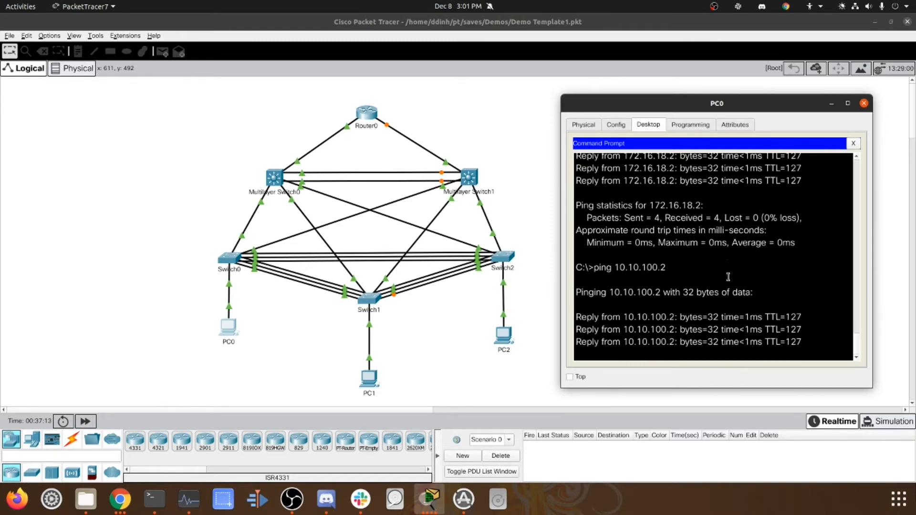
Open PC1's Command Prompt, move its window clear of the topology, and ping 192.168.10.2
left_click(370, 379)
left_click_drag(522, 114, 727, 92)
left_click(726, 156)
type("ping 192")
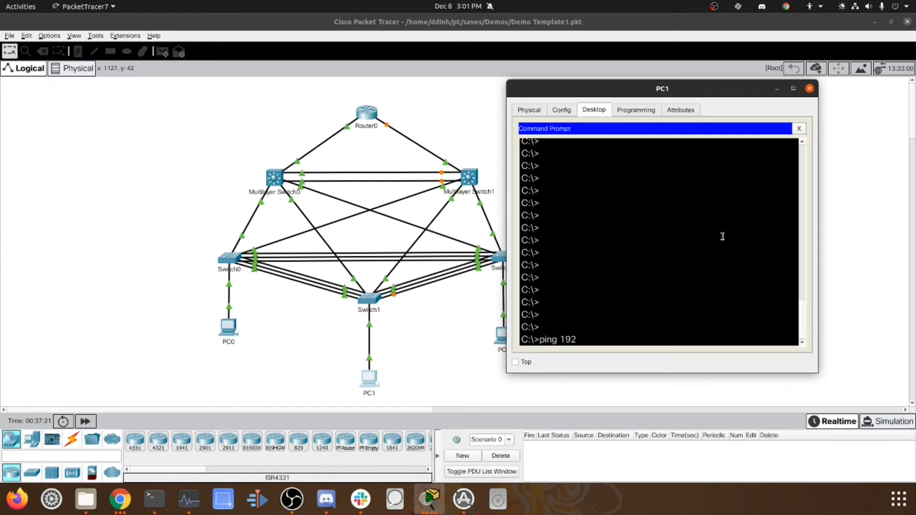
type(".168.10.2")
key("Return")
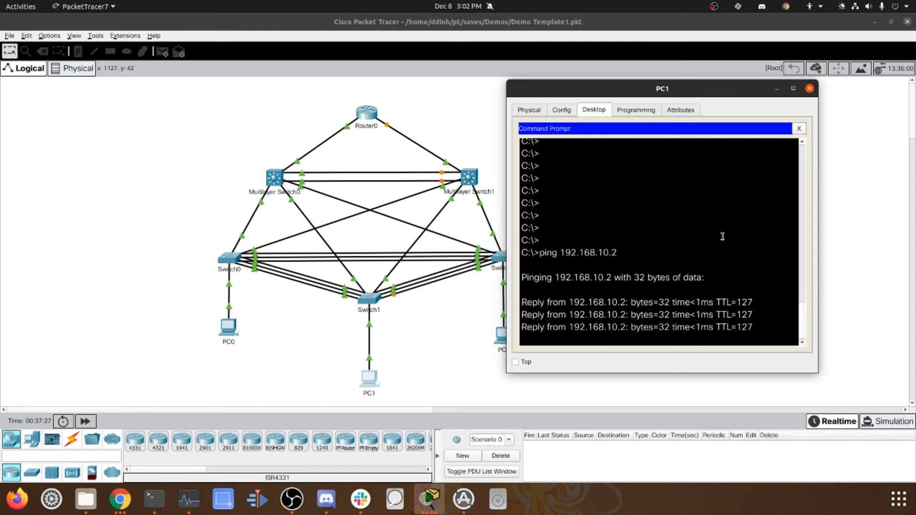
Ping 10.10.100.2 from PC1 to test connectivity to the VLAN 4 network
key("Up")
key("BackSpace")
key("BackSpace")
key("BackSpace")
key("BackSpace")
key("BackSpace")
key("BackSpace")
key("BackSpace")
key("BackSpace")
key("BackSpace")
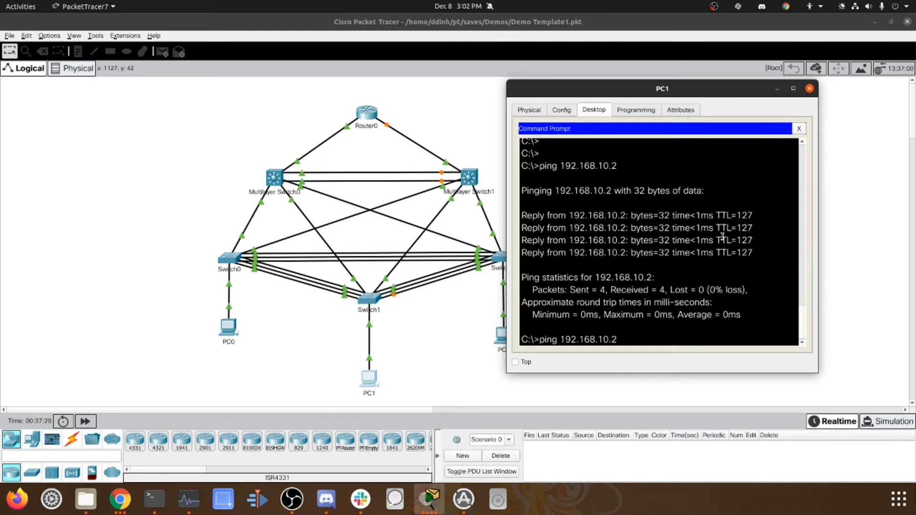
key("BackSpace")
key("BackSpace")
key("BackSpace")
type("10.10.100.2")
key("Return")
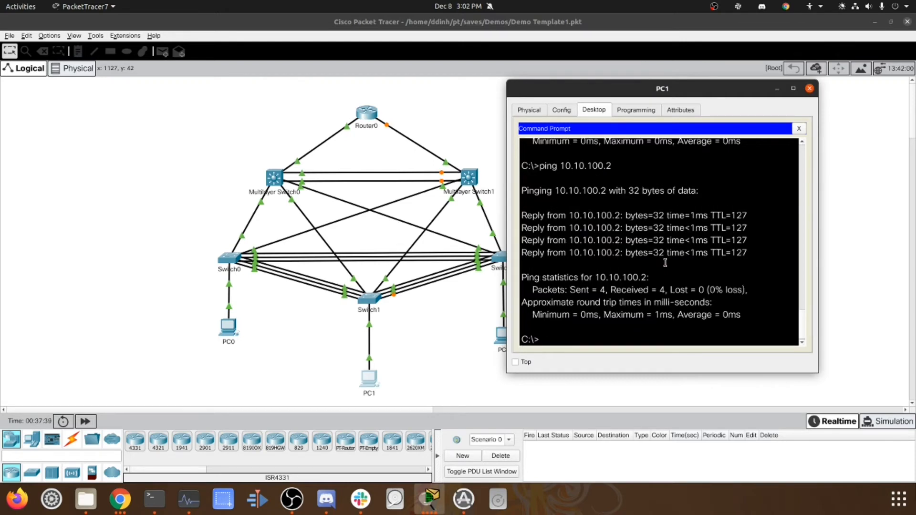
Ping the VLAN 3 gateway address 172.16.18.254 from PC1 and return to the topology workspace
key("Up")
key("BackSpace")
key("BackSpace")
key("BackSpace")
key("BackSpace")
key("BackSpace")
key("BackSpace")
key("BackSpace")
key("BackSpace")
key("BackSpace")
key("BackSpace")
key("BackSpace")
type("192.16")
type("8")
key("BackSpace")
key("BackSpace")
key("BackSpace")
key("BackSpace")
key("BackSpace")
key("BackSpace")
key("BackSpace")
type("172.16.18.254")
key("Return")
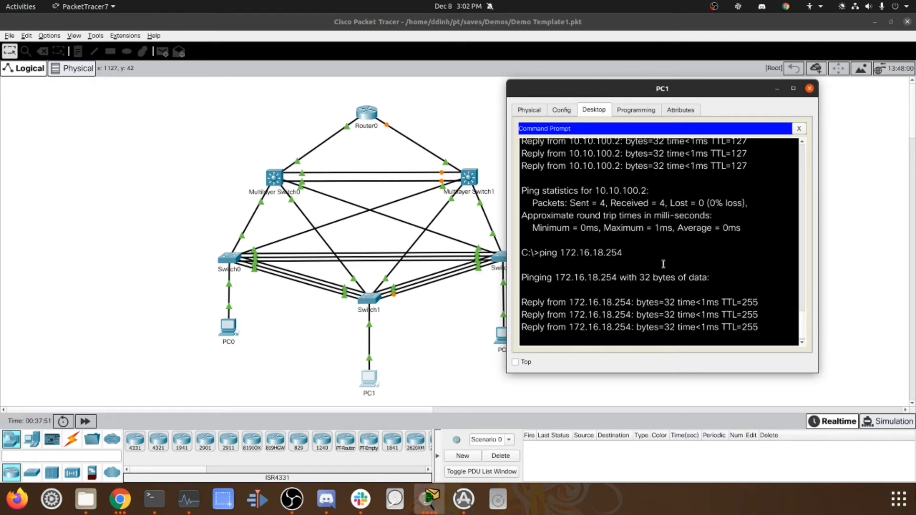
left_click(183, 282)
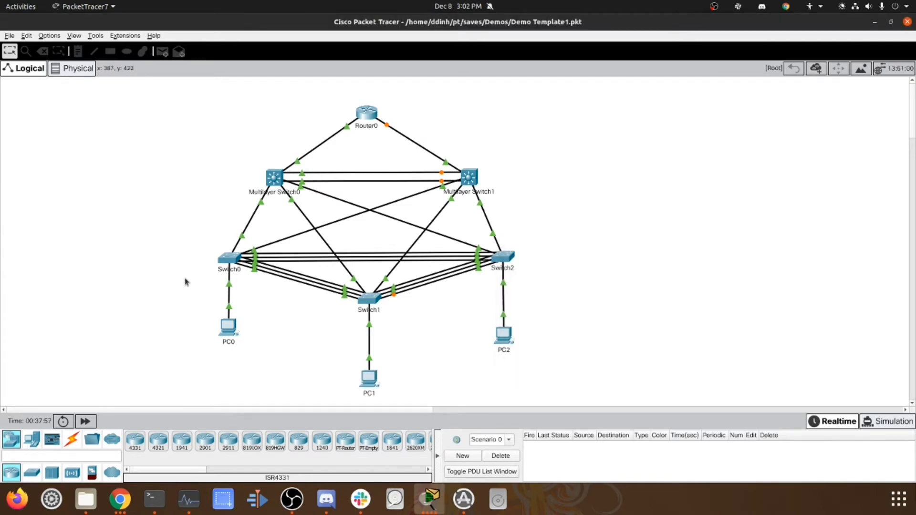
mouse_move(283, 175)
mouse_move(475, 181)
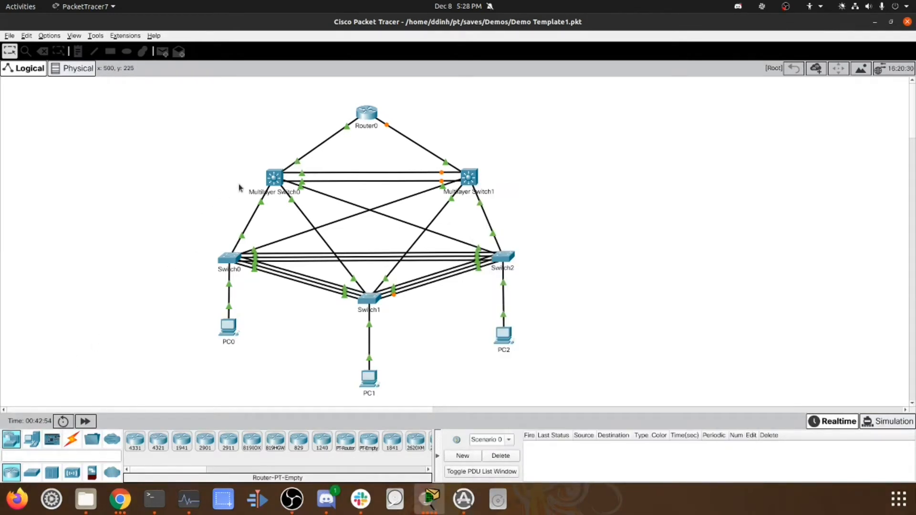
Open Multilayer Switch0's command line and exit global configuration mode to privileged EXEC mode
left_click(275, 182)
key("Return")
key("Return")
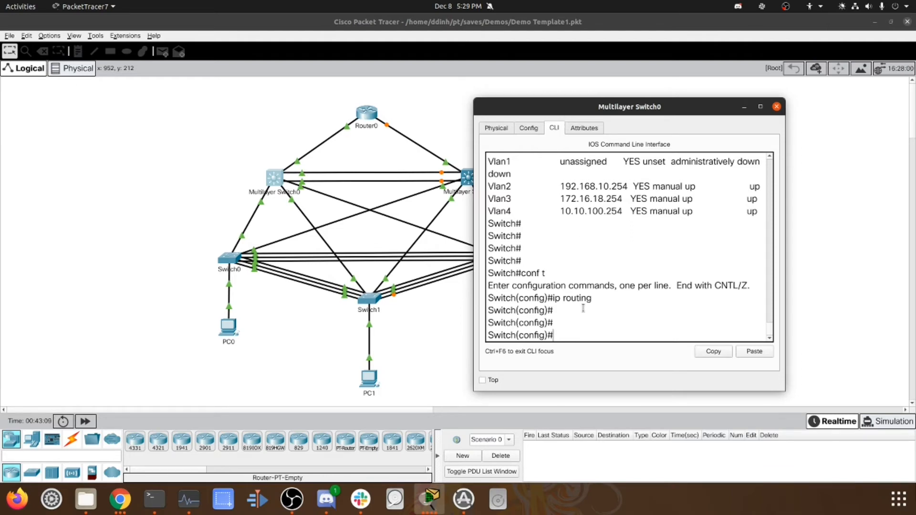
key("Return")
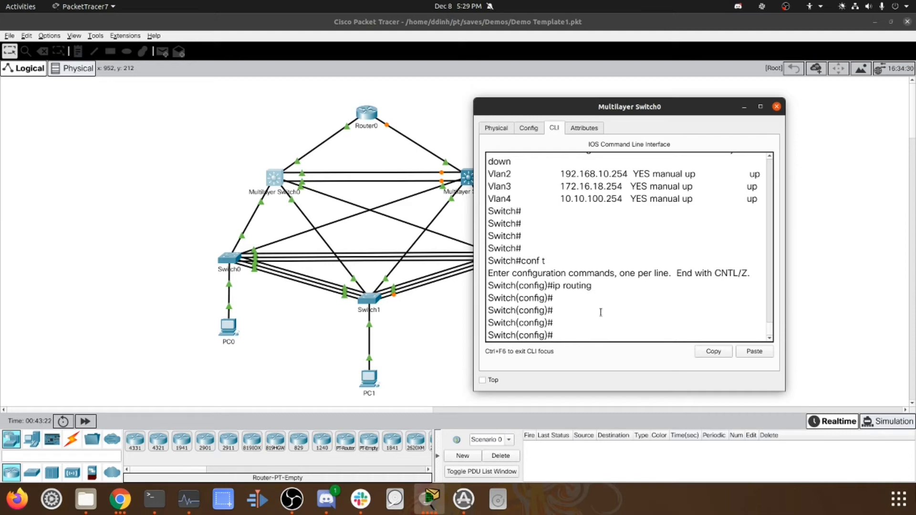
type("ex")
key("Return")
key("Return")
key("Return")
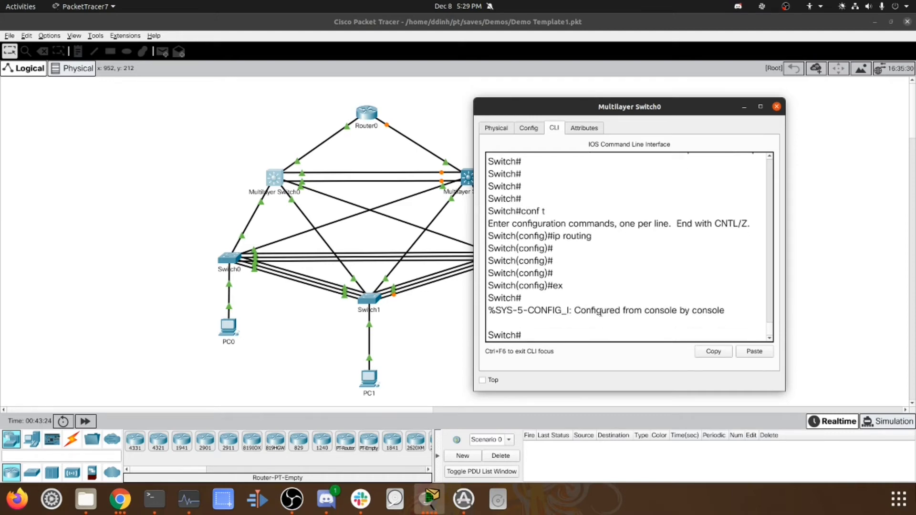
On Multilayer Switch0's VLAN 2 interface, enable HSRP version 2 and give standby group 2 the virtual IP 192.168.10.250
type("conf t")
key("Return")
type("int vlan 2")
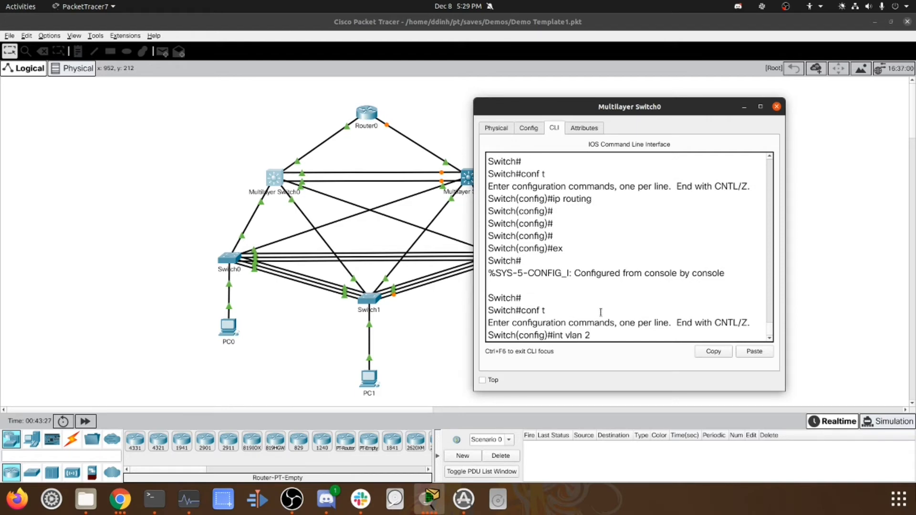
key("Return")
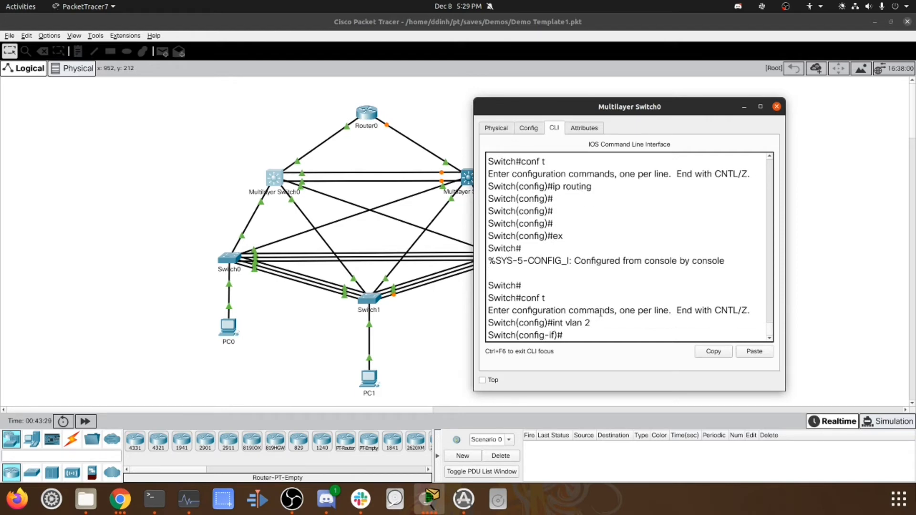
type("standby version 2")
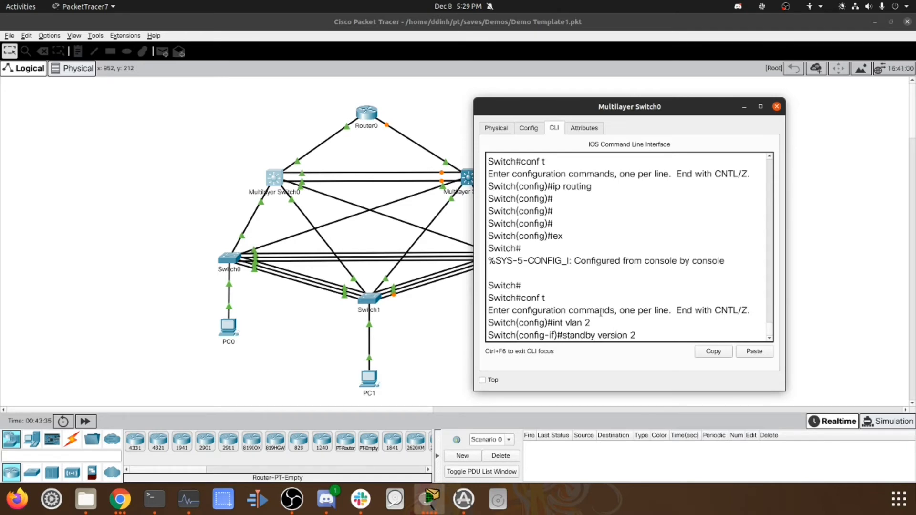
key("Return")
type("st")
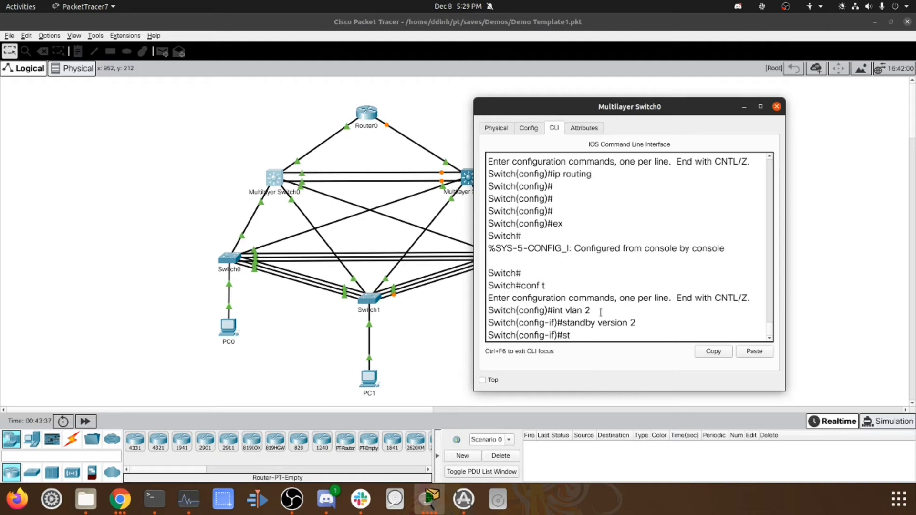
type("andby 2 ip")
type("192.168.10.250")
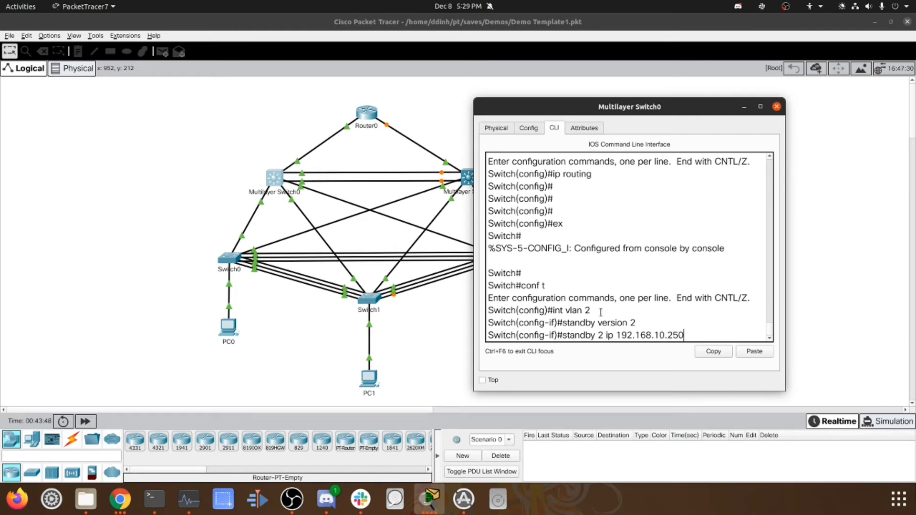
key("Return")
key("Return")
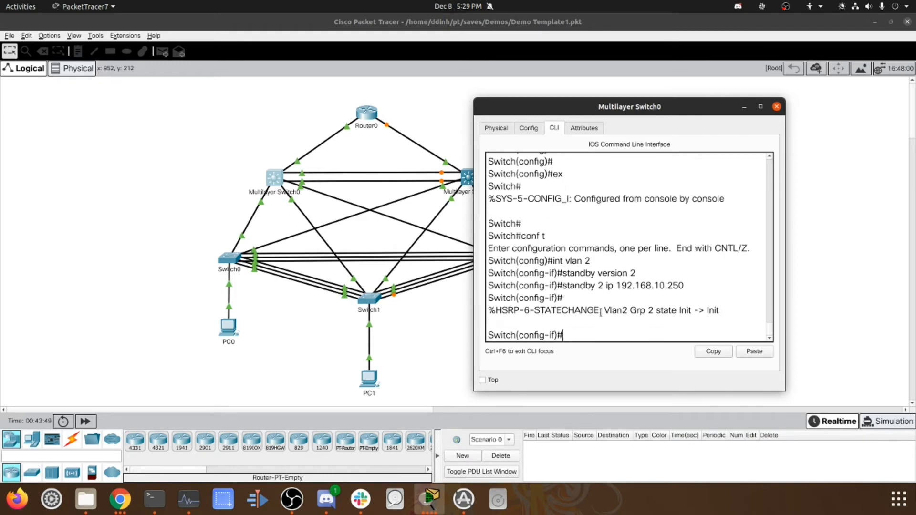
Set standby group 2's priority to 150 and enable preemption on the VLAN 2 interface
type("standby 2 priority")
key("Tab")
type("150")
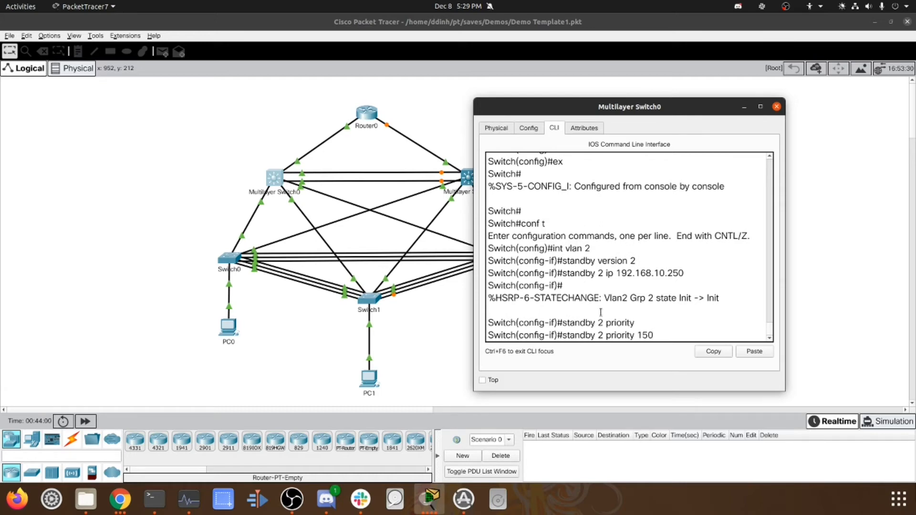
key("Return")
type("stand")
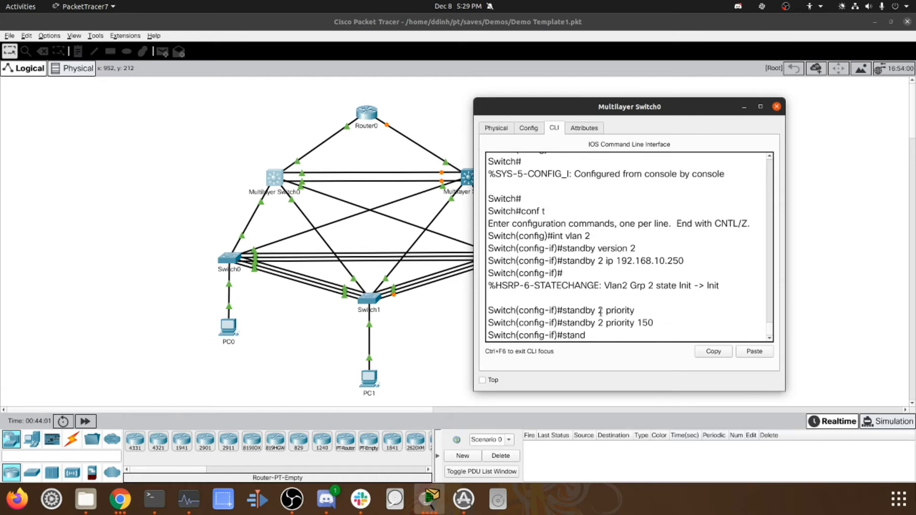
type("by 2 preempt")
key("Return")
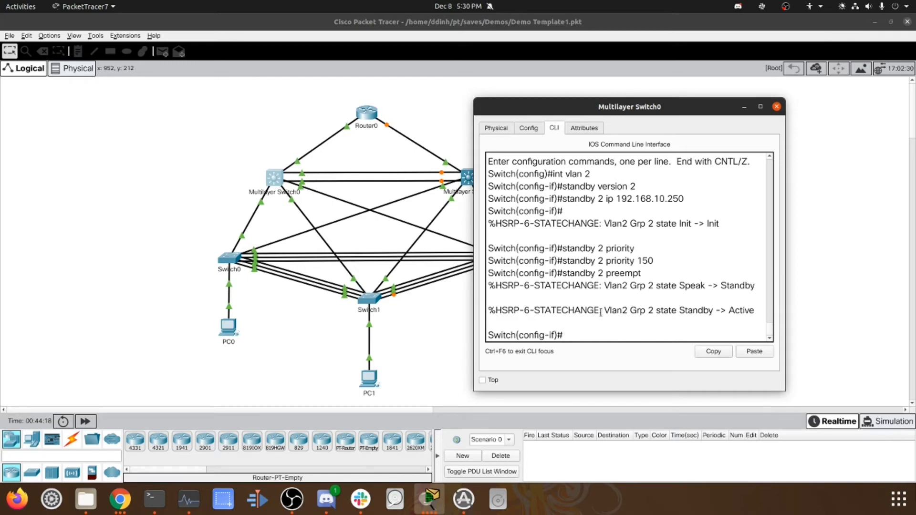
key("Return")
key("Return")
key("Return")
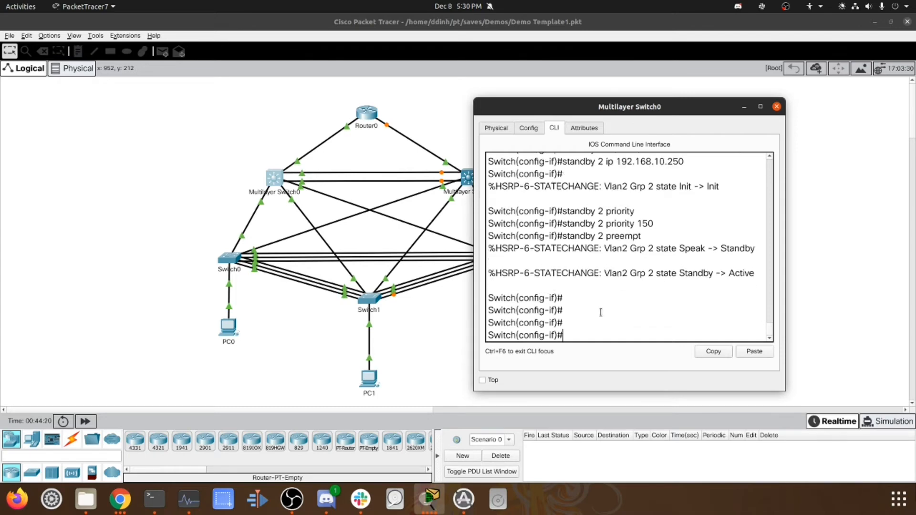
Enter the VLAN 3 interface configuration on Multilayer Switch0 and enable HSRP version 2
type("int valn 3")
key("BackSpace")
key("BackSpace")
key("BackSpace")
key("BackSpace")
key("BackSpace")
type("lan 3")
key("Return")
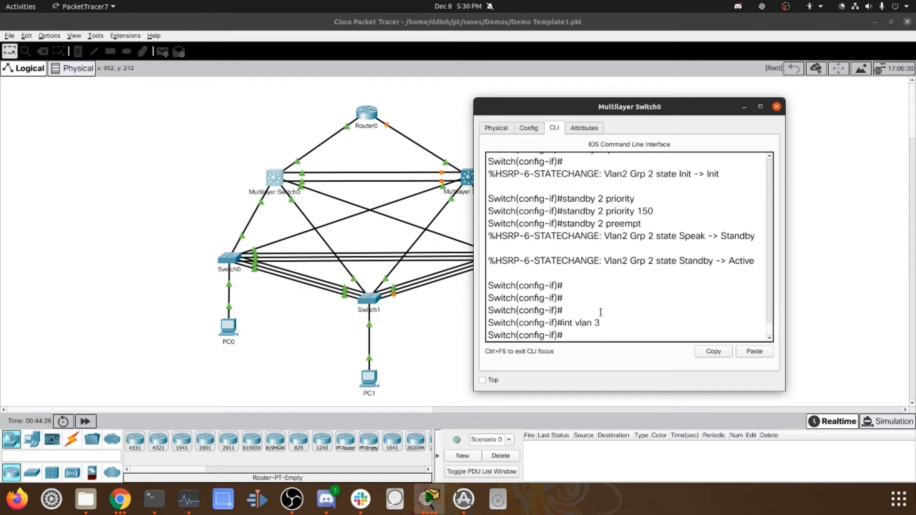
type("standby version 2")
key("Return")
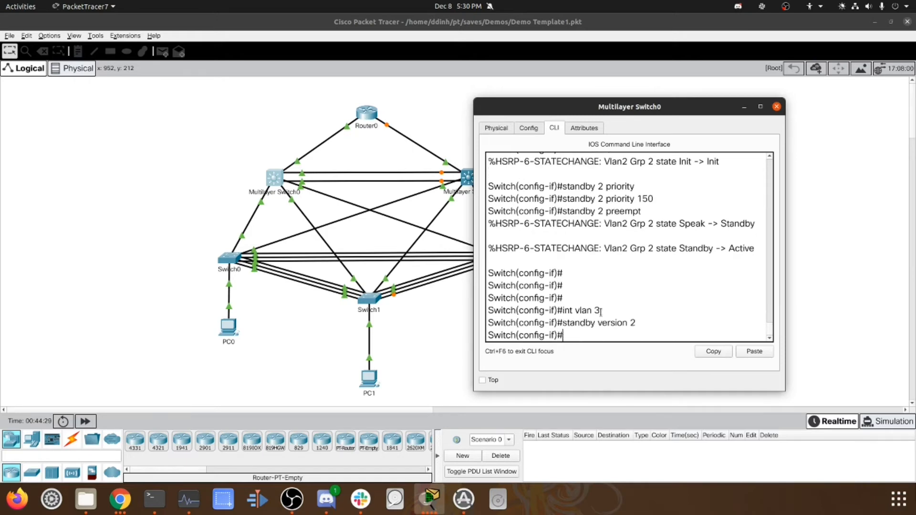
Assign the virtual IP 172.16.18.250 to standby group 3 on the VLAN 3 interface
type("standby")
type(" 3")
type(" ip 172")
type("168")
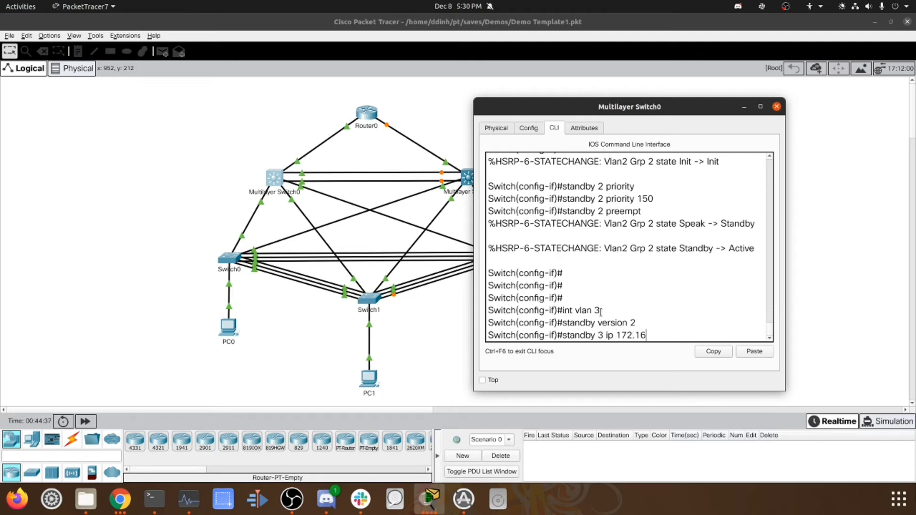
key("BackSpace")
key("BackSpace")
key("BackSpace")
type("16.18.250")
key("Return")
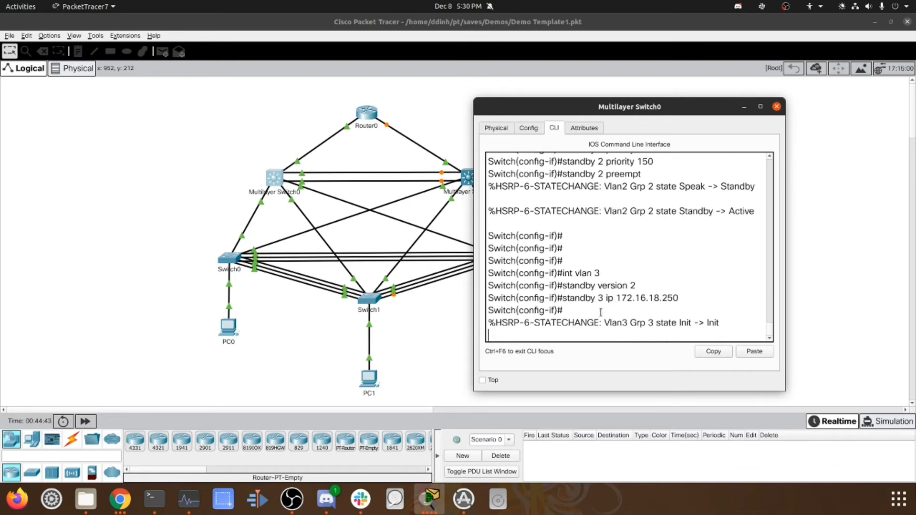
Set standby group 3's priority to 150 and enable preemption on the VLAN 3 interface
type("stand")
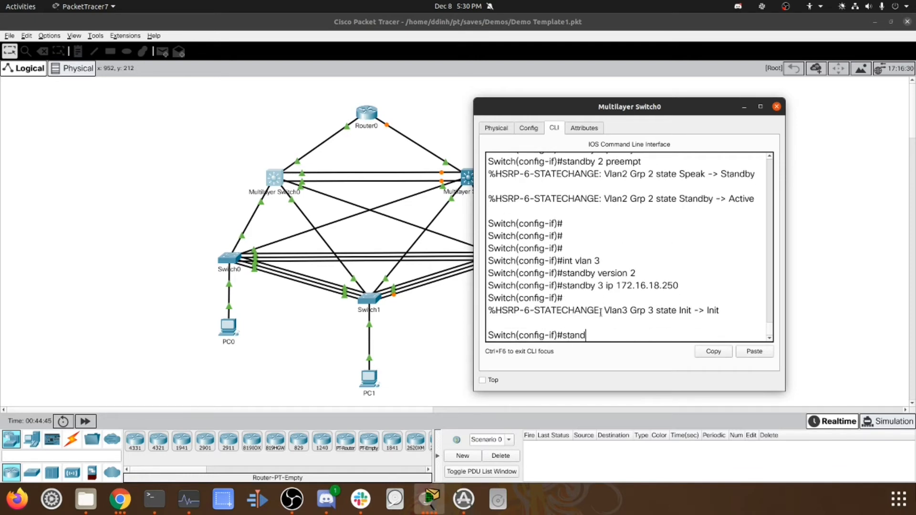
type("by 3 priority 150")
key("Return")
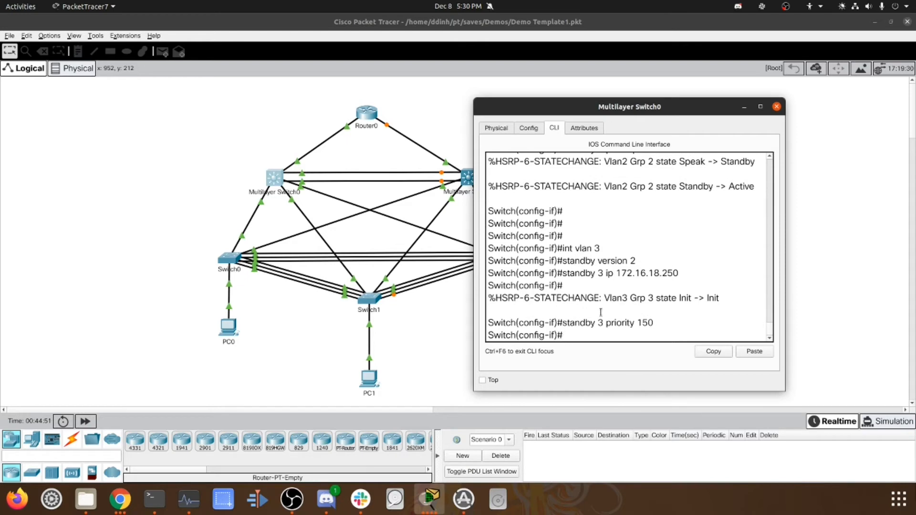
type("standby 3 preempt")
key("Return")
key("Return")
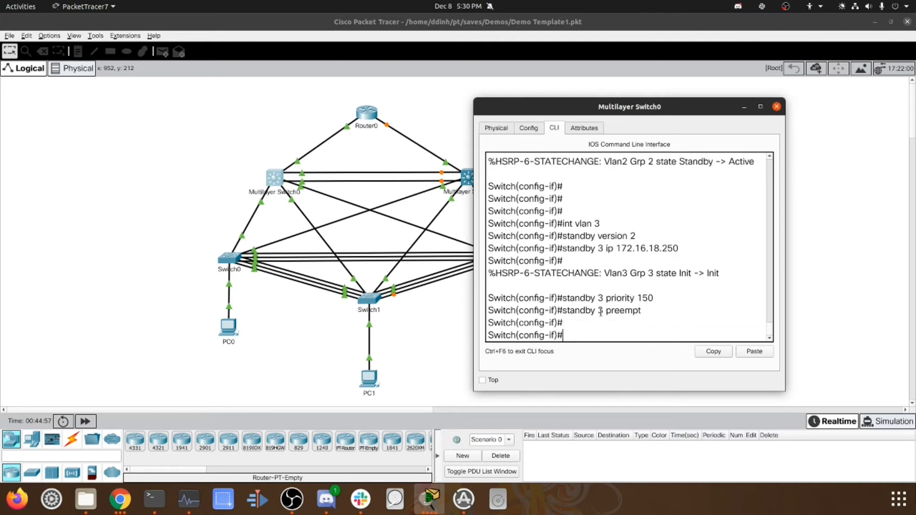
key("Return")
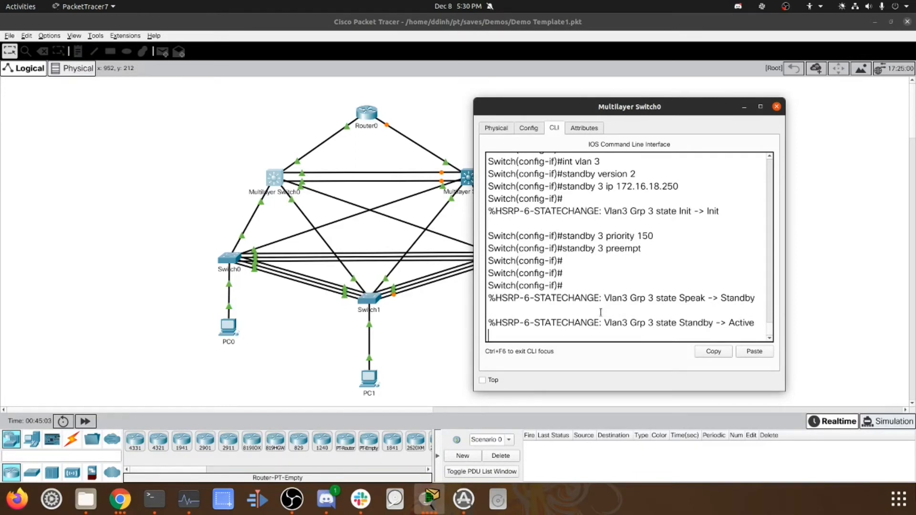
Enter the VLAN 4 interface configuration on Multilayer Switch0 and enable HSRP version 2
type("int v")
key("BackSpace")
key("BackSpace")
key("BackSpace")
key("BackSpace")
key("BackSpace")
key("Return")
key("Return")
key("Return")
type("int vlan 4")
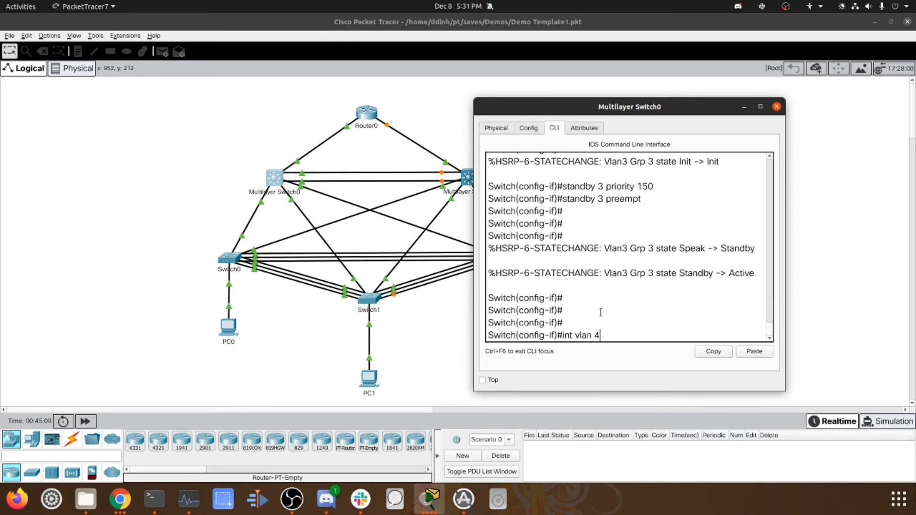
key("Return")
type("standby version 2")
key("Return")
Assign the virtual IP 10.10.100.250 to standby group 4 on the VLAN 4 interface
type("standby")
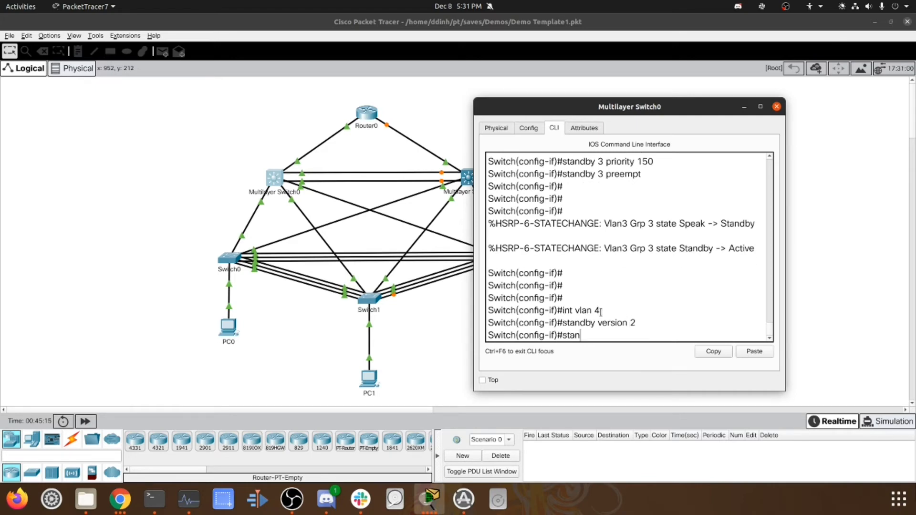
type(" 4 ip 1.10.")
type("0")
key("Right")
key("Right")
type("100.22")
key("BackSpace")
type("50")
key("Return")
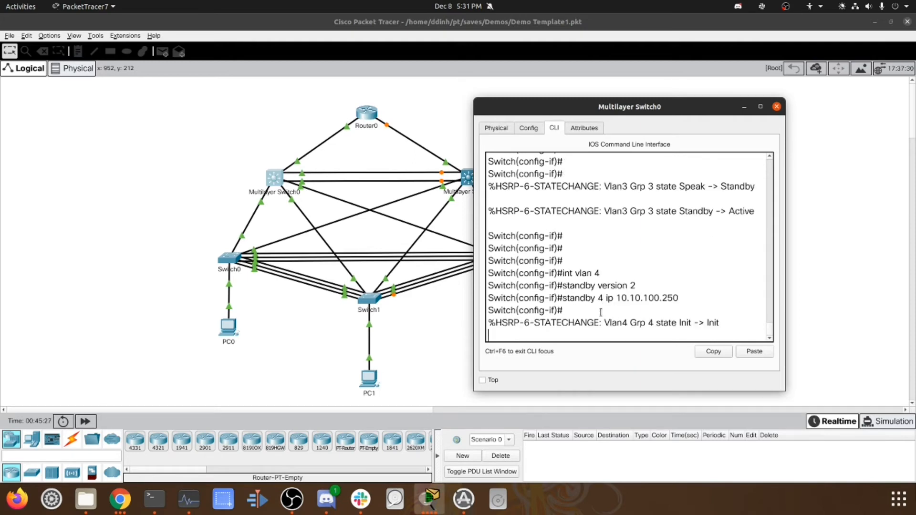
key("Return")
key("Return")
key("Return")
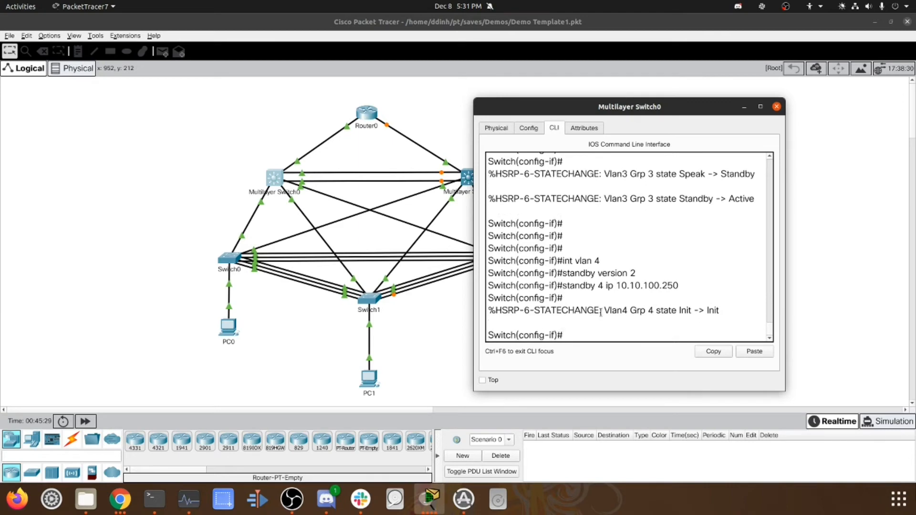
Set standby group 4's priority to 150 with preemption enabled, and return to privileged EXEC mode
type("standby ")
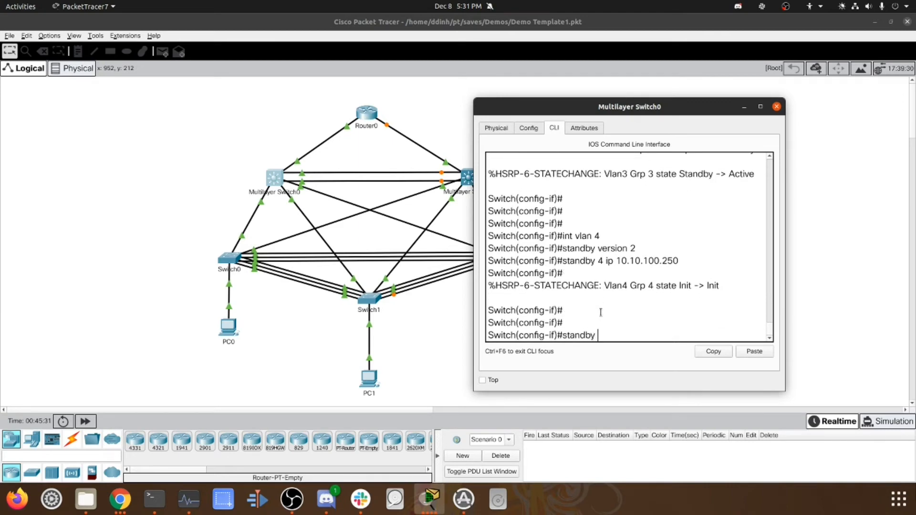
type("4 priority 150")
key("Return")
type("s")
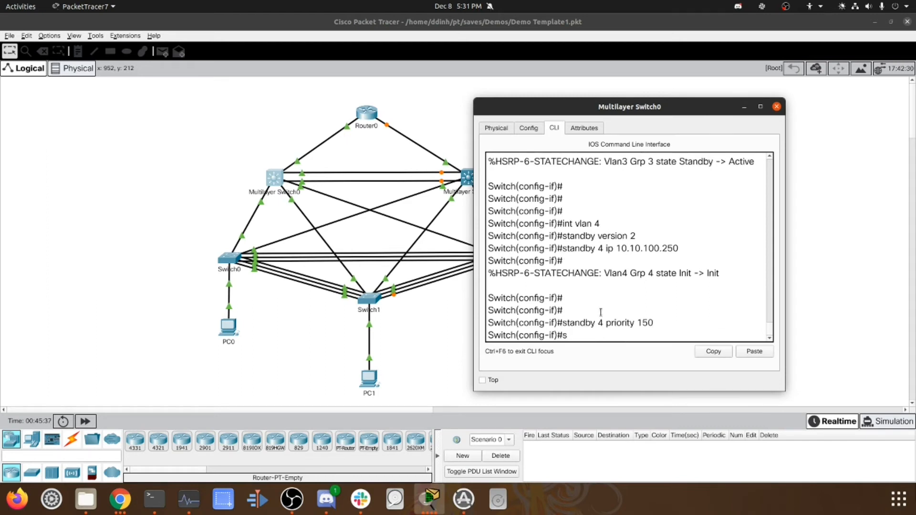
type("tandby 4 preempt")
key("Return")
key("Return")
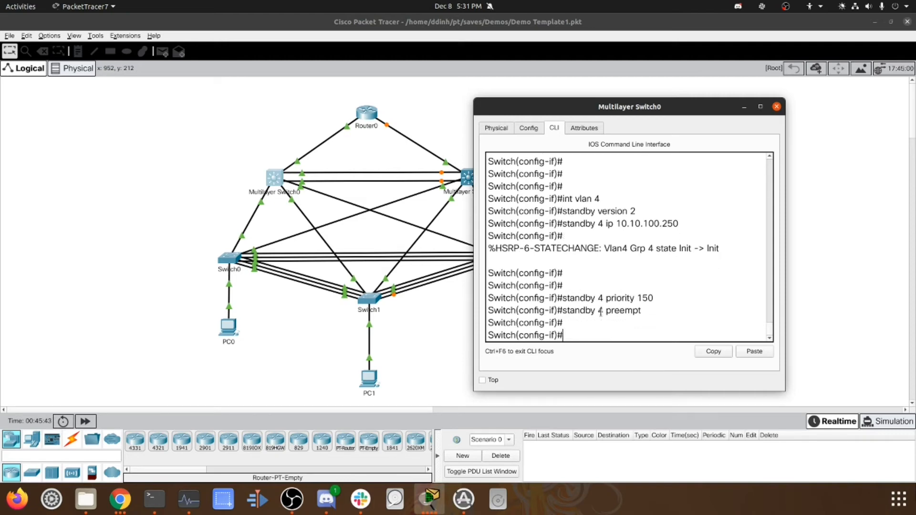
key("ctrl+z")
key("Return")
key("Return")
key("Return")
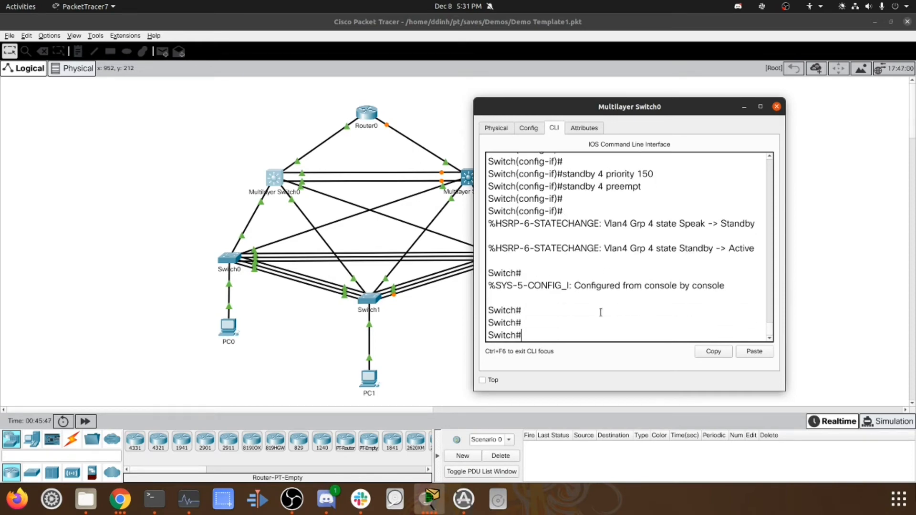
Run show standby br on Multilayer Switch0, widen its window clear of the topology, and examine each group's state and virtual IP
type("show standby version")
key("Return")
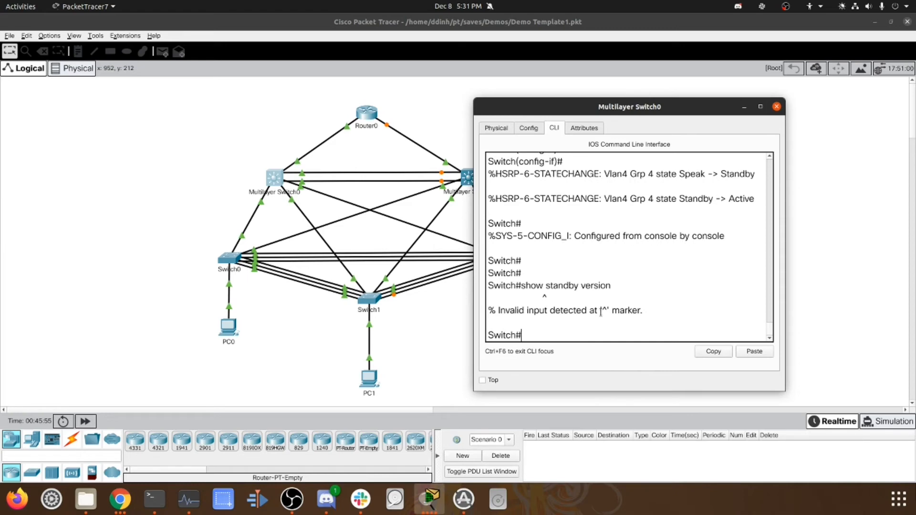
type("show standby br")
key("Return")
key("Return")
key("Return")
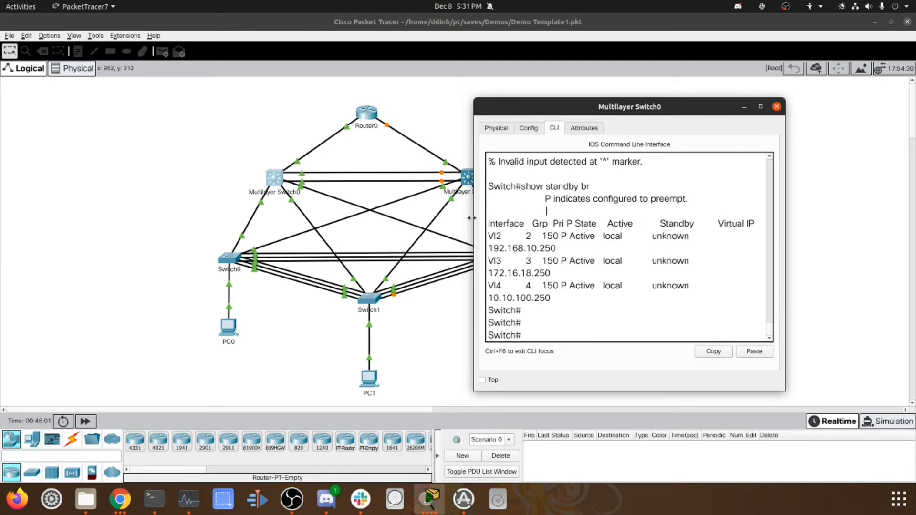
left_click_drag(478, 229, 385, 239)
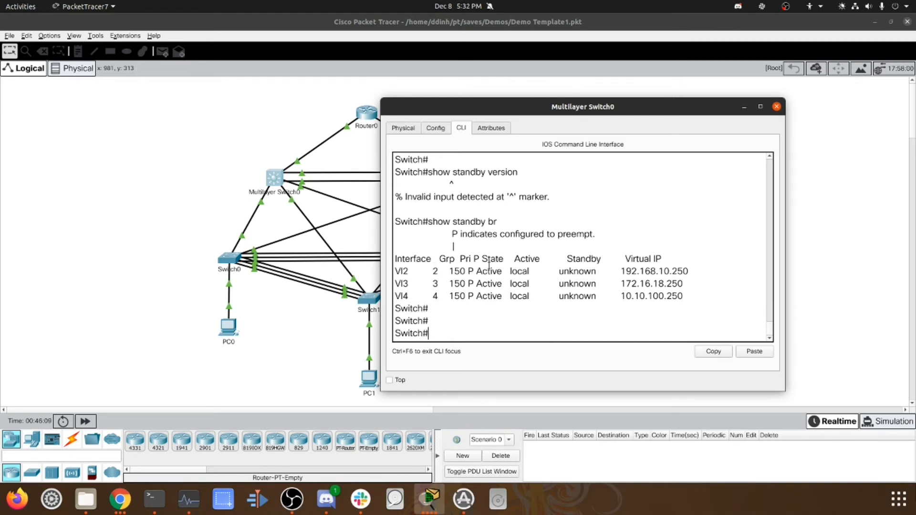
left_click_drag(537, 111, 659, 90)
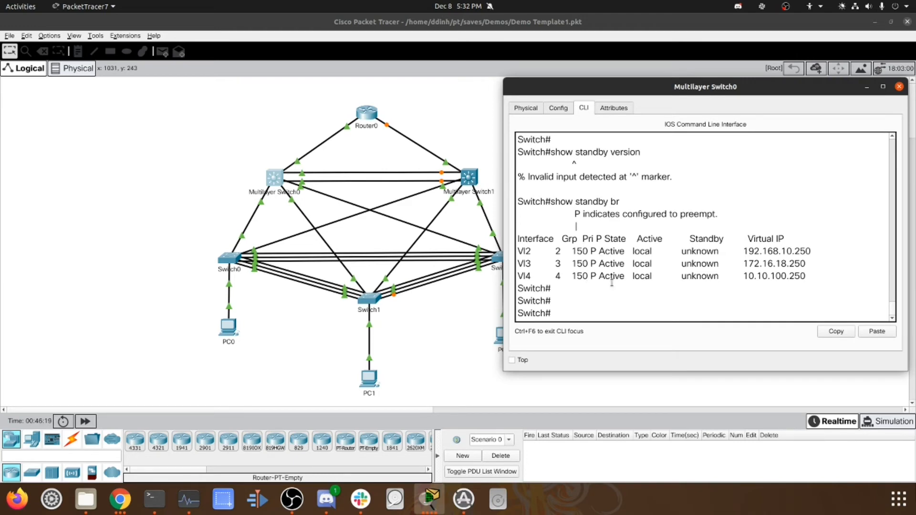
left_click_drag(748, 239, 813, 280)
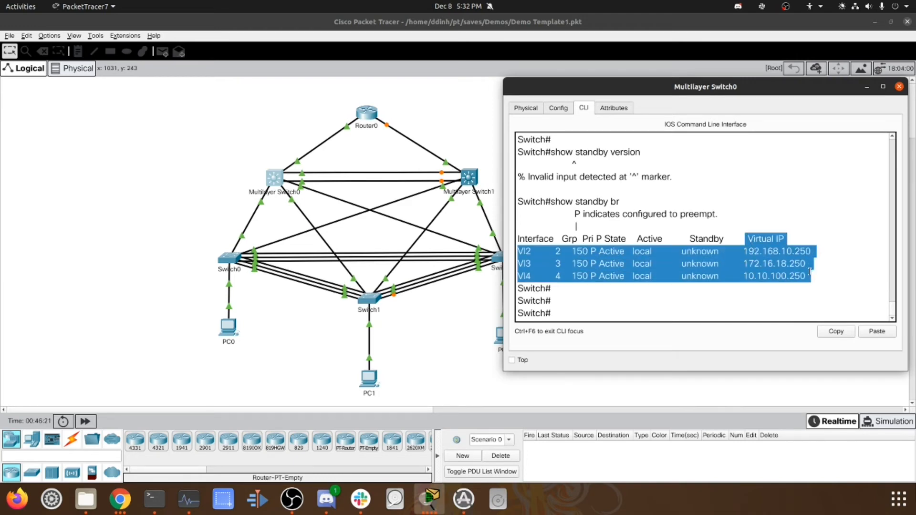
Switch from Multilayer Switch0 to Multilayer Switch1's command line and enter global configuration mode
left_click(868, 87)
left_click(472, 178)
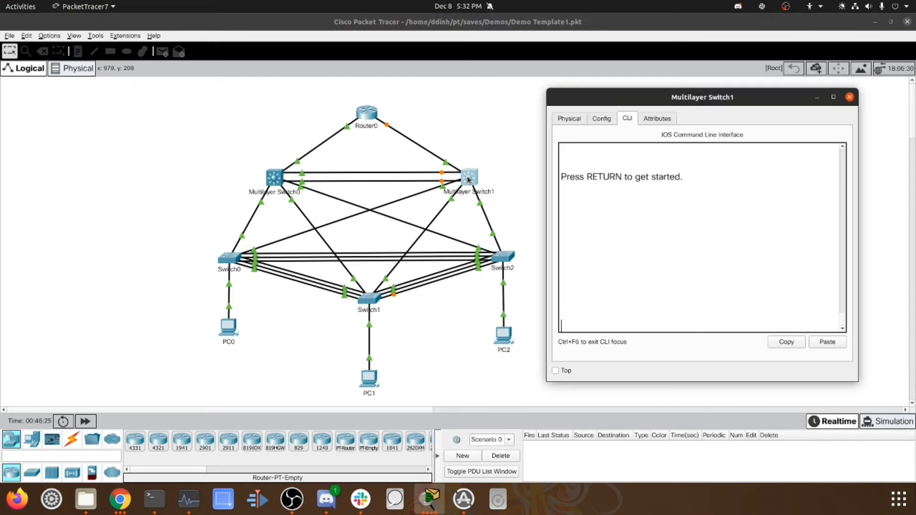
key("Return")
key("Return")
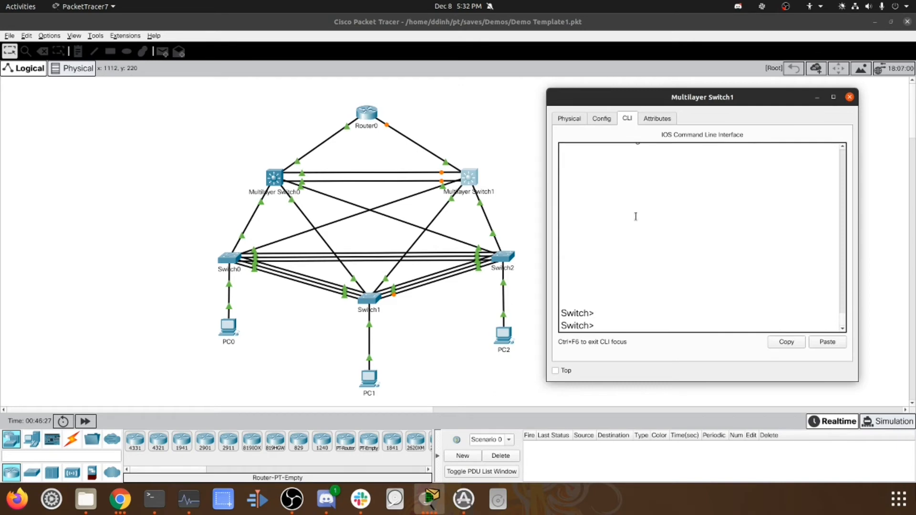
key("Return")
key("Return")
type("ena")
key("Return")
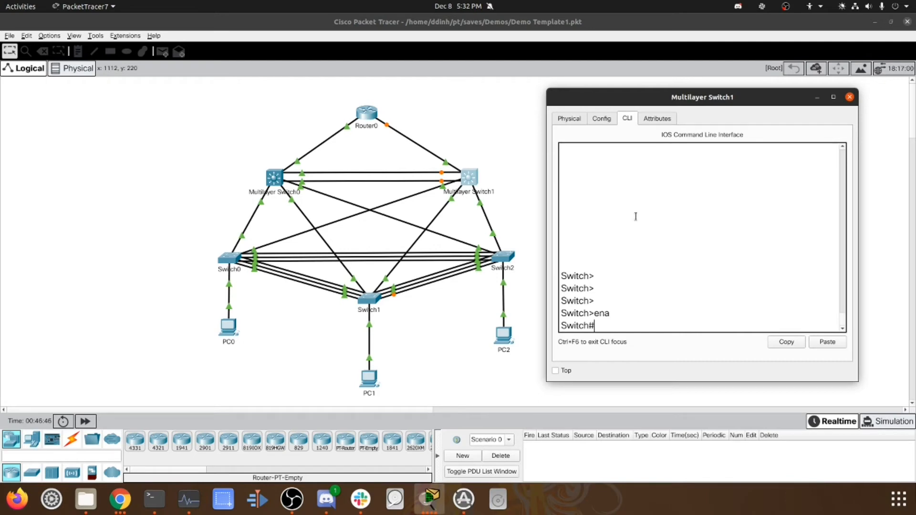
type("conf t")
key("Return")
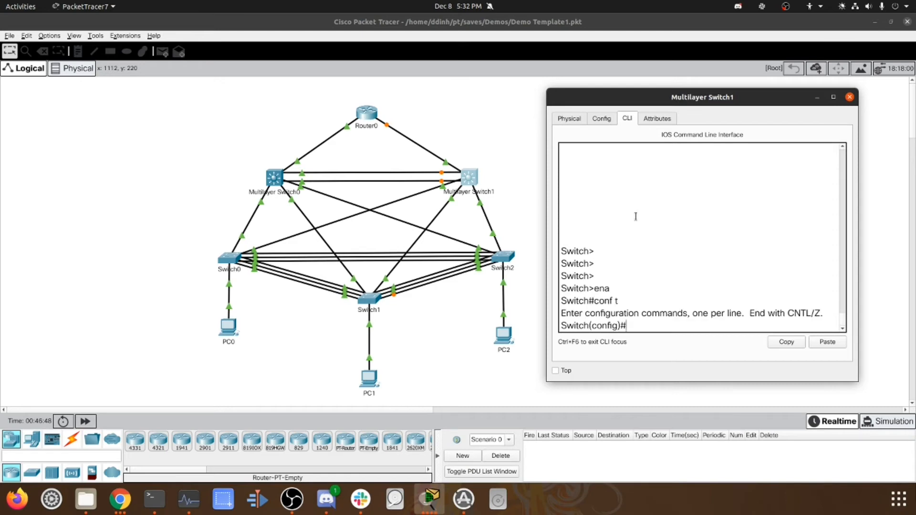
Enter the VLAN 2 interface configuration on Multilayer Switch1 and enable HSRP version 2
type("int valn 2")
key("BackSpace")
key("BackSpace")
key("BackSpace")
key("BackSpace")
key("BackSpace")
type("lan2")
key("BackSpace")
type("2")
key("Return")
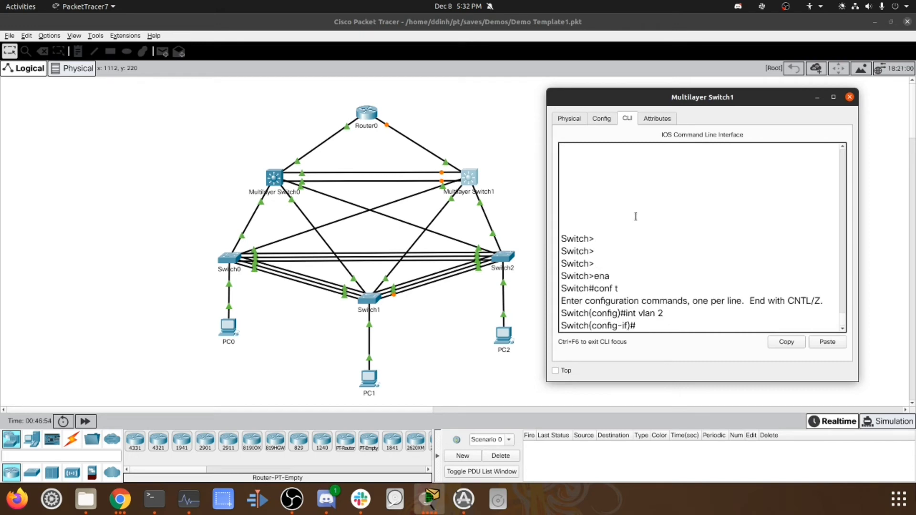
type("standby version 2")
key("Return")
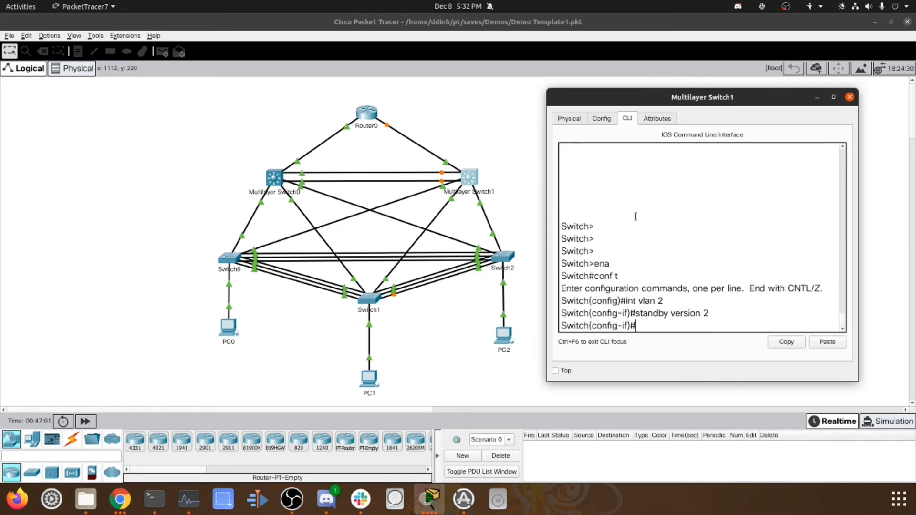
Assign the virtual IP 192.168.10.250 to standby group 2 on Multilayer Switch1's VLAN 2 interface
type("stand")
type("by 2 ip 192.168.10.250")
key("Return")
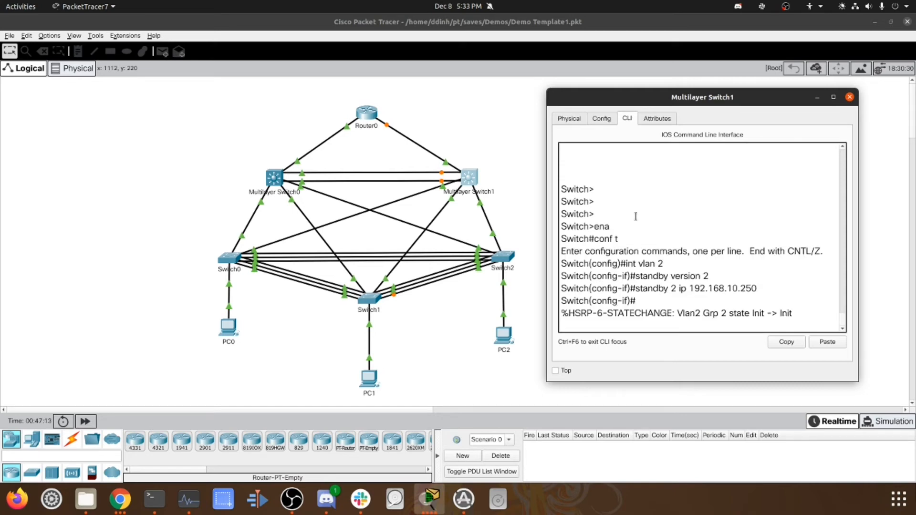
key("Return")
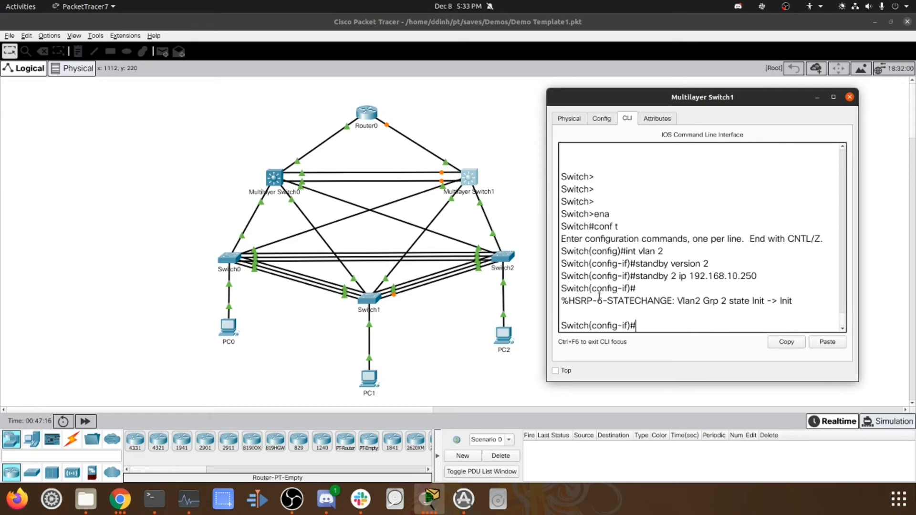
key("Return")
key("Return")
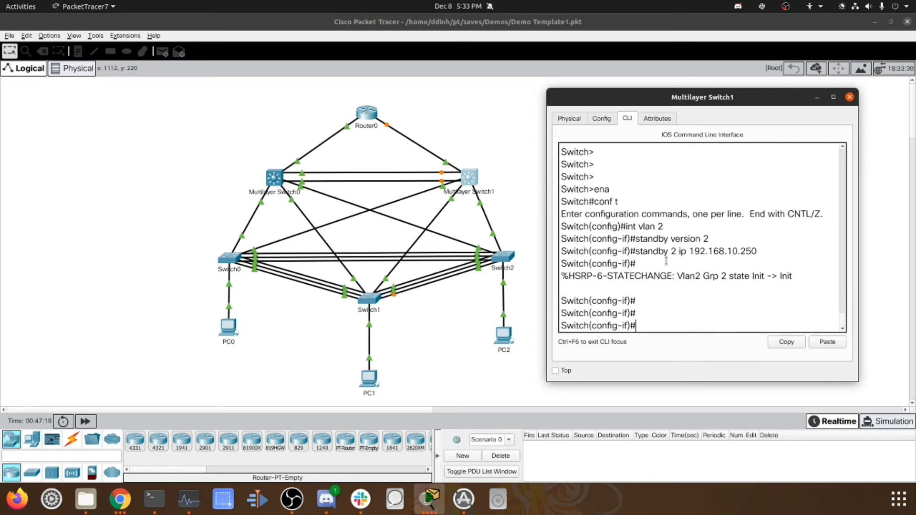
Enter the VLAN 3 interface configuration on Multilayer Switch1 and enable HSRP version 2
type("int vlan 3")
key("Return")
type("standby ves")
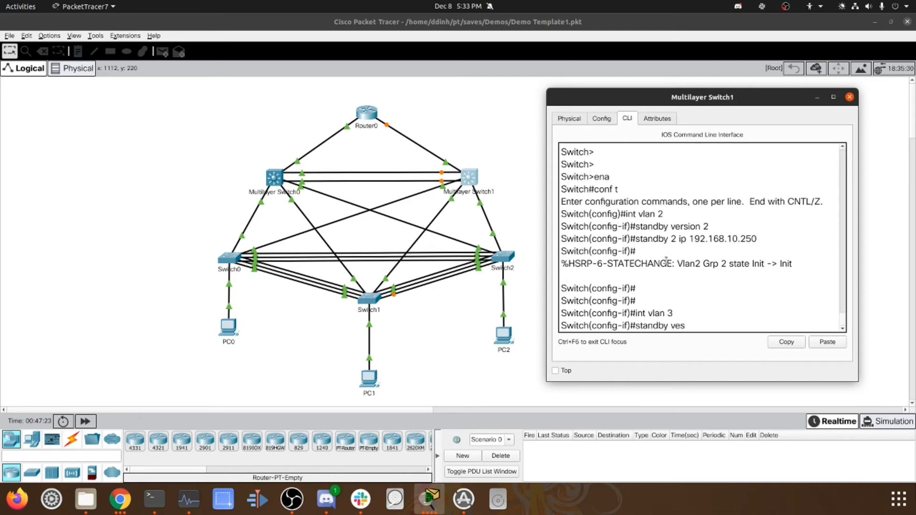
key("BackSpace")
type("rsion 2")
key("Return")
type("standby")
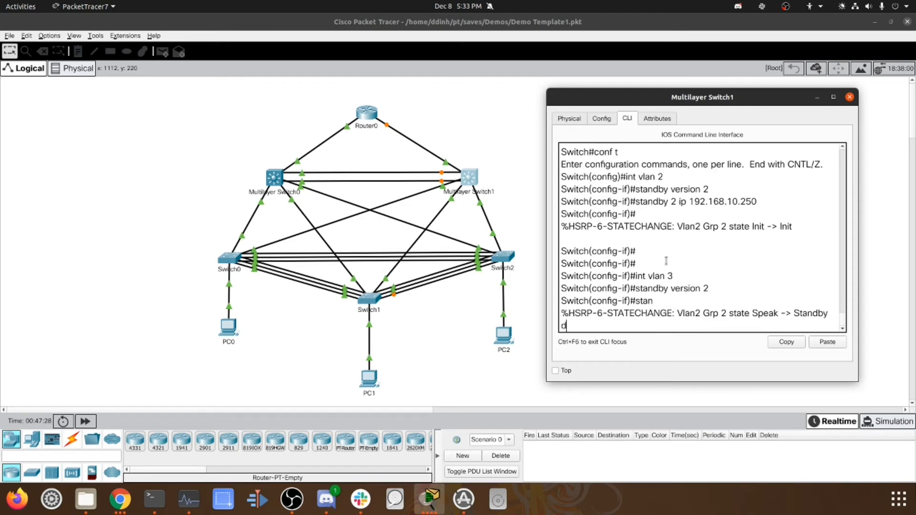
key("BackSpace")
key("BackSpace")
key("BackSpace")
key("BackSpace")
key("BackSpace")
key("BackSpace")
key("BackSpace")
key("Return")
key("Return")
key("Return")
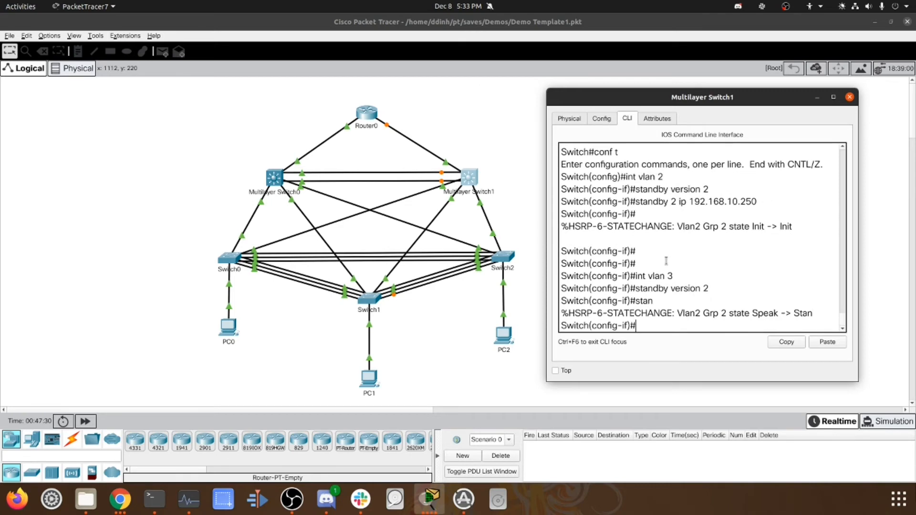
key("Return")
key("Return")
Assign the virtual IP 172.16.18.250 to standby group 3 on Multilayer Switch1's VLAN 3 interface
type("standby")
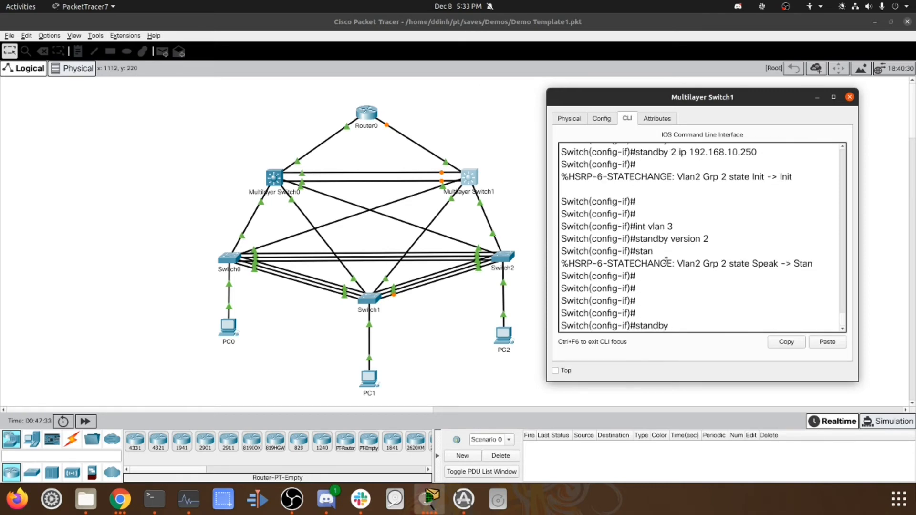
type(" v")
type("2")
key("BackSpace")
type("4")
key("BackSpace")
type("3 ip 172.16.18.250")
key("Return")
key("Return")
key("Return")
key("Return")
key("Return")
key("Return")
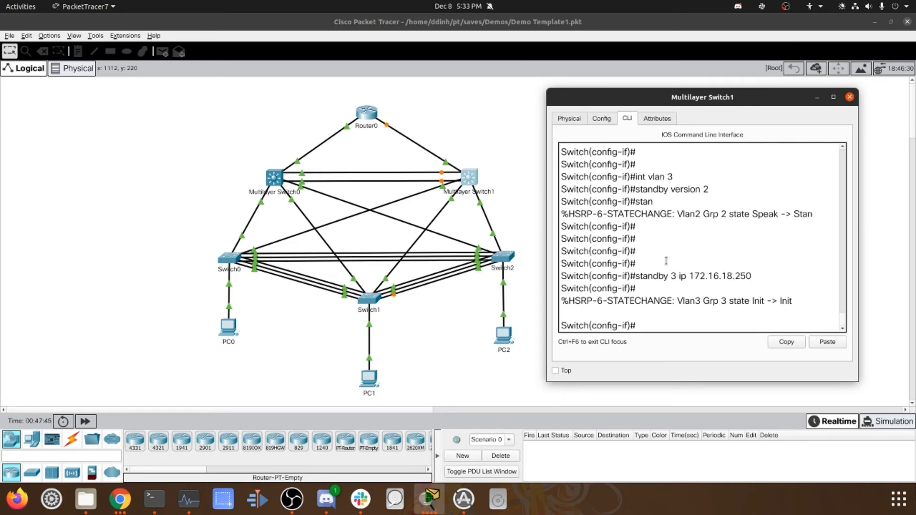
Enter the VLAN 4 interface configuration on Multilayer Switch1 and enable HSRP version 2
type("int vlan 4")
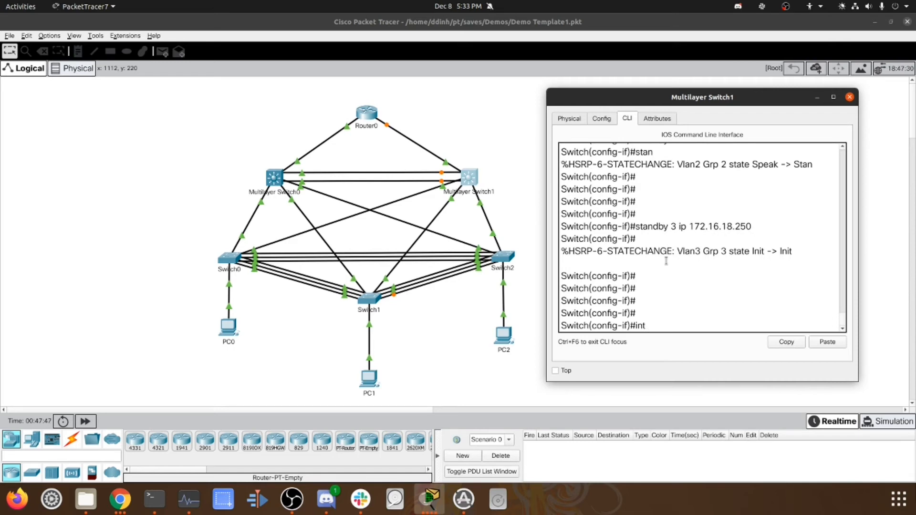
key("Return")
type("standby version 2")
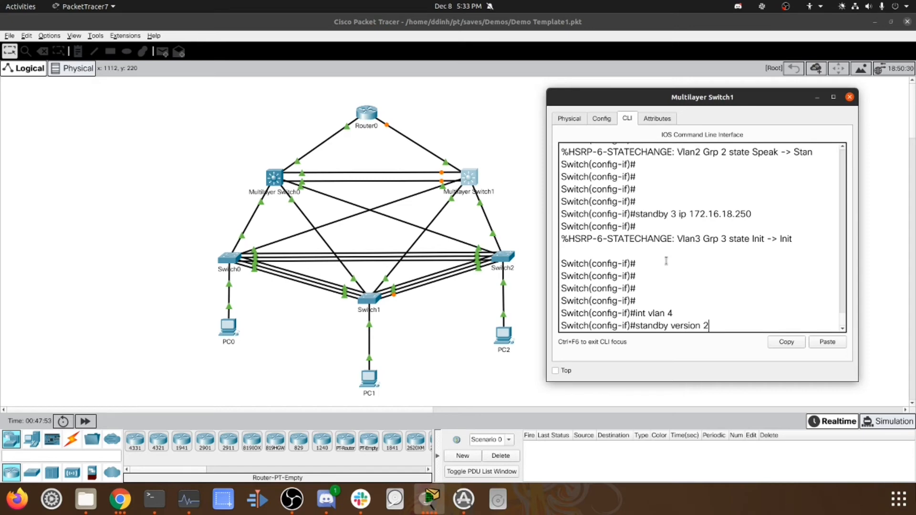
key("Return")
Assign the virtual IP 10.10.100.250 to standby group 4 on the VLAN 4 interface, and return to privileged EXEC mode
type("standby")
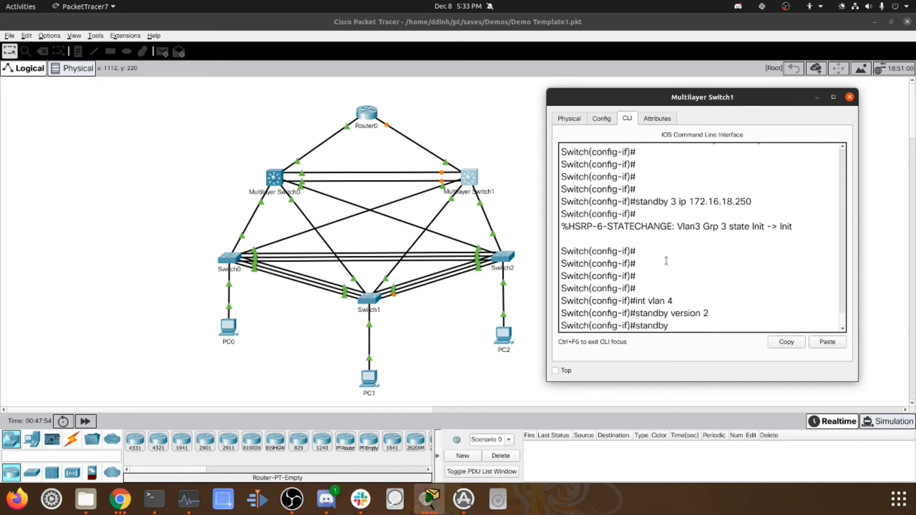
type(" 4 ip 10.10.100.250")
key("Return")
key("Return")
key("Return")
key("Return")
key("Return")
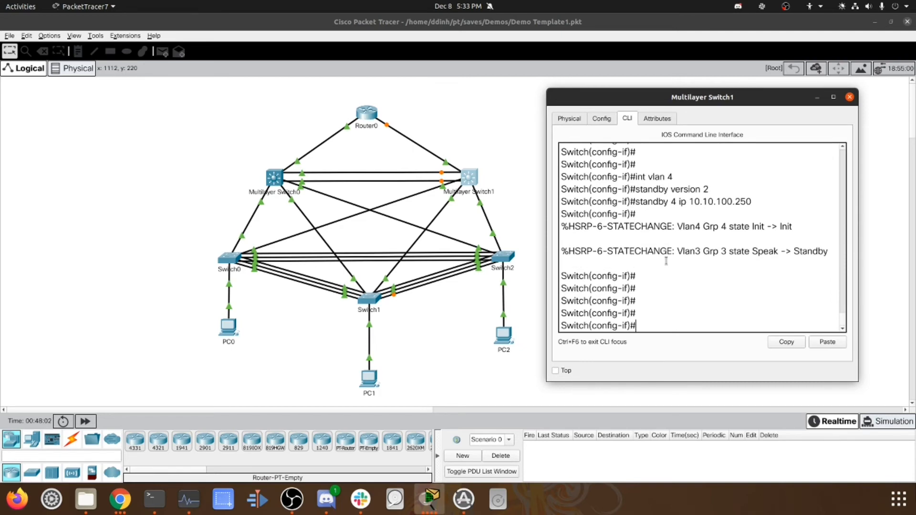
key("ctrl+z")
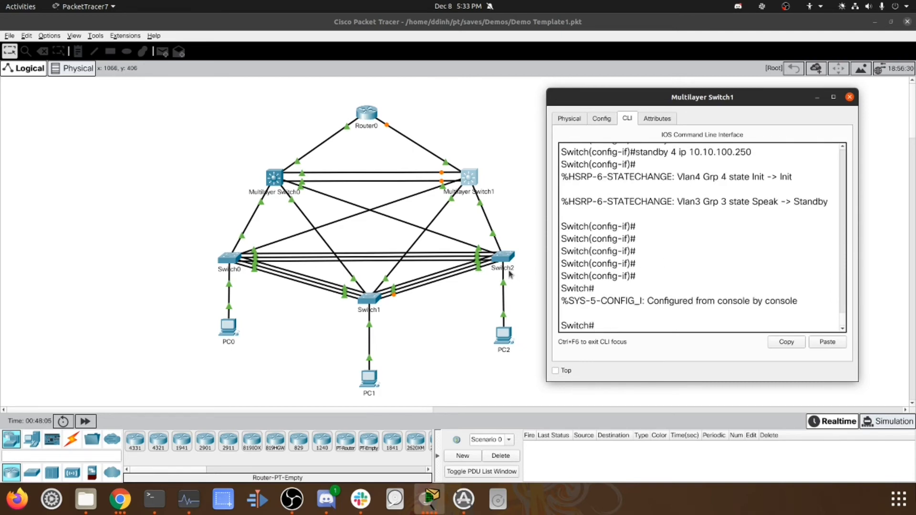
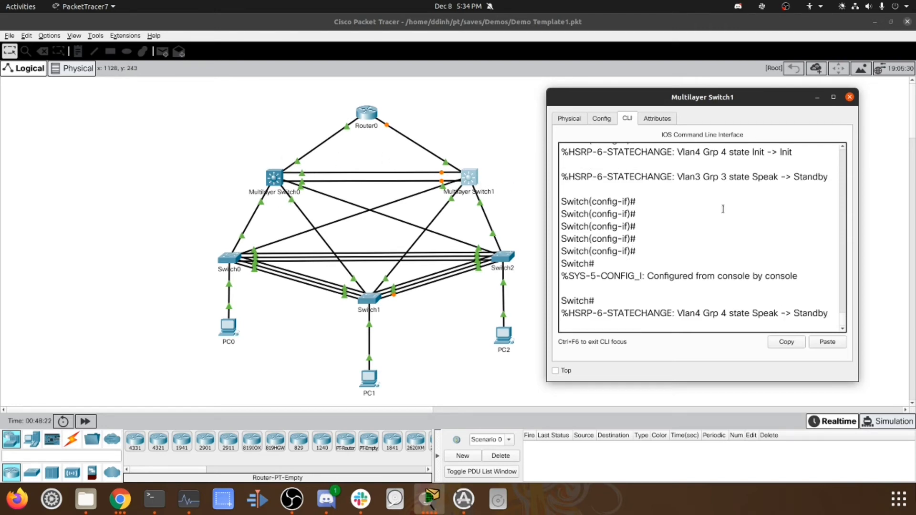
Run show standby br on Multilayer Switch1 to list its HSRP groups
key("Return")
type("sho")
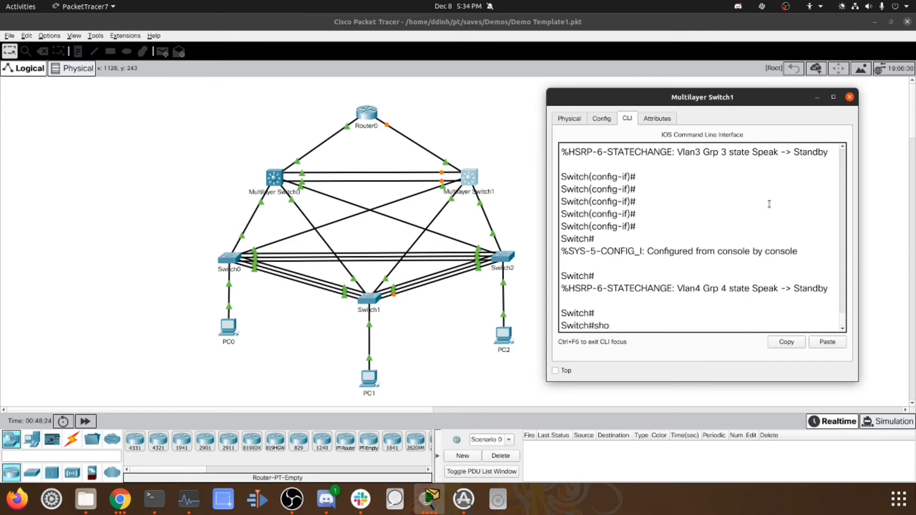
type("w standby br")
key("Return")
key("Return")
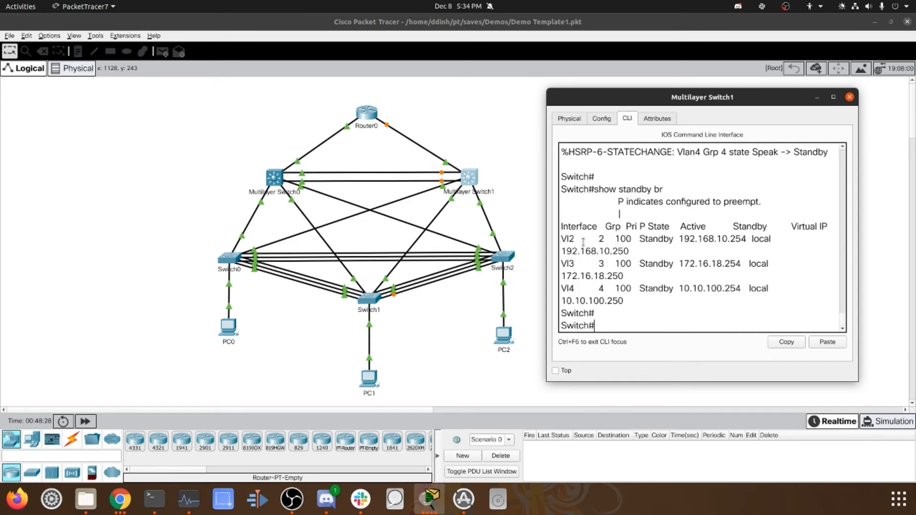
Widen Multilayer Switch1's window so the standby table fits on single lines, and compare its groups with those on Multilayer Switch0
left_click(543, 243)
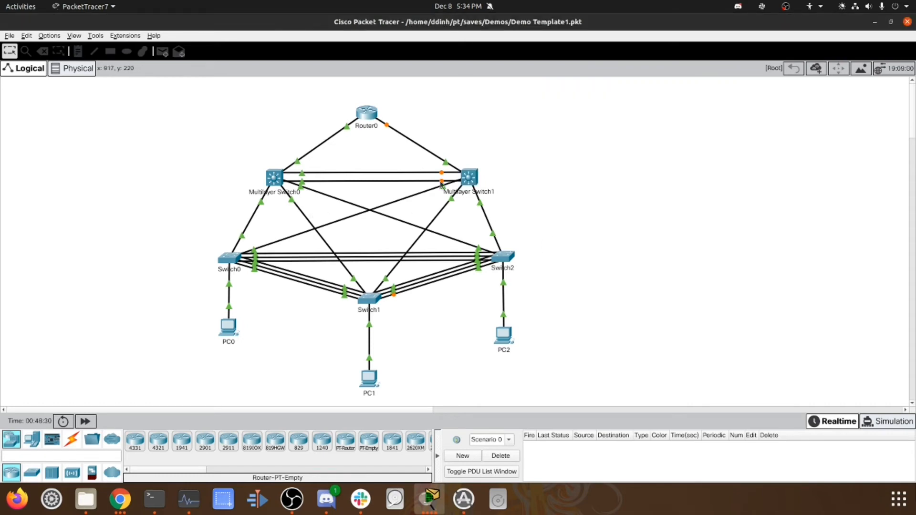
key("alt+Tab")
left_click_drag(548, 240, 426, 235)
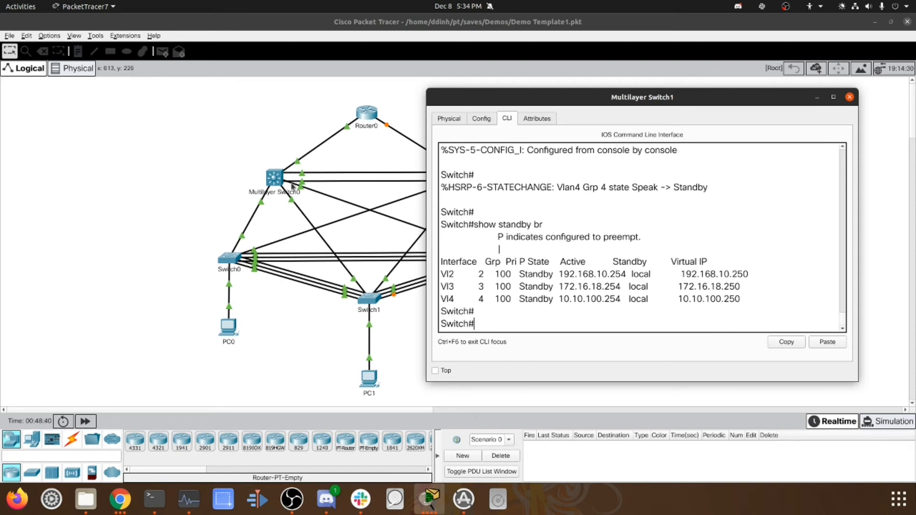
left_click(273, 186)
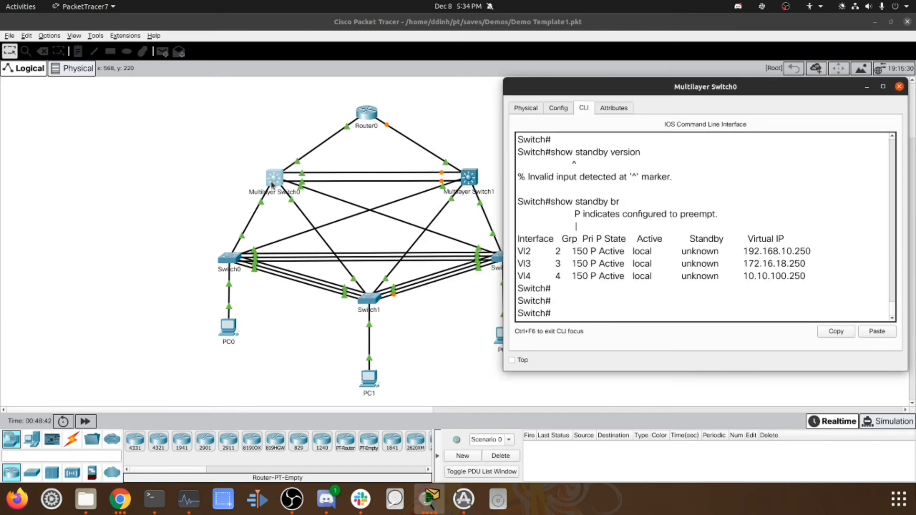
left_click_drag(613, 252, 612, 267)
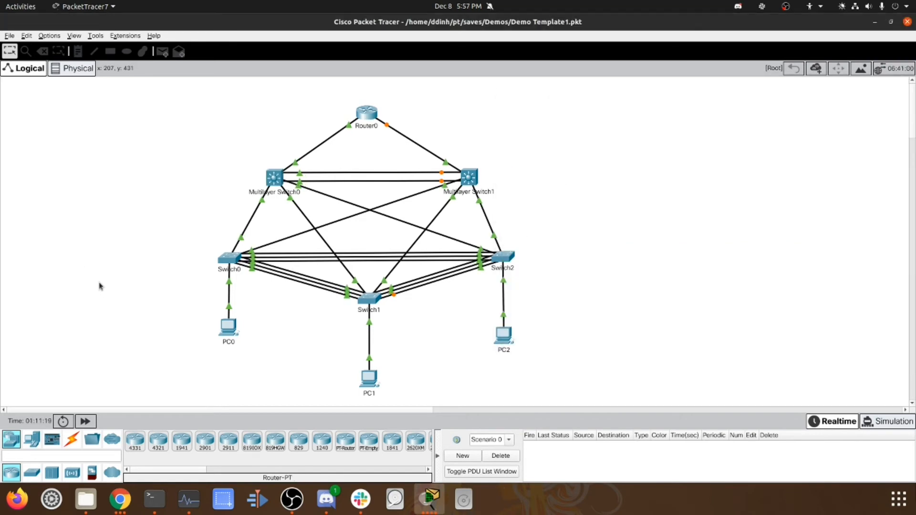
Ping the VLAN 2 virtual gateway 192.168.10.250 from PC0's command prompt
left_click(234, 330)
left_click_drag(660, 320, 663, 321)
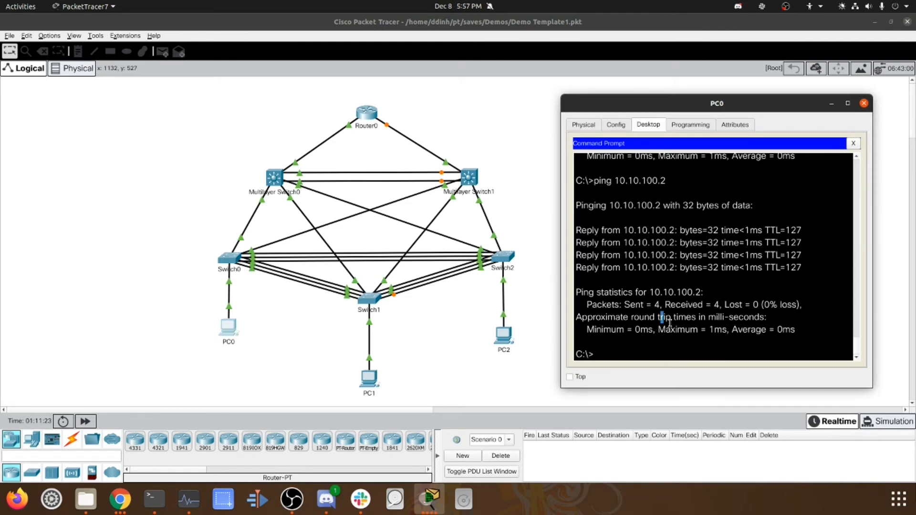
type("ping 192.168.10.250")
key("Return")
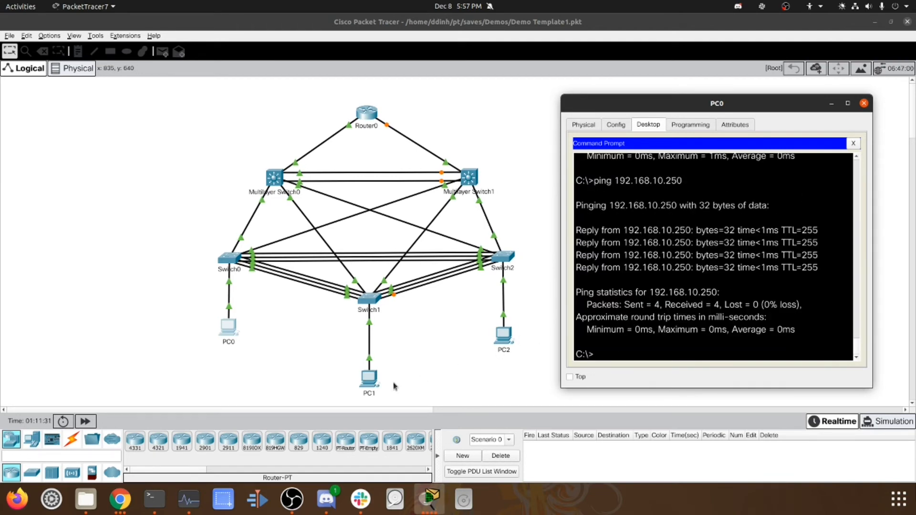
Ping the VLAN 3 virtual gateway 172.16.18.250 from PC1's command prompt
left_click(368, 382)
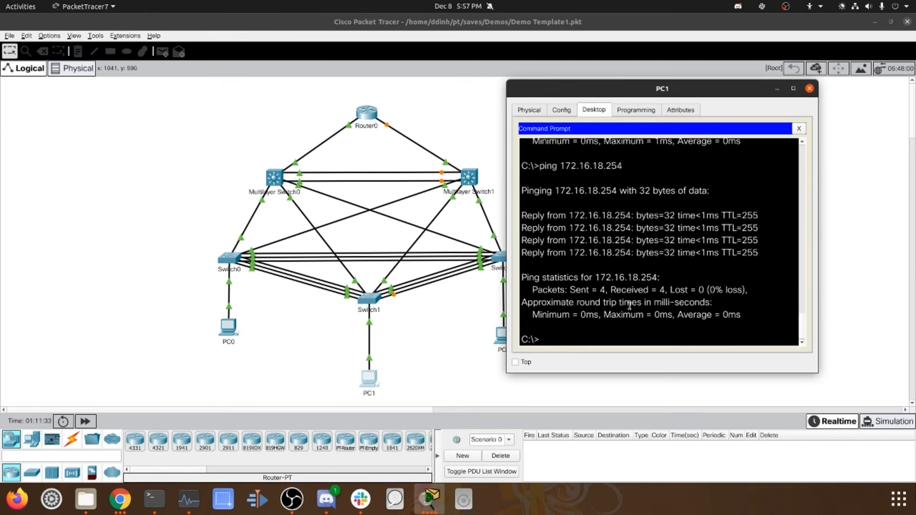
type("ping 172.16.18.250")
key("Return")
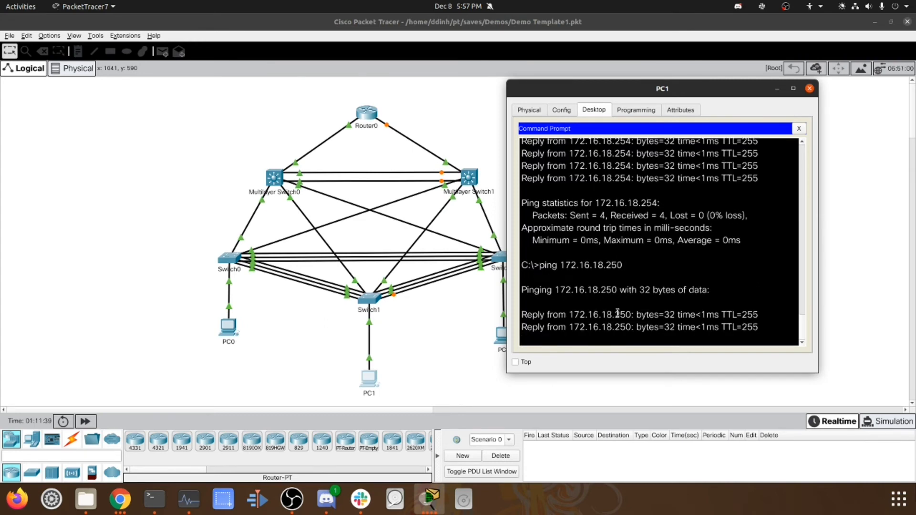
Open PC2's command prompt, ping the VLAN 4 virtual gateway 10.10.100.250, and return to the topology
left_click(503, 341)
left_click(387, 132)
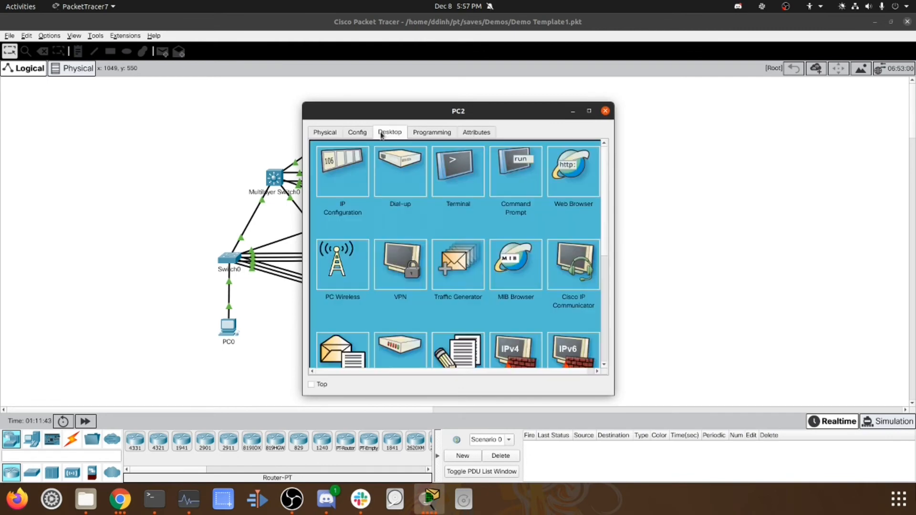
left_click(514, 183)
type("p")
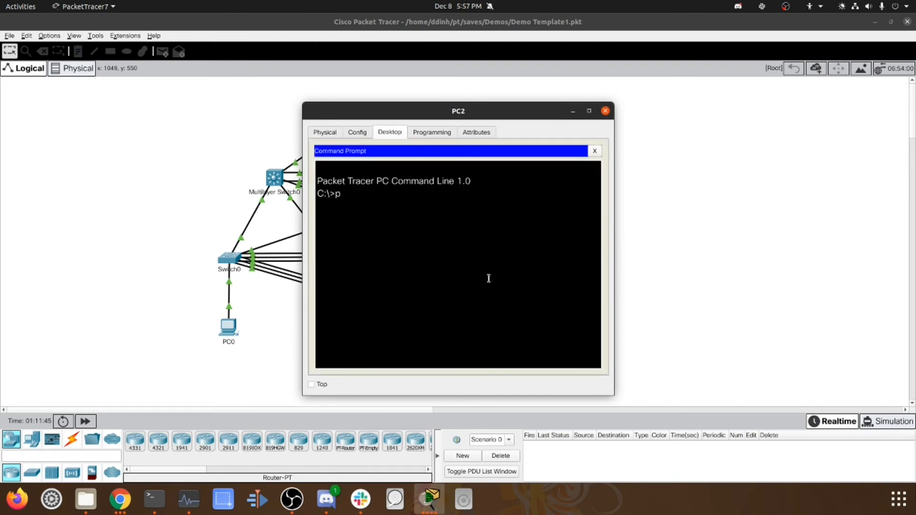
type("ing 10.10.100.250")
key("Return")
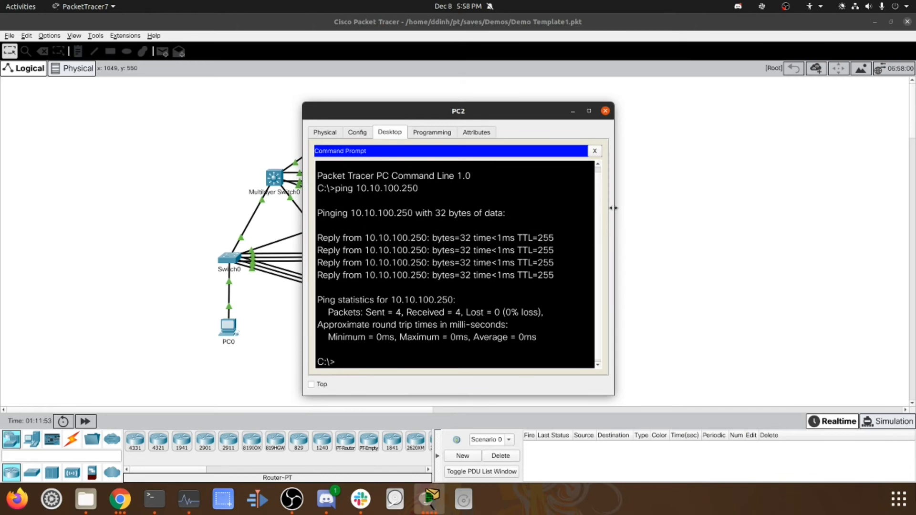
left_click(630, 199)
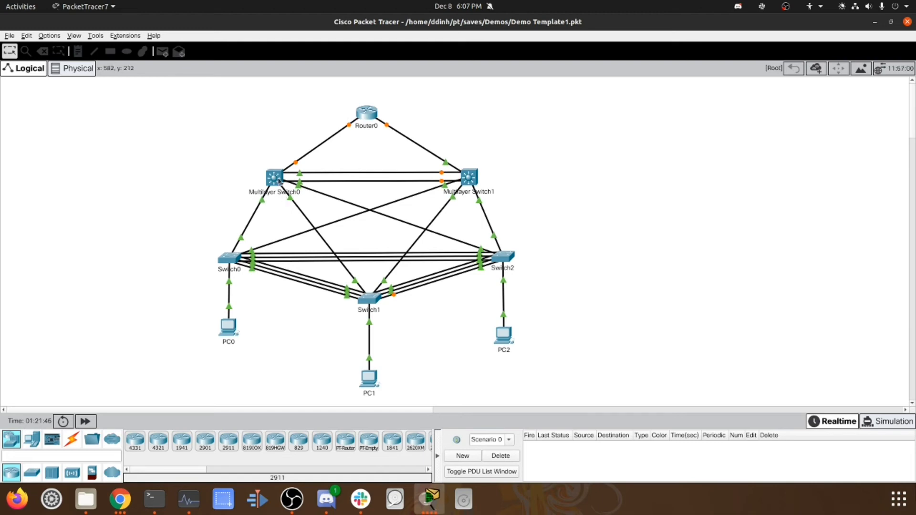
Open Multilayer Switch0's CLI, enter global configuration, create VLAN 10 and enter its VLAN interface configuration
mouse_move(474, 178)
mouse_move(371, 108)
mouse_move(296, 163)
mouse_move(280, 183)
left_click(279, 183)
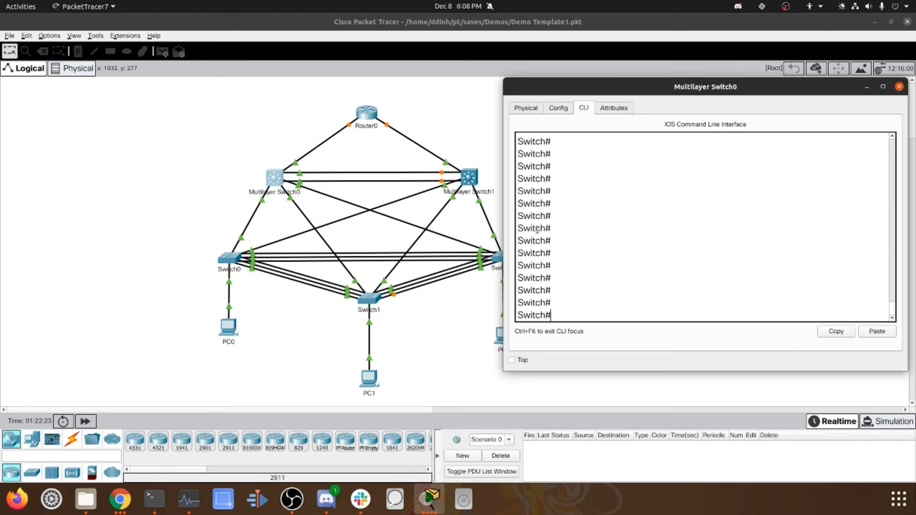
type("conf t")
key("Return")
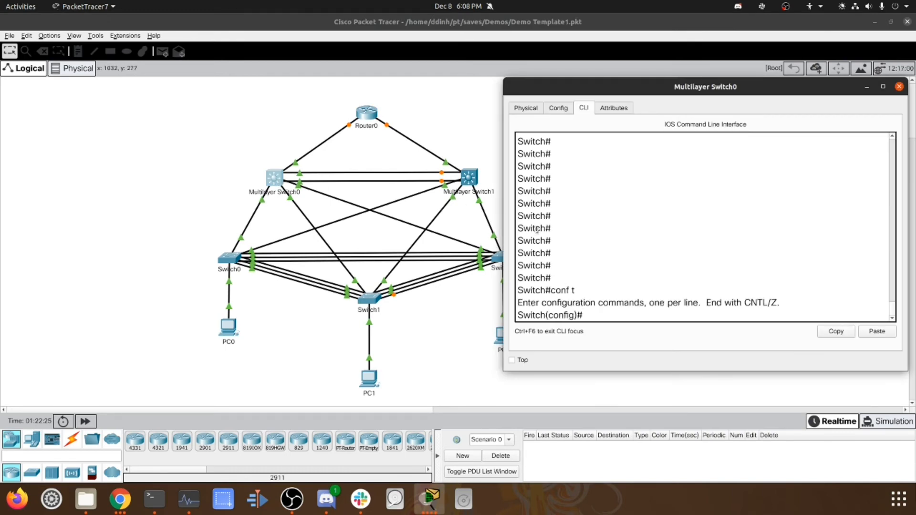
type("int vlan 10")
key("Return")
type("vlan ")
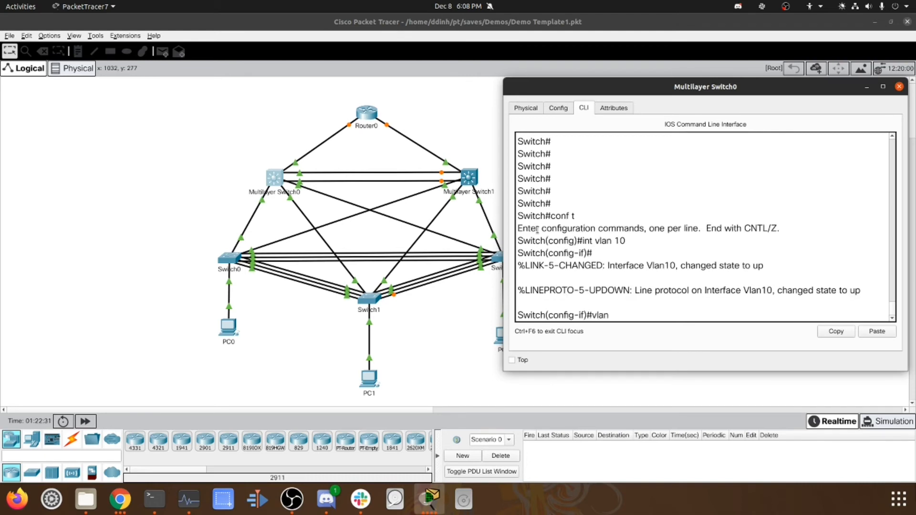
type("10")
key("Return")
type("int vlan 10")
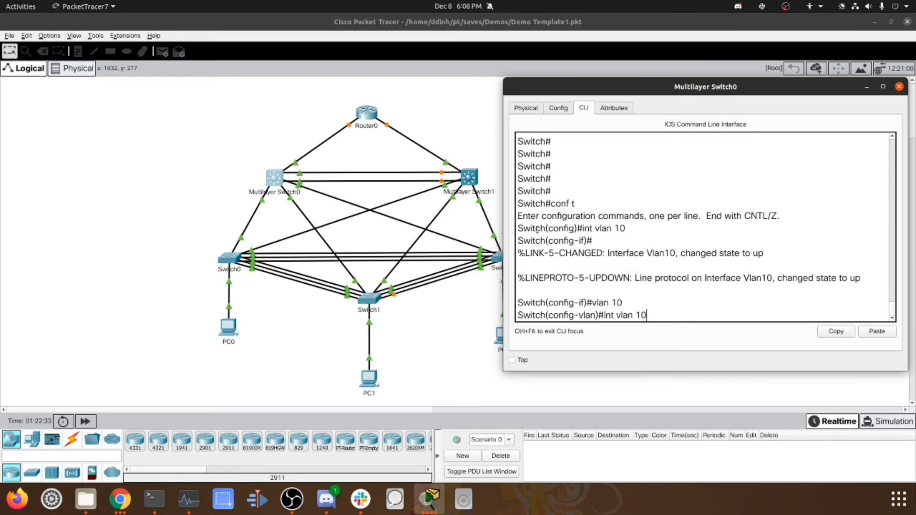
key("Return")
Assign the address 84.84.84.85 with mask 255.255.255.0 to interface VLAN 10 and return to global configuration
type("ip add")
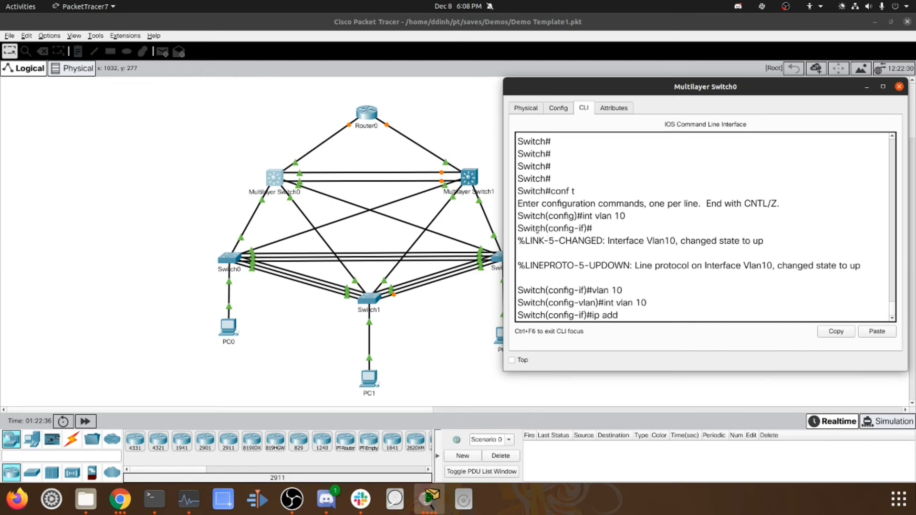
key("Tab")
type("84.84")
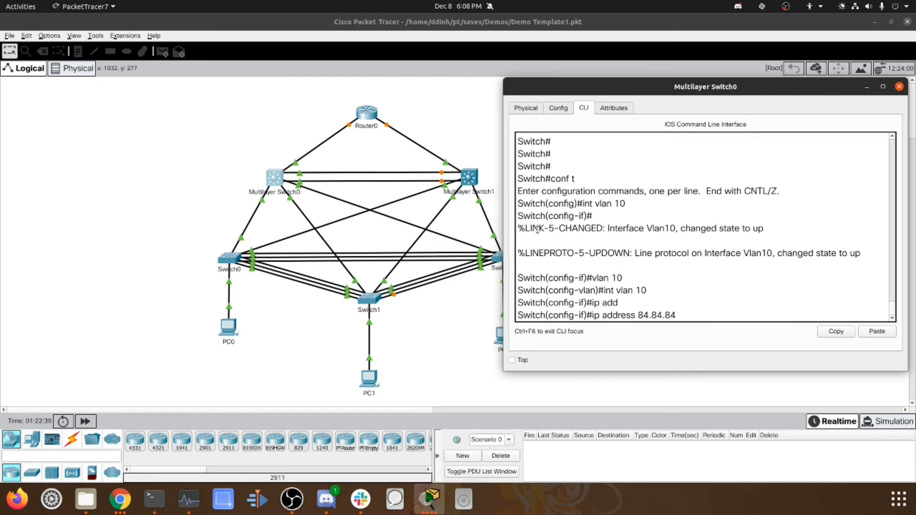
type(".85 255.255.255.0")
key("Return")
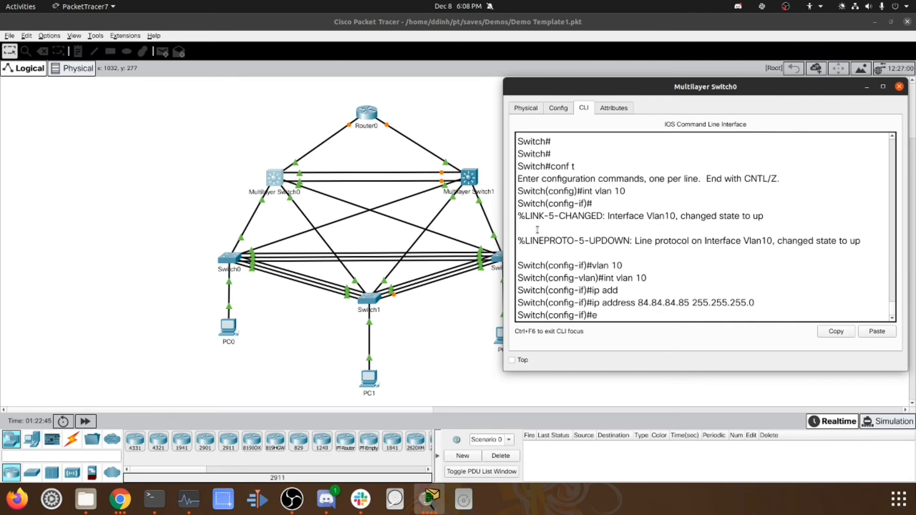
type("ex")
key("Return")
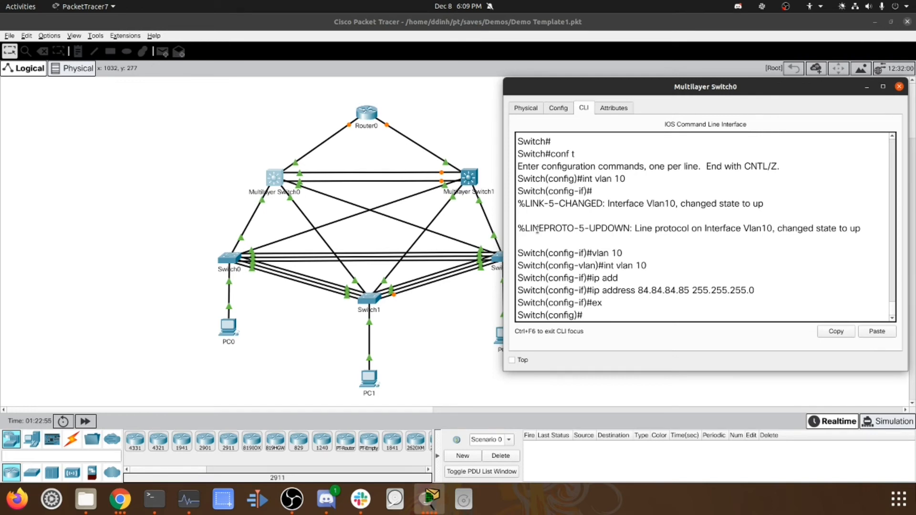
Set the trunk encapsulation of Multilayer Switch0's interface fa0/24 to dot1q
type("int fa0/24")
key("Return")
type("switchport tr")
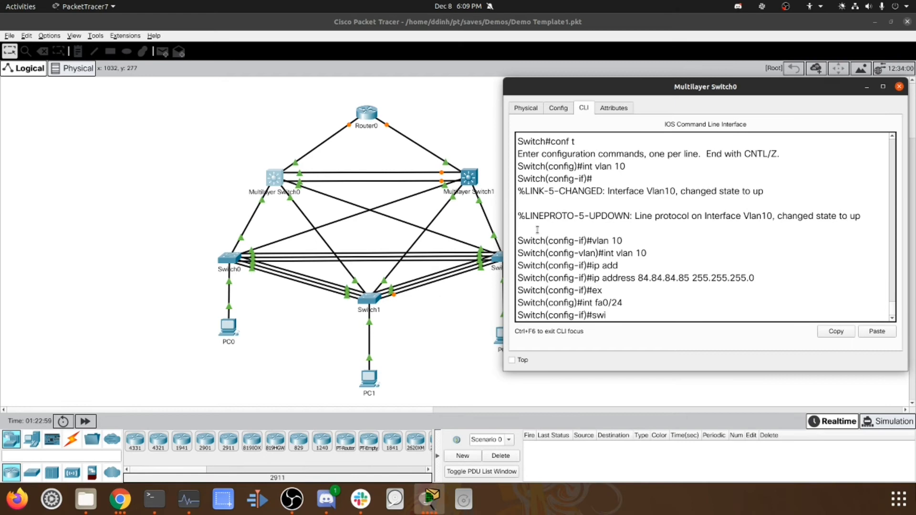
key("Tab")
type("tr")
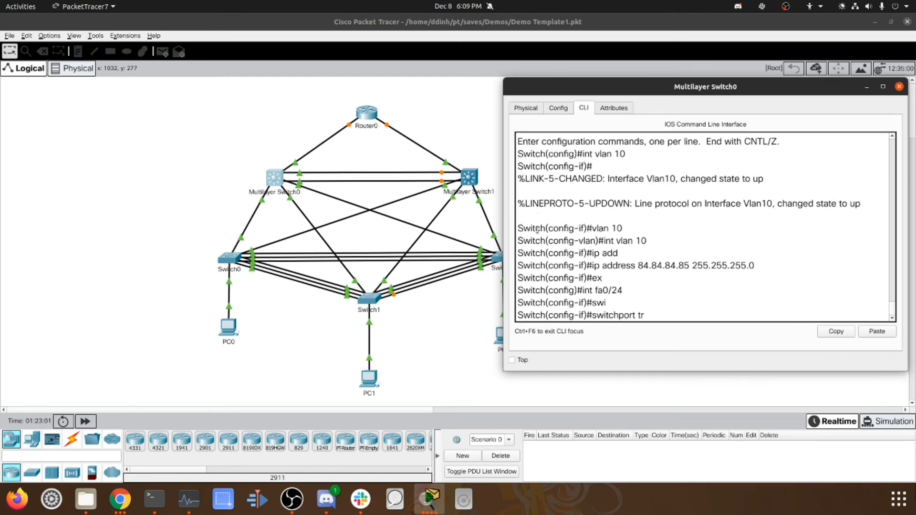
key("Tab")
type("en")
key("Tab")
type("d")
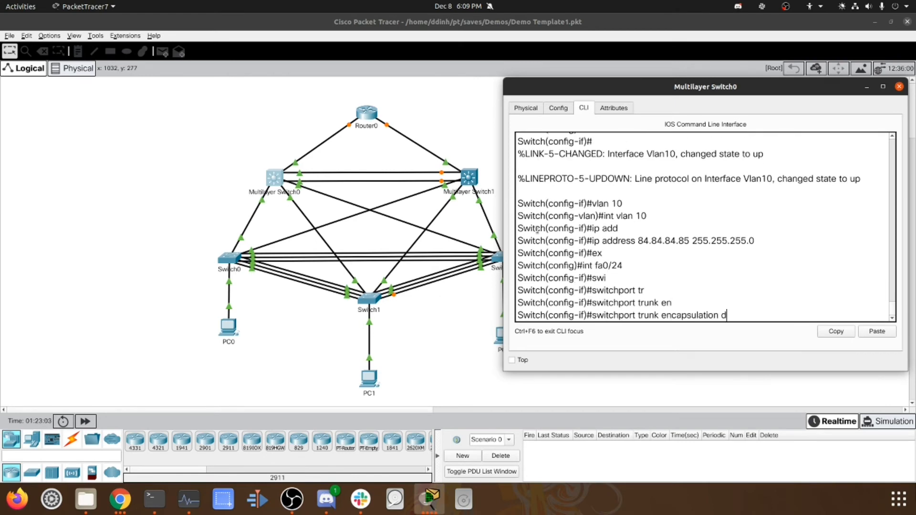
key("Tab")
key("Return")
Set interface fa0/24 to trunk mode and return to the privileged prompt
type("sw")
key("Tab")
type("mod")
key("Tab")
type("tr")
key("Tab")
key("Return")
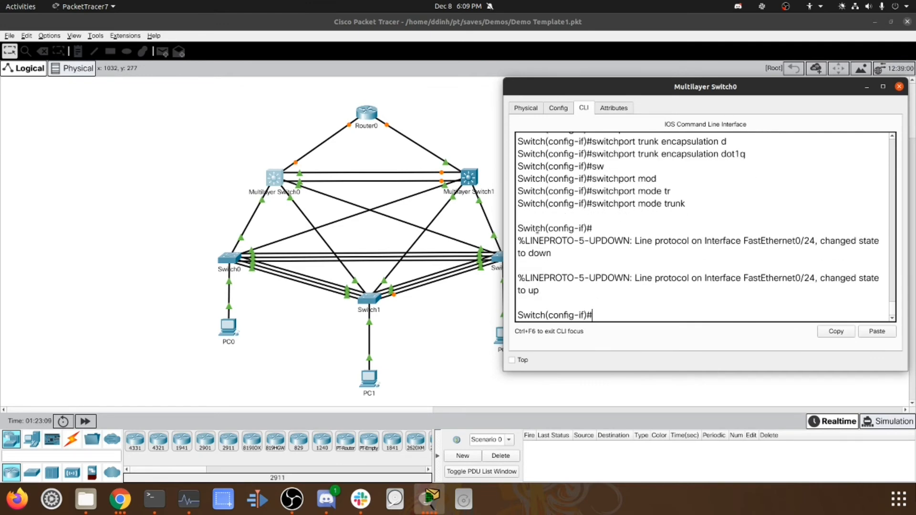
key("Return")
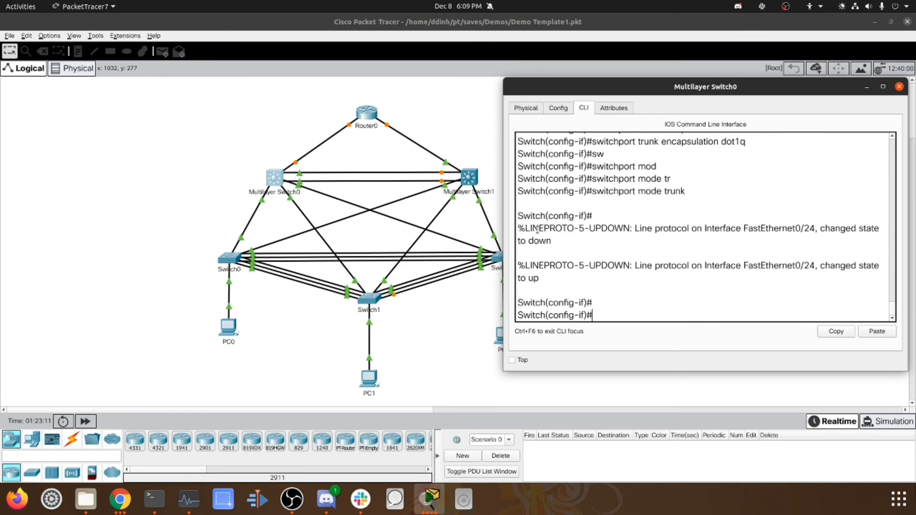
key("Return")
key("ctrl+z")
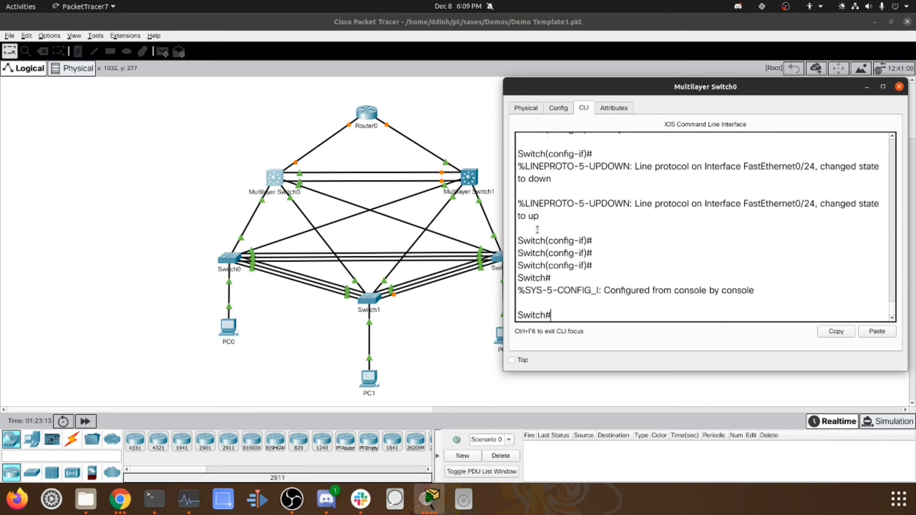
Show the interface trunk listing on Multilayer Switch0 and check the Fa0/24 entry
key("Return")
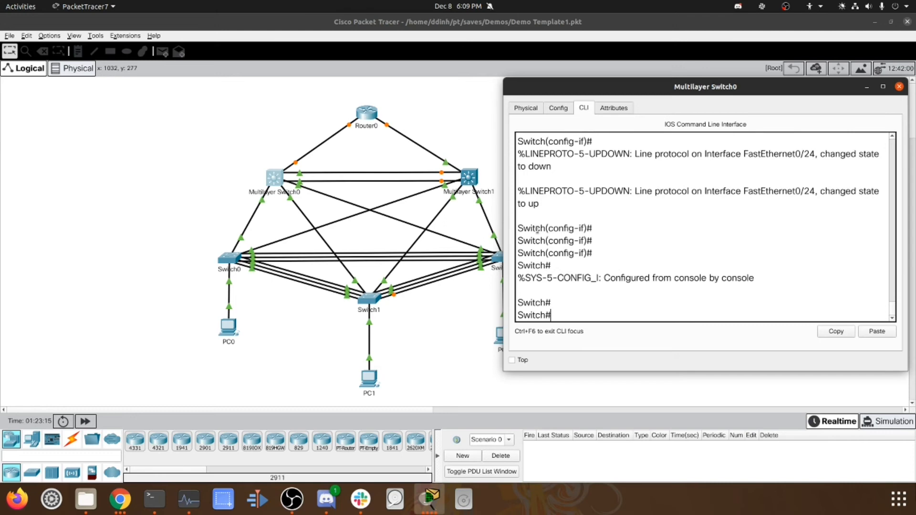
type("show int tru")
key("Return")
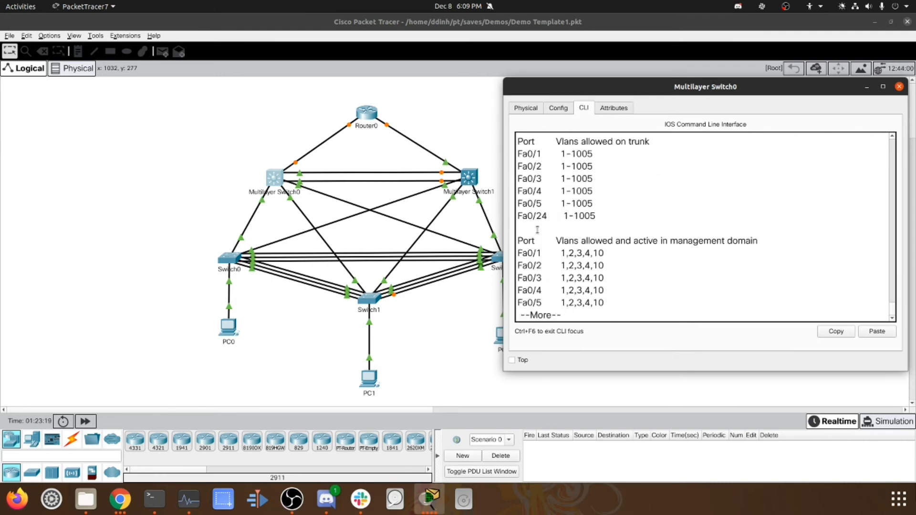
left_click_drag(615, 216, 519, 222)
left_click(594, 239)
key("q")
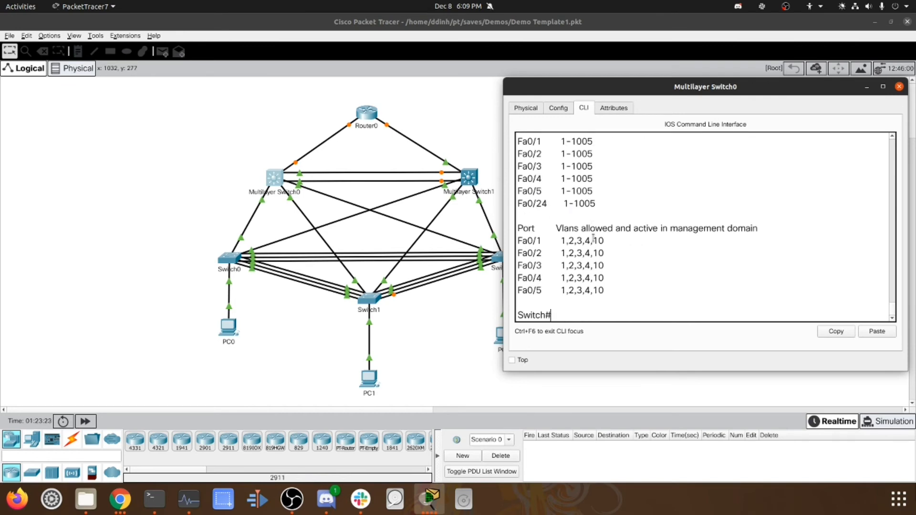
Show the brief IP interface summary on Multilayer Switch0 and check the VLAN 10 address
key("Return")
type("show int")
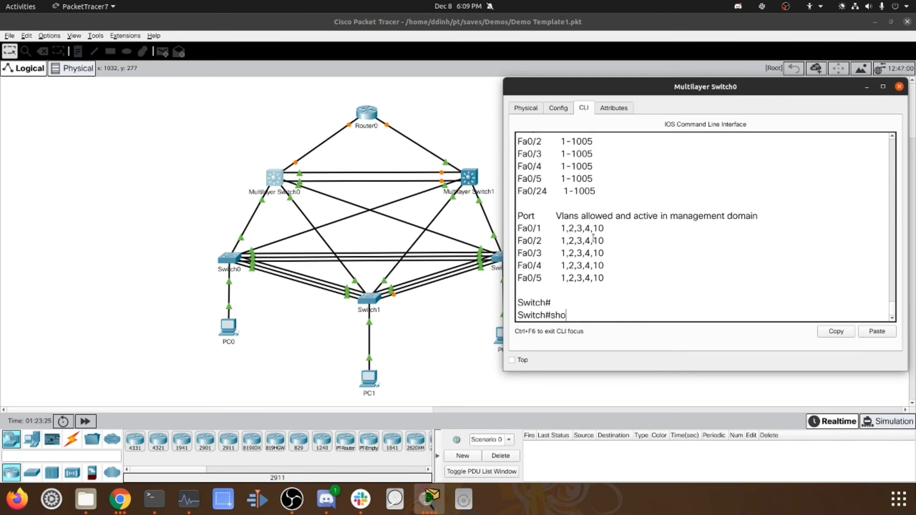
key("BackSpace")
key("BackSpace")
key("BackSpace")
key("BackSpace")
type("ip int br")
key("Return")
key("space")
key("Return")
key("Return")
key("Return")
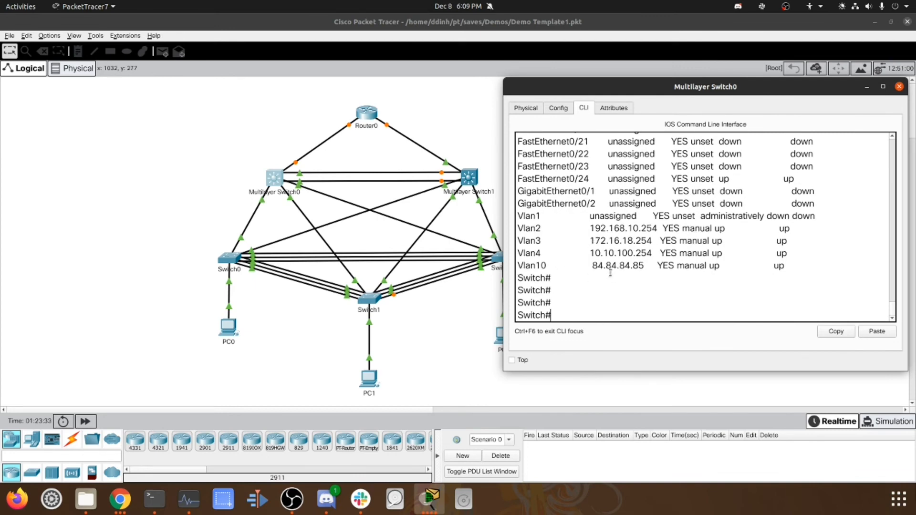
left_click_drag(593, 266, 645, 268)
left_click(647, 300)
key("Return")
key("Return")
Open Multilayer Switch1's CLI and move its window farther from the topology's switches
left_click(470, 176)
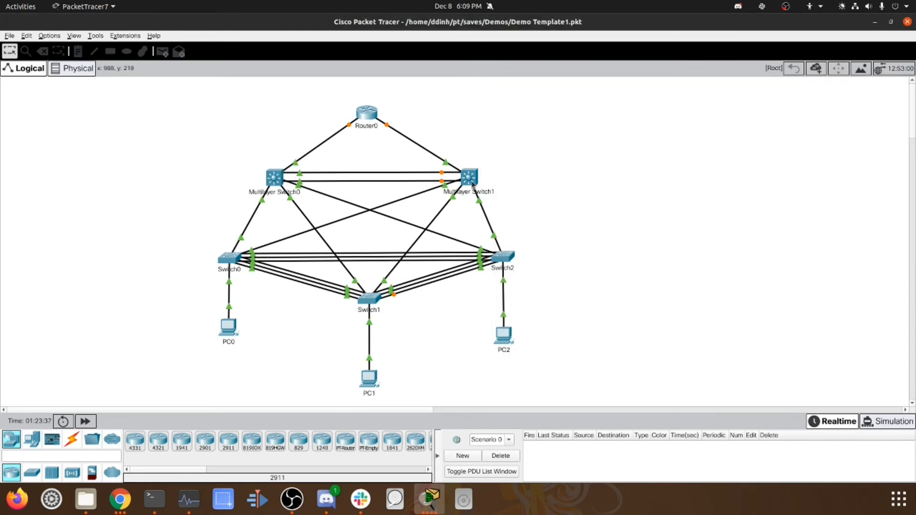
key("Return")
key("Return")
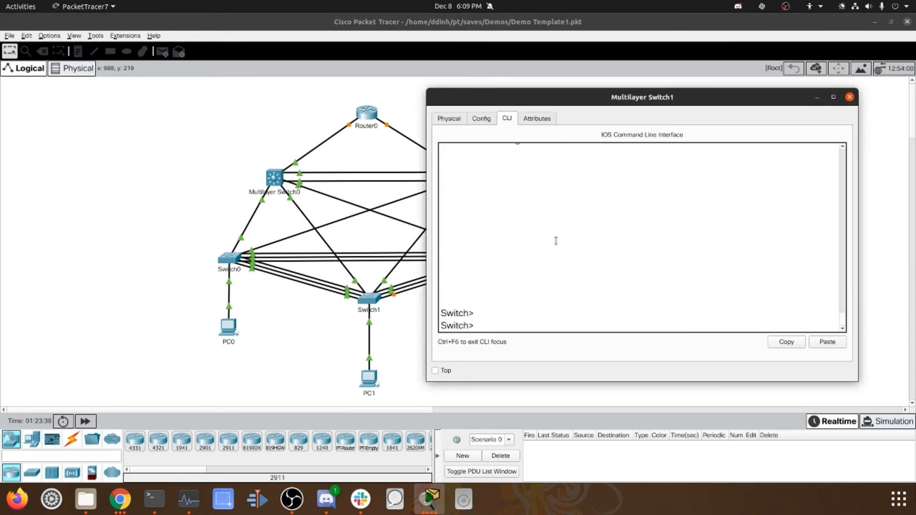
left_click_drag(596, 103, 626, 95)
left_click(658, 228)
key("Return")
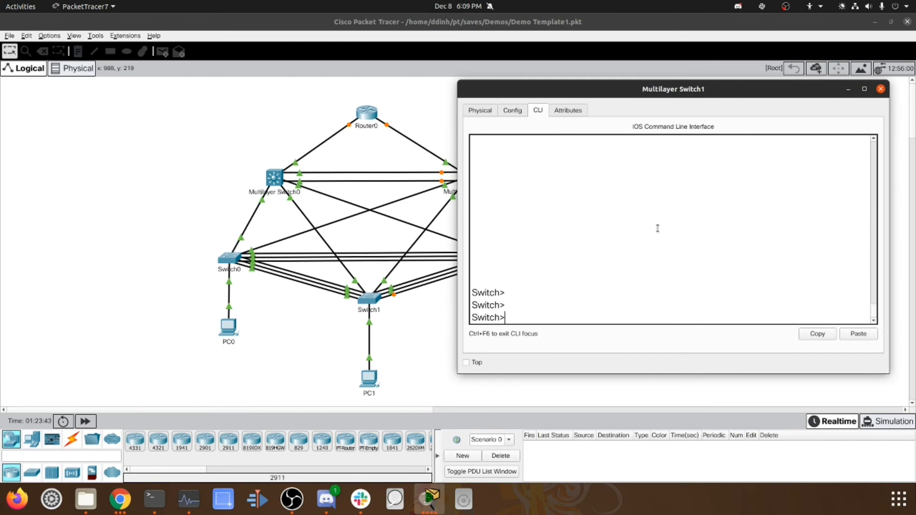
type("int fa")
key("BackSpace")
key("BackSpace")
key("BackSpace")
key("BackSpace")
key("BackSpace")
key("BackSpace")
Enter privileged and global configuration on Multilayer Switch1, create VLAN 10 and enter its VLAN interface configuration
type("ena")
key("Return")
type("conf t")
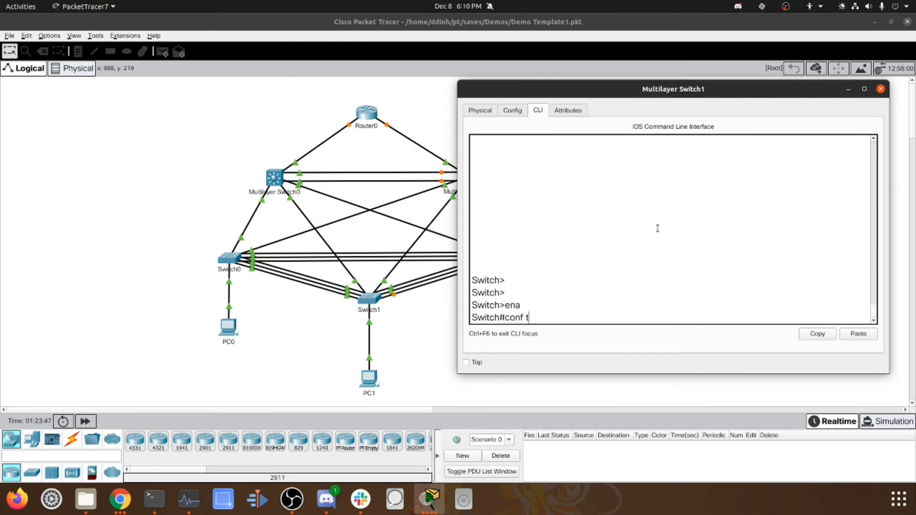
key("Return")
type("vlan 10")
key("Return")
type("int vlan 10")
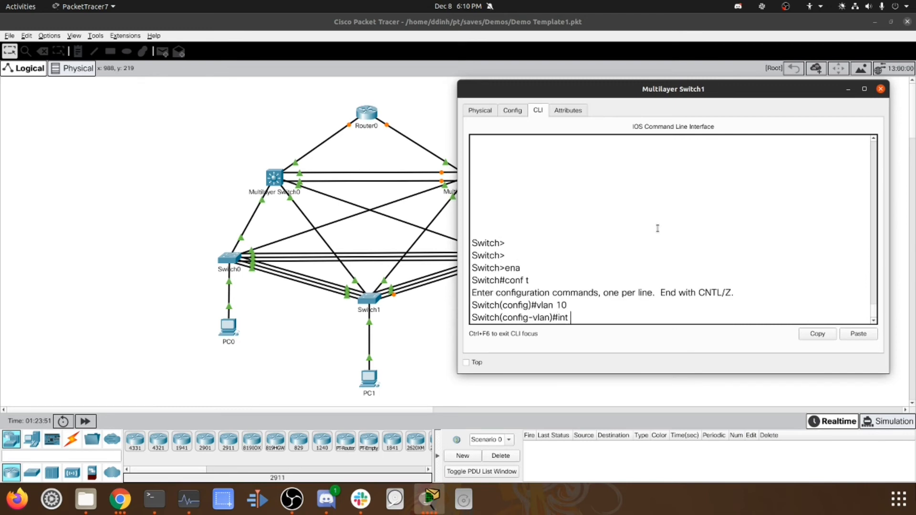
key("Return")
key("Return")
key("Return")
Assign the address 84.84.84.86 with mask 255.255.255.0 to Multilayer Switch1's VLAN 10 interface and return to global configuration
type("ip add")
key("Tab")
type("84.84.84.86 255.")
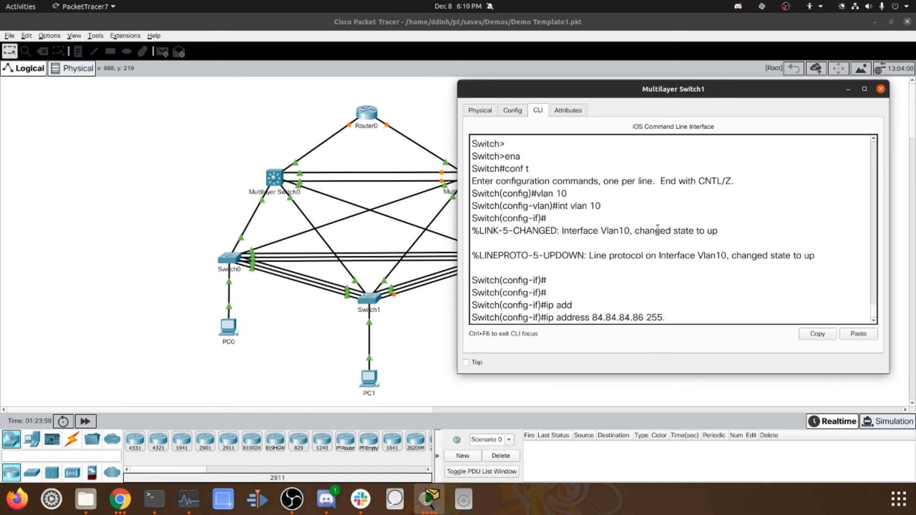
type("255.255.0")
key("Return")
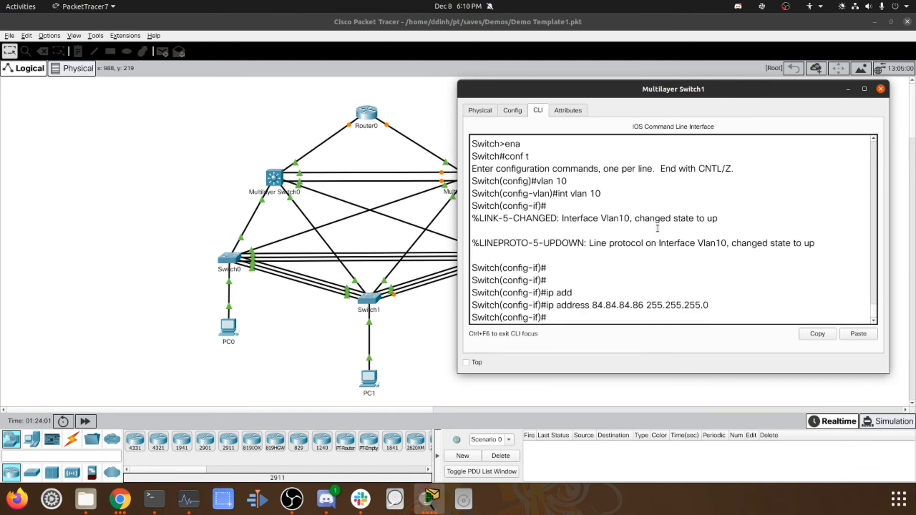
type("ex")
key("Return")
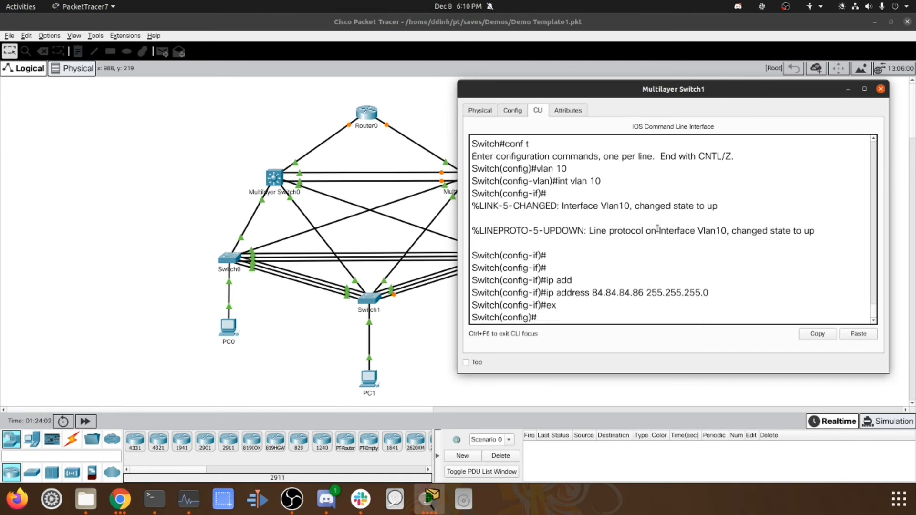
Enter configuration of Multilayer Switch1's interface fa0/24 and start a switchport command
type("int fa0/24")
key("Return")
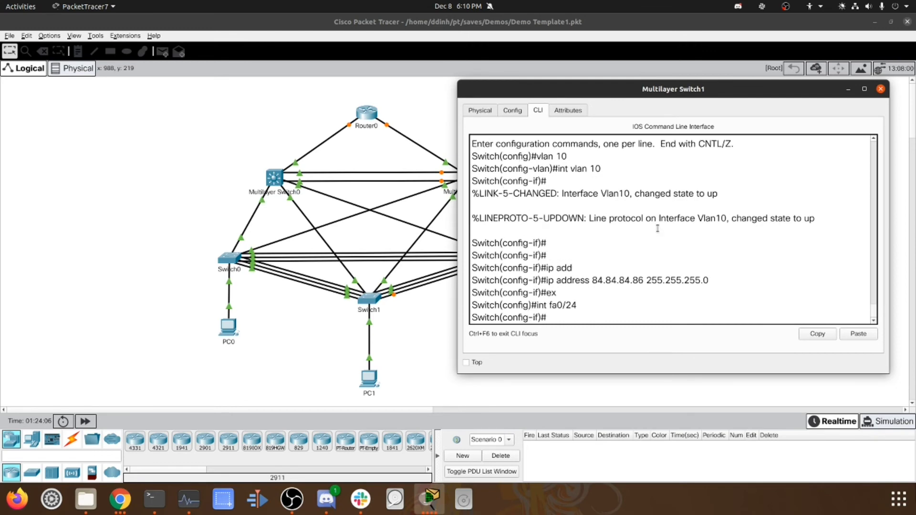
type("swi")
key("Tab")
type("mod")
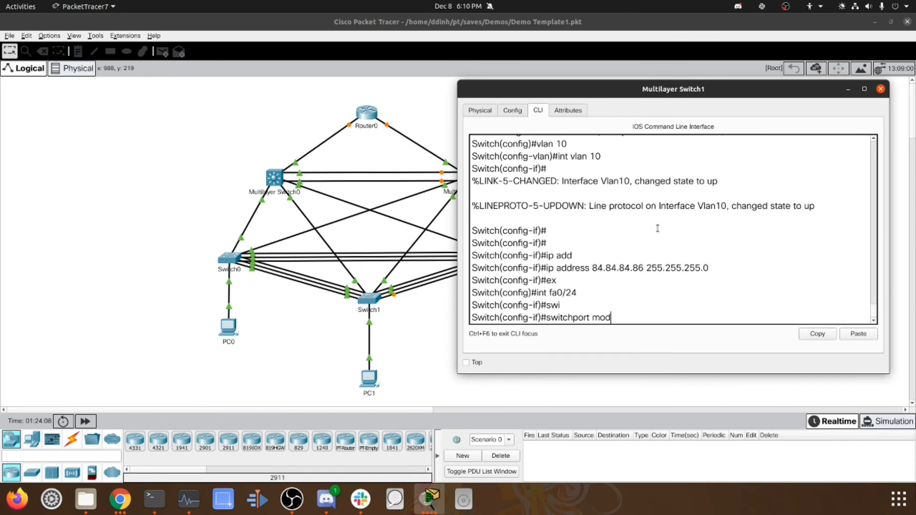
key("Tab")
type("tr")
key("Tab")
type("en")
key("Tab")
key("BackSpace")
key("BackSpace")
key("BackSpace")
key("BackSpace")
key("BackSpace")
key("BackSpace")
key("BackSpace")
key("BackSpace")
key("BackSpace")
key("BackSpace")
key("BackSpace")
key("BackSpace")
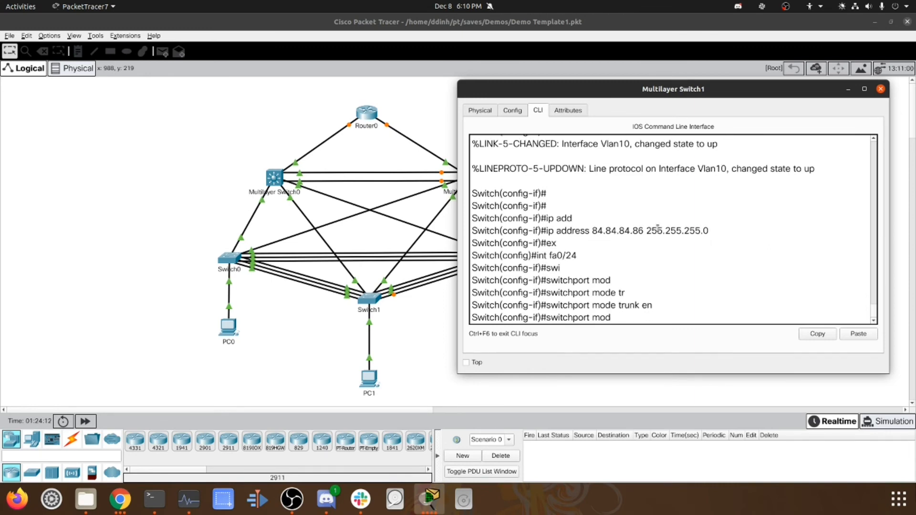
Complete the switchport command to set fa0/24's trunk encapsulation to dot1q
type("t")
key("Tab")
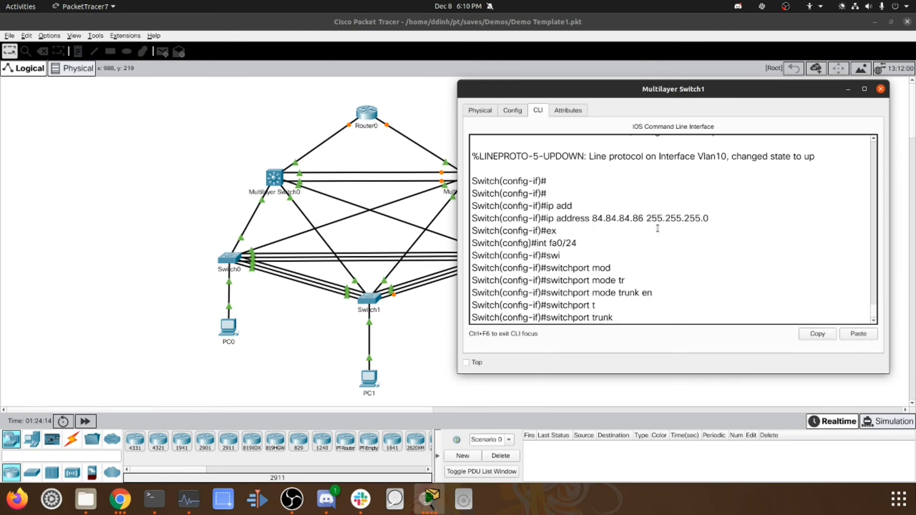
type("en")
key("Tab")
type("d")
key("Tab")
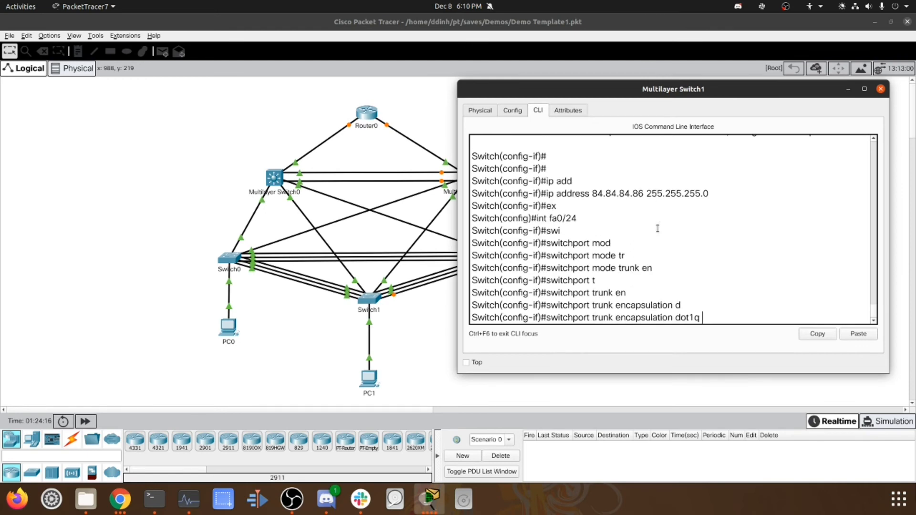
key("Return")
Set Multilayer Switch1's interface fa0/24 to trunk mode
type("swi")
key("Tab")
type("mod")
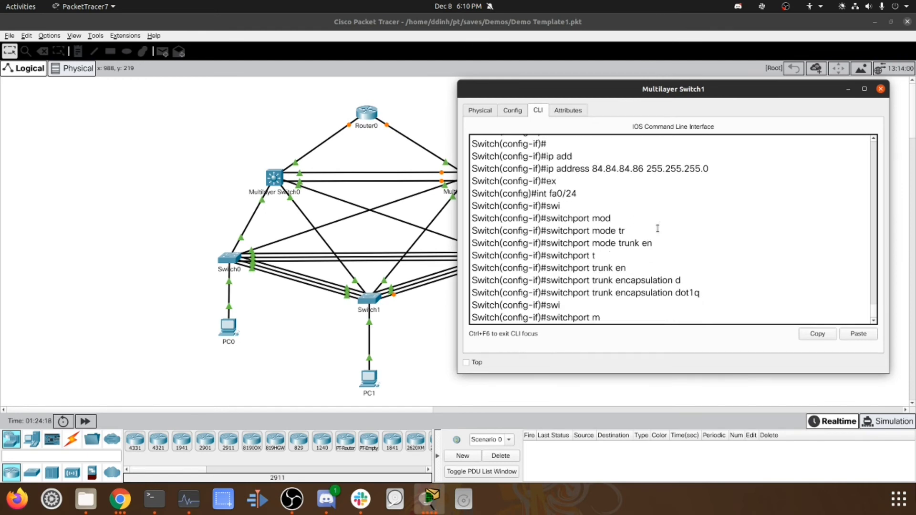
key("Tab")
type("tr")
key("Tab")
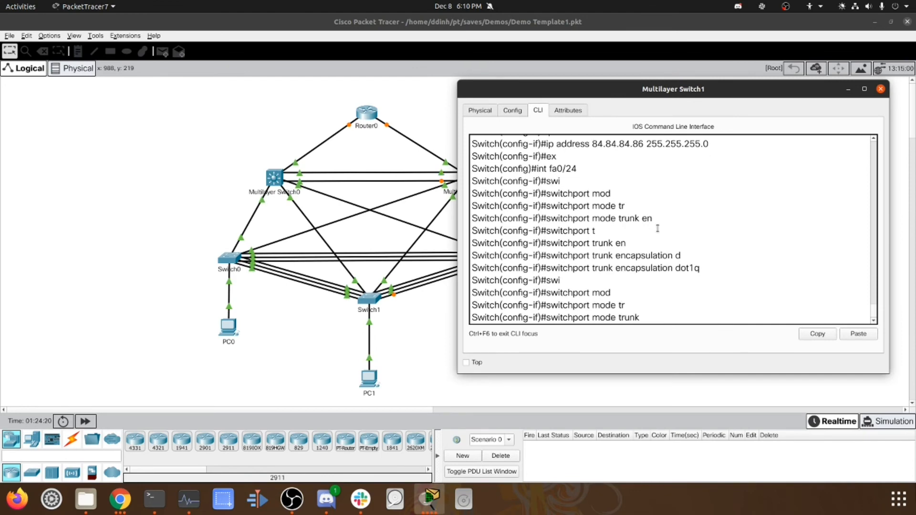
key("Return")
key("Return")
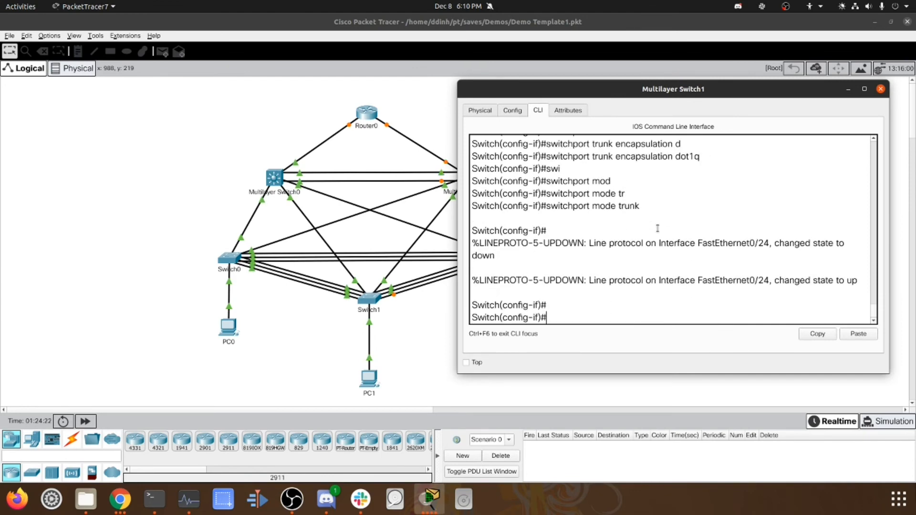
Leave configuration mode on Multilayer Switch1 and display its trunk interfaces, checking the VLANs allowed on fa0/24
key("ctrl+z")
key("Return")
key("Return")
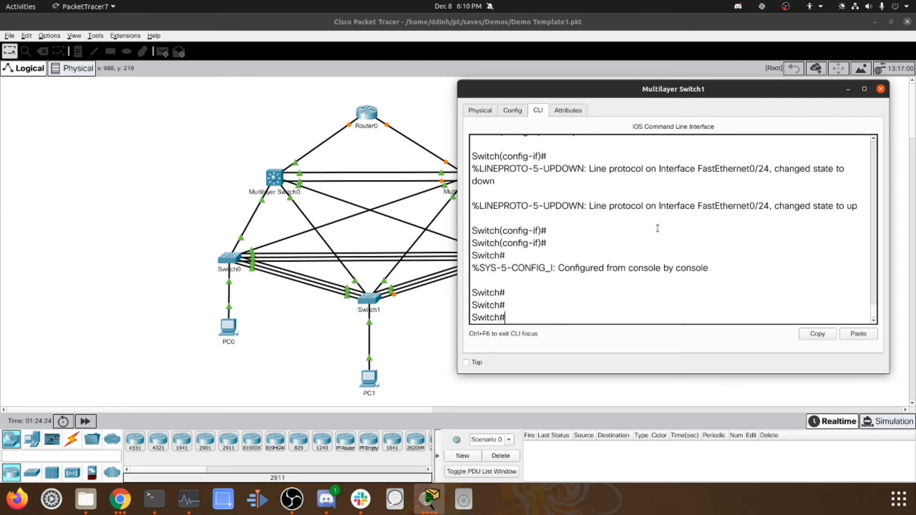
key("Return")
type("show i")
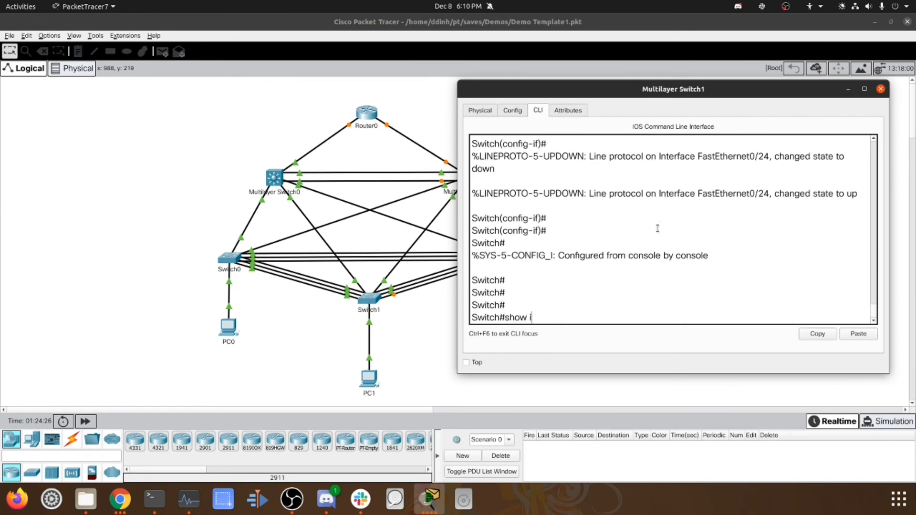
type("nt trunk")
key("Return")
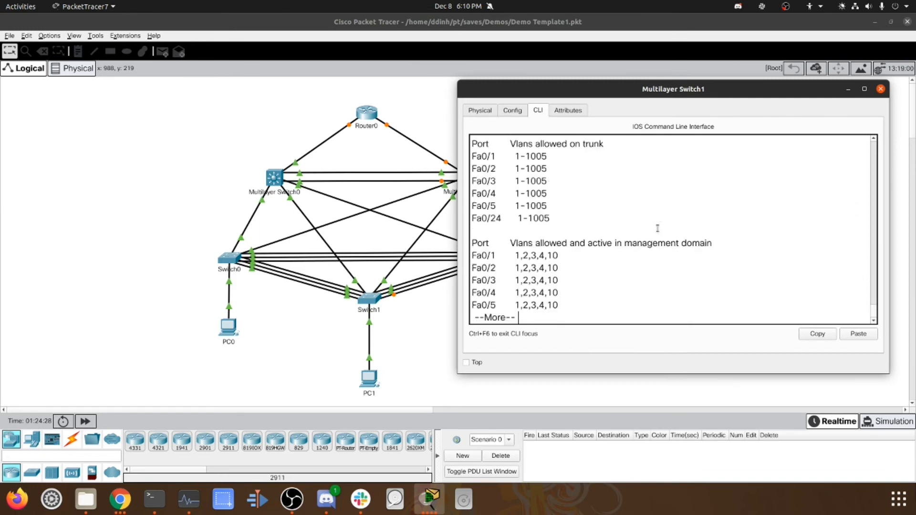
left_click_drag(549, 209, 497, 207)
left_click_drag(575, 302, 477, 305)
left_click(601, 314)
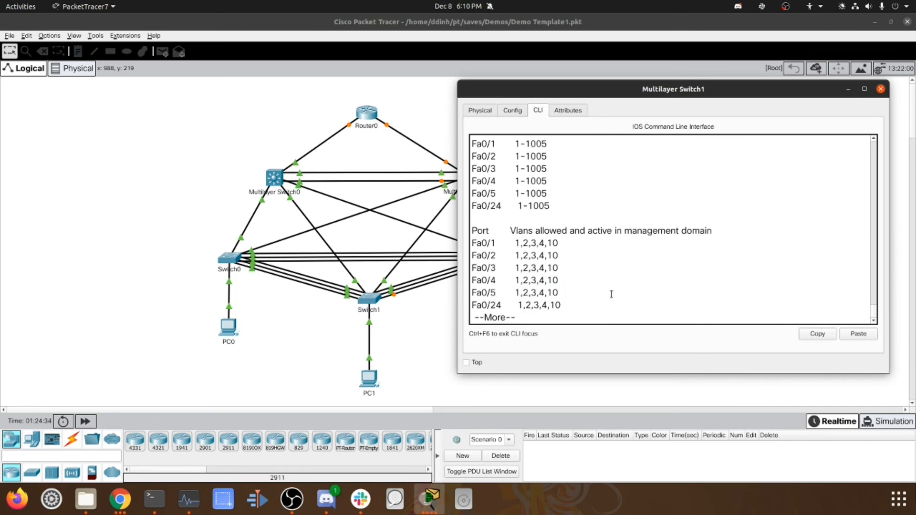
key("space")
Display Multilayer Switch1's brief IP interface listing and check the VLAN 10 address
type("show")
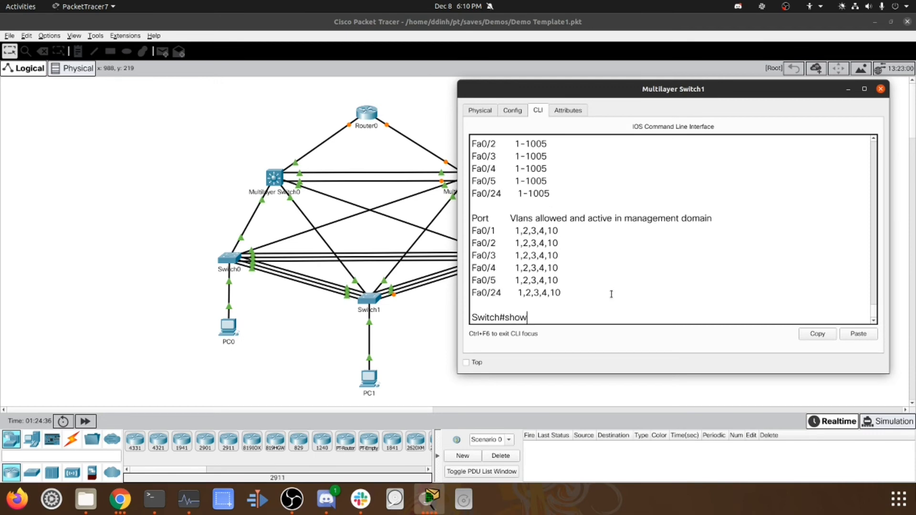
type(" ip int b")
key("Return")
key("space")
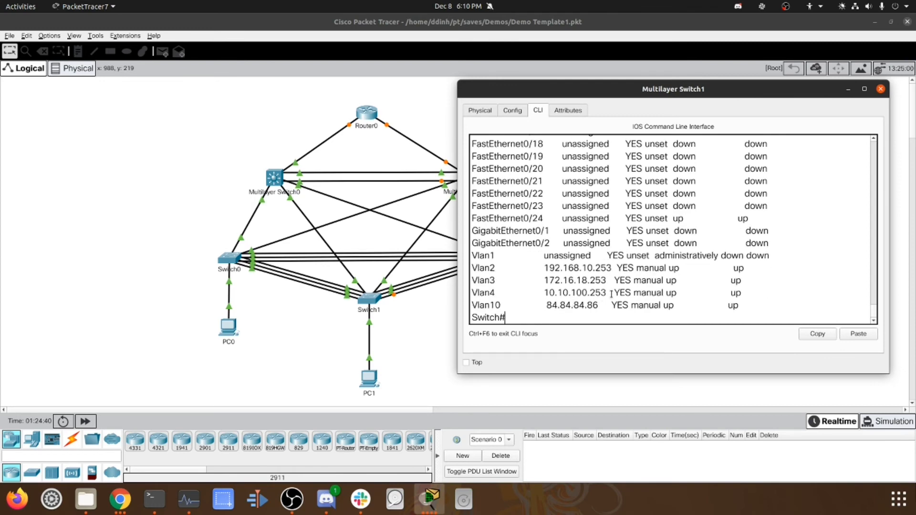
key("Return")
left_click_drag(604, 294, 558, 293)
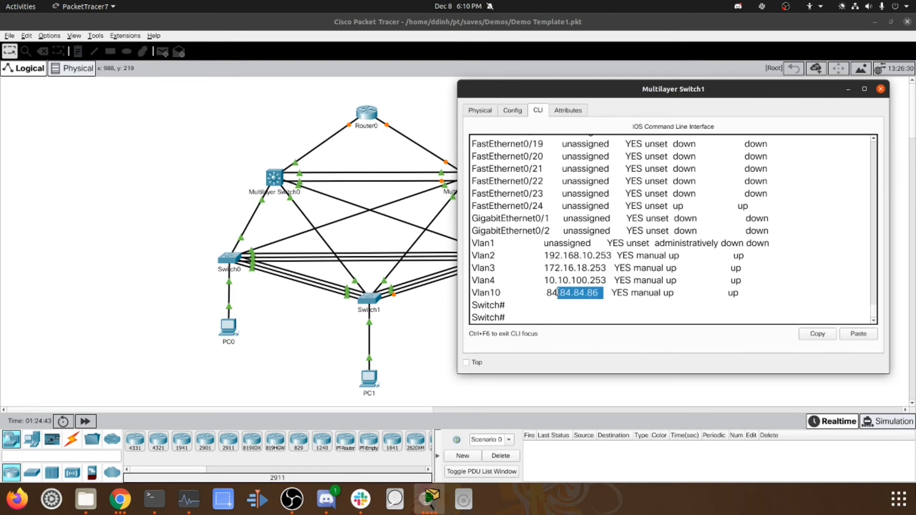
left_click(432, 361)
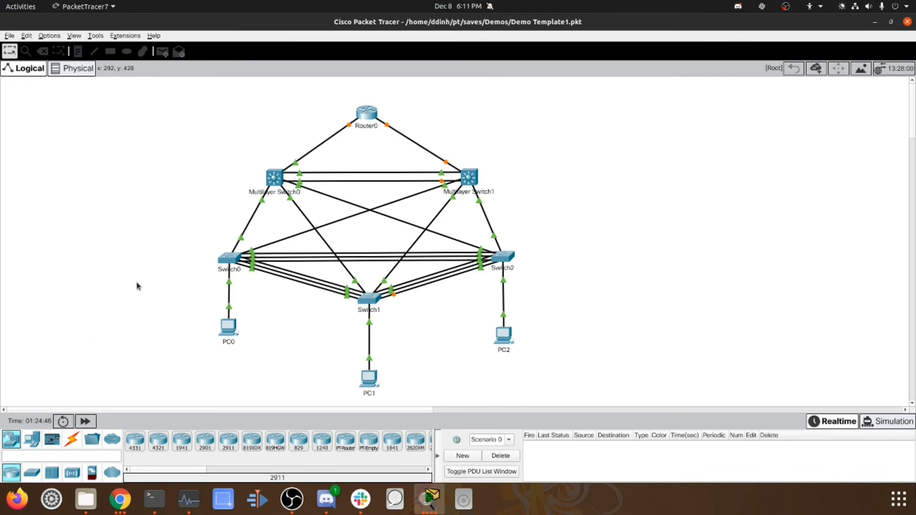
Open Multilayer Switch0's command line and enter configuration of its VLAN 10 interface
left_click(275, 178)
left_click(585, 306)
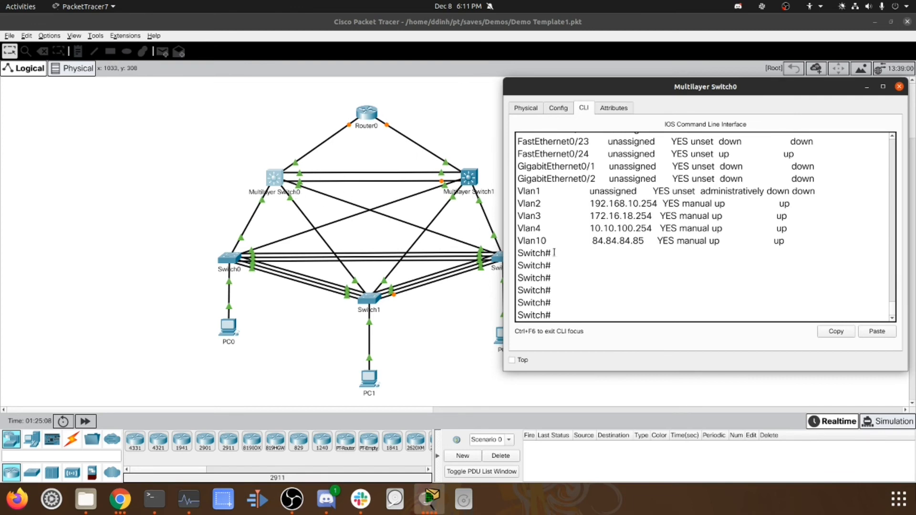
key("Return")
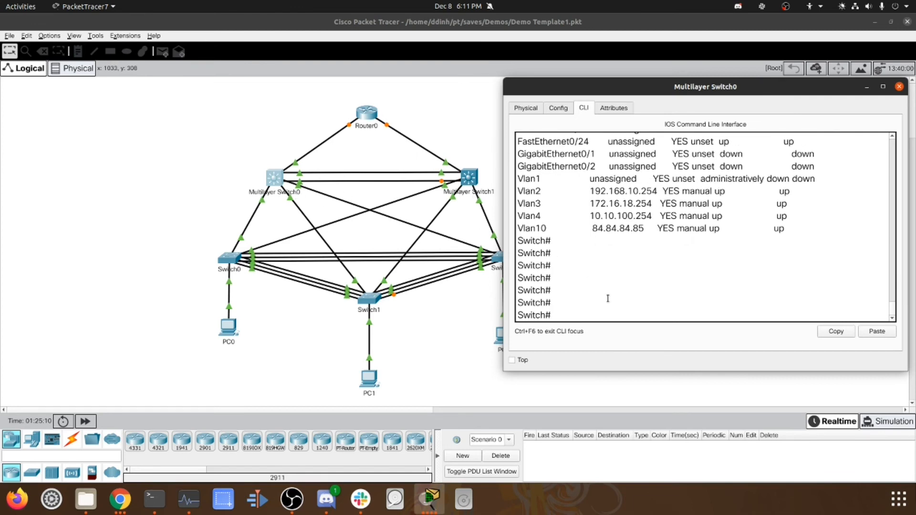
type("en")
key("BackSpace")
key("BackSpace")
type("conf t")
key("Return")
type("int vlan 10")
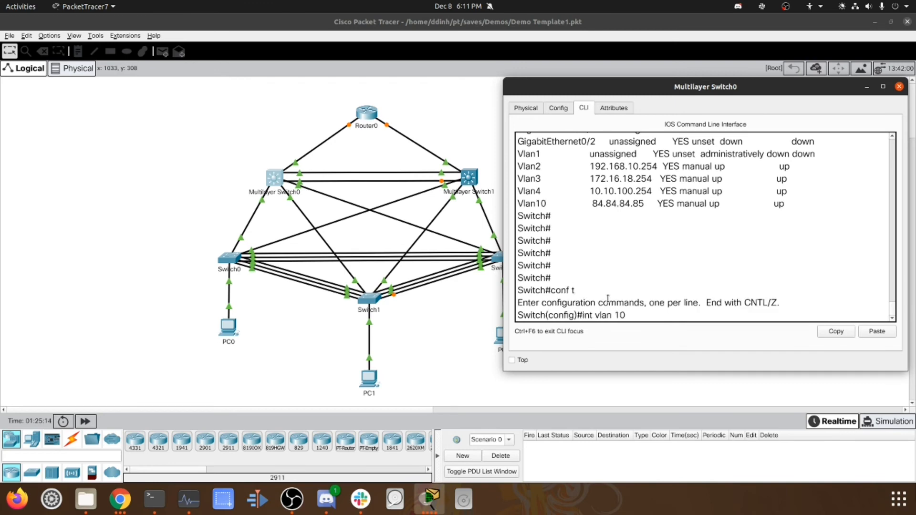
key("Return")
Set the standby protocol to version 2 on Multilayer Switch0's VLAN 10 interface
type("sta")
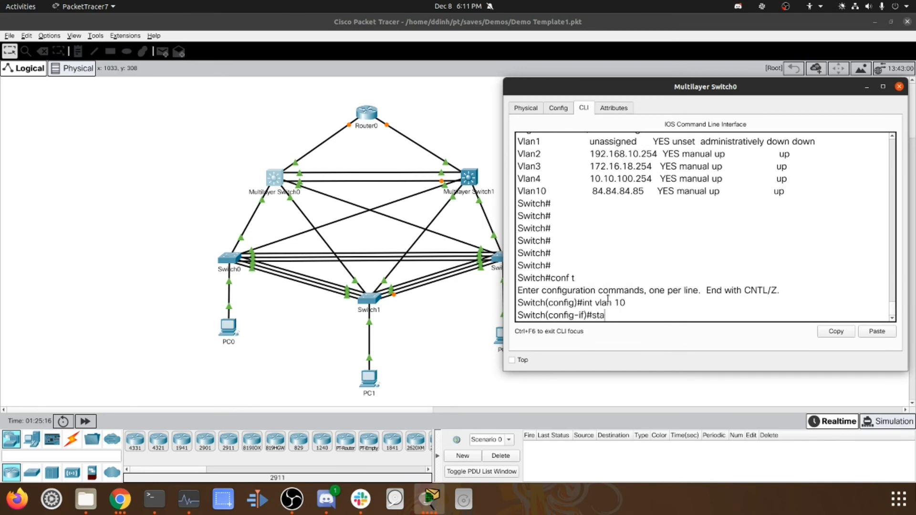
type("ndby ver2")
key("Tab")
type("2")
key("Return")
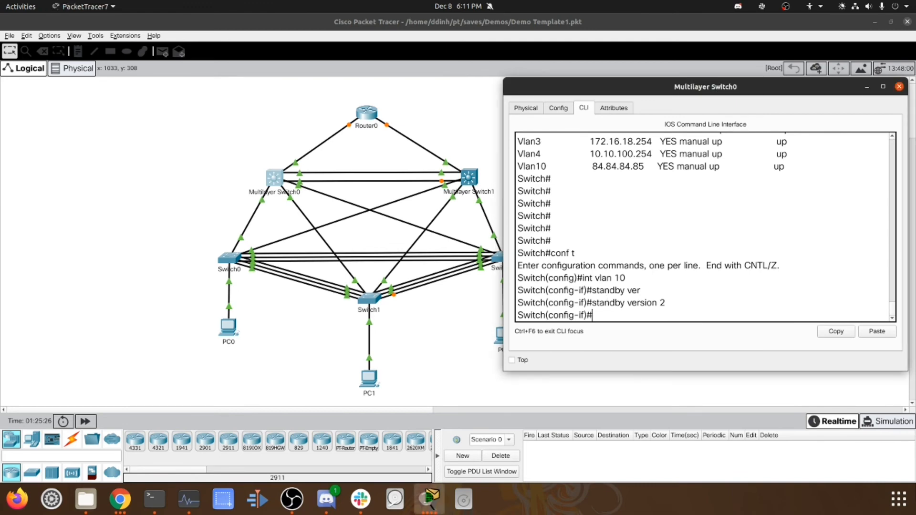
Assign virtual IP 84.84.84.250 to standby group 10 on Multilayer Switch0's VLAN 10 interface
type("stanby")
key("Tab")
type("vers")
key("BackSpace")
key("BackSpace")
key("BackSpace")
key("BackSpace")
type("10")
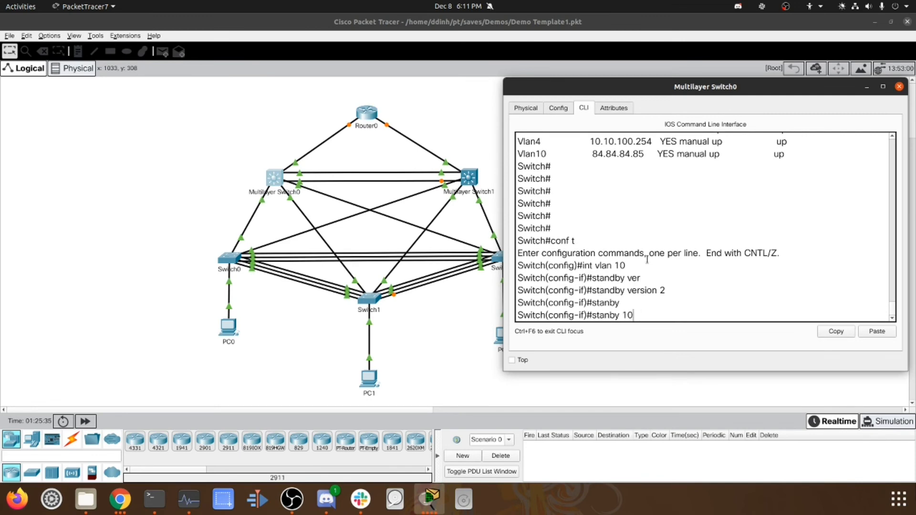
type(" ip 84.84.84.250")
key("Return")
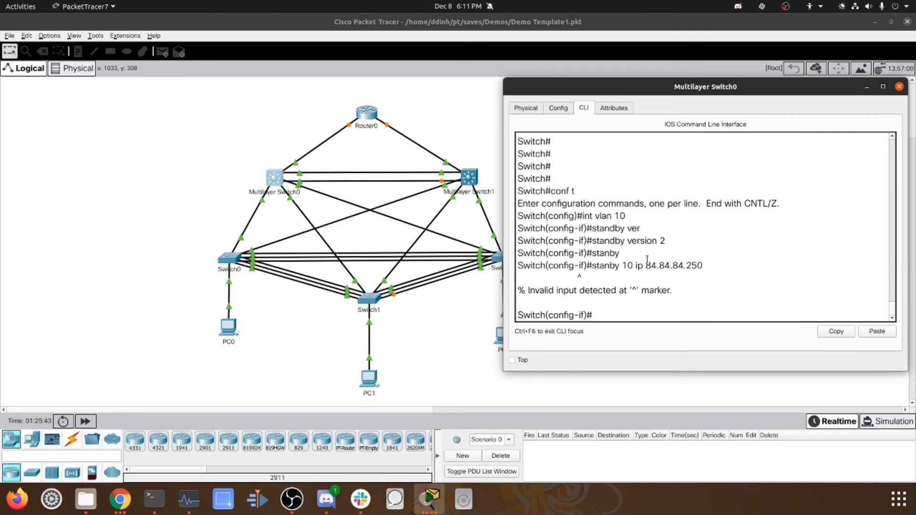
key("Up")
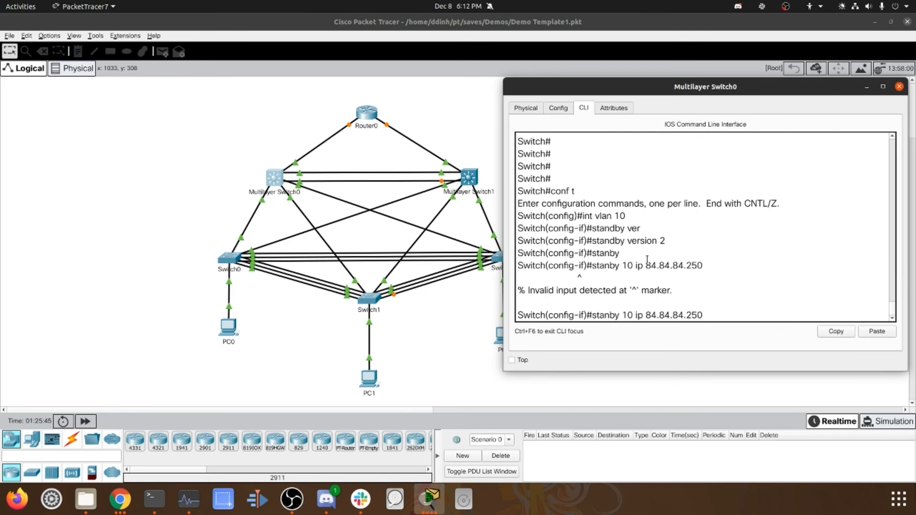
type("d")
key("Return")
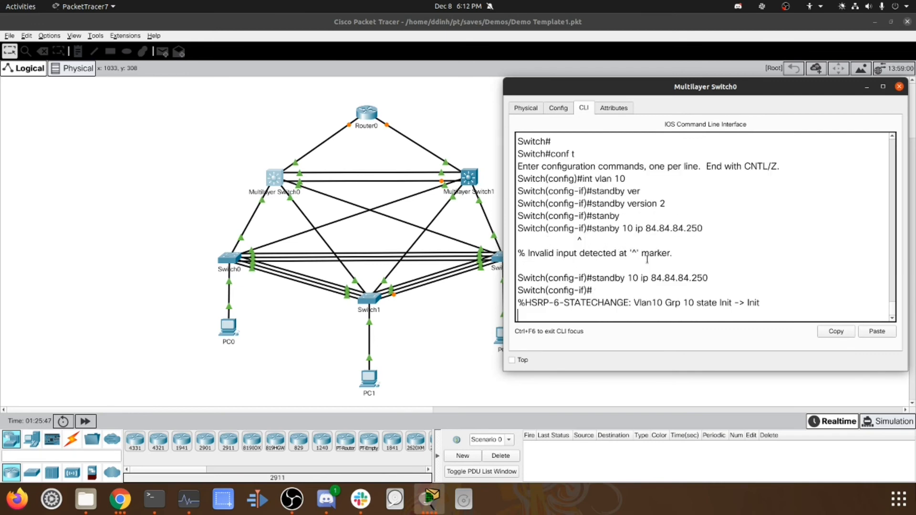
Set standby group 10's priority to 150 on Multilayer Switch0's VLAN 10 interface
type("stand")
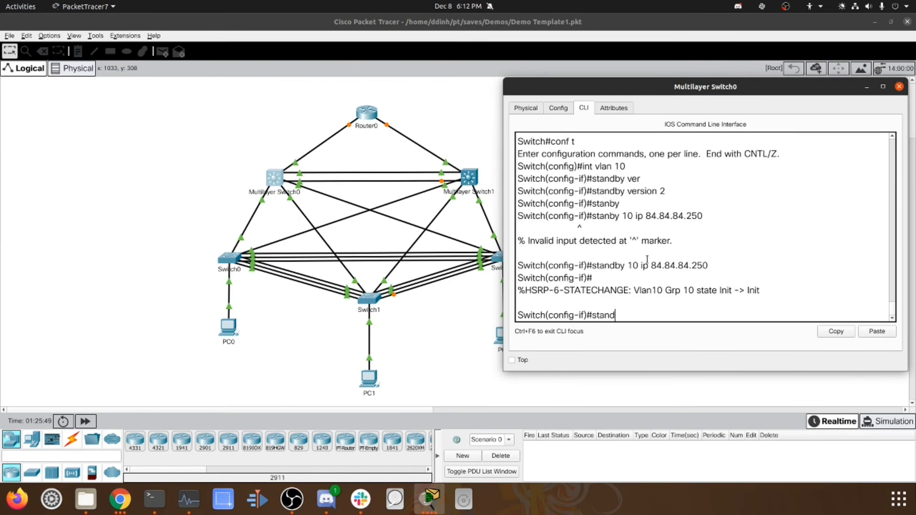
key("Tab")
type("10 prior")
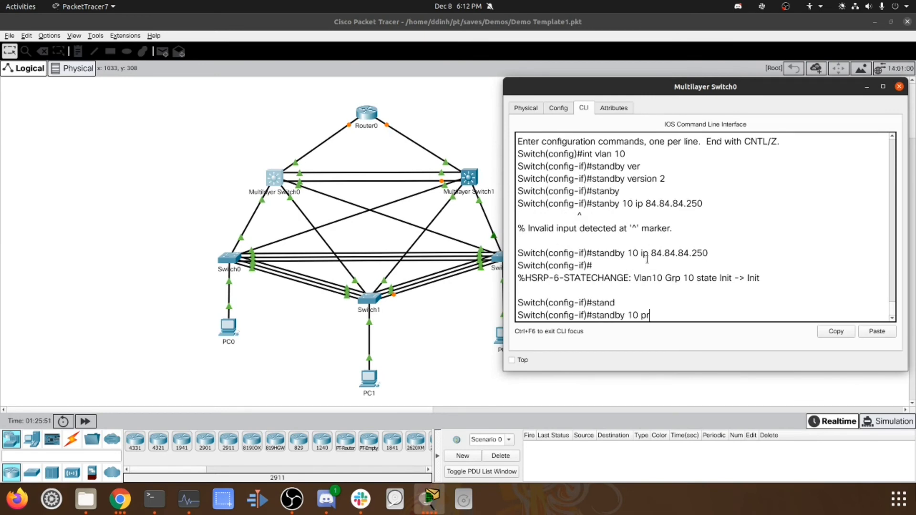
key("Tab")
type("150")
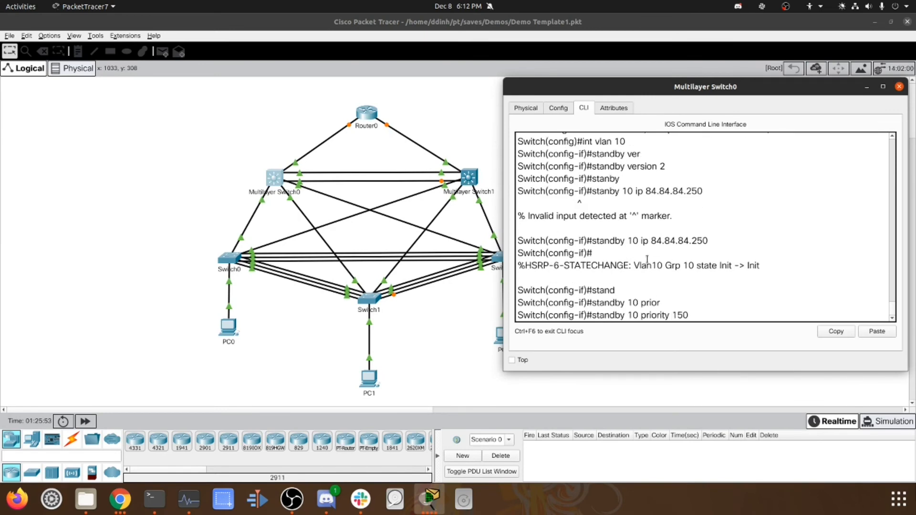
key("Return")
Enable preemption for standby group 10 on Multilayer Switch0's VLAN 10 interface
type("stand")
key("Tab")
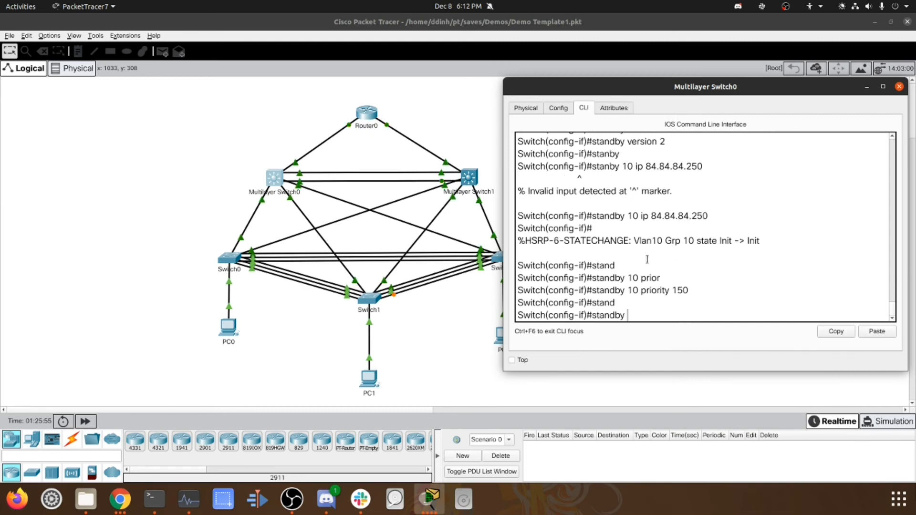
type("10 pr")
type("ee")
key("Tab")
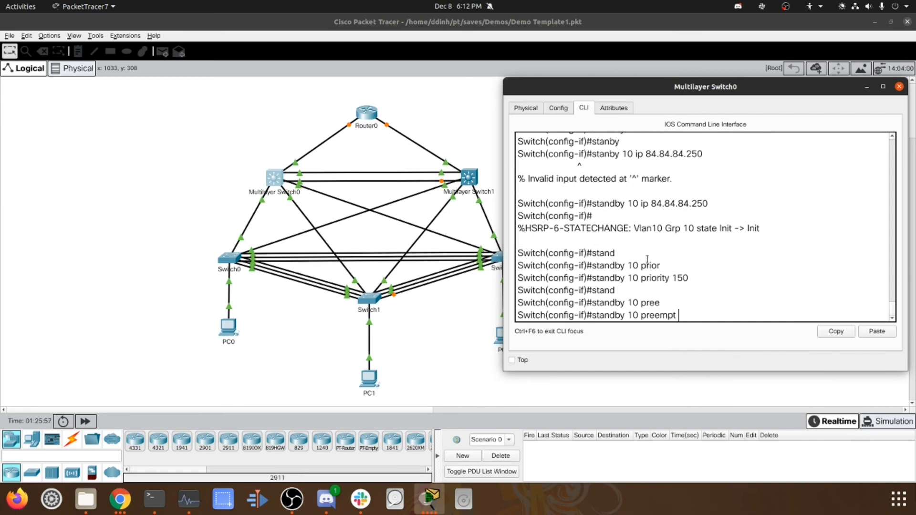
key("Return")
key("Return")
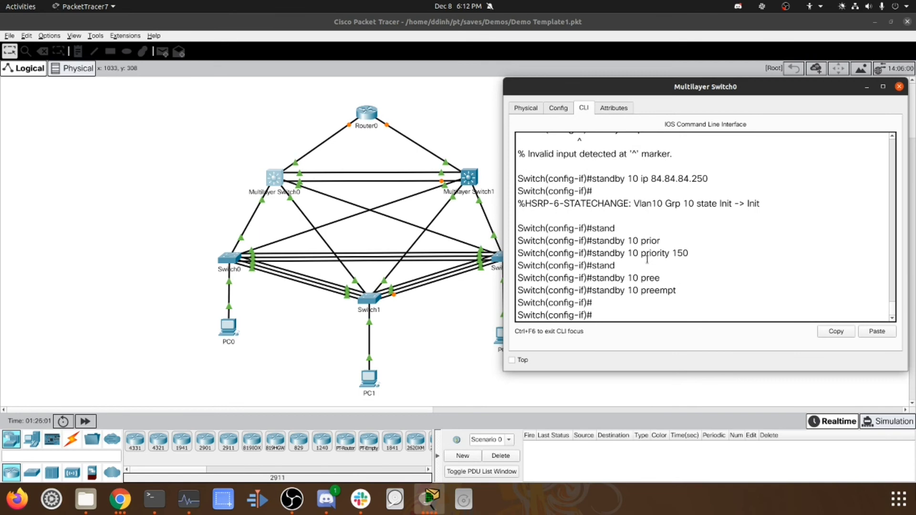
key("Return")
Return Multilayer Switch0 to privileged mode and display the brief standby summary, checking VLAN 10's priority and state
key("ctrl+z")
key("Return")
key("Return")
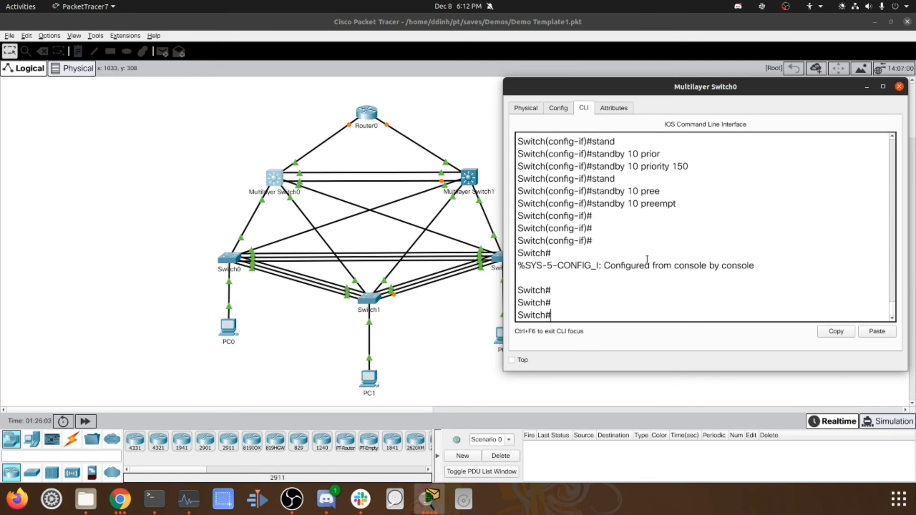
type("show standby")
key("Return")
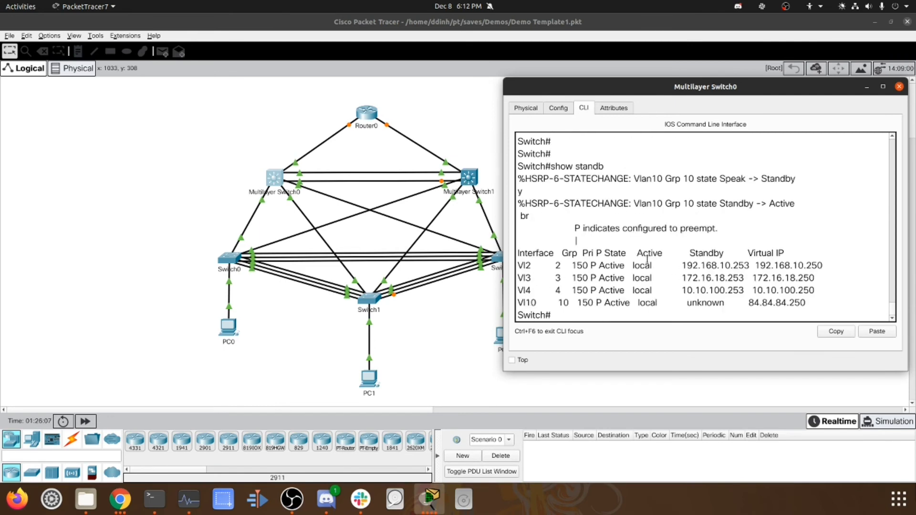
key("Return")
key("Up")
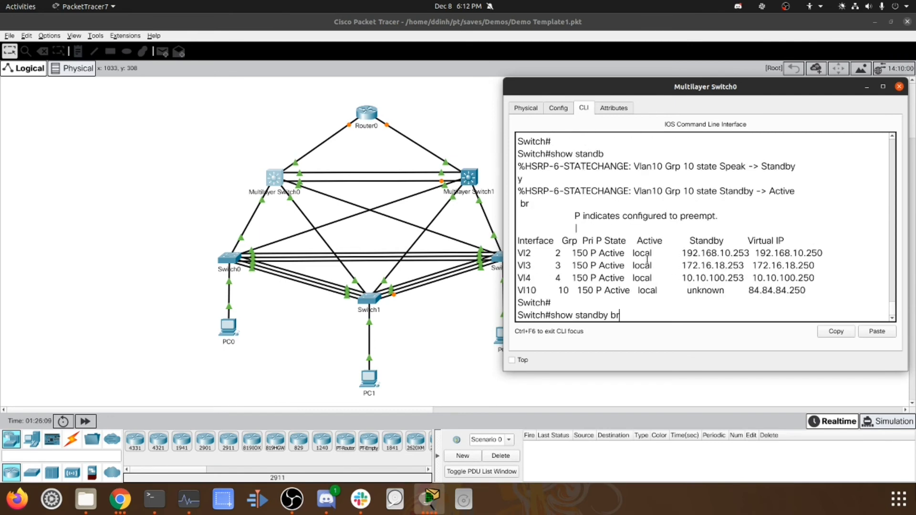
key("Return")
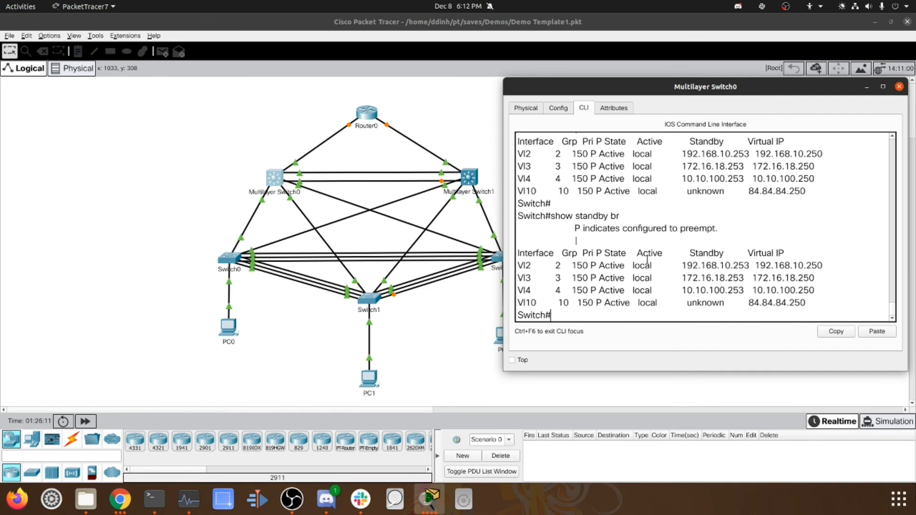
left_click_drag(576, 303, 627, 300)
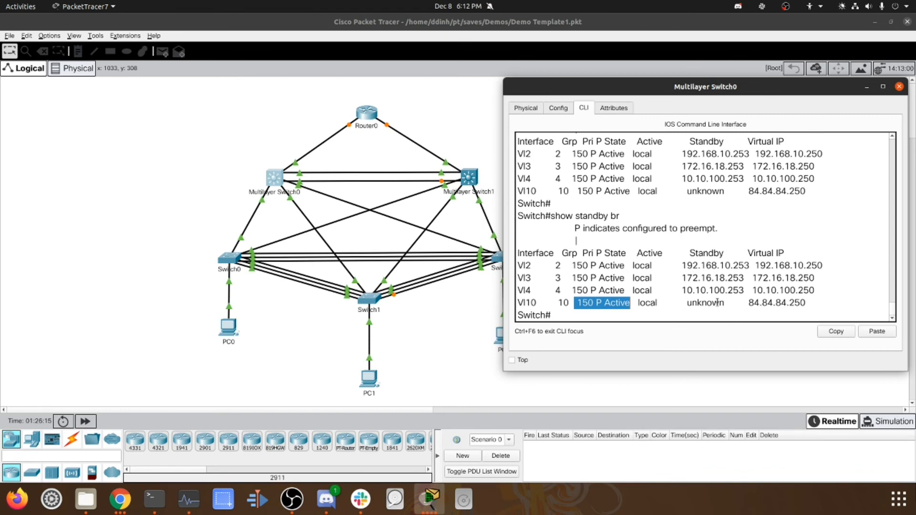
Switch to Multilayer Switch1's command line and enter configuration of its VLAN 10 interface
left_click(470, 178)
key("Return")
key("Return")
key("Return")
key("Return")
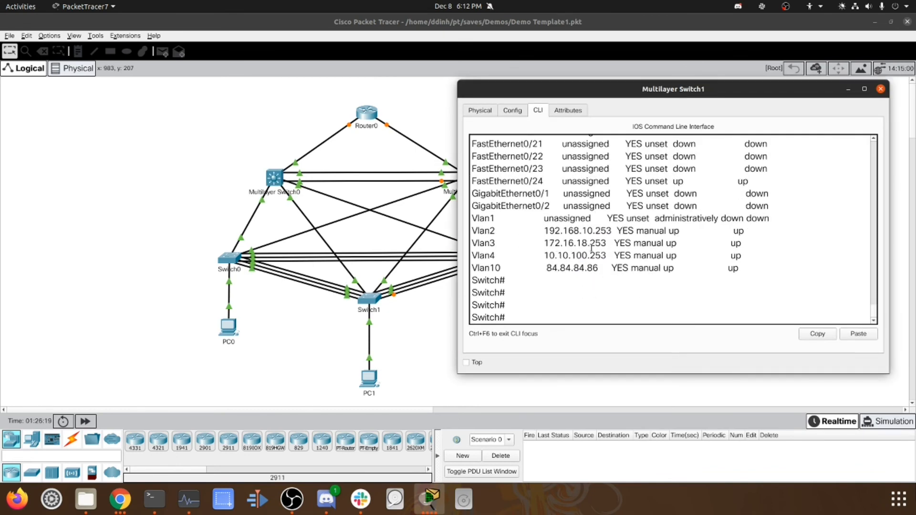
type("conf t")
key("Return")
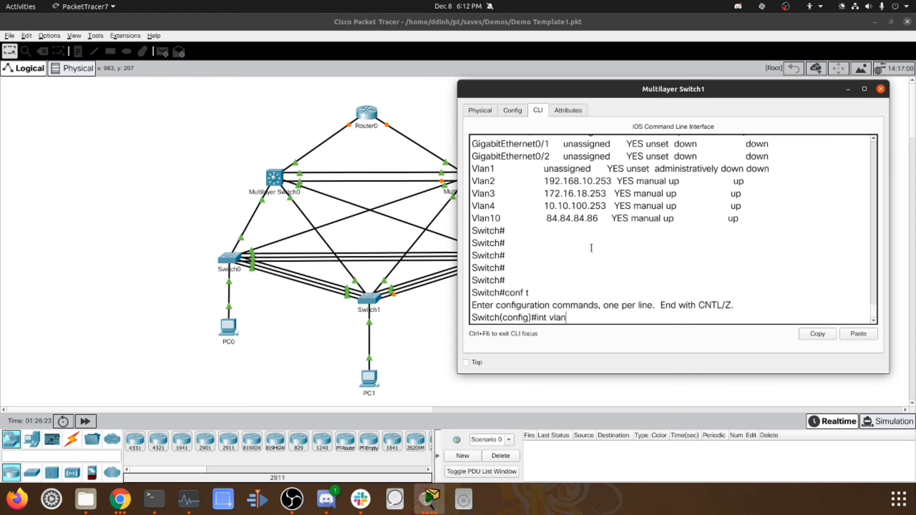
key("Return")
key("Return")
key("Return")
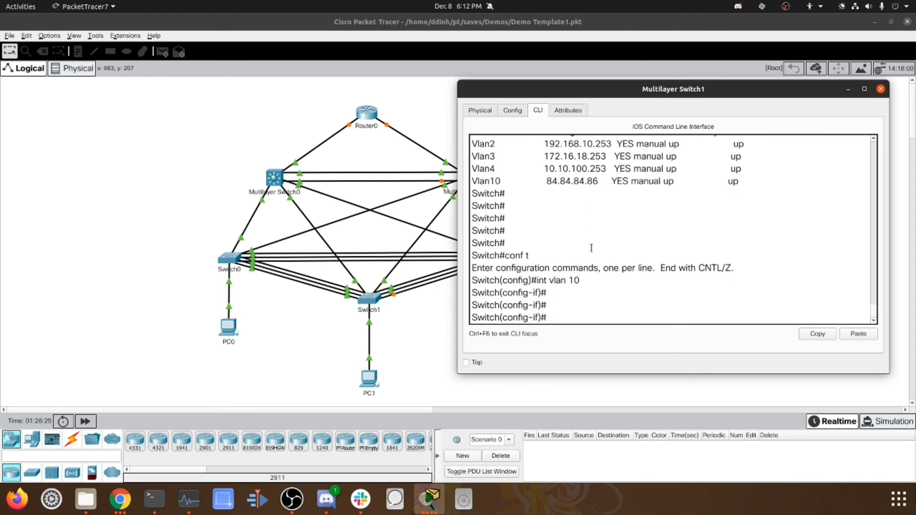
Set standby version 2 and group 10 virtual IP 84.84.84.250 on Multilayer Switch1's VLAN 10, returning to privileged mode
type("standby version 2")
key("Return")
type("standby 10 ip")
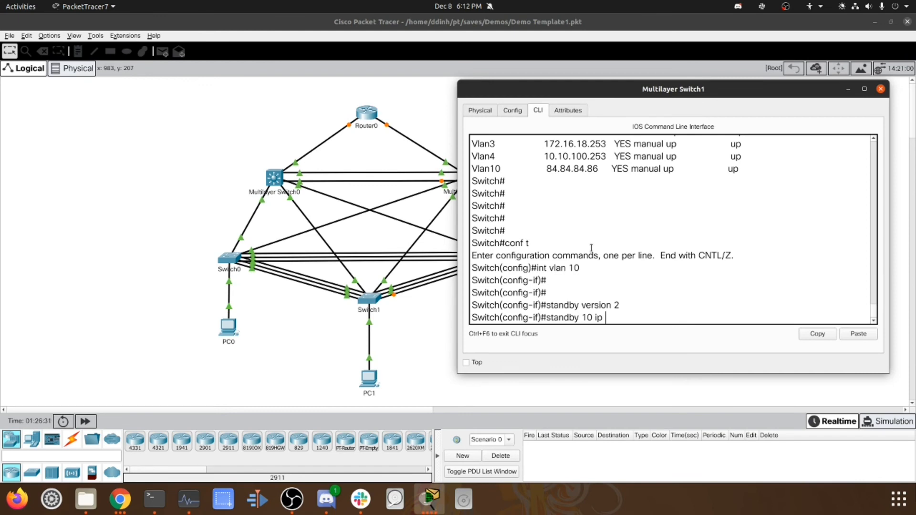
type(" 84.84.84.250")
key("Return")
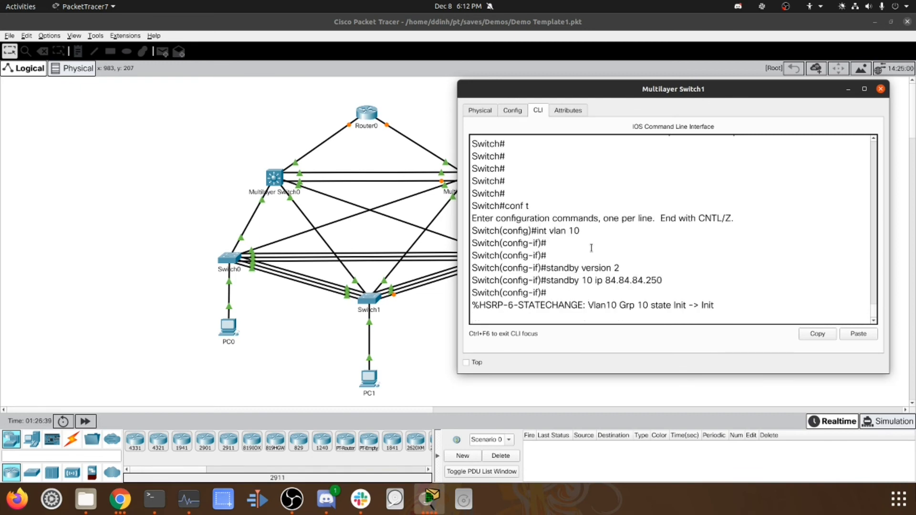
key("Return")
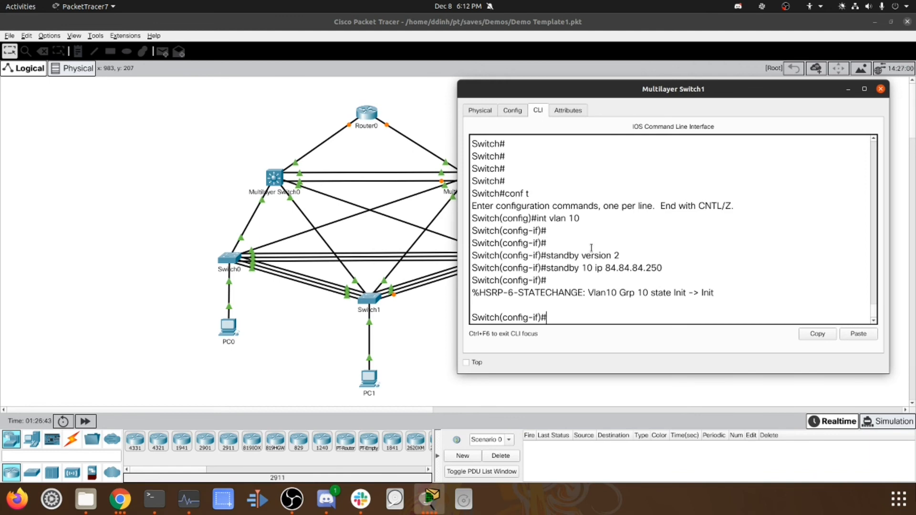
key("Return")
key("Return")
key("ctrl+z")
key("Return")
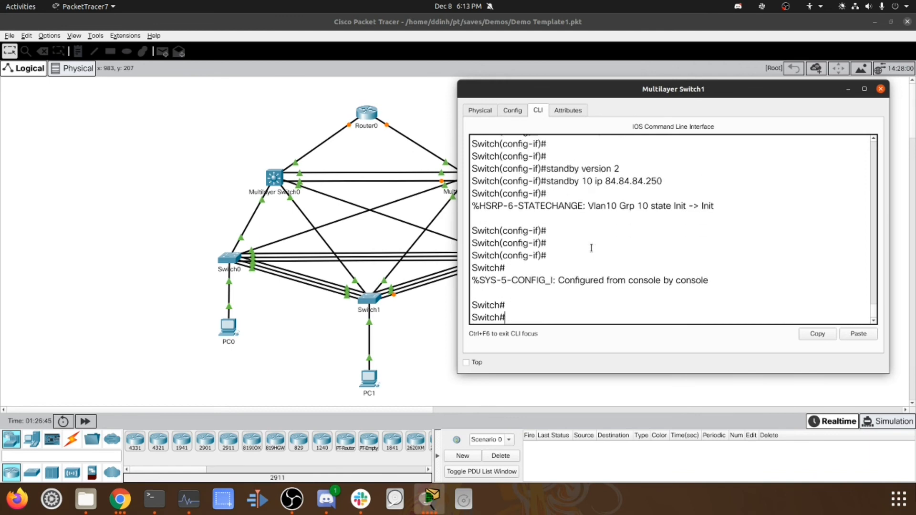
Display Multilayer Switch1's brief standby summary and check VLAN 10's virtual IP
type("show standby br")
key("Return")
key("Return")
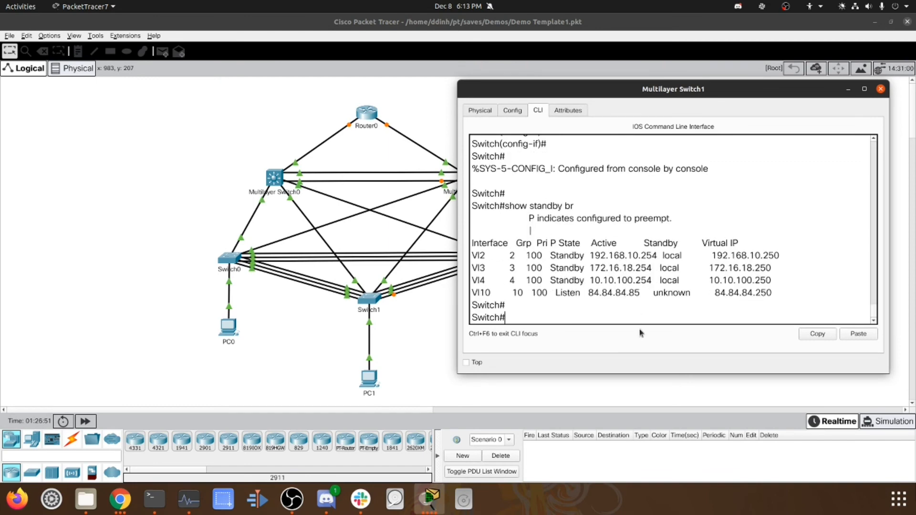
left_click_drag(720, 293, 762, 293)
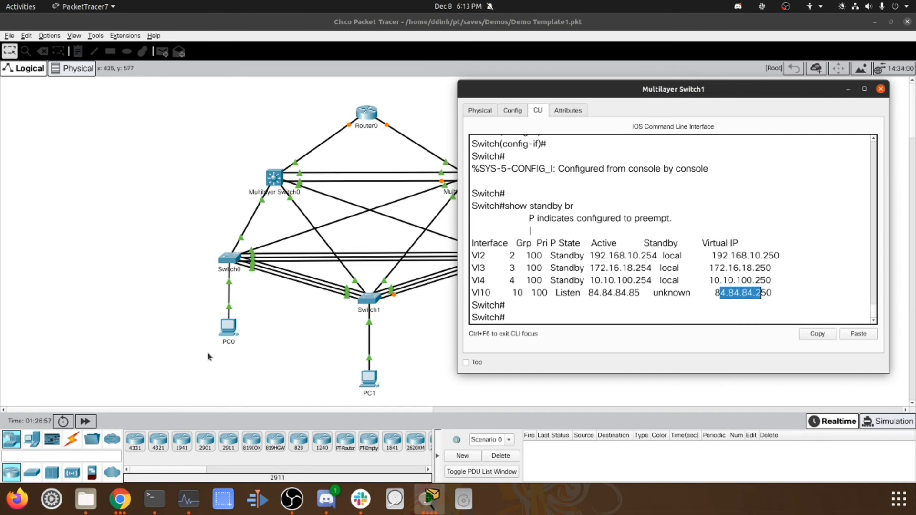
Fast-forward the simulation time, then redisplay the brief standby summary on Multilayer Switch0, checking VLAN 10's standby address
left_click(129, 397)
left_click(74, 437)
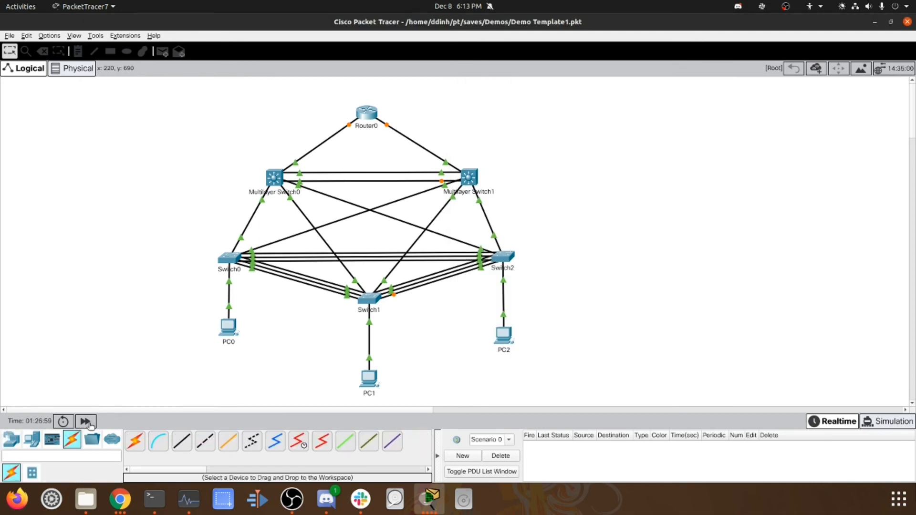
left_click(86, 422)
left_click(275, 178)
key("Up")
key("Return")
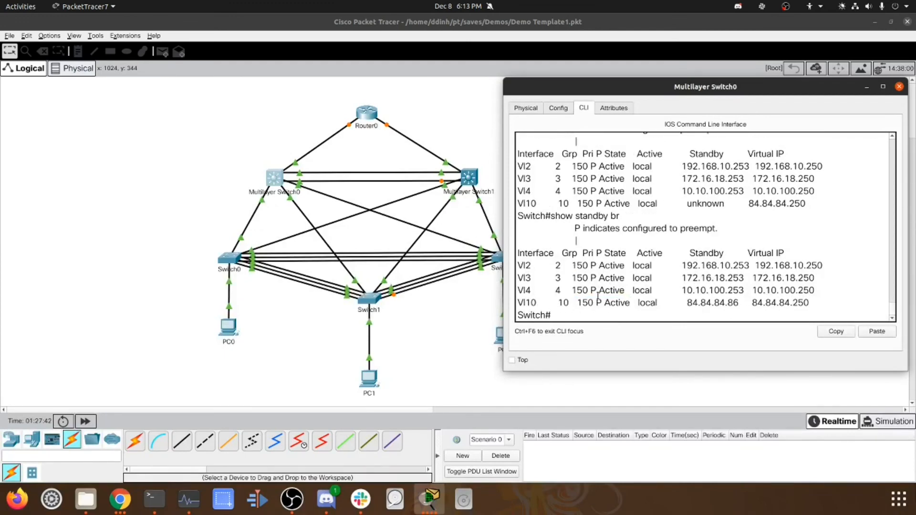
left_click_drag(689, 304, 738, 303)
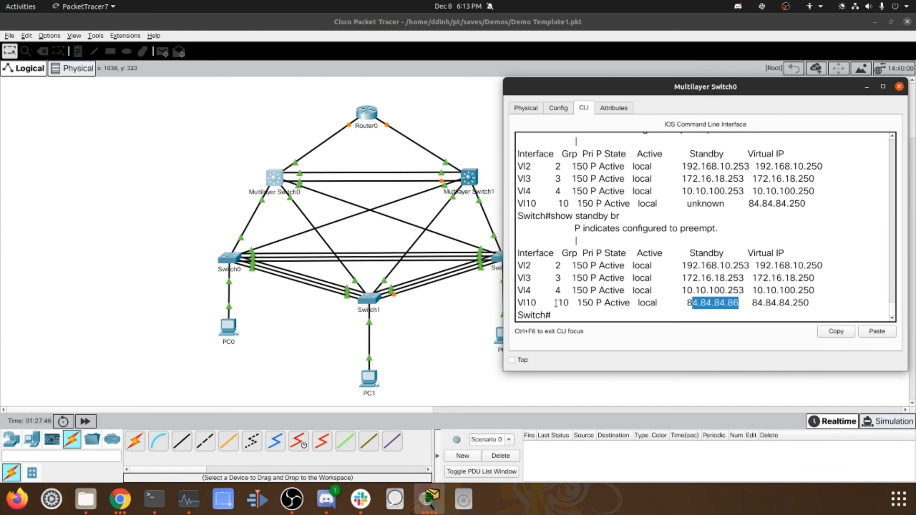
Return to Multilayer Switch1's command line and redisplay the brief standby summary, checking VLAN 10's state
left_click(469, 178)
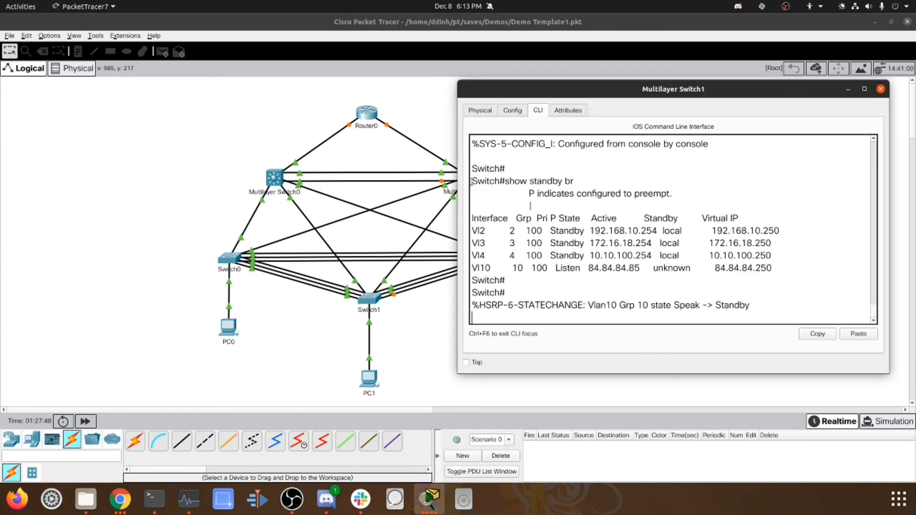
key("Return")
key("Return")
key("Return")
key("Return")
key("Return")
key("Return")
key("Return")
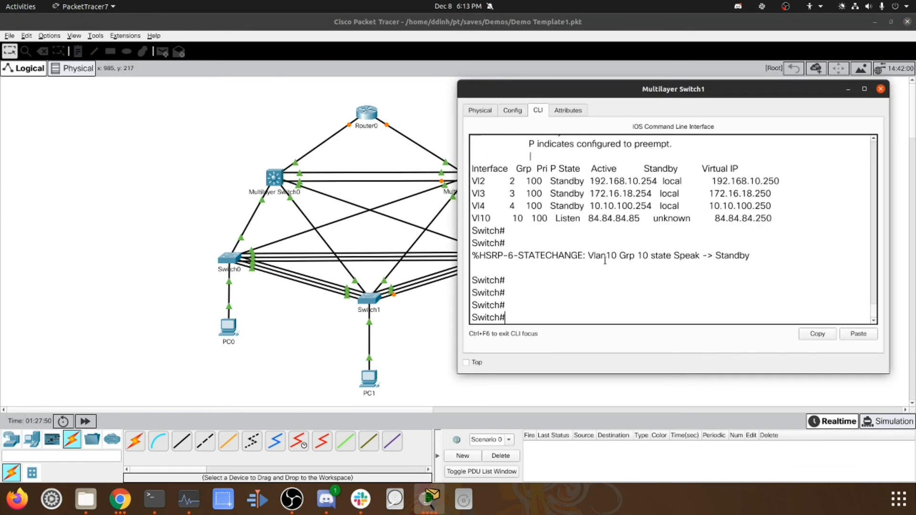
key("Up")
key("Return")
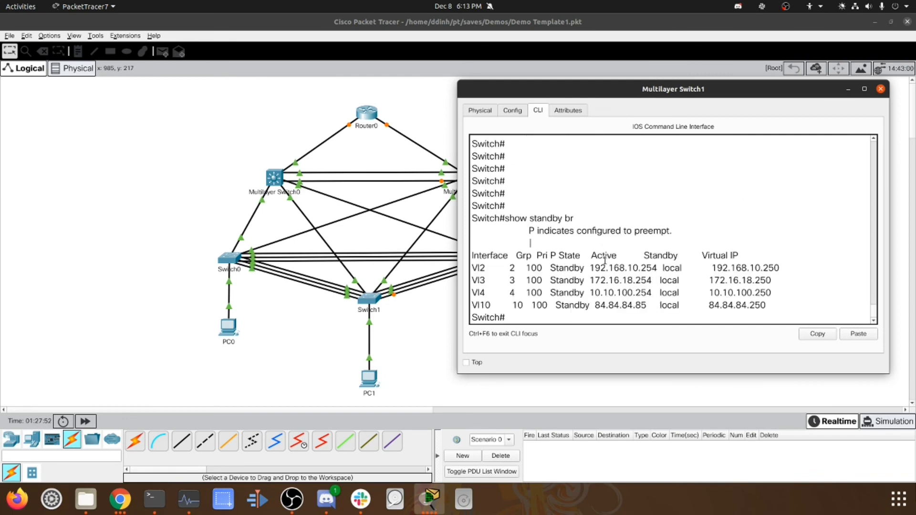
left_click_drag(564, 306, 575, 306)
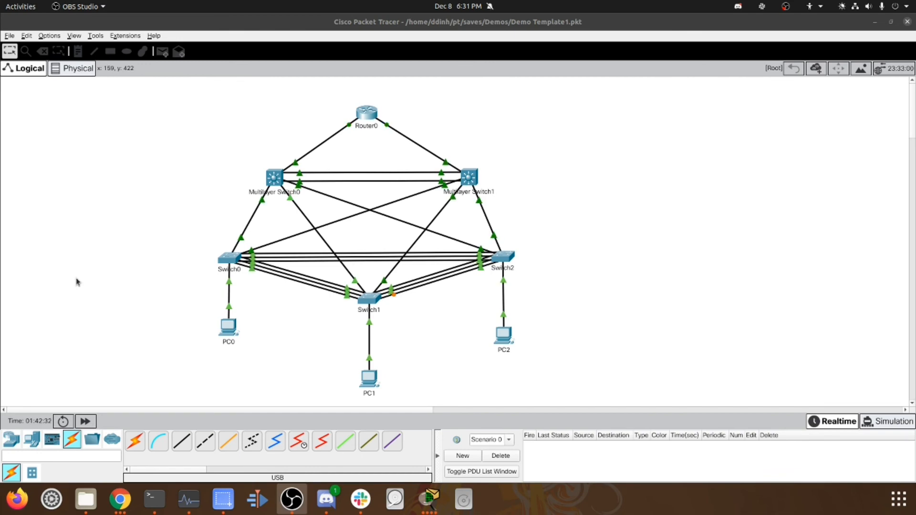
Open Router0's command line and add VLAN 10 through the VLAN database, returning to privileged mode
left_click(367, 116)
left_click(523, 197)
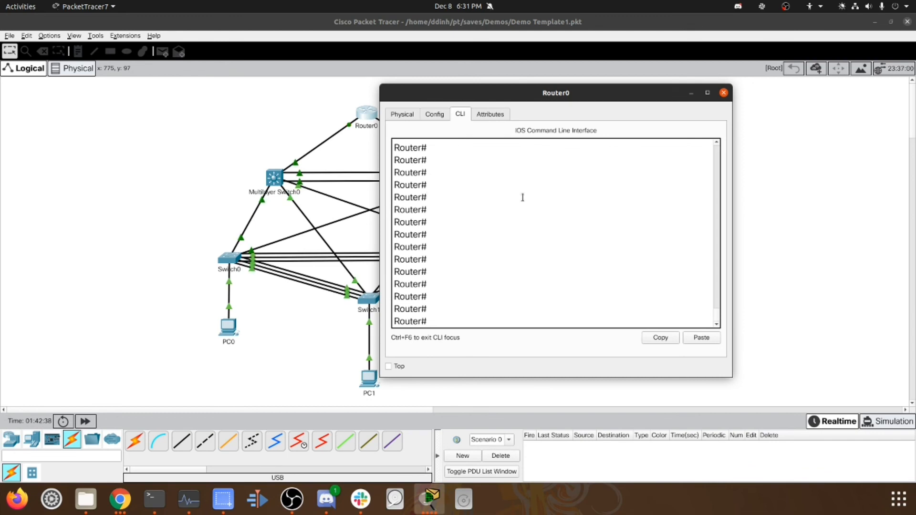
type("vlan datab")
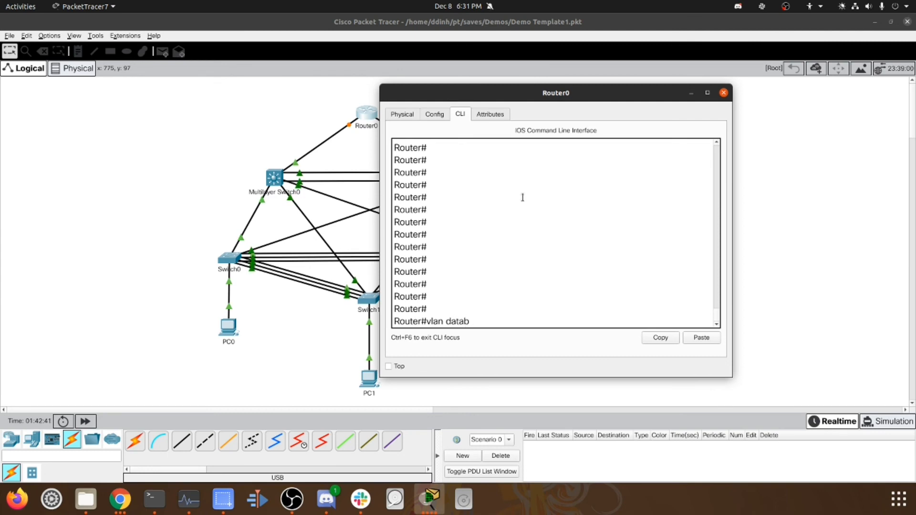
type("ase")
key("Return")
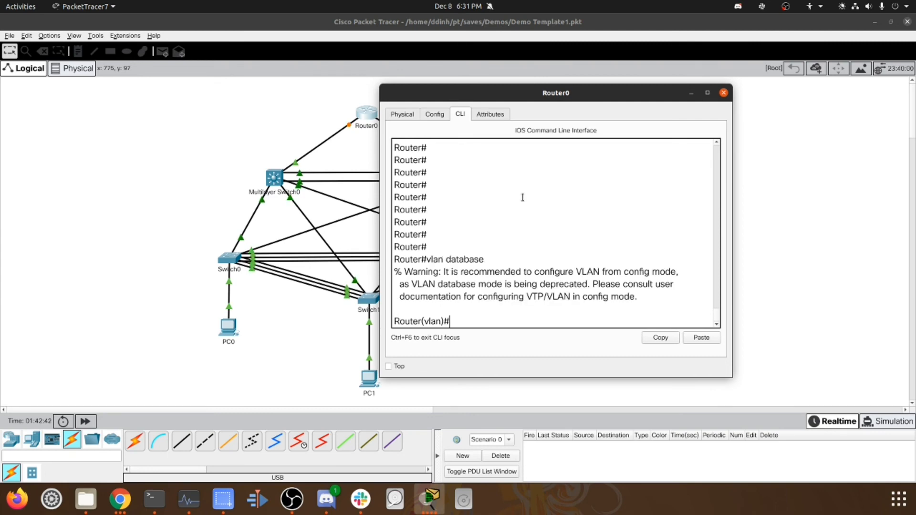
key("Return")
type("vl")
type("an 10")
key("Return")
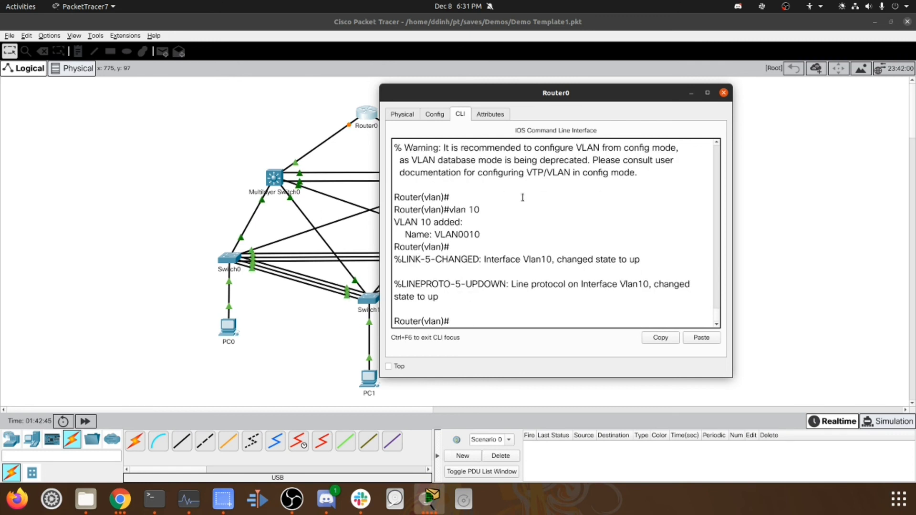
key("ctrl+z")
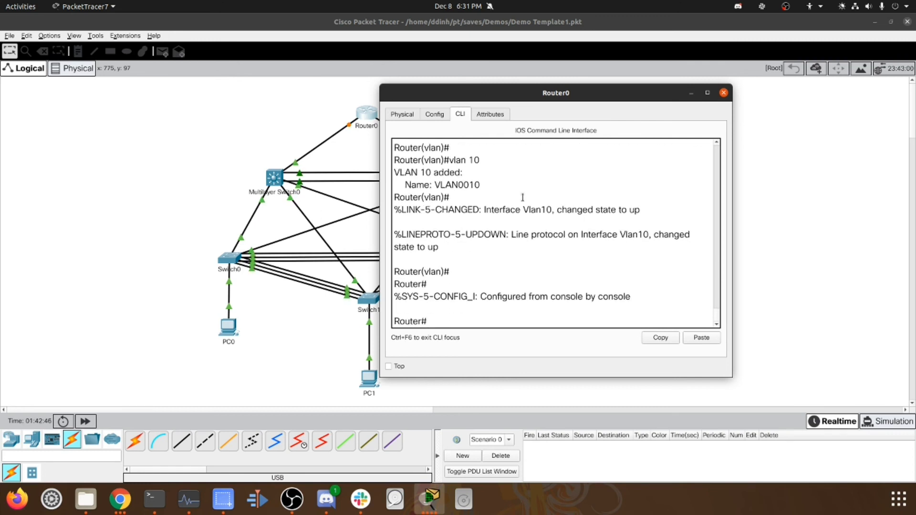
Assign IP address 84.84.84.84 with mask 255.255.255.0 to Router0's VLAN 10 interface and return to privileged mode
type("conf t")
key("Return")
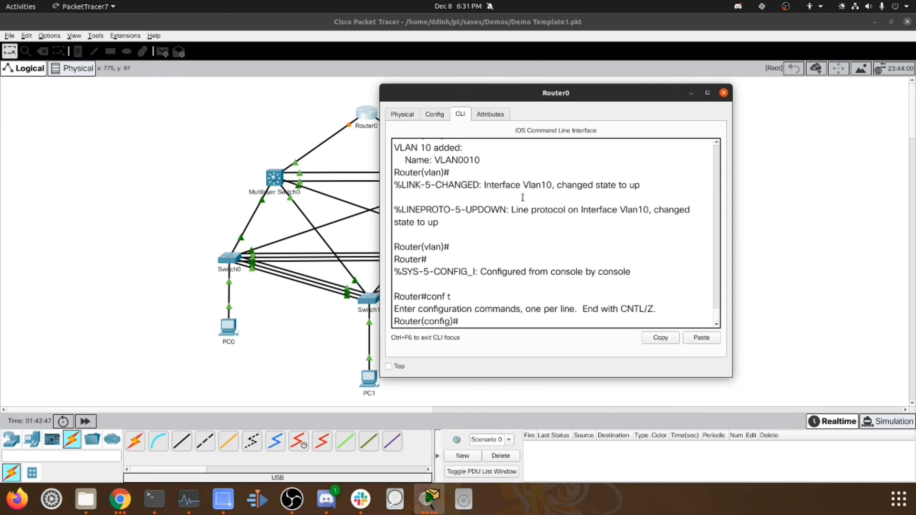
type("int vlan 10")
key("Return")
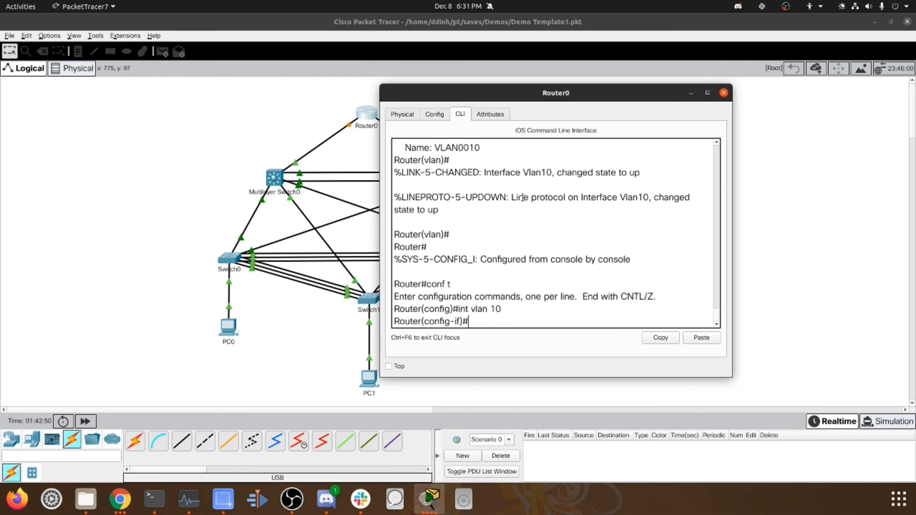
type("ip ad")
key("Tab")
type("84.84.84.84 255.")
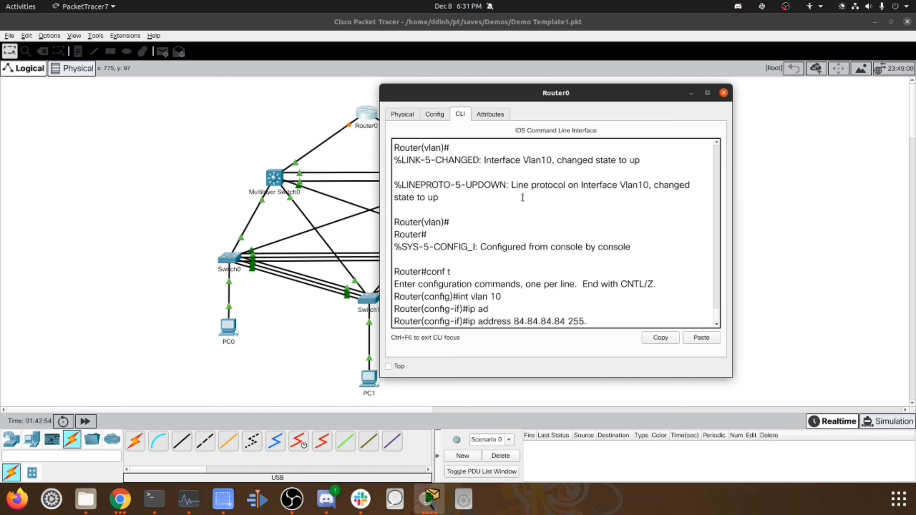
type("255.255.0")
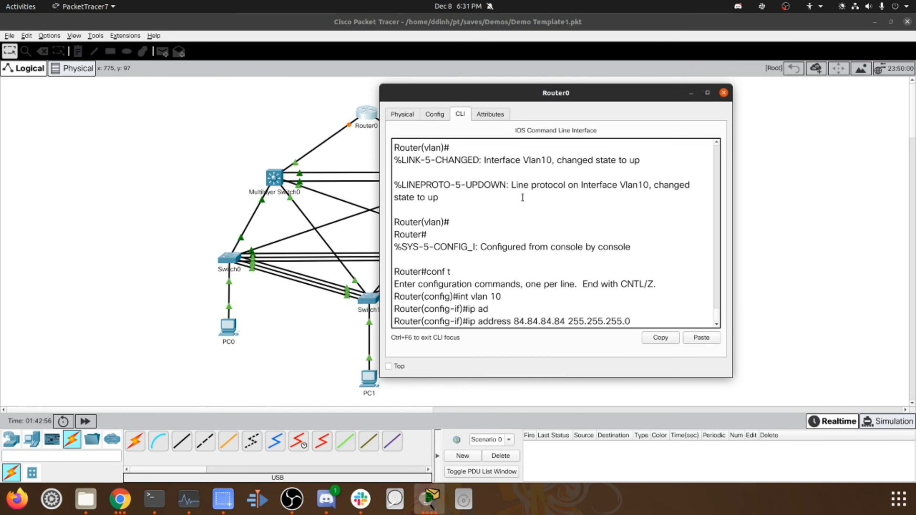
key("Return")
key("Return")
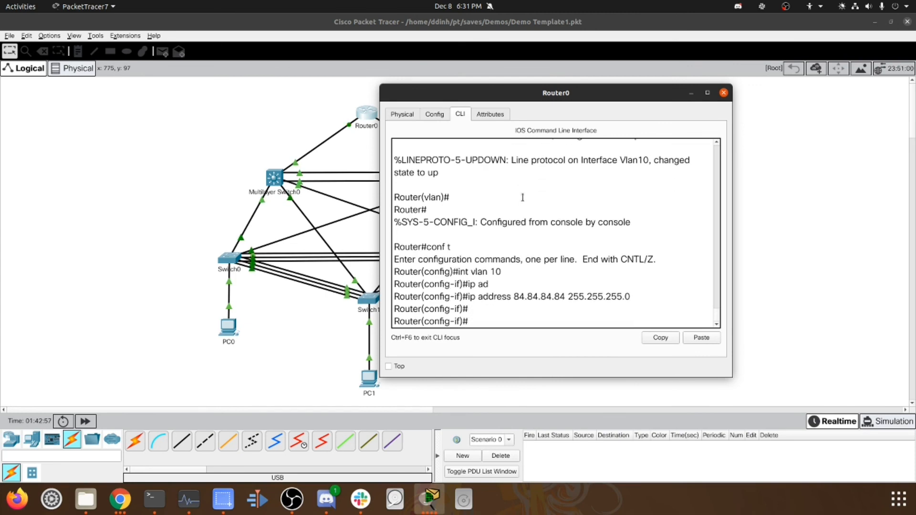
key("ctrl+z")
key("Return")
key("Return")
key("Return")
key("Return")
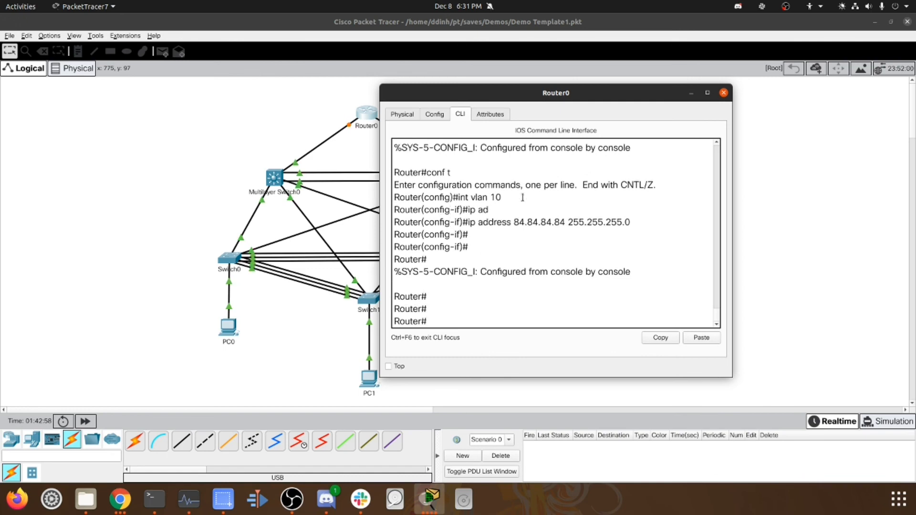
Display Router0's full VLAN listing through to its end, checking VLAN 10
type("sh")
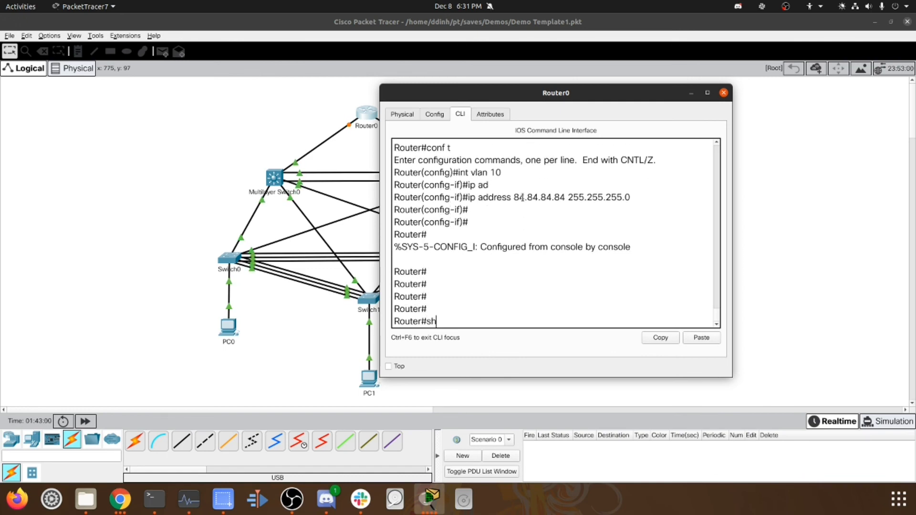
type("ow vlan")
key("Return")
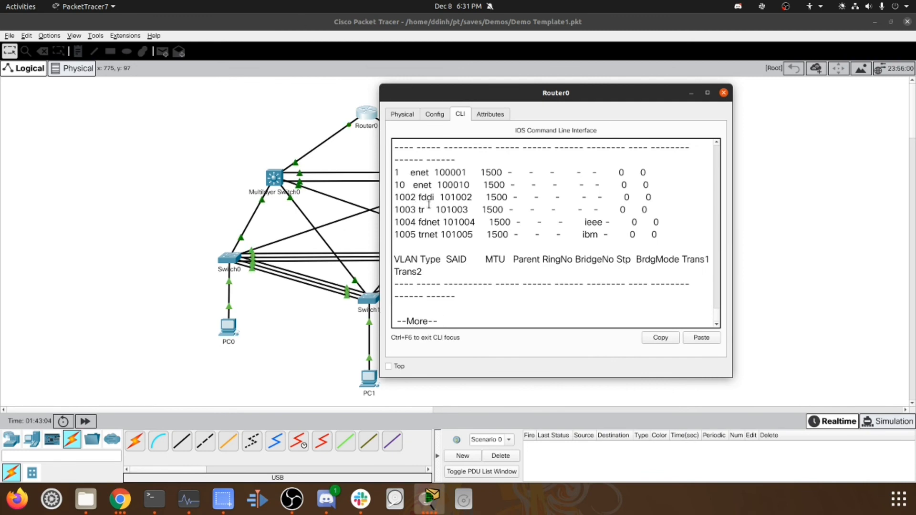
key("space")
key("Return")
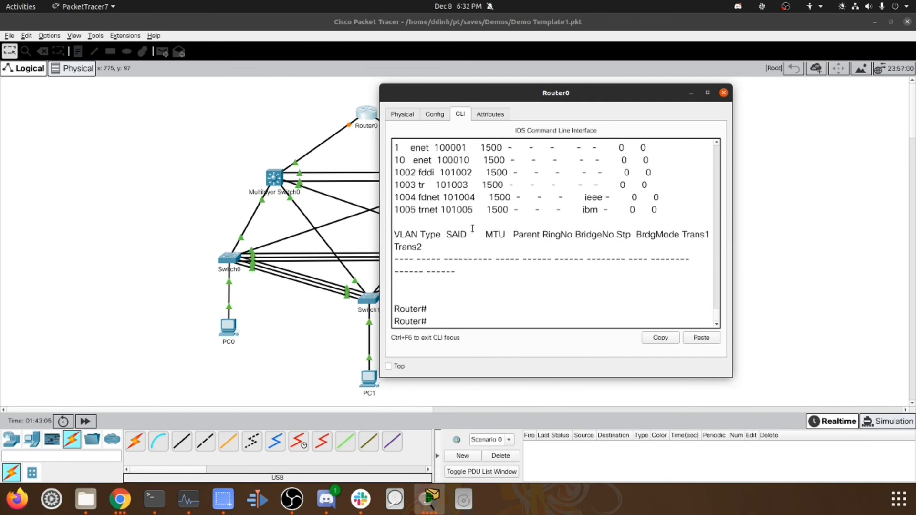
Display Router0's brief IP interface summary, checking the VLAN 10 address and the status of the gigabit ports
type("show ip int br")
key("Return")
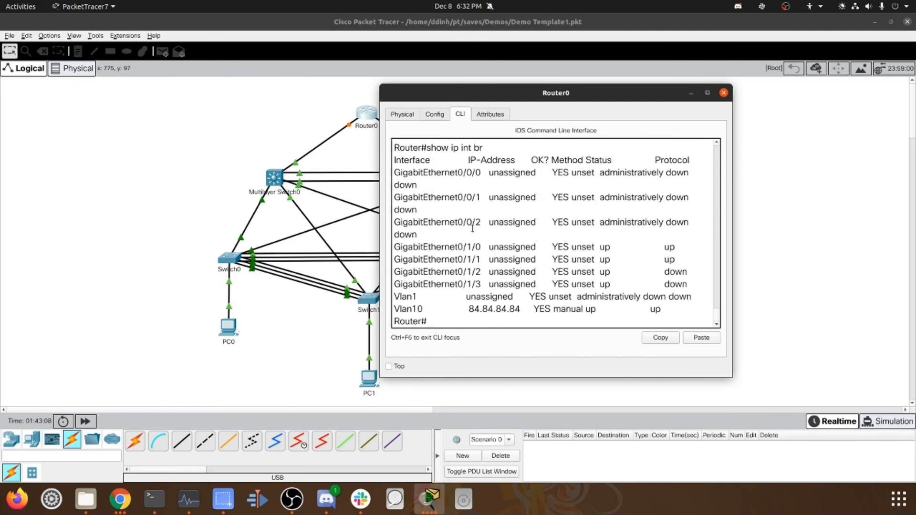
key("Return")
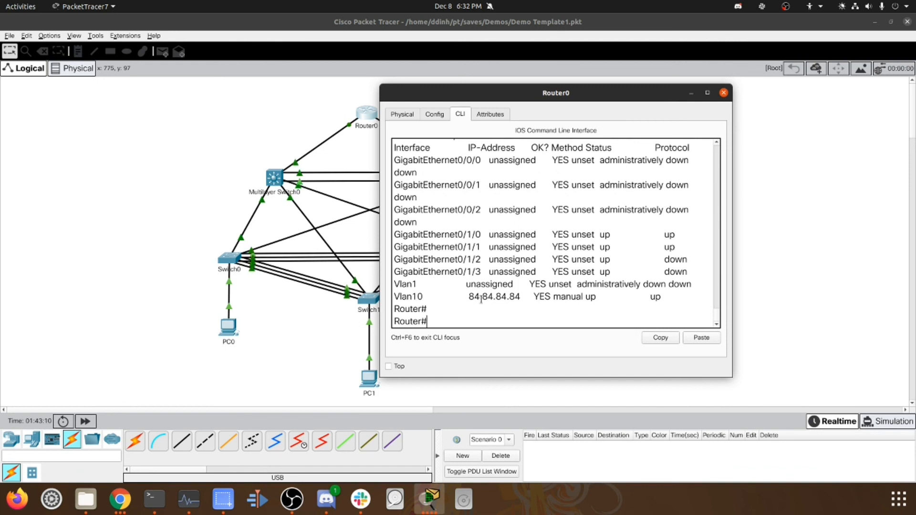
left_click(552, 304)
key("Return")
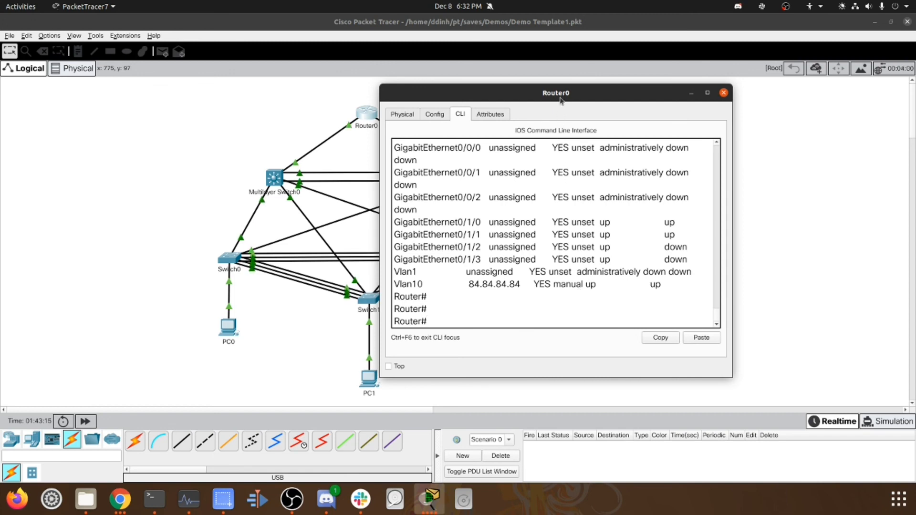
Move Router0's window clear of the topology, then enter configuration of interface range gi0/1/0-1 and begin a switchport command
left_click_drag(559, 98, 642, 94)
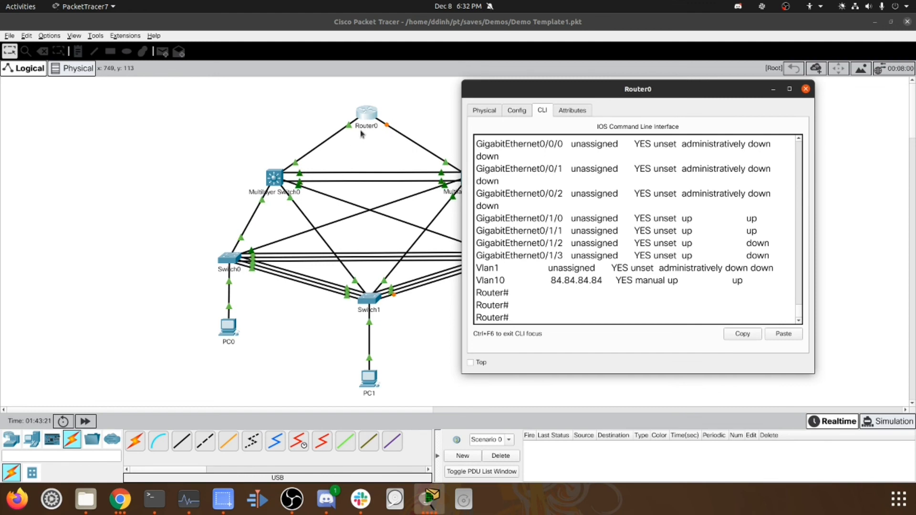
left_click_drag(519, 86, 585, 83)
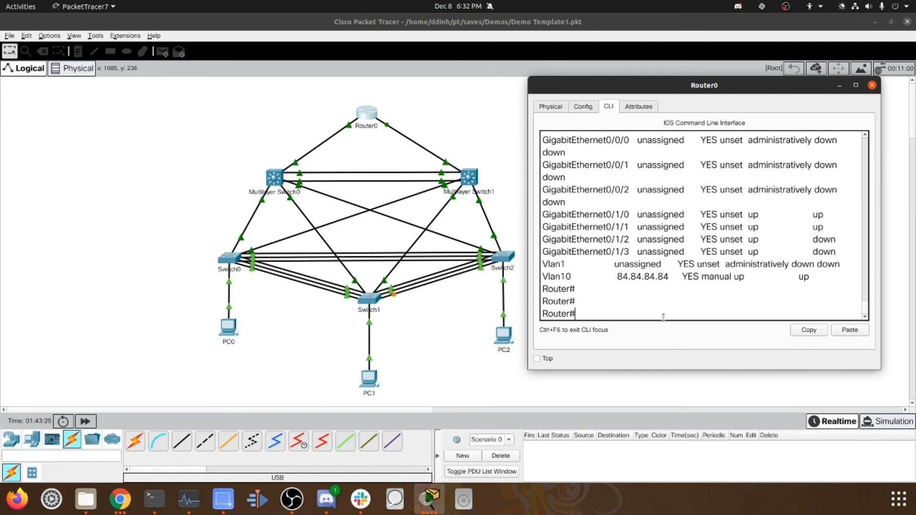
type("conf t")
key("Return")
type("int range gi0/1/0-1")
key("Return")
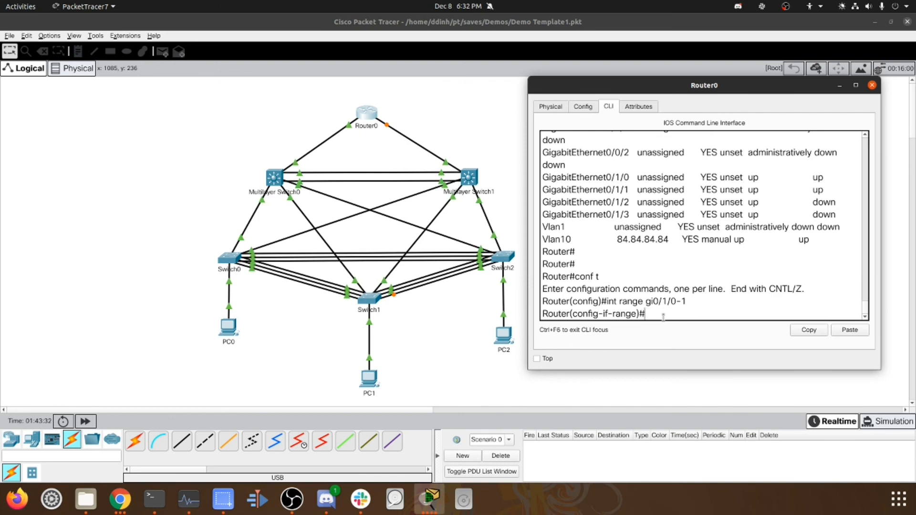
type("switchport")
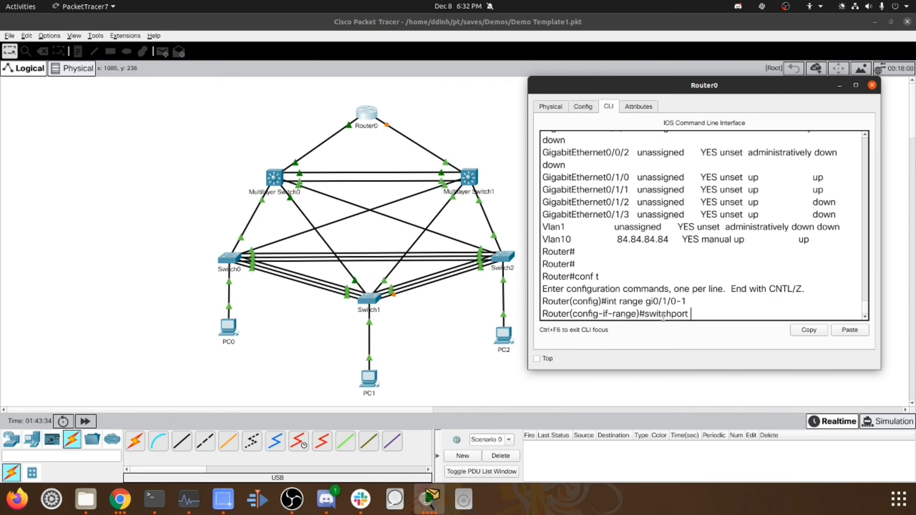
Try to specify a trunk encapsulation for Router0's selected interface range
type("en")
key("Tab")
key("BackSpace")
key("BackSpace")
key("Tab")
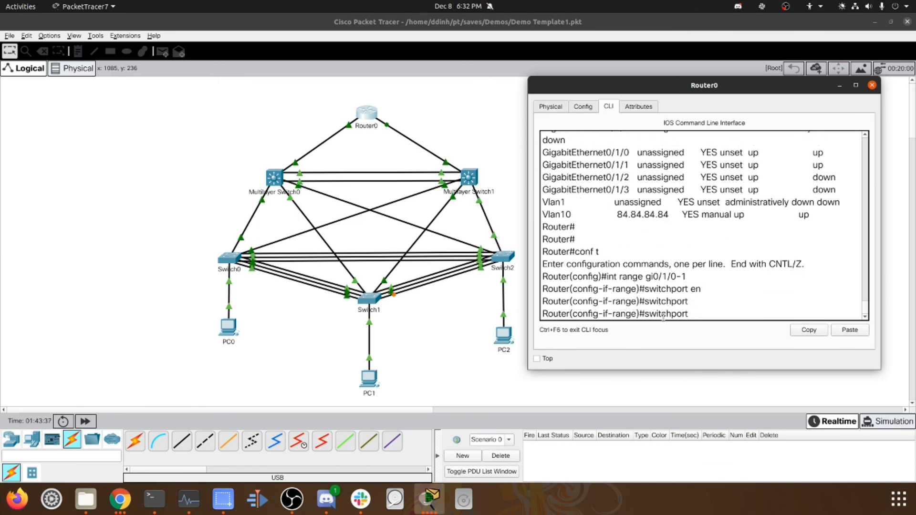
type("tr")
key("Tab")
type("en")
key("Tab")
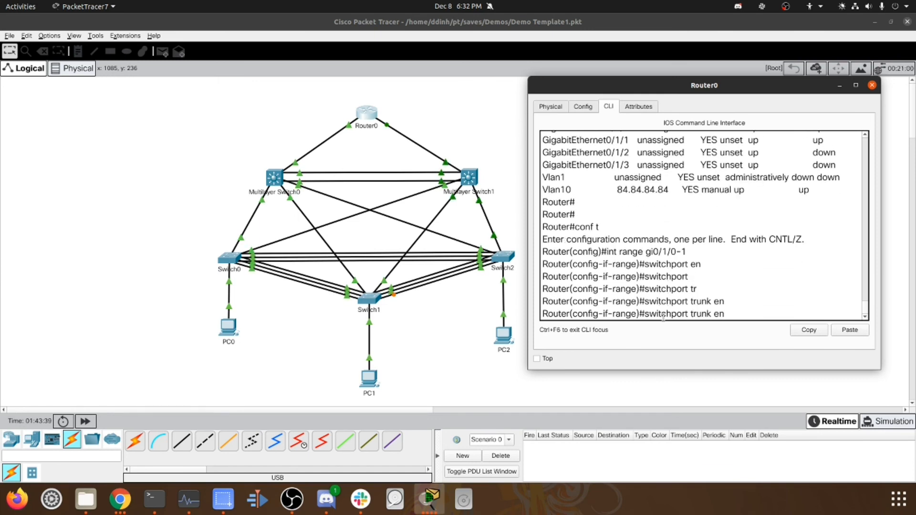
type("c")
key("Tab")
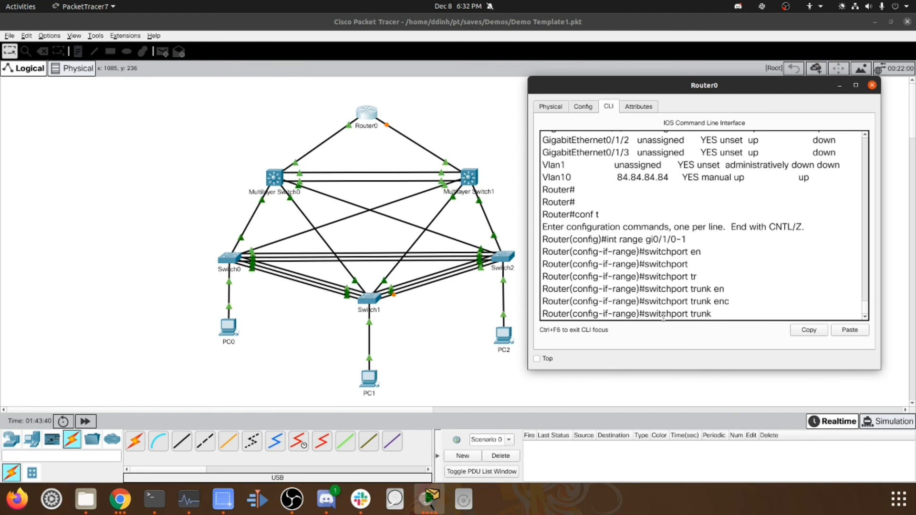
key("BackSpace")
key("BackSpace")
key("BackSpace")
key("BackSpace")
Set Router0's interfaces gi0/1/0-1 to switchport mode trunk
type("mode trunk")
key("Return")
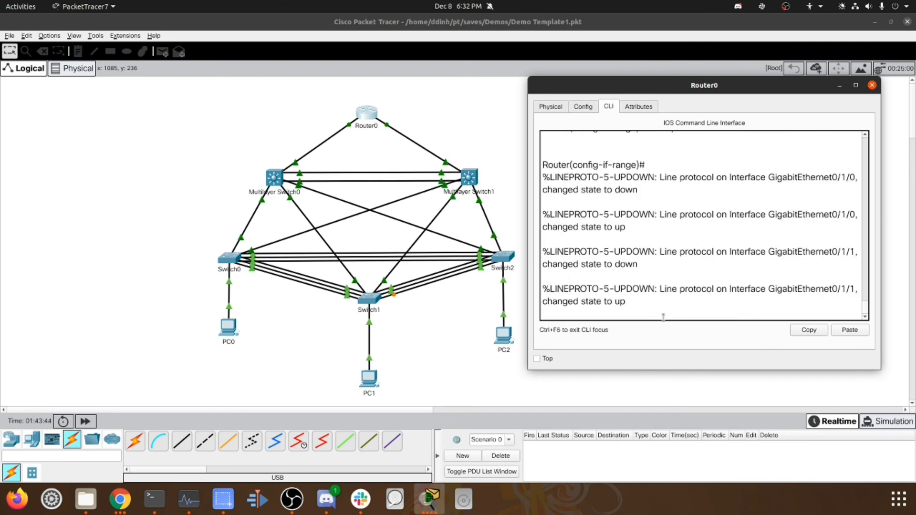
key("Return")
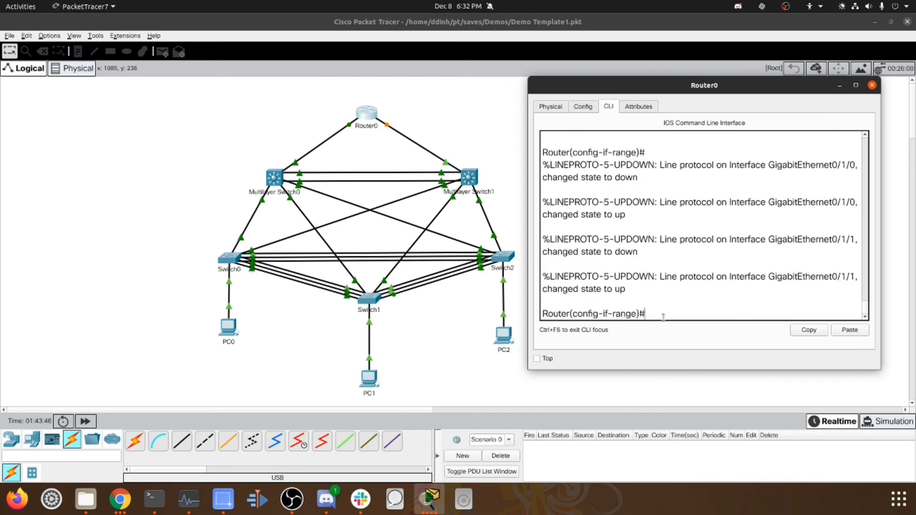
Leave Router0's interface range configuration mode and inspect the router's port summary on the topology
key("Return")
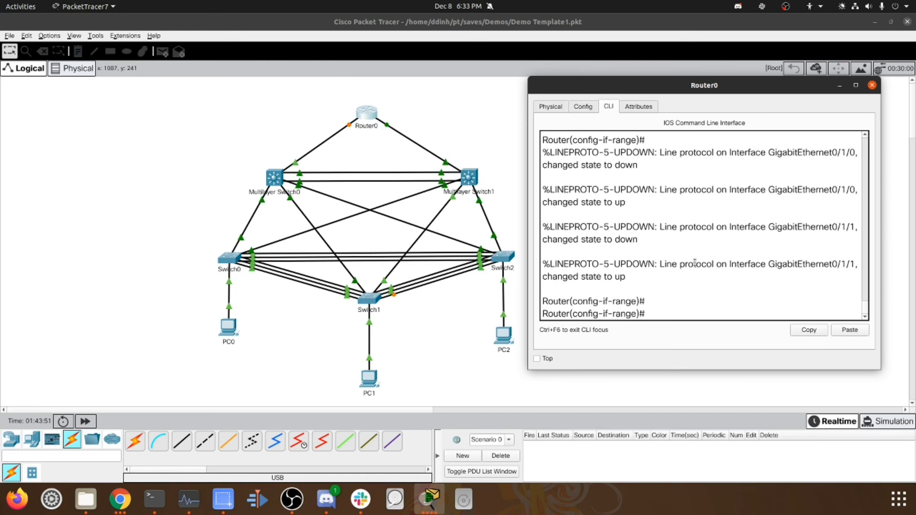
key("ctrl+z")
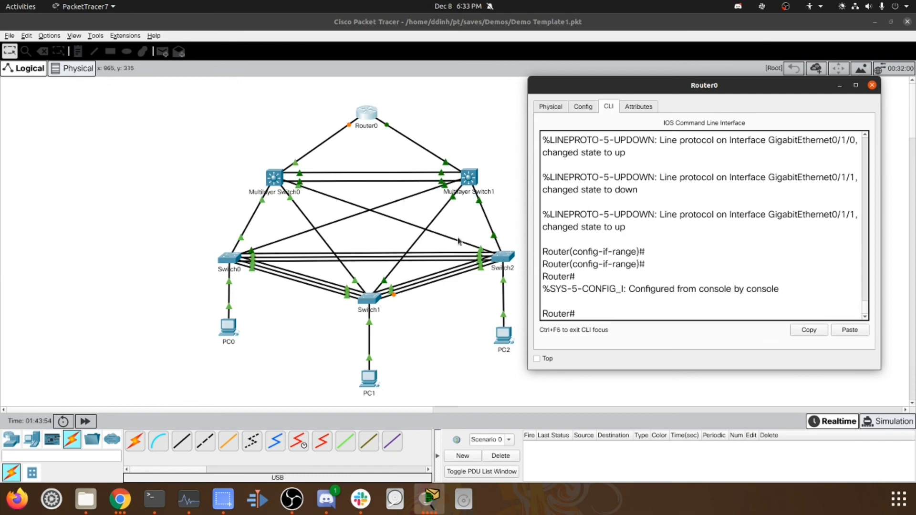
left_click(85, 422)
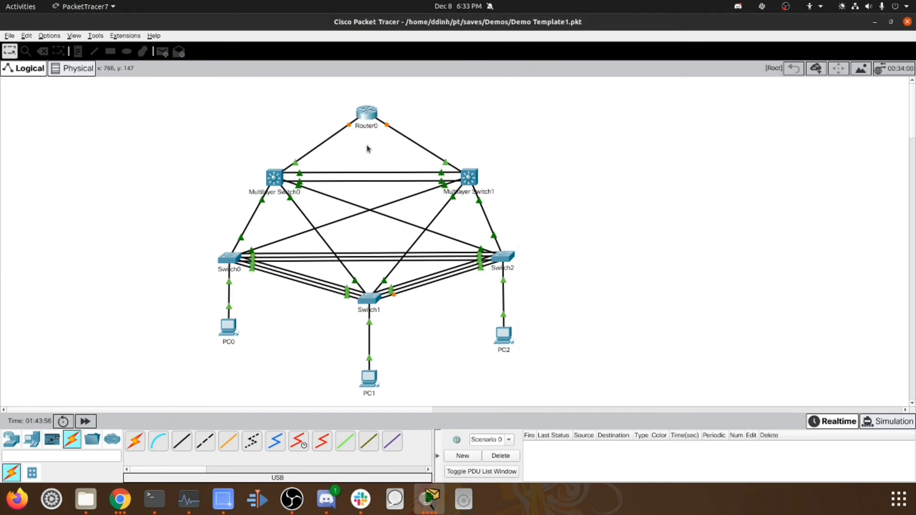
mouse_move(373, 117)
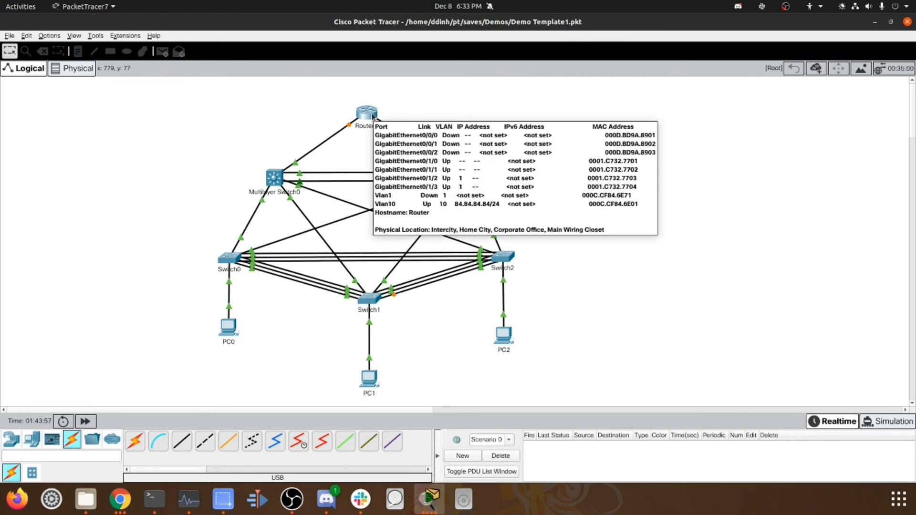
left_click(373, 117)
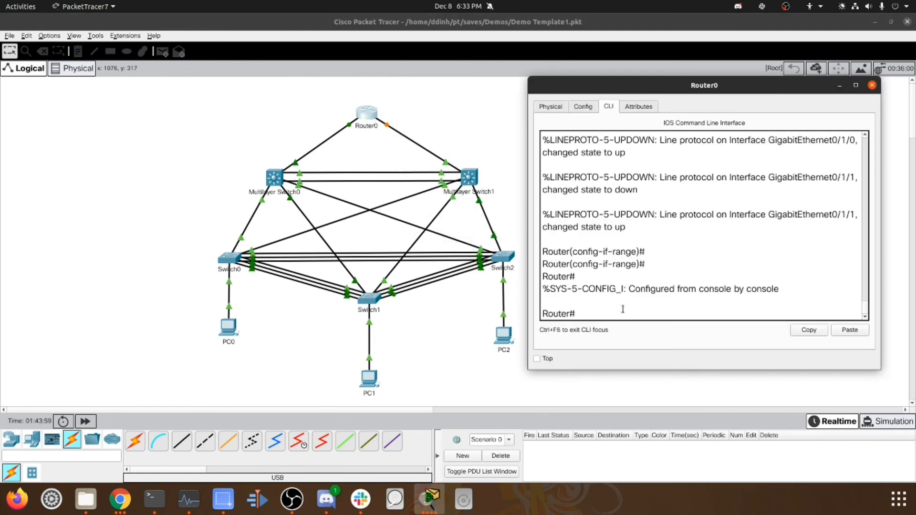
key("Return")
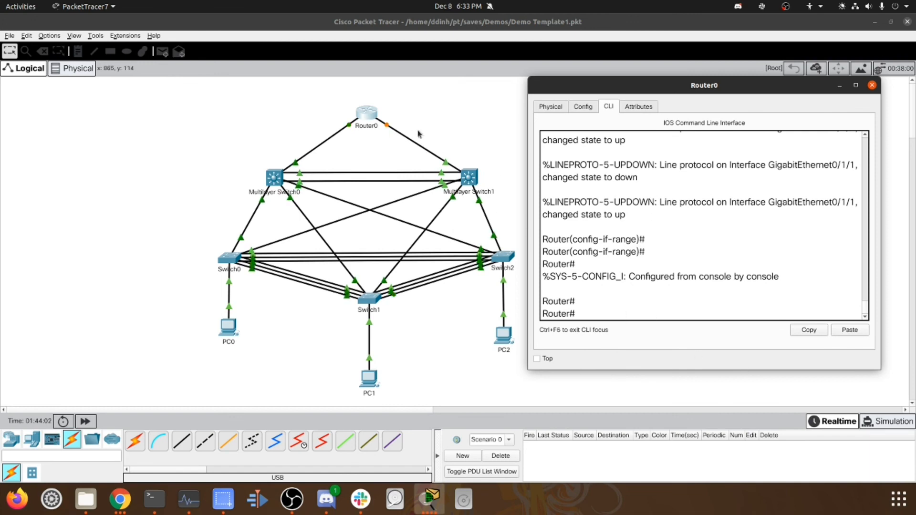
left_click(368, 118)
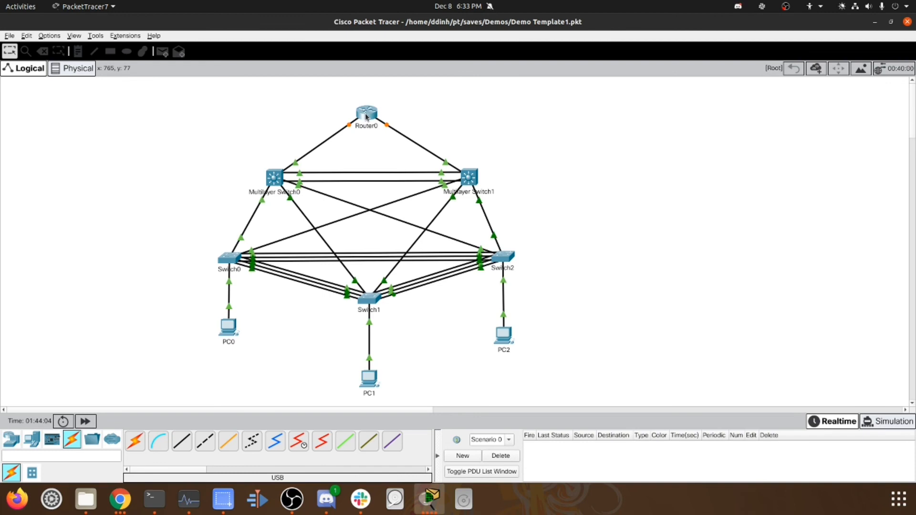
mouse_move(366, 117)
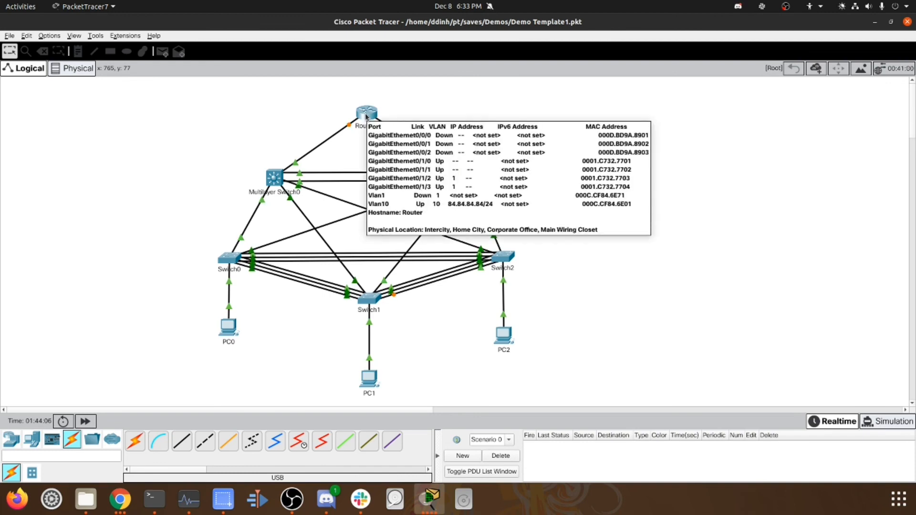
left_click(366, 116)
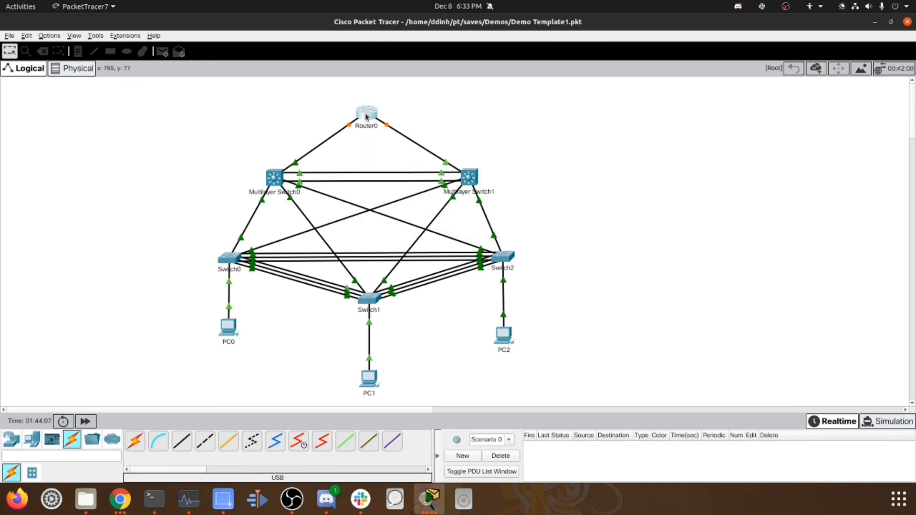
In Router0's global configuration, add a static route to 192.168.10.0 255.255.255.0 via next hop 84.84.84.250
key("Return")
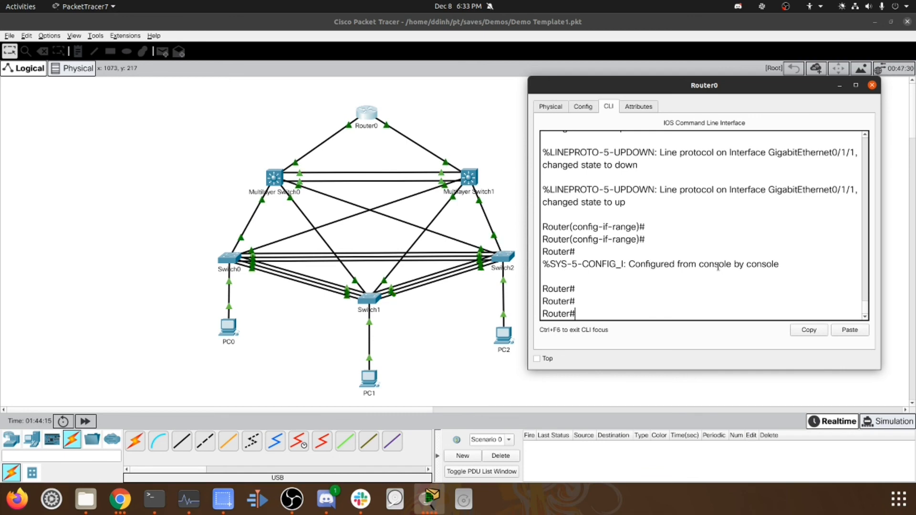
type("conf t")
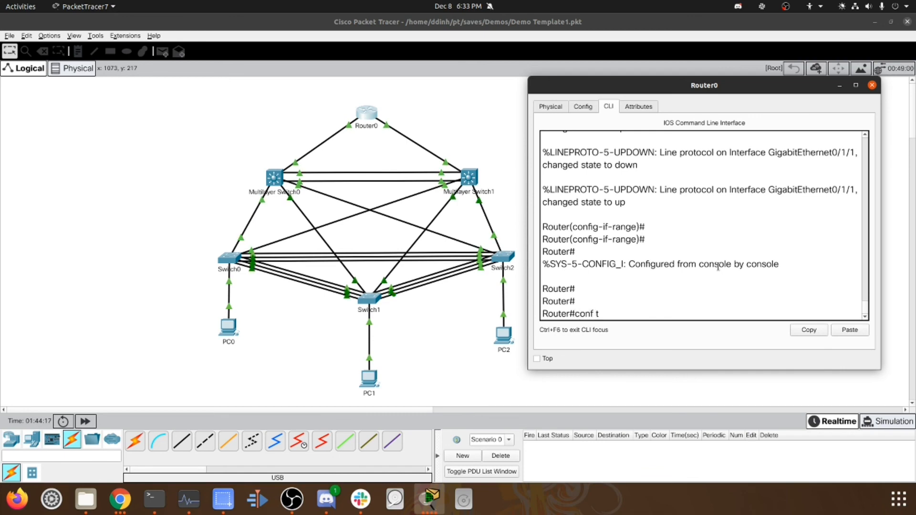
key("Return")
type("ip r")
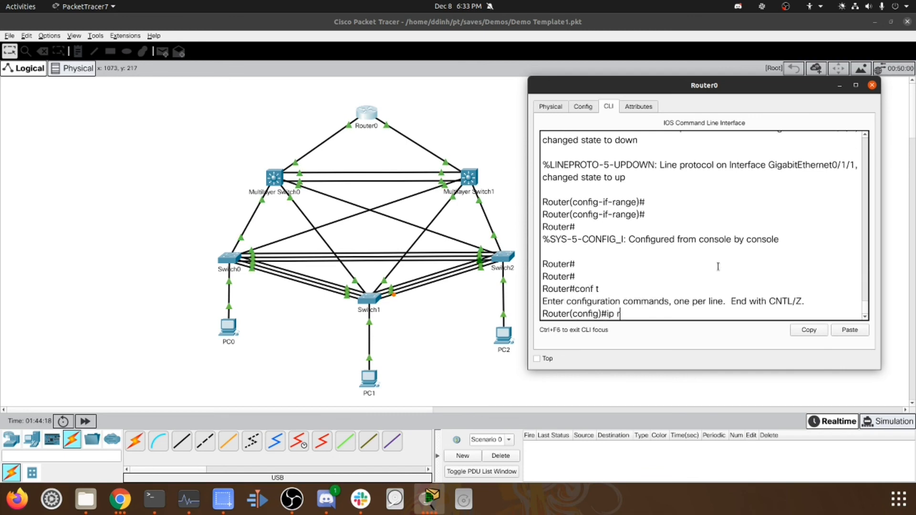
type("oute 192.168.10.0m255.")
key("BackSpace")
key("BackSpace")
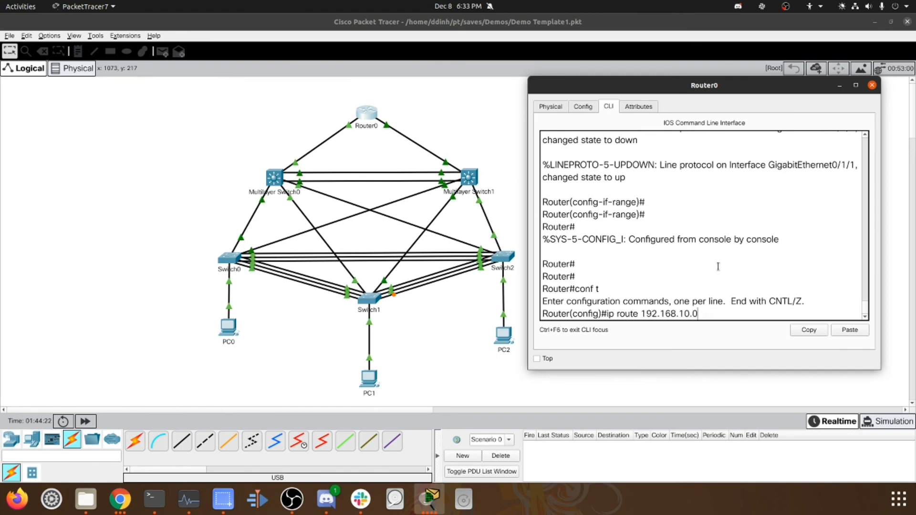
type("255.")
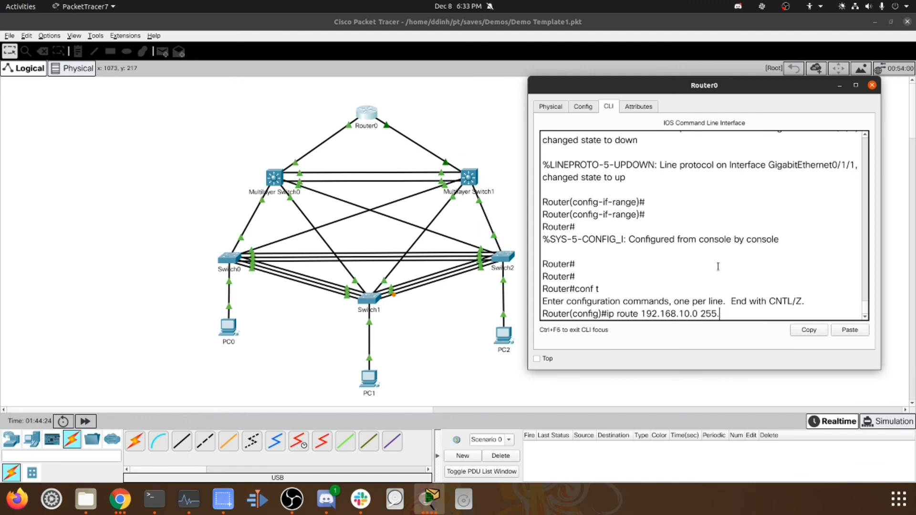
type("255.255.0")
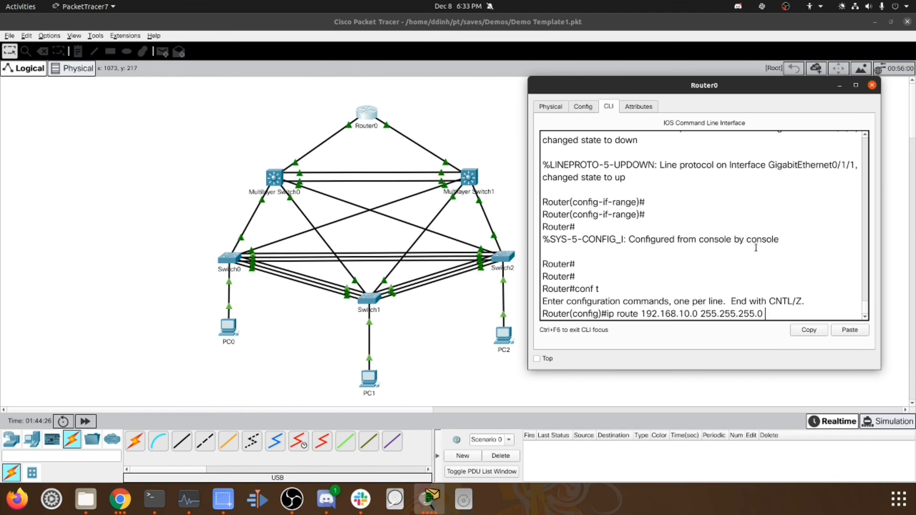
type("84.84.84.250")
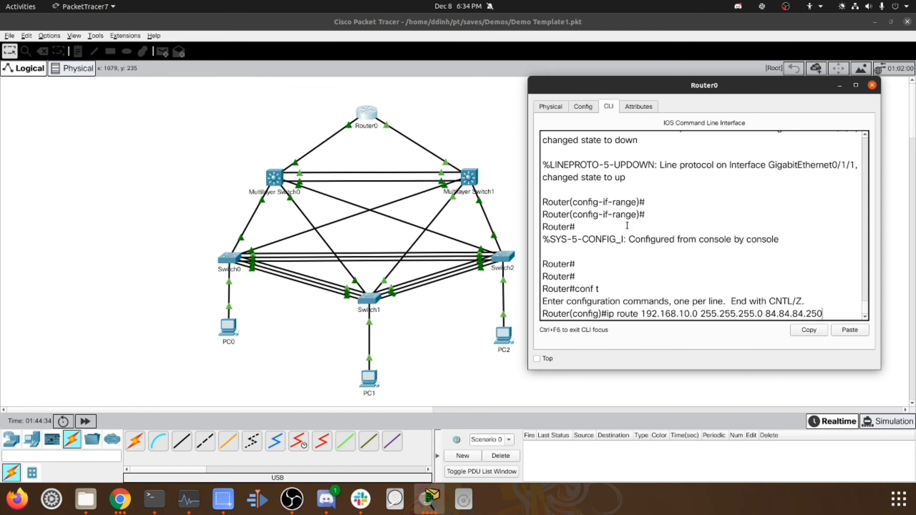
key("Return")
Add a static route on Router0 to 172.16.0.0 255.255.0.0 via 84.84.84.250, adapting the previous route command
key("Up")
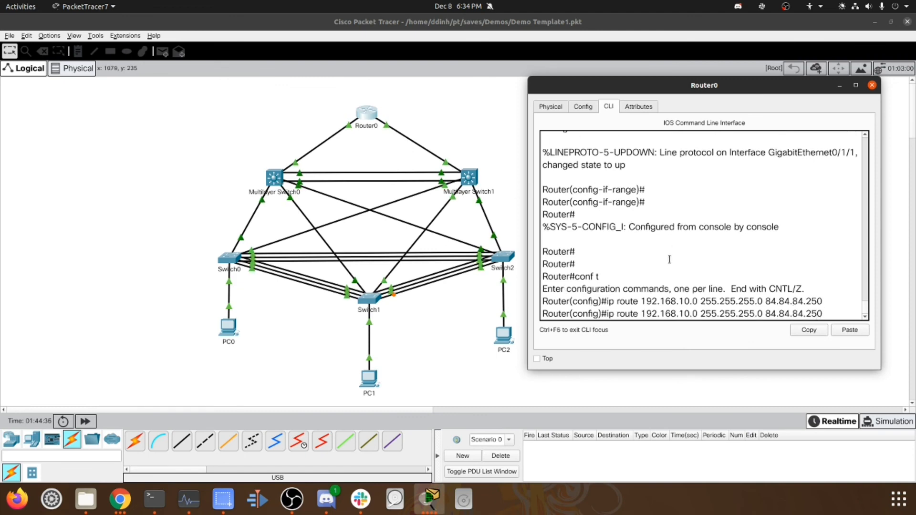
key("BackSpace")
key("BackSpace")
key("BackSpace")
type("0")
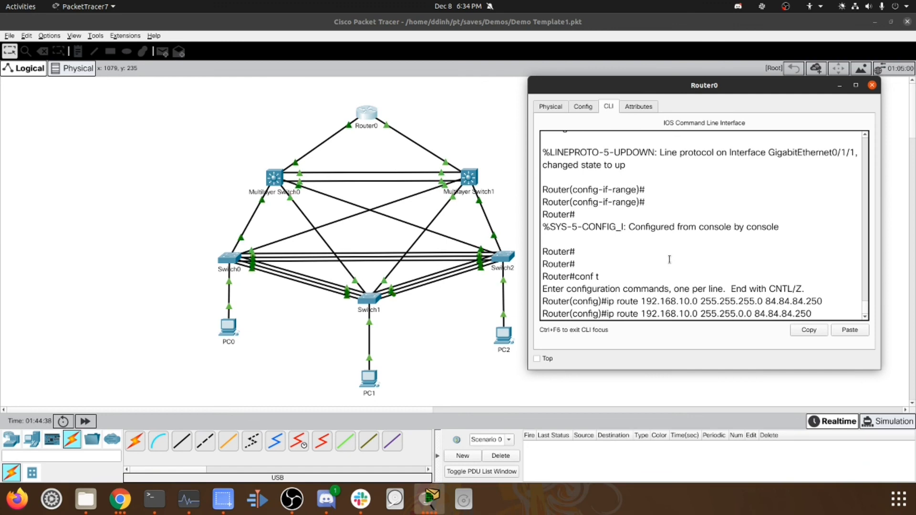
key("BackSpace")
key("BackSpace")
type("0")
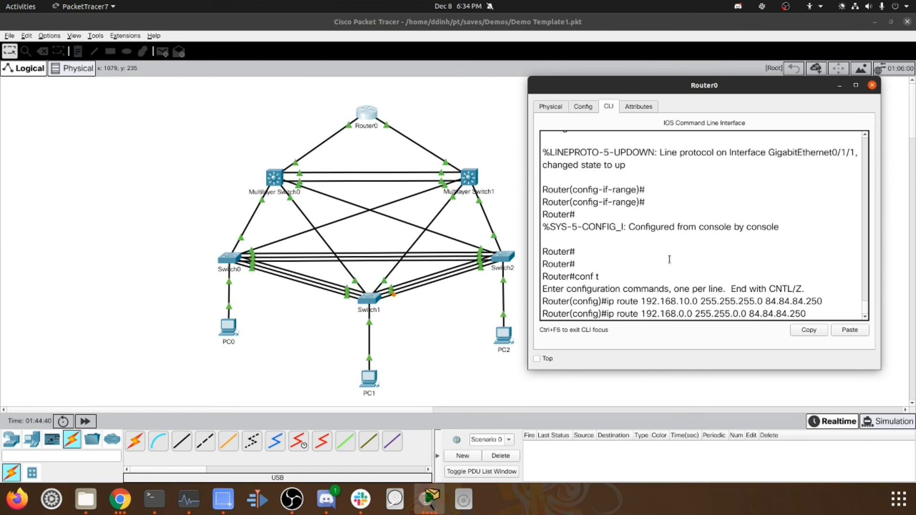
key("BackSpace")
key("BackSpace")
key("BackSpace")
key("BackSpace")
key("BackSpace")
key("BackSpace")
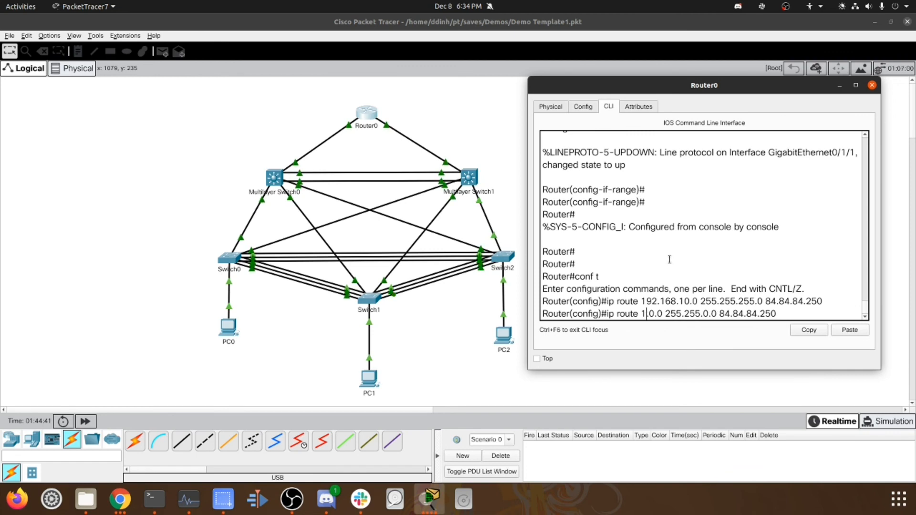
type("72")
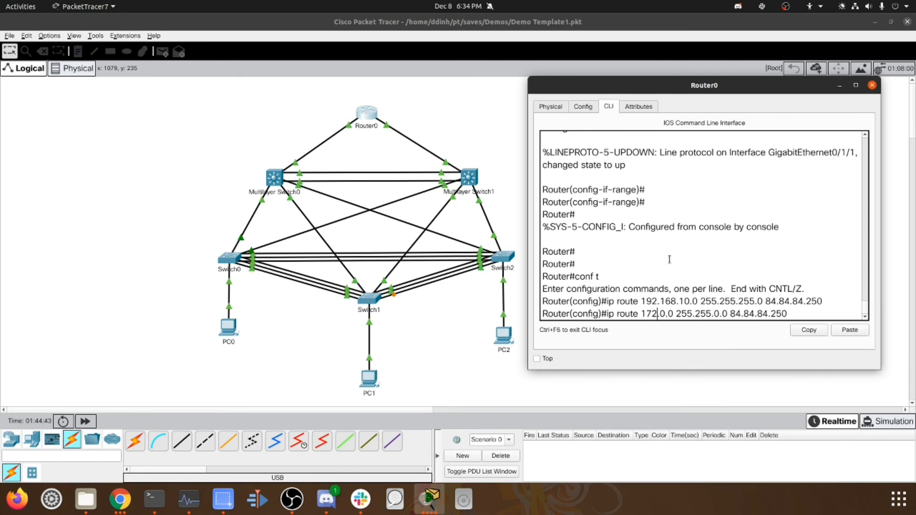
type(".16")
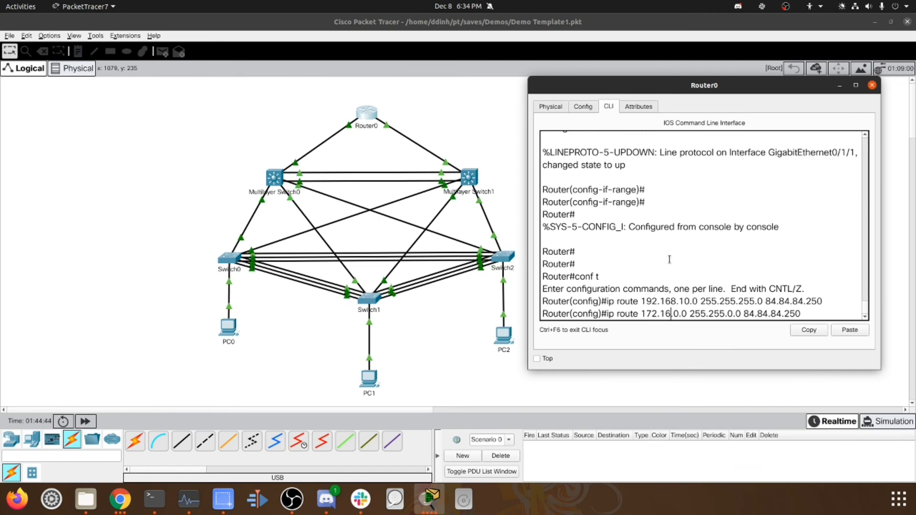
key("Return")
Add a static route on Router0 to 10.0.0.0 255.0.0.0 via 84.84.84.250, reusing the previous route command
key("Up")
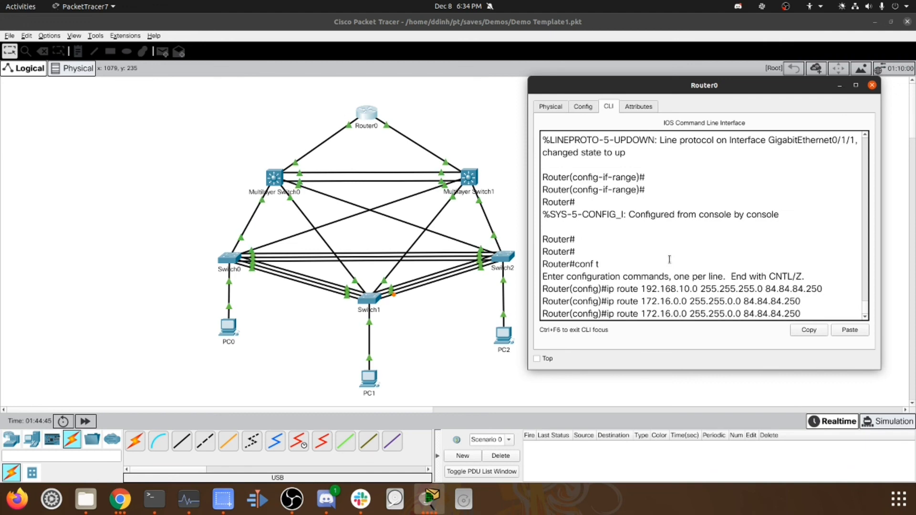
key("Left")
key("Left")
key("Left")
key("Left")
key("Left")
key("Left")
key("Left")
key("Left")
key("Left")
key("Left")
key("Left")
key("Left")
key("Left")
key("Left")
key("Left")
key("Left")
key("BackSpace")
key("BackSpace")
key("BackSpace")
key("BackSpace")
type(".0")
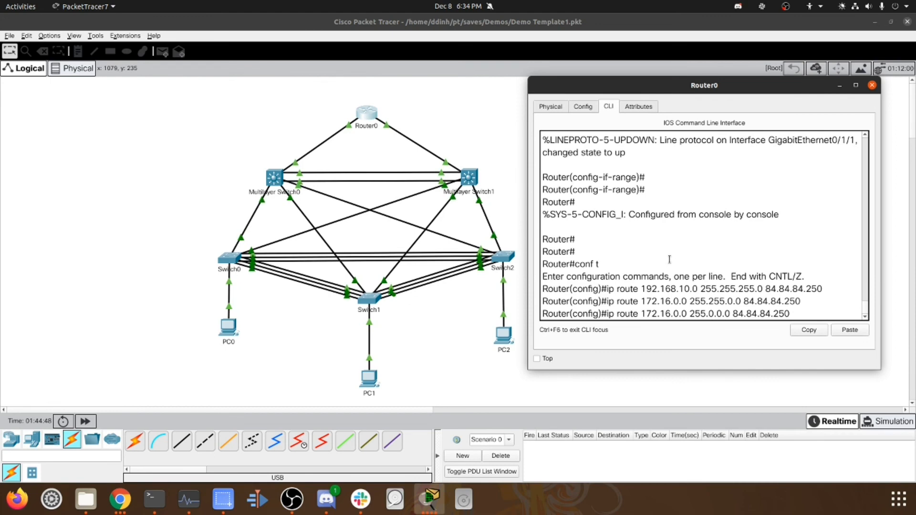
key("Left")
key("Left")
key("Left")
key("Left")
key("Left")
key("Left")
key("Left")
key("Left")
key("Left")
key("Left")
key("Left")
key("Left")
key("Left")
key("Left")
key("BackSpace")
key("BackSpace")
key("BackSpace")
key("BackSpace")
key("BackSpace")
key("BackSpace")
type("10.0")
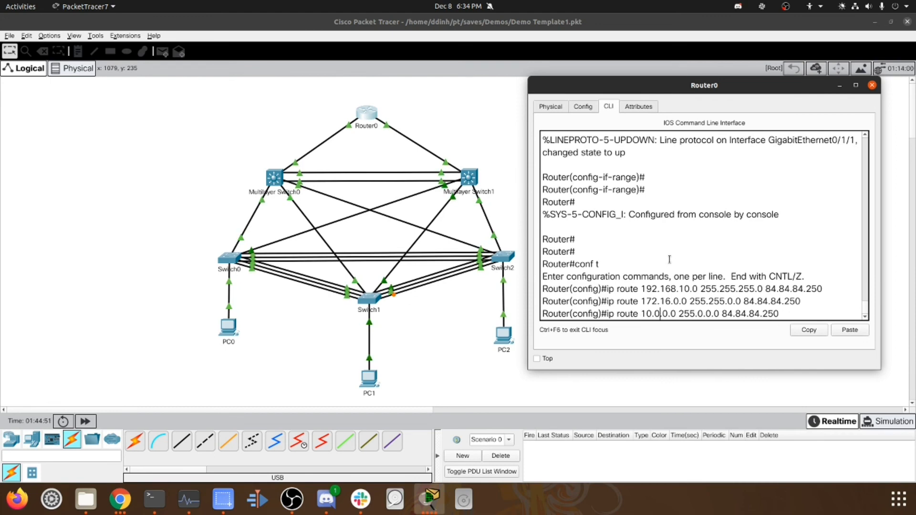
key("Return")
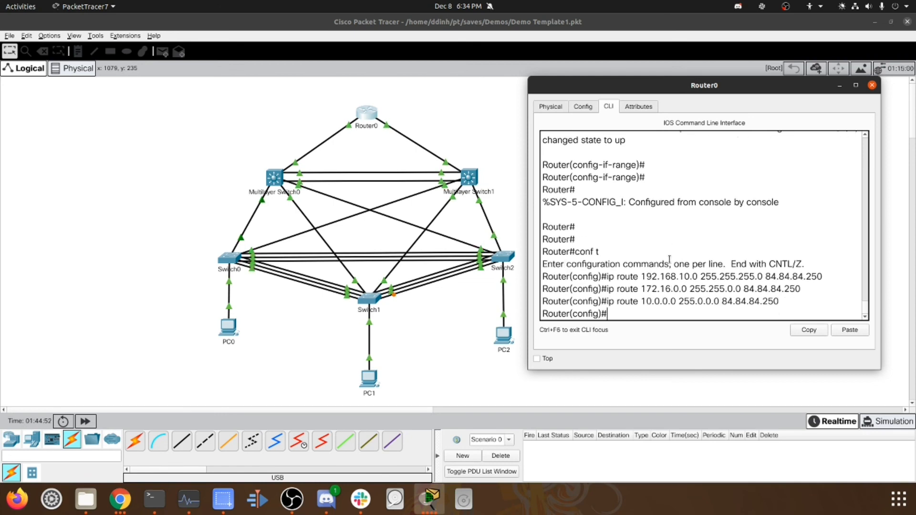
Leave Router0's configuration mode and display its IP routing table, checking the static route entries
key("ctrl+z")
key("Return")
key("Return")
type("show ip rout")
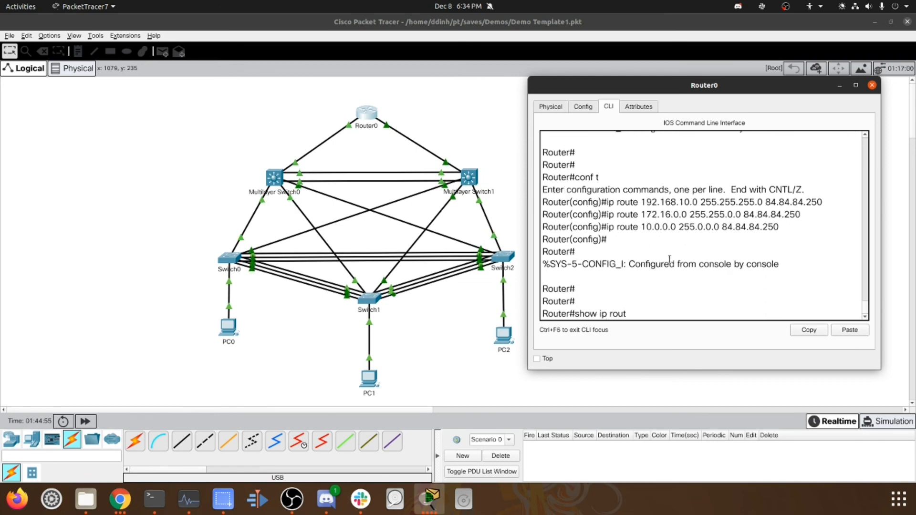
type("e")
key("Return")
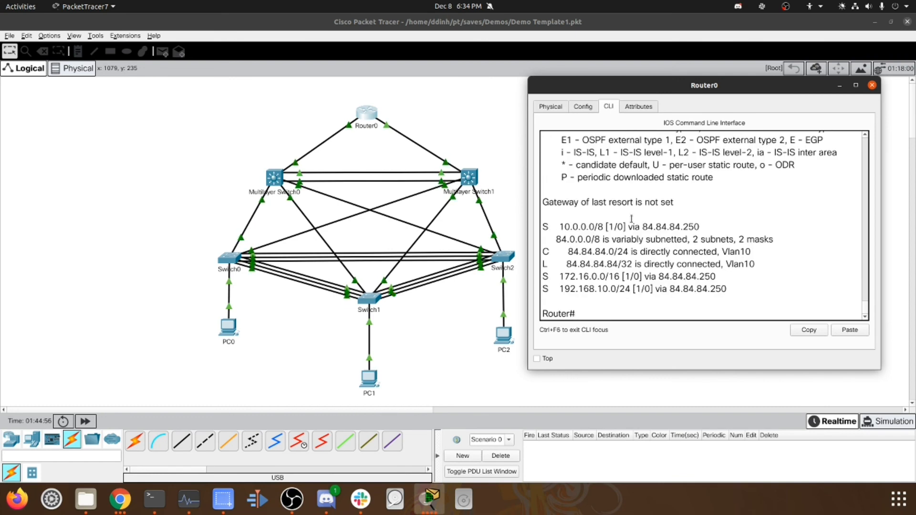
left_click_drag(594, 278, 659, 289)
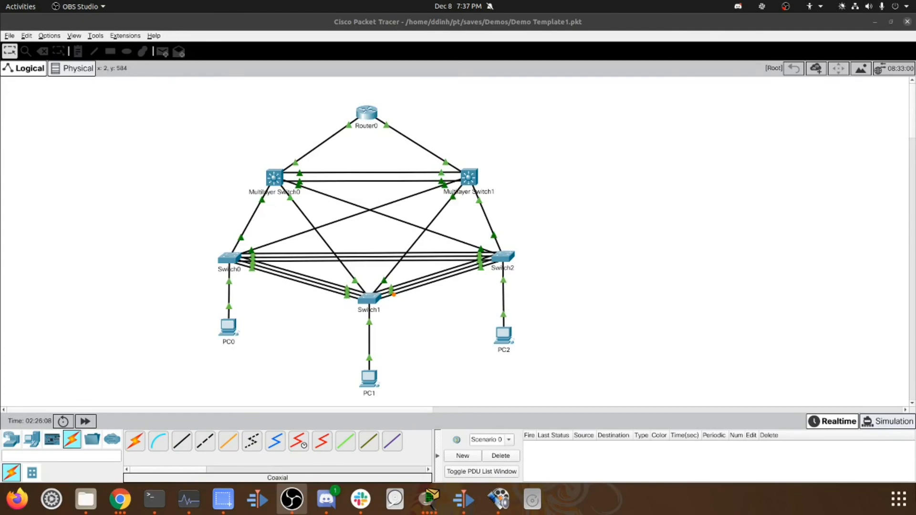